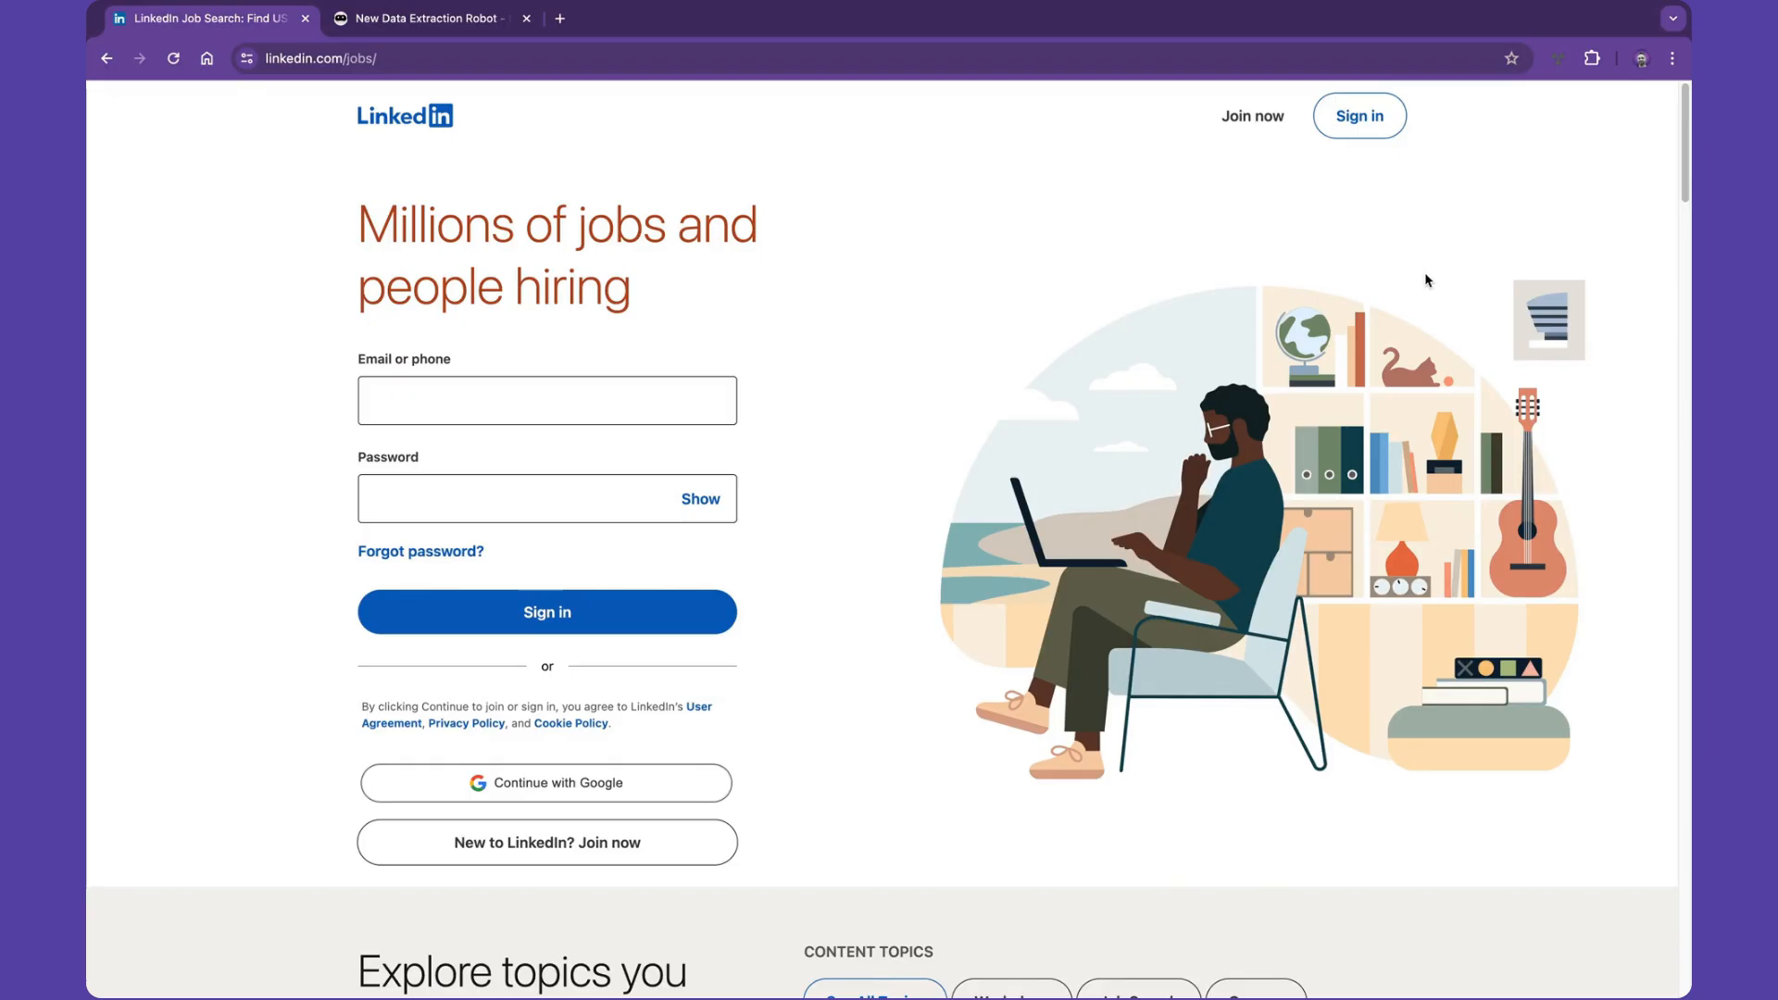
- Search LinkedIn jobs for social media managers in the United States
click(430, 112)
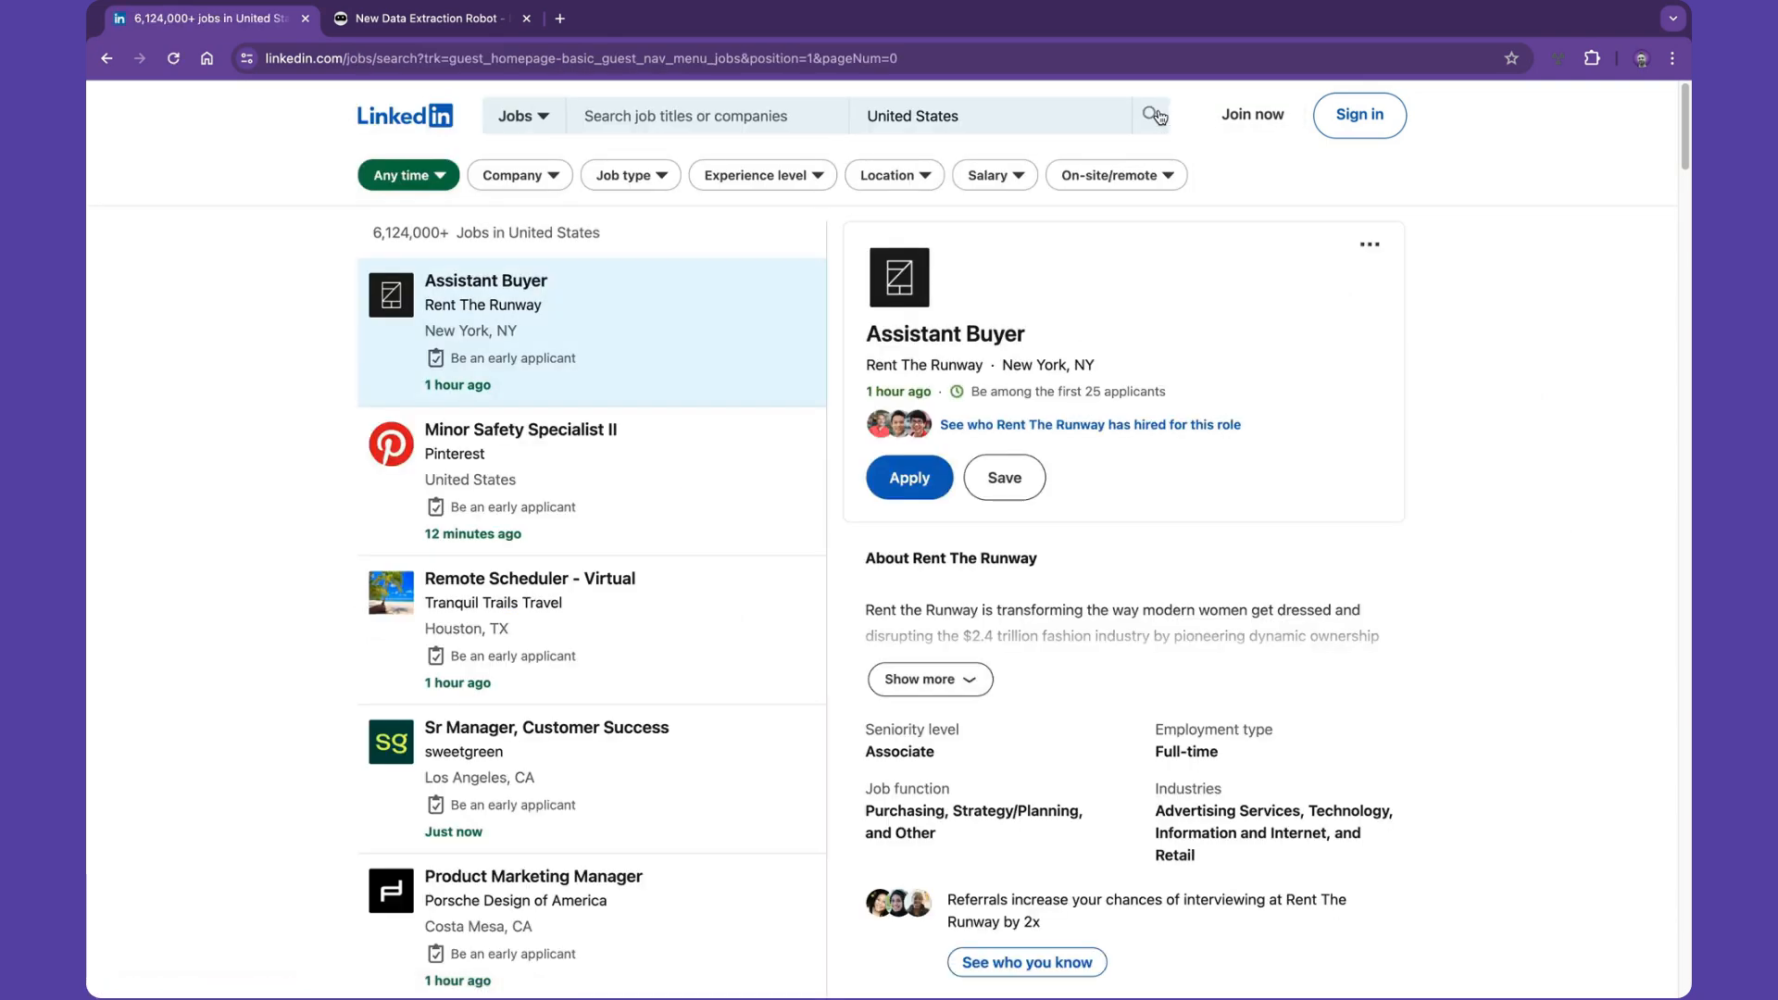
click(709, 115)
text(social media managers)
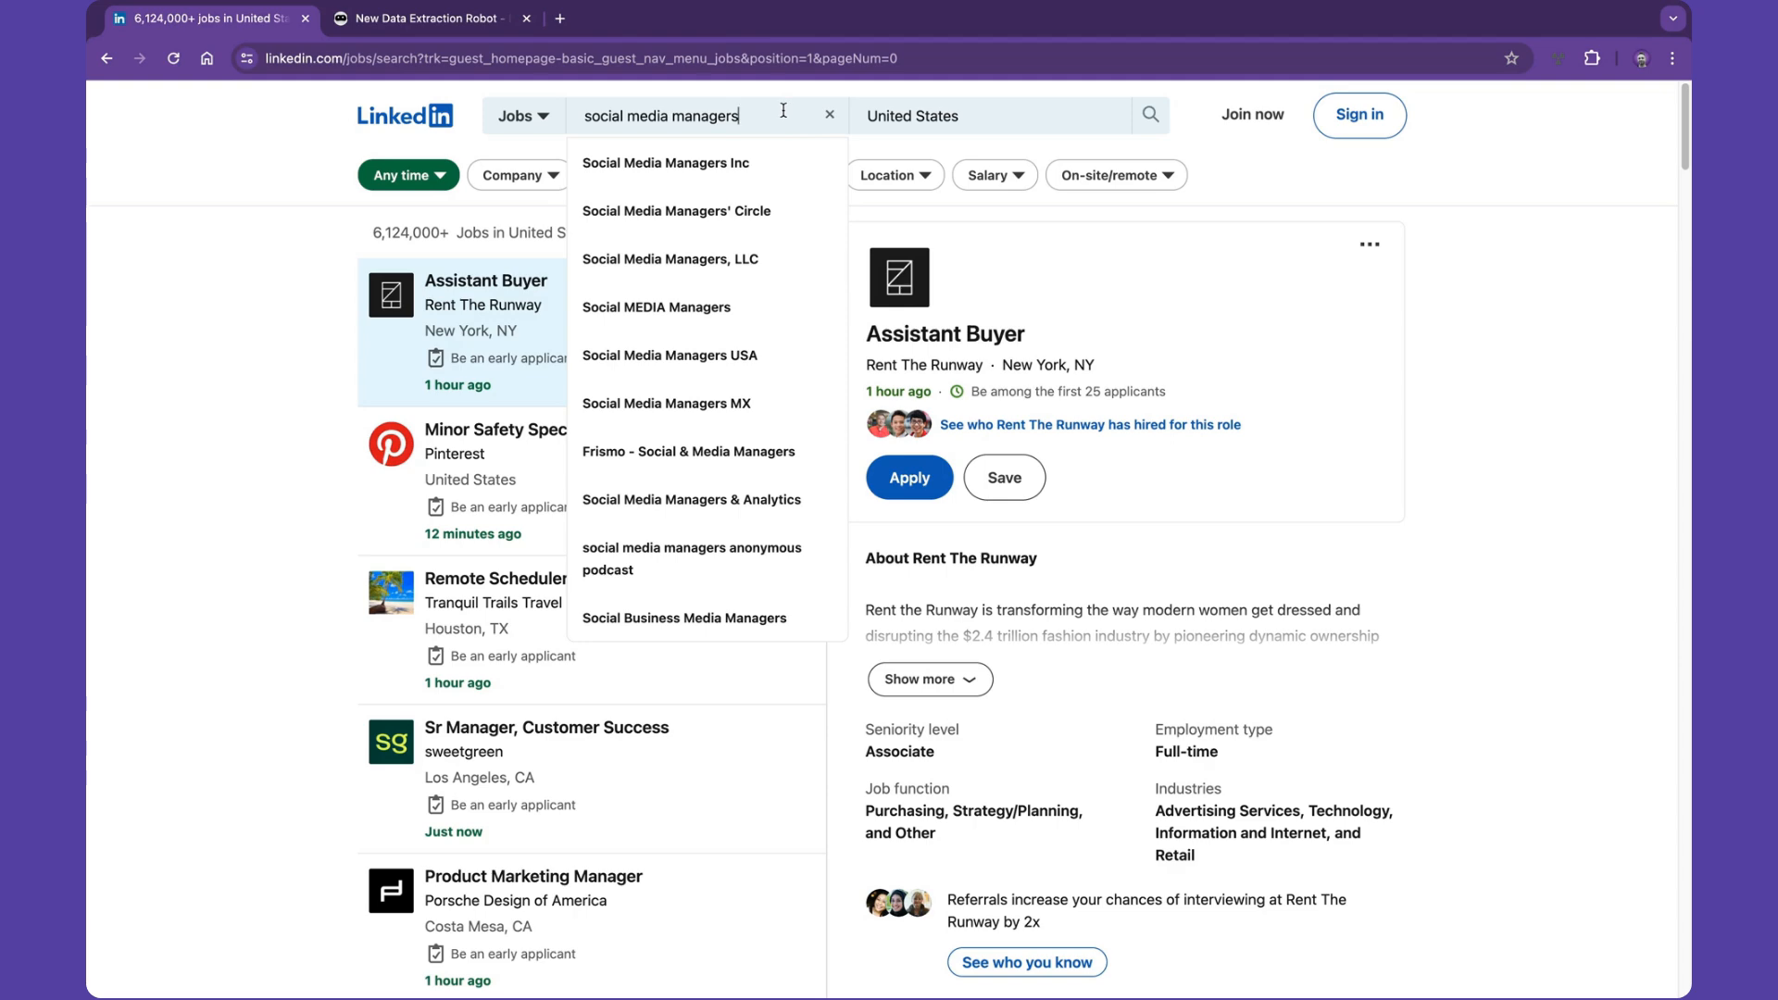
key(Return)
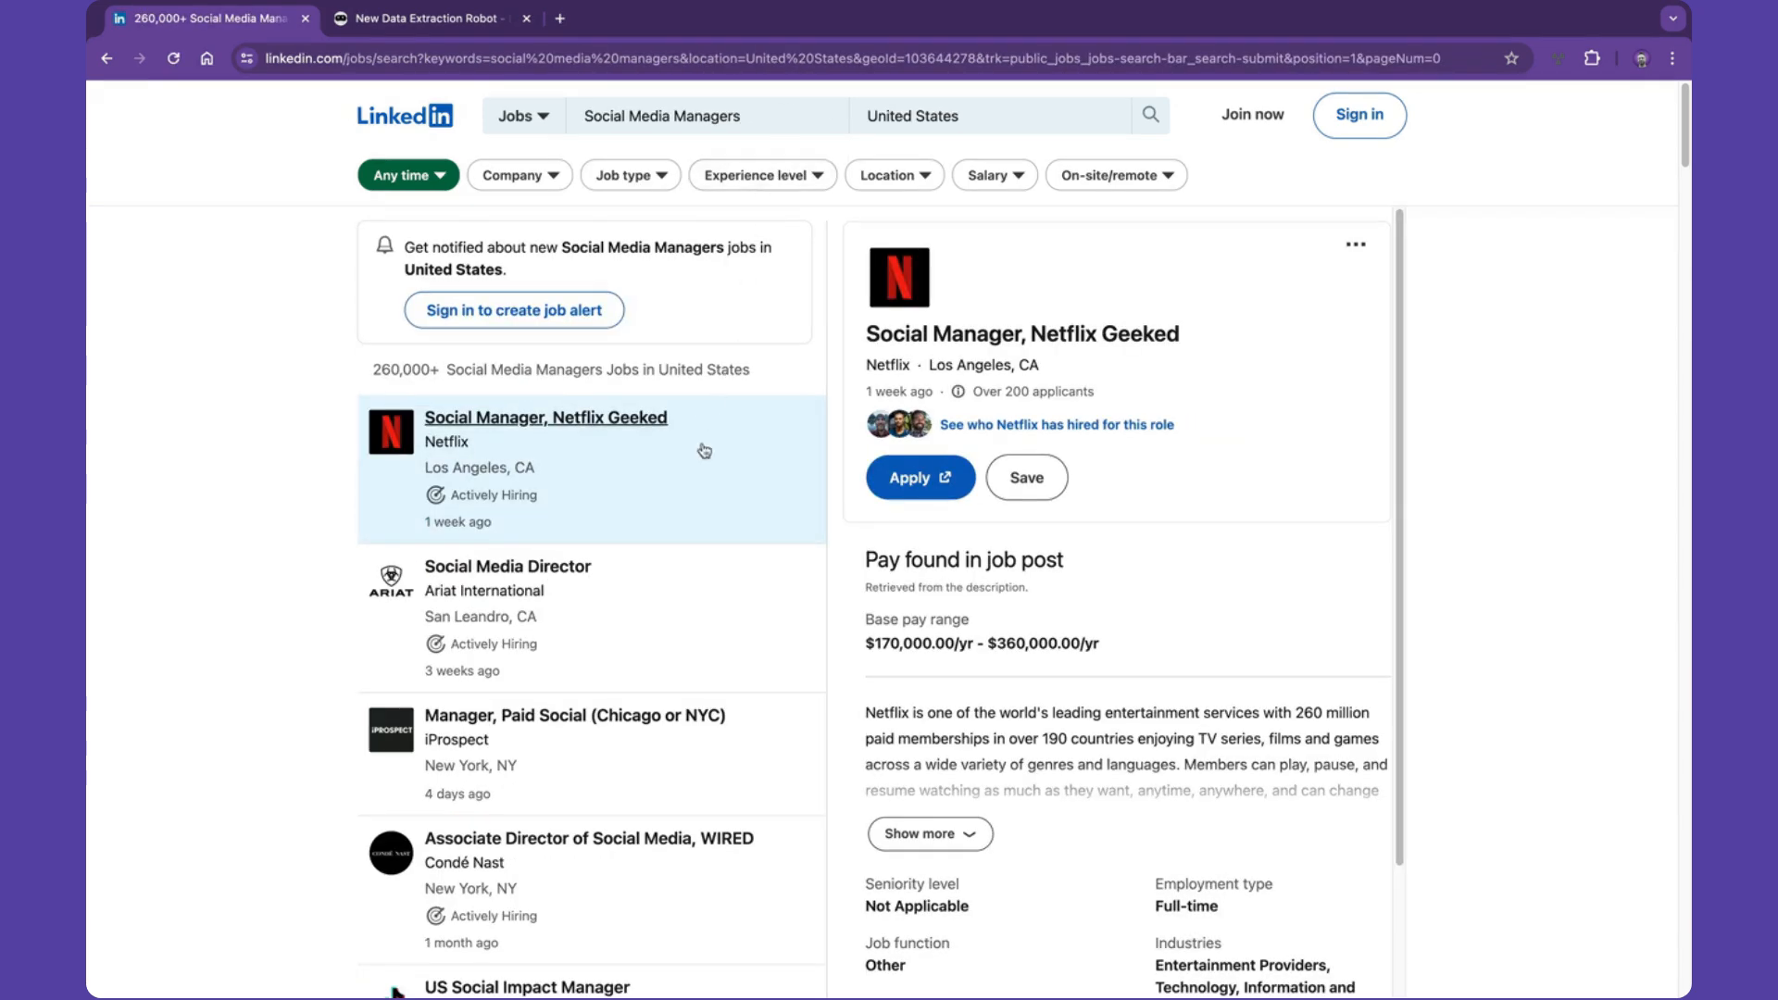
- Copy the job search results URL and paste it as the new data extraction robot's Origin URL
scroll(707, 415, down, 3)
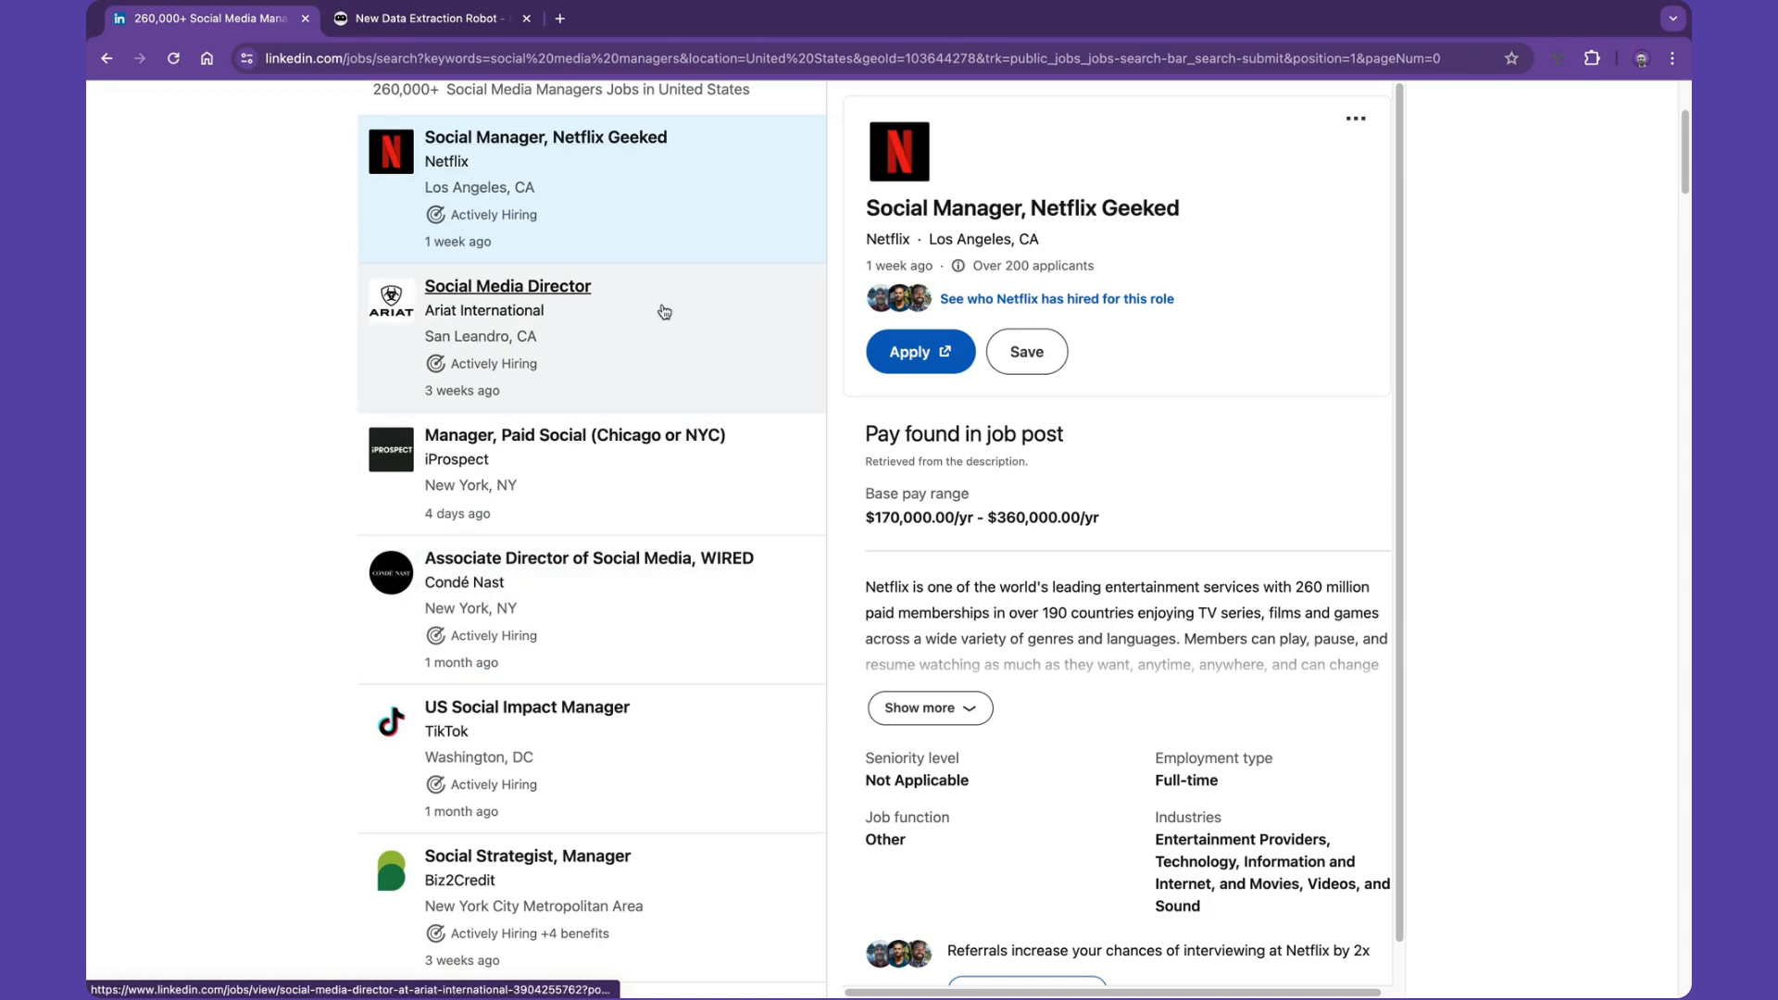
scroll(512, 348, up, 3)
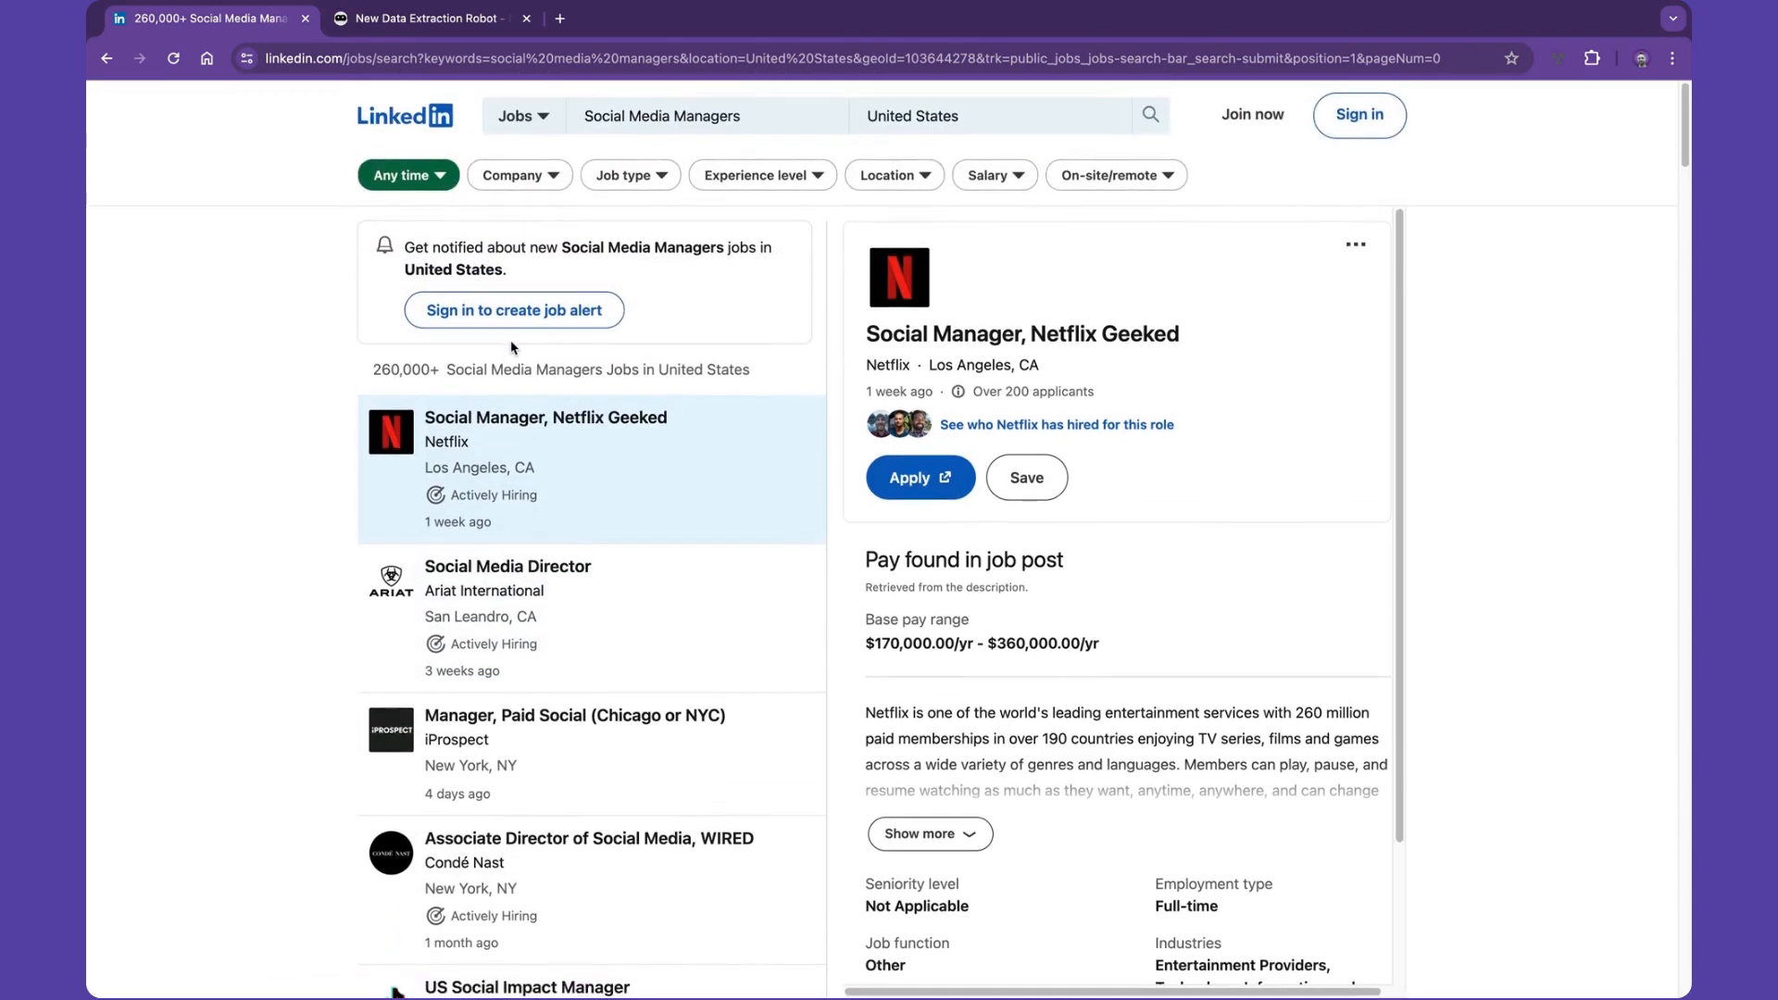
click(543, 57)
key(ctrl+c)
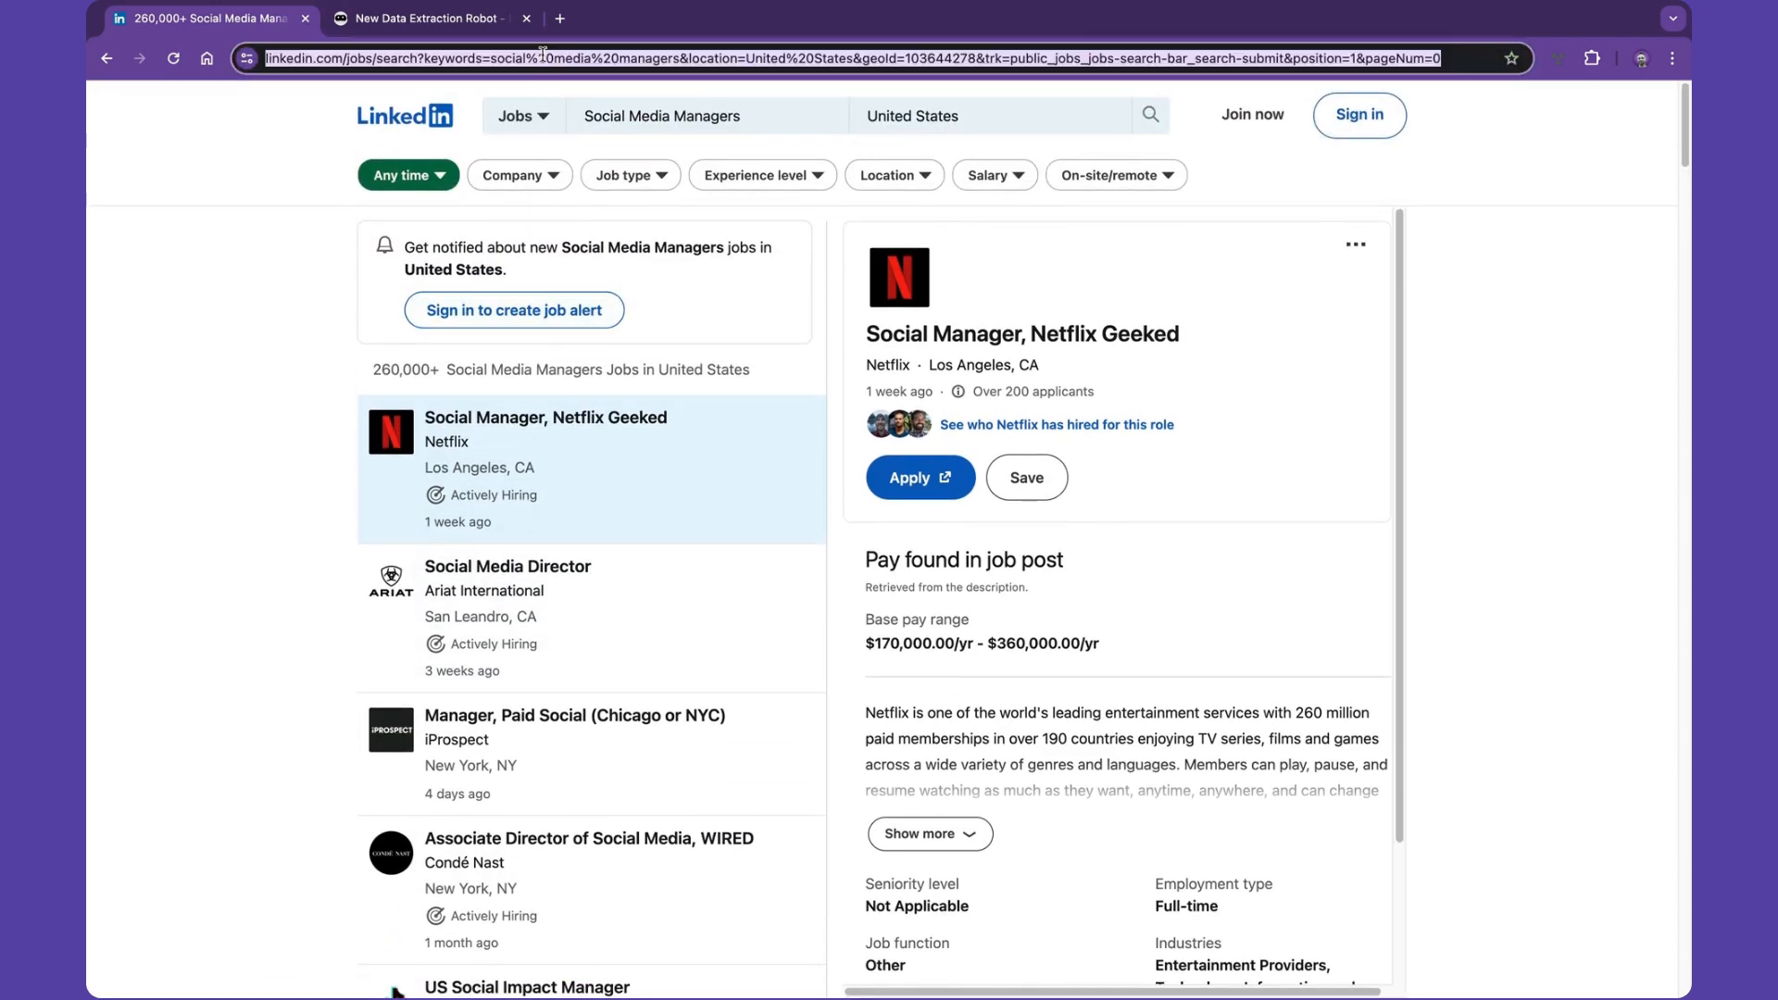
click(426, 18)
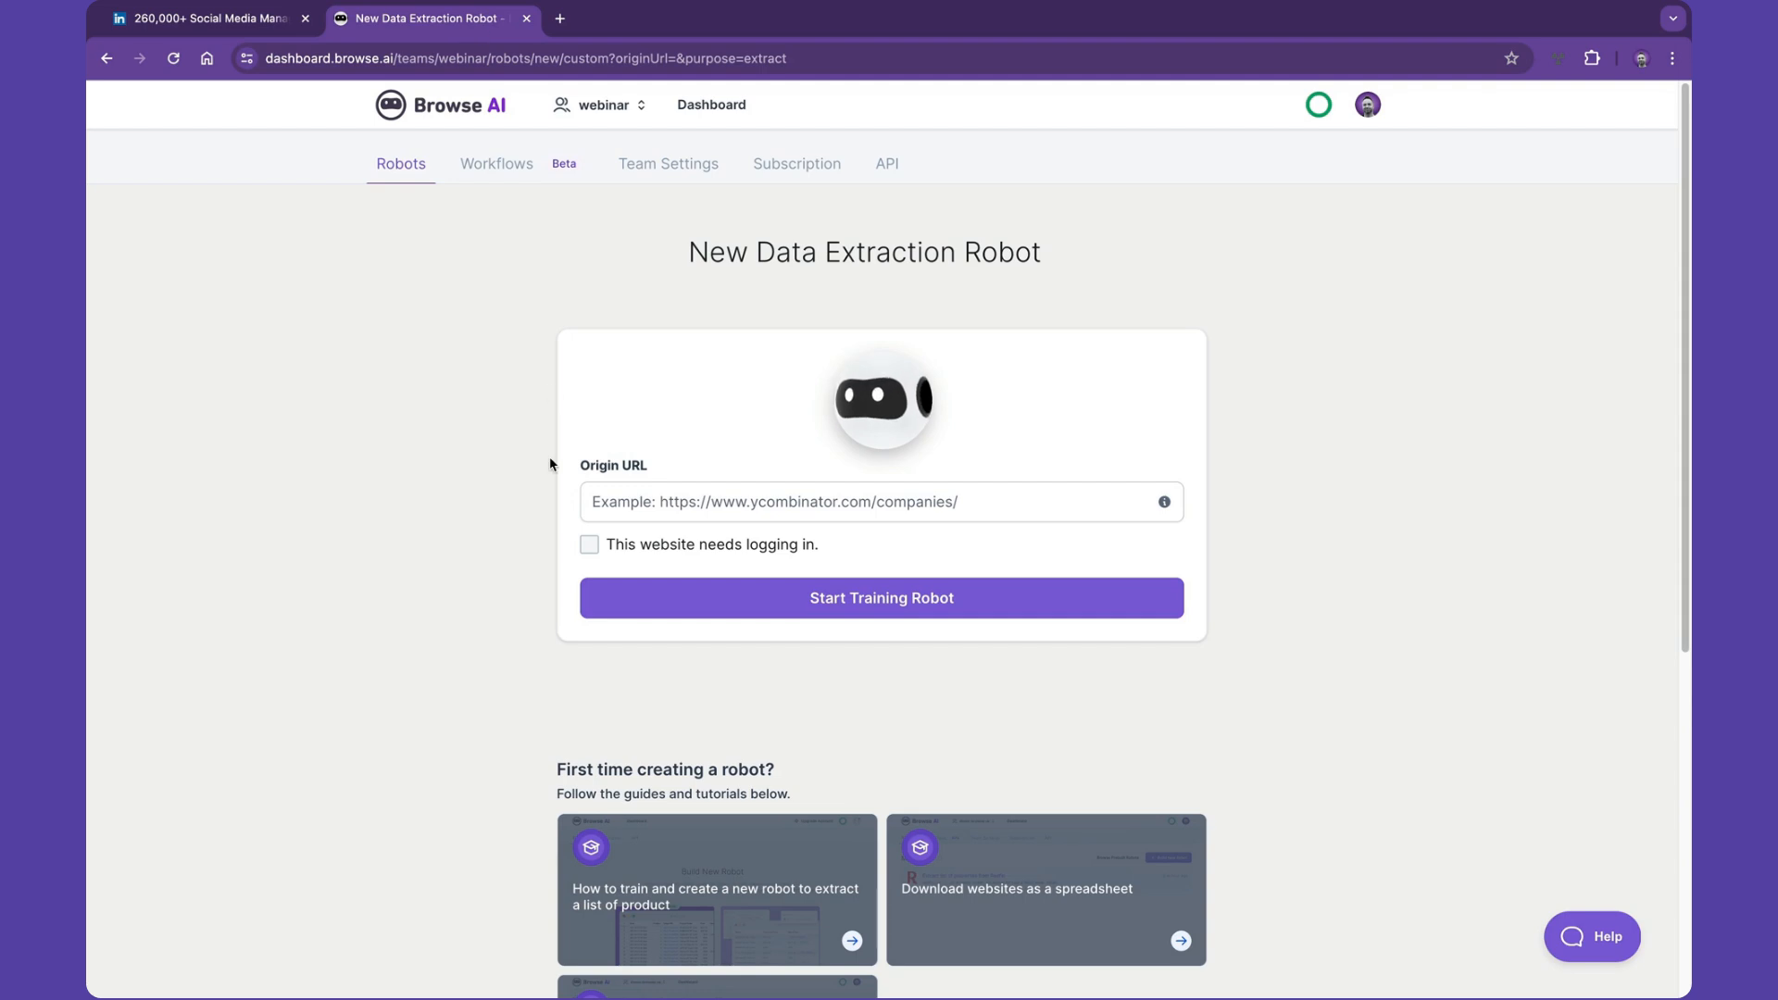
click(610, 495)
key(ctrl+v)
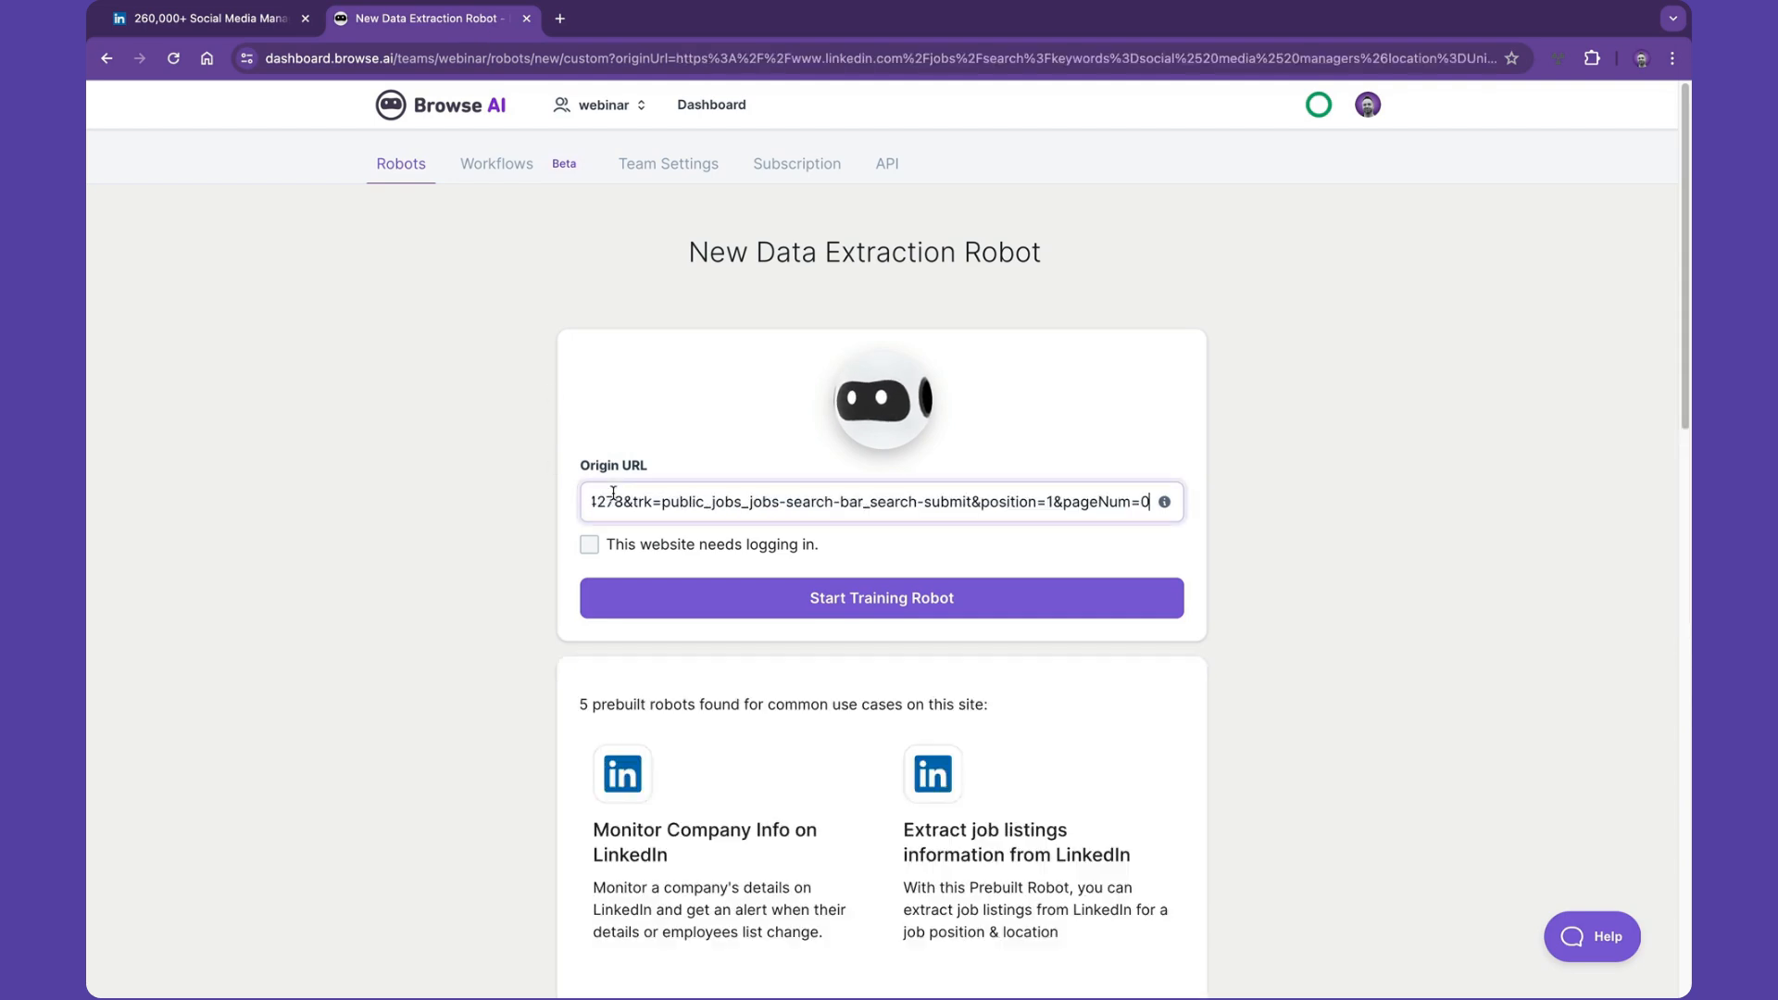
- Browse the prebuilt robots suggested for this site
scroll(481, 606, down, 5)
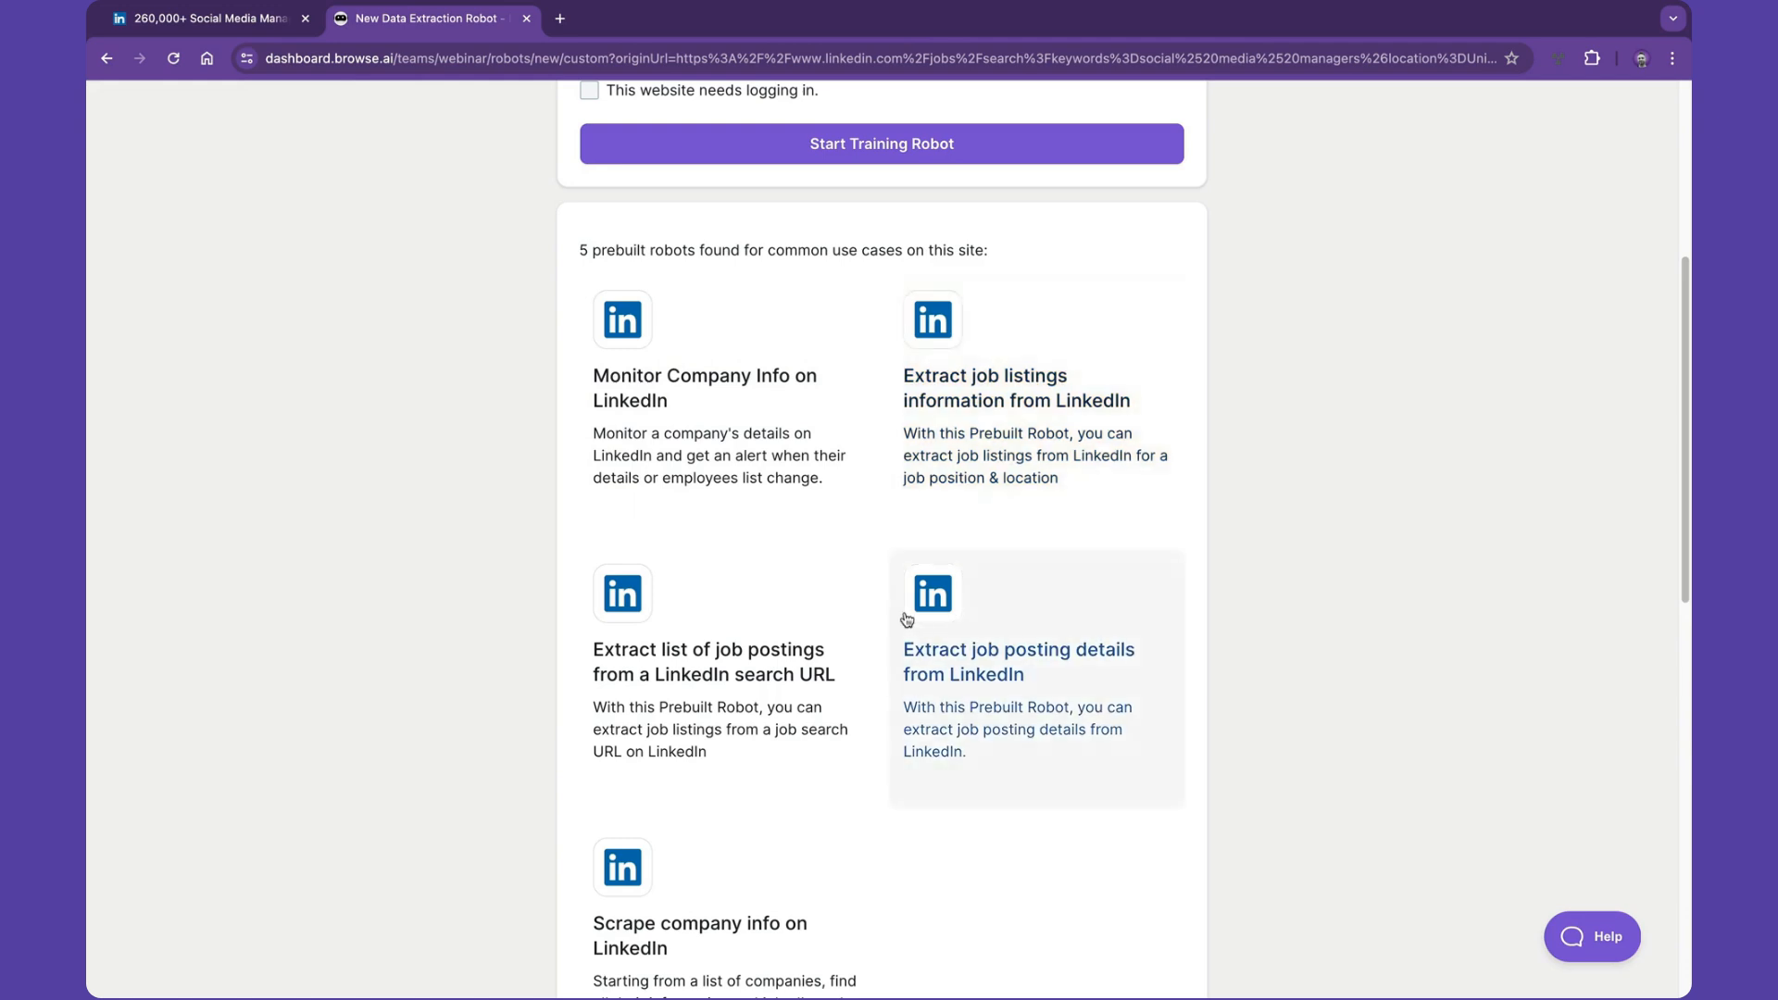
scroll(693, 629, down, 1)
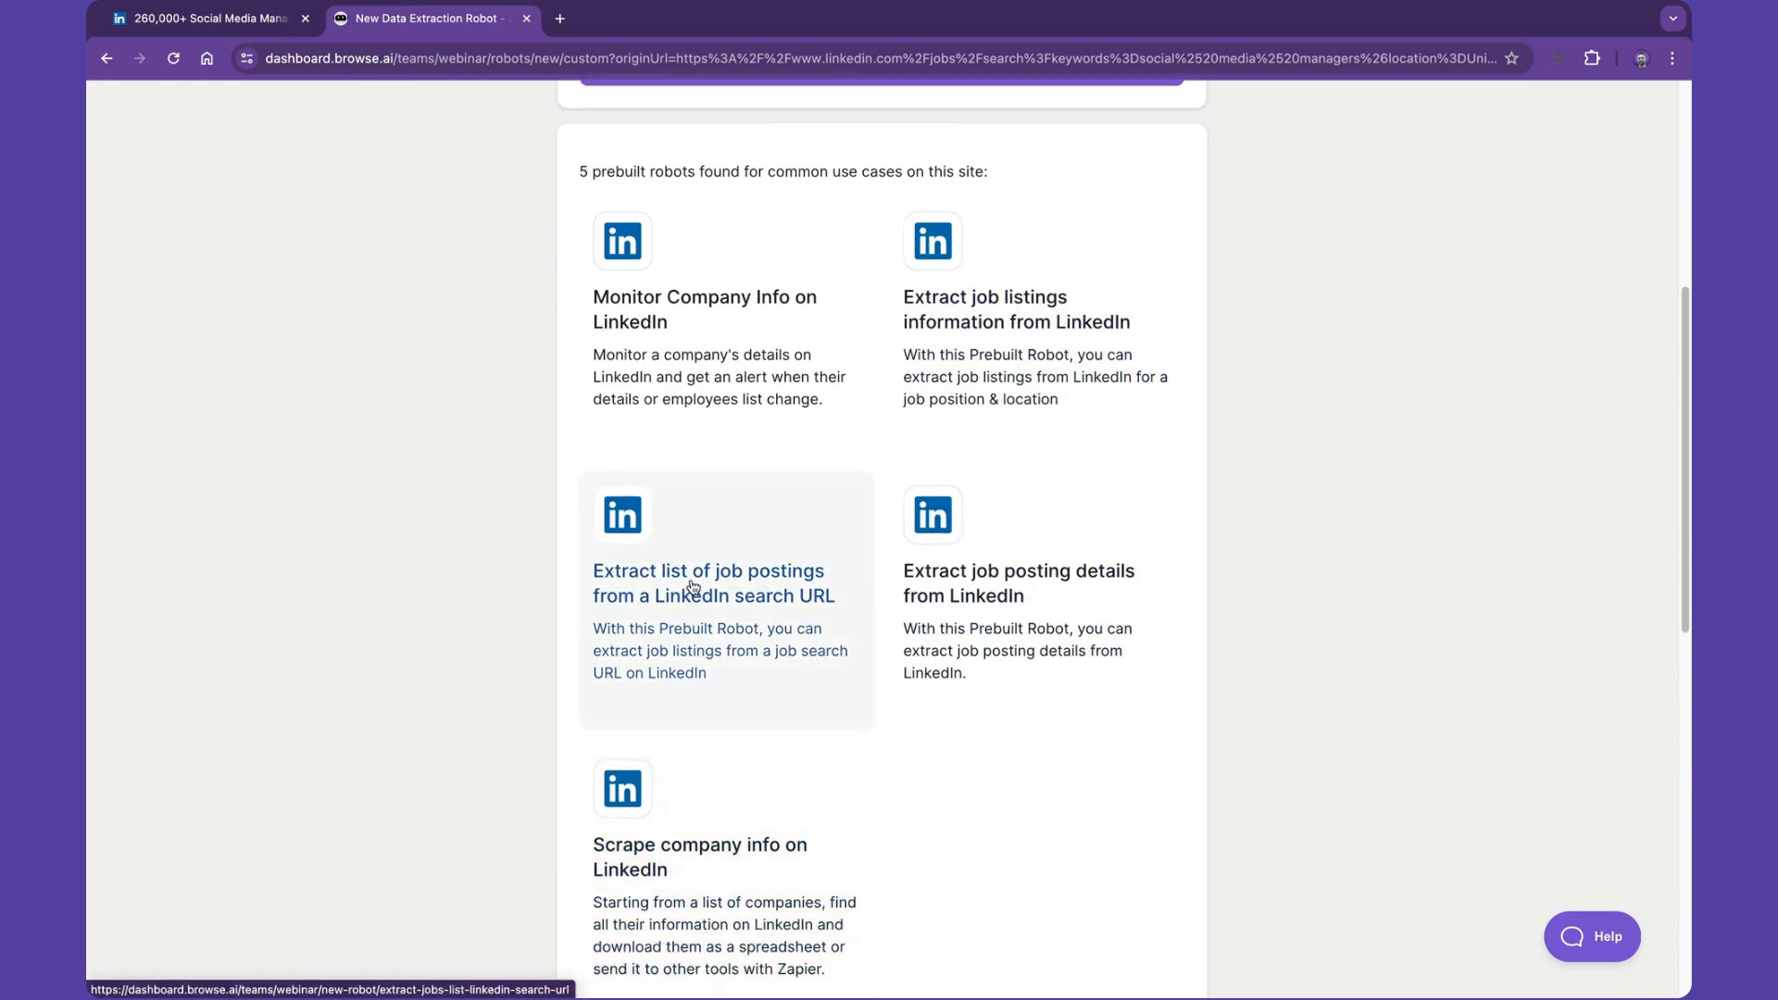
scroll(682, 587, up, 1)
scroll(692, 588, up, 2)
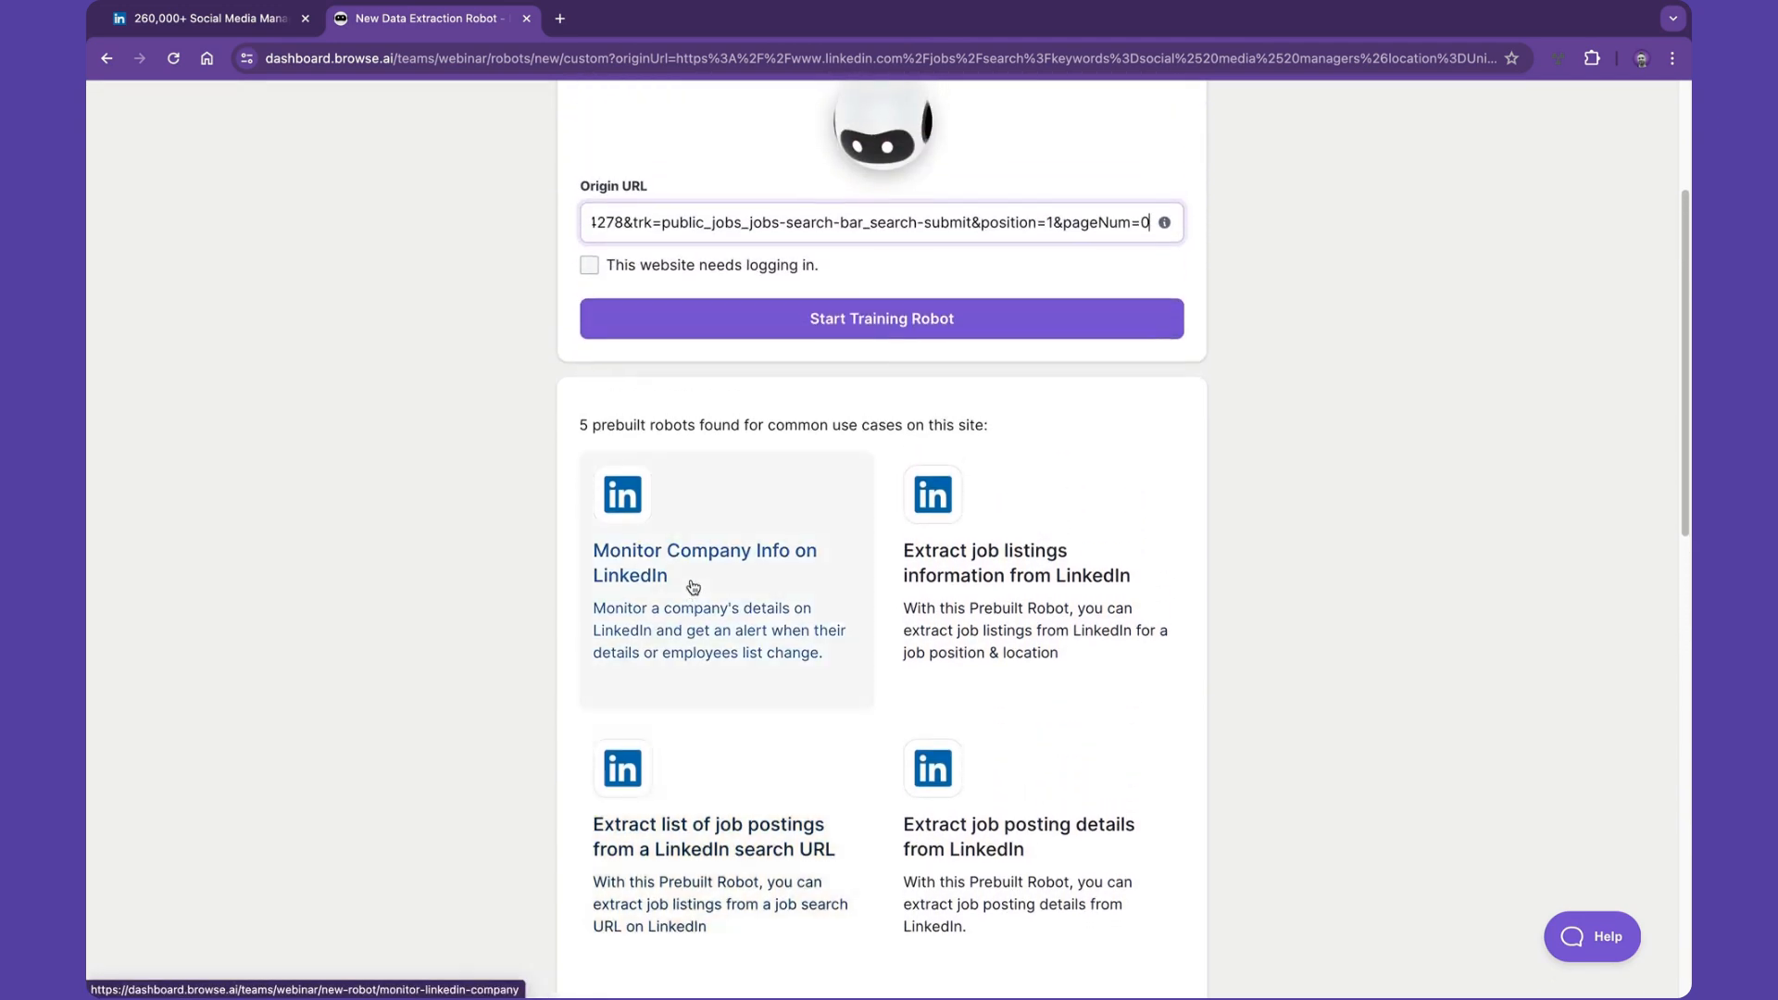
scroll(722, 529, up, 3)
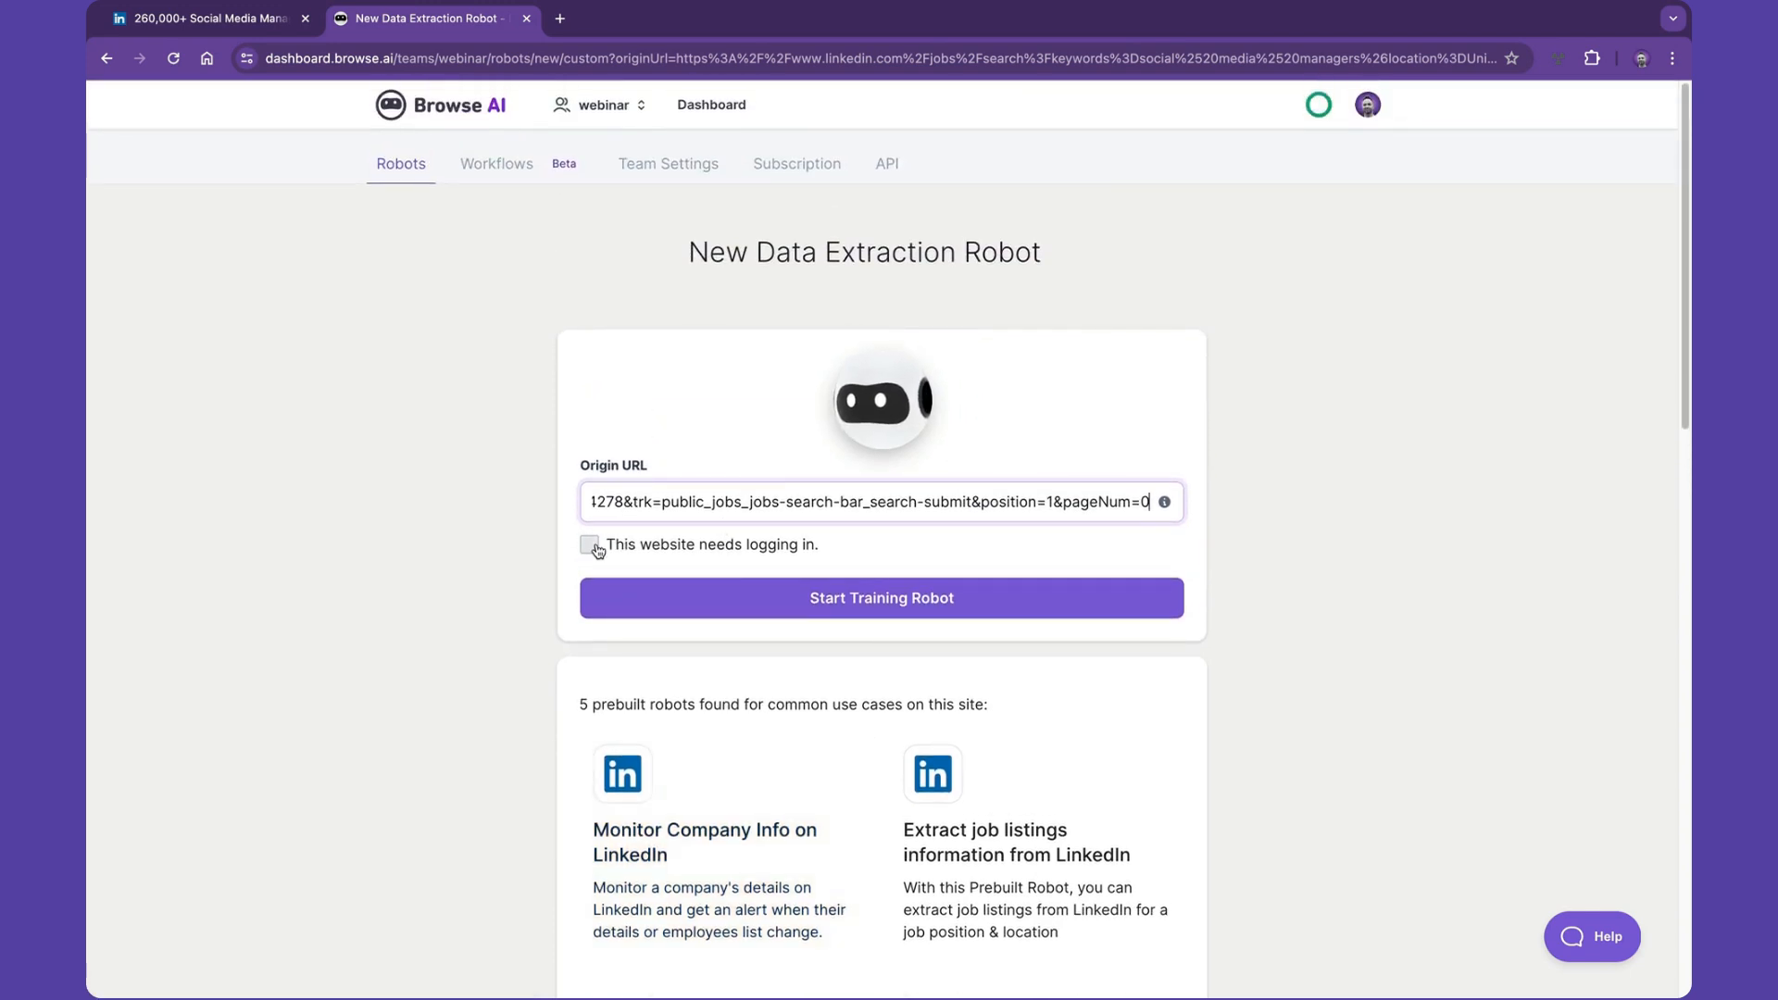
- Start training the robot in Robot Studio
click(863, 597)
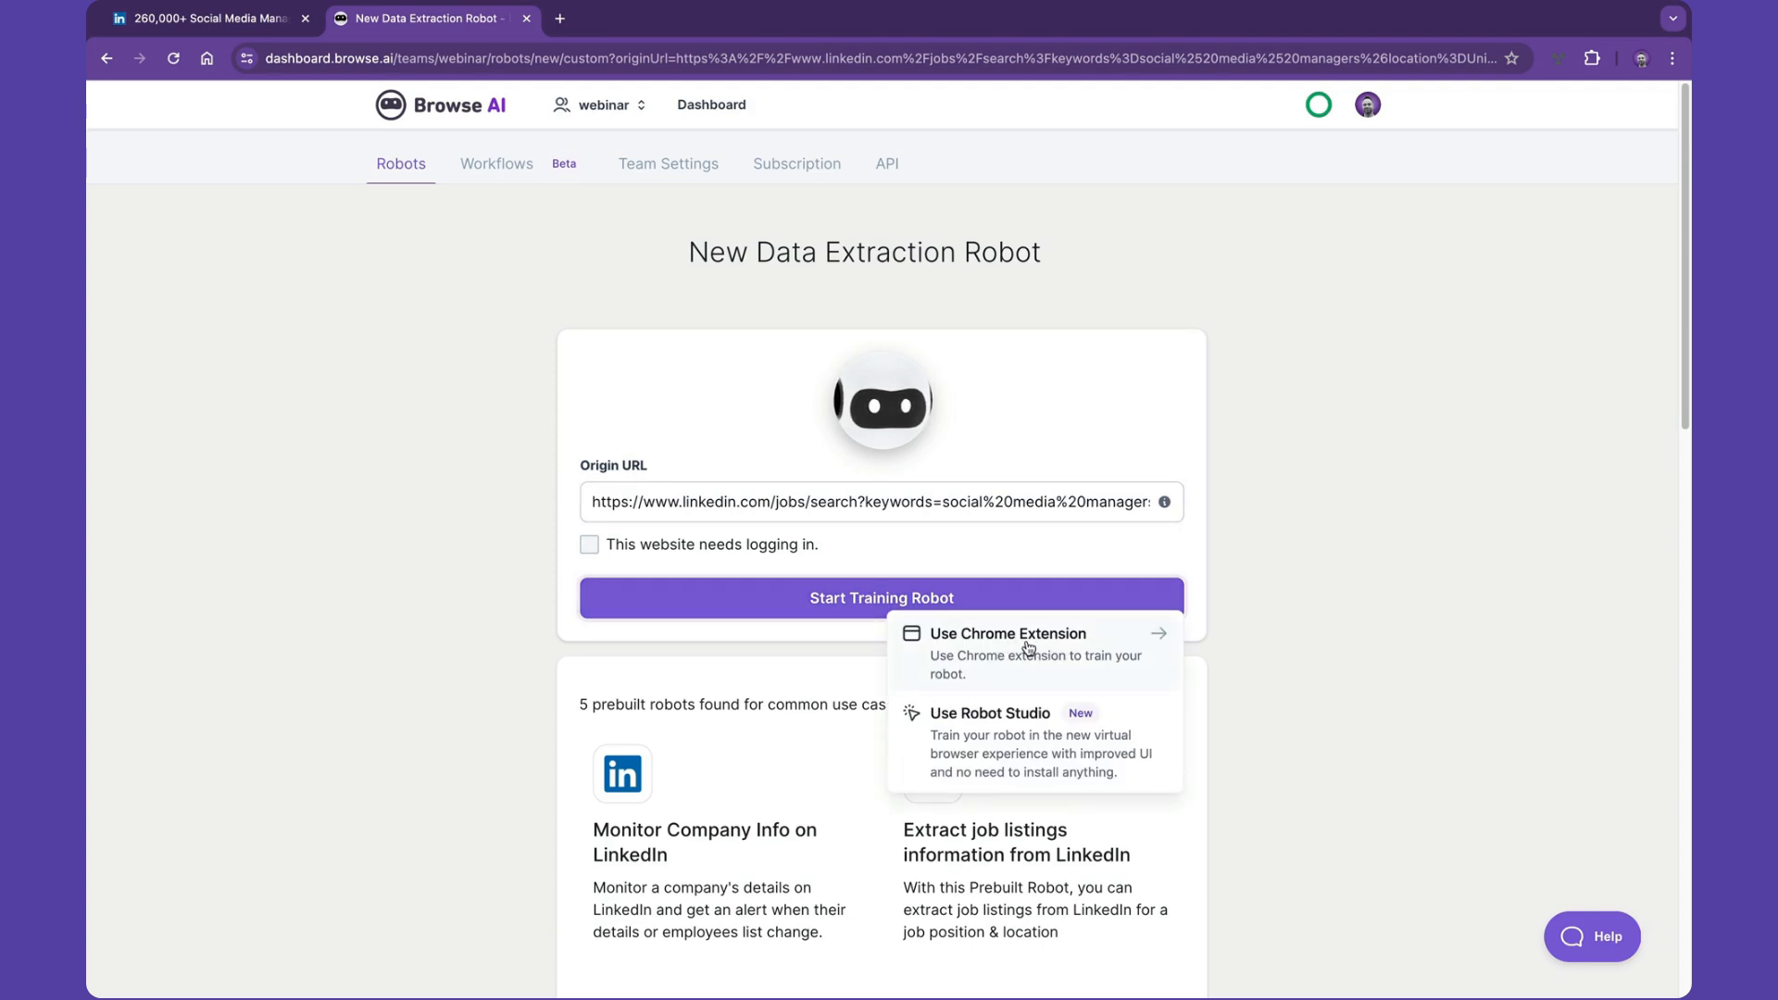
click(1026, 735)
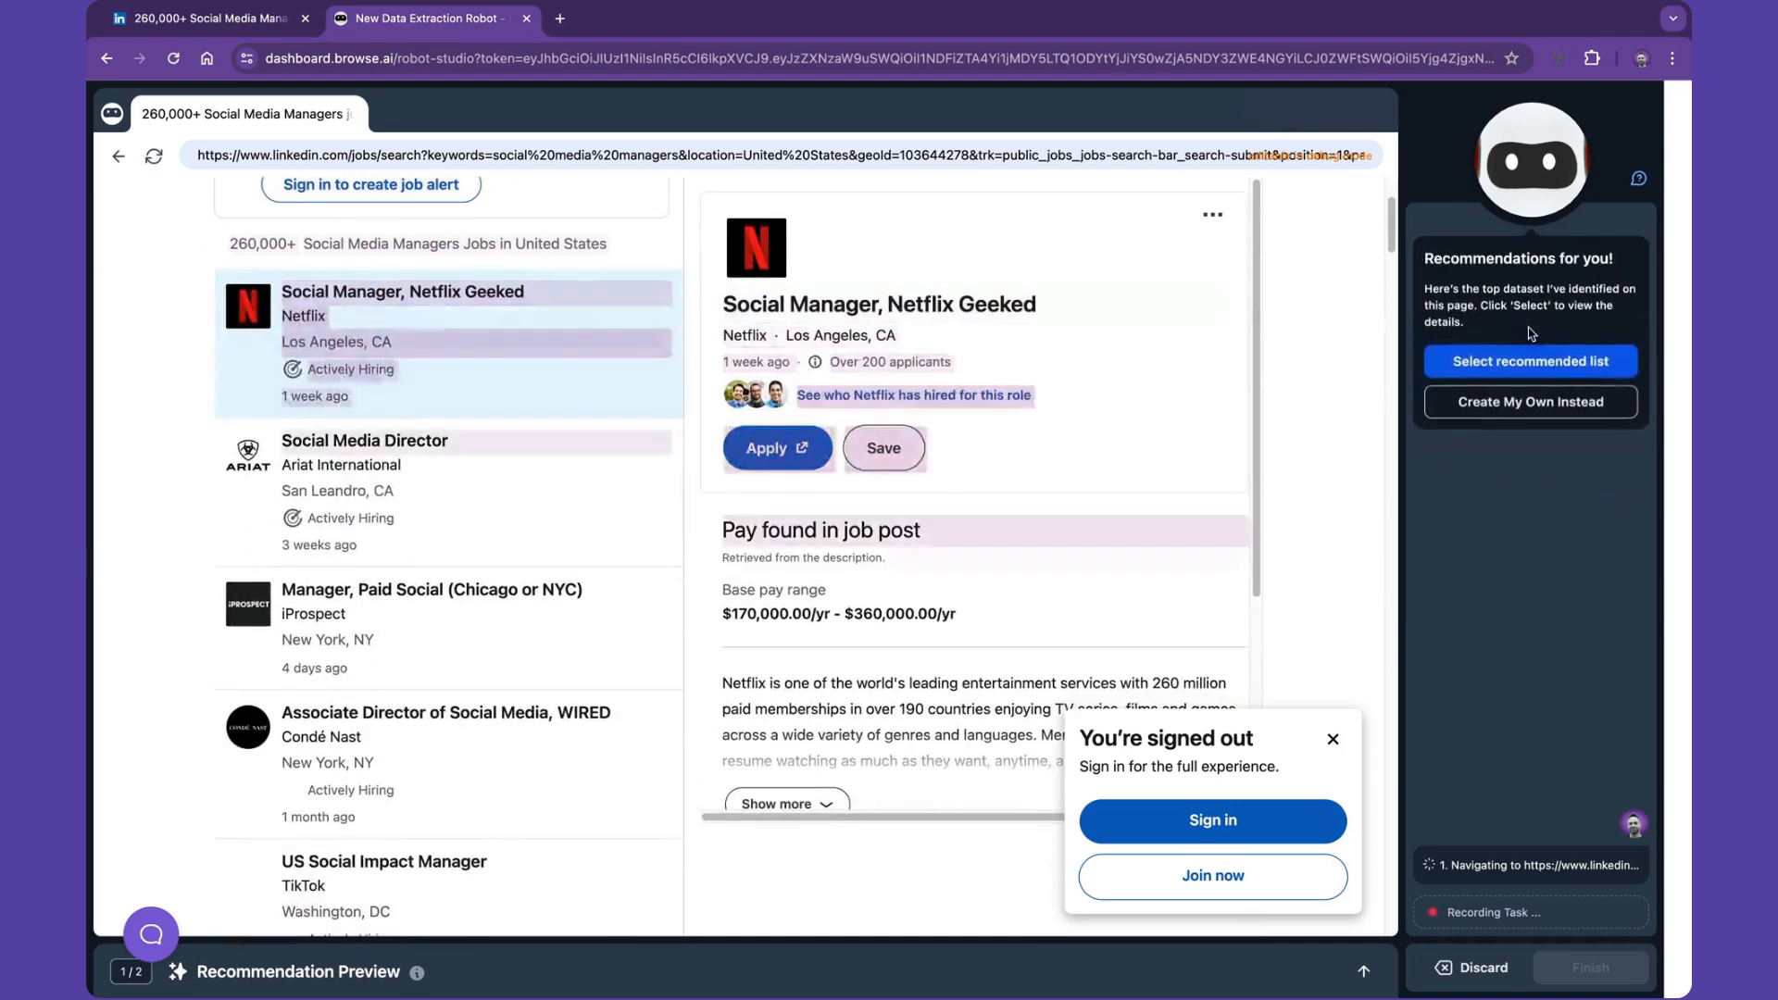
- Open the recommendation preview and review its job listing columns
click(1364, 970)
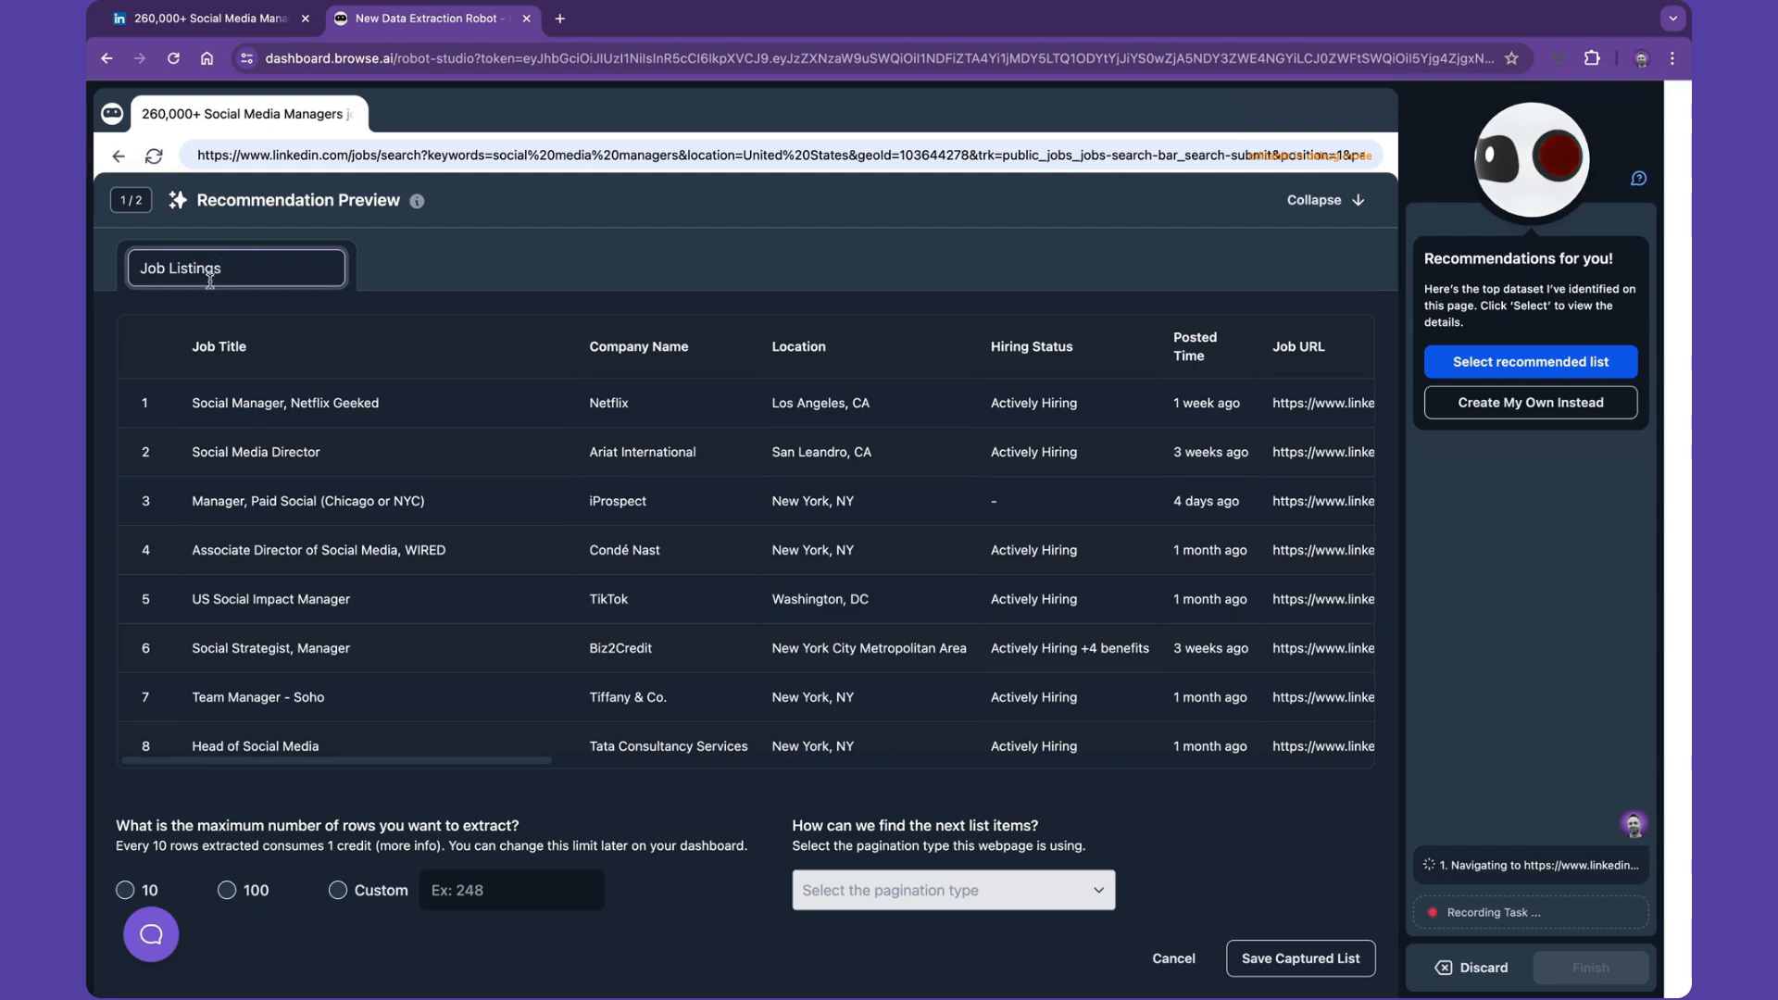
scroll(614, 355, right, 2)
scroll(613, 356, right, 5)
scroll(613, 356, right, 8)
scroll(613, 356, right, 10)
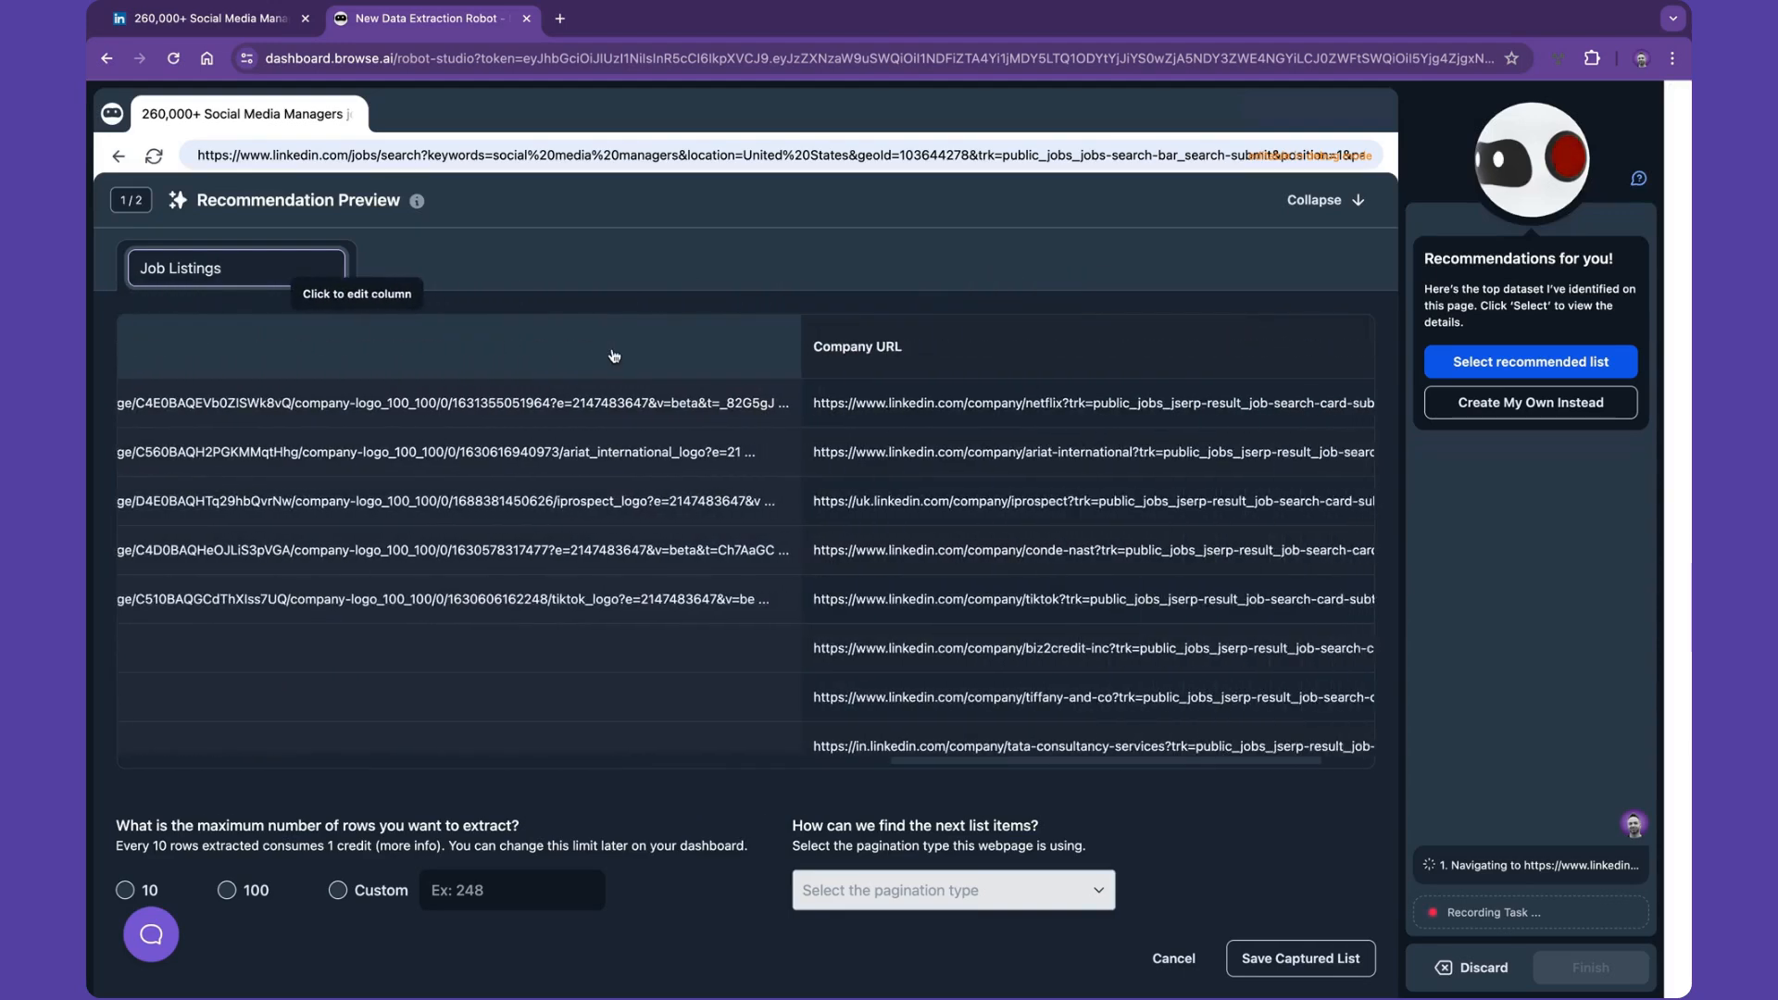
scroll(613, 356, right, 2)
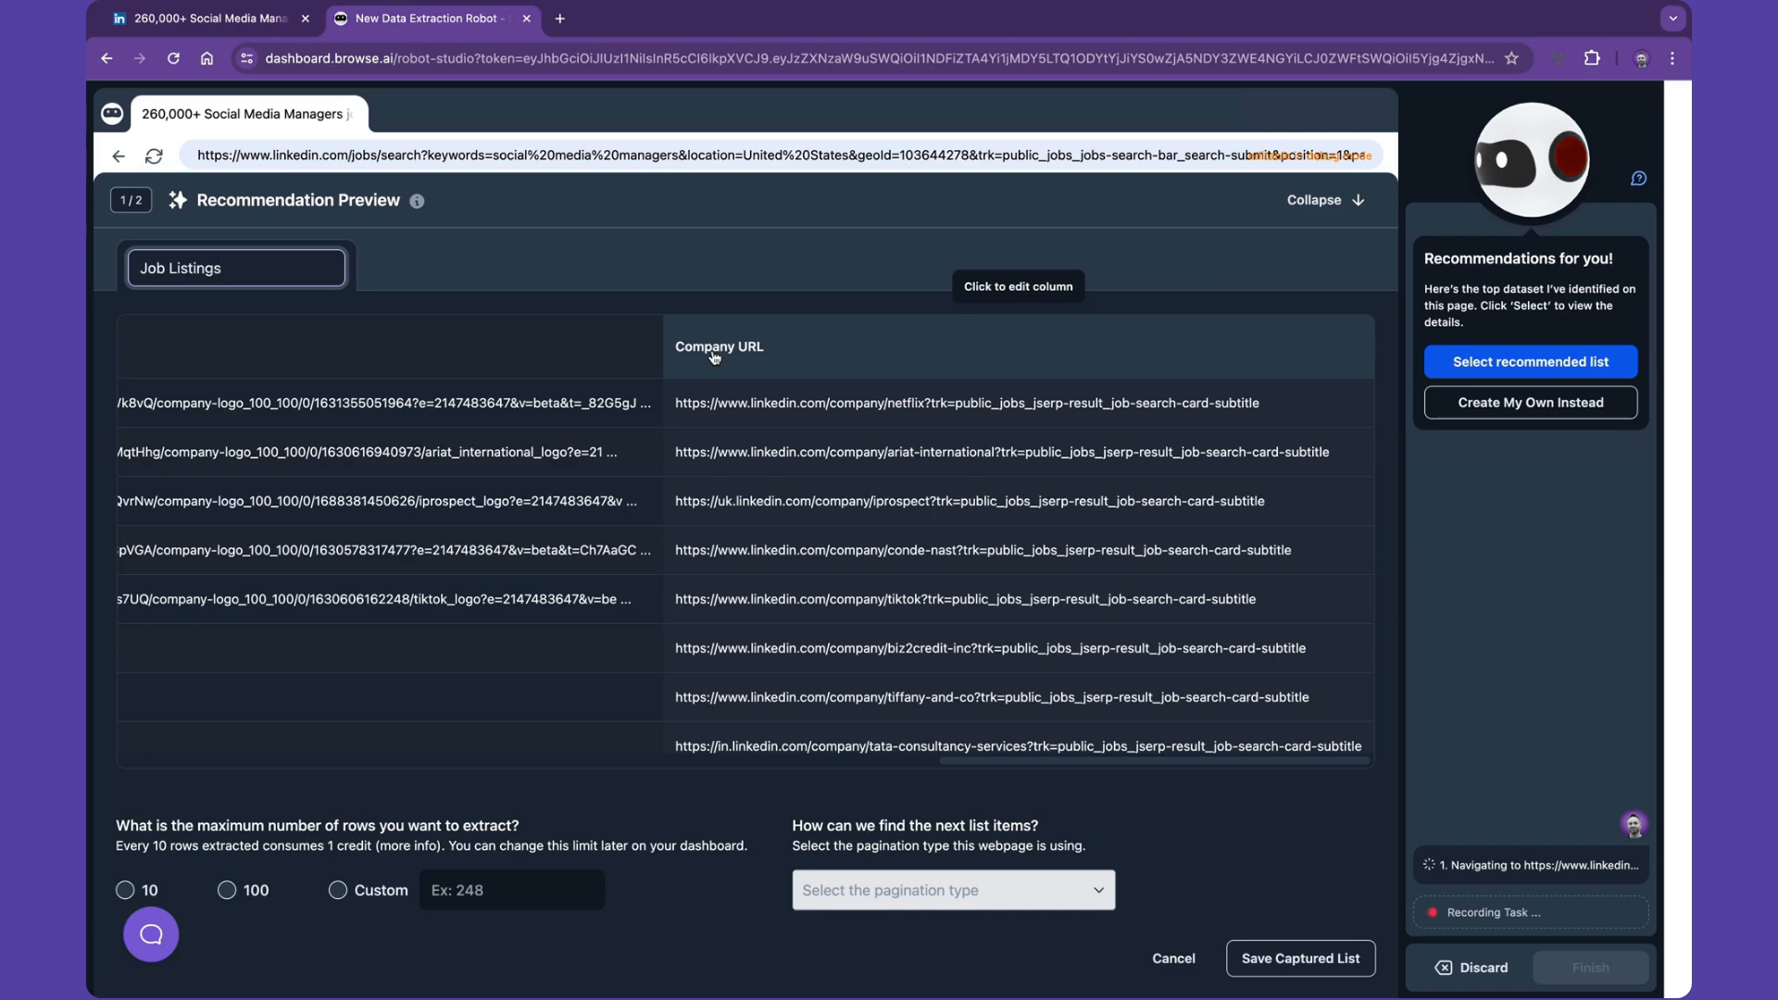
- Decline the recommended list and choose to capture text from a list instead
click(1448, 414)
click(1354, 202)
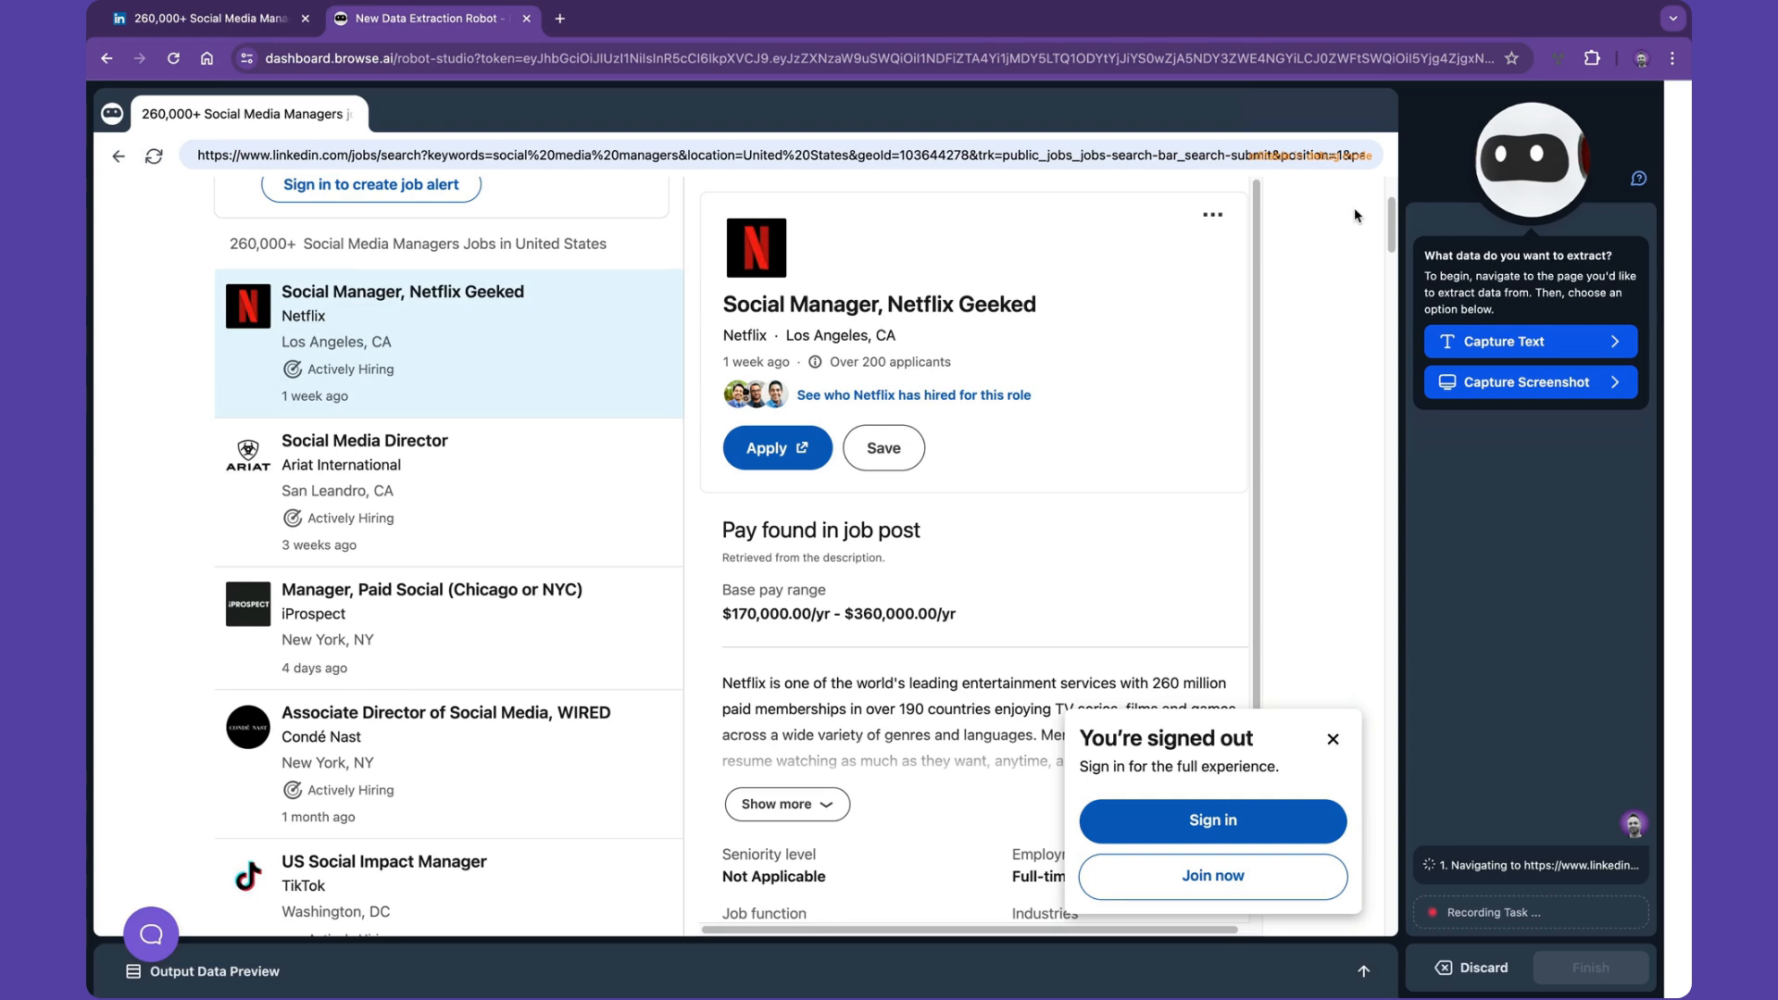
mouse_move(1470, 342)
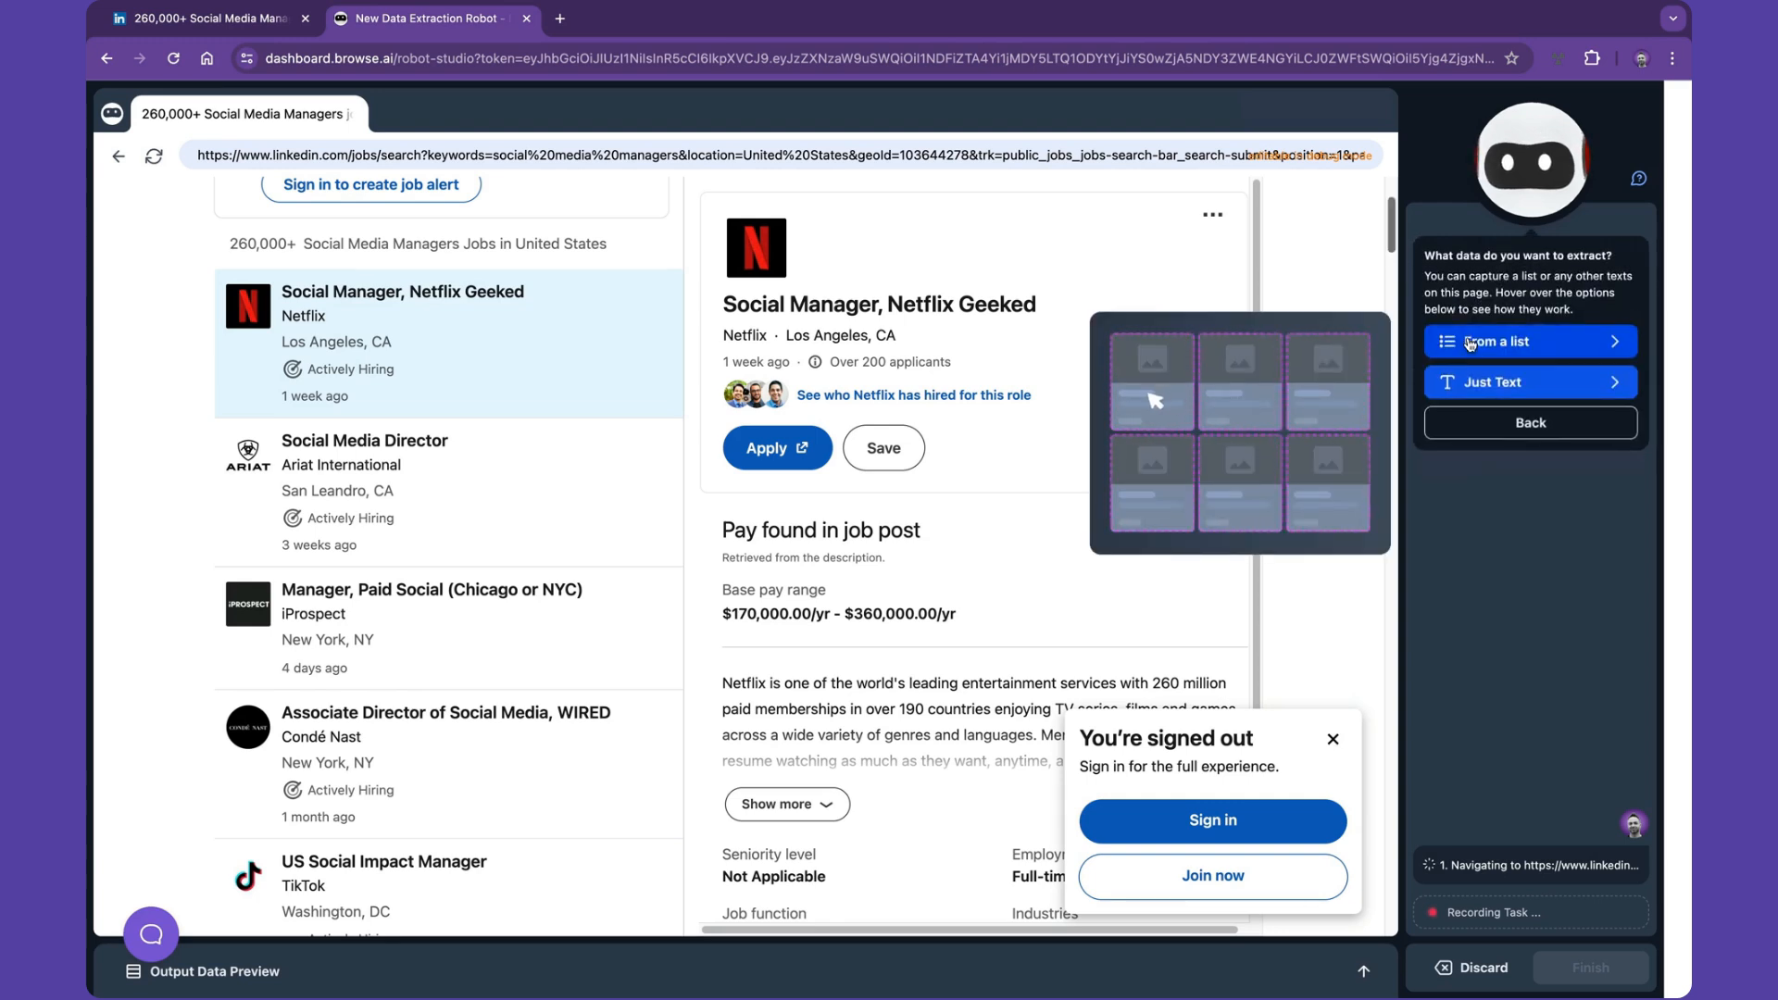
click(1470, 342)
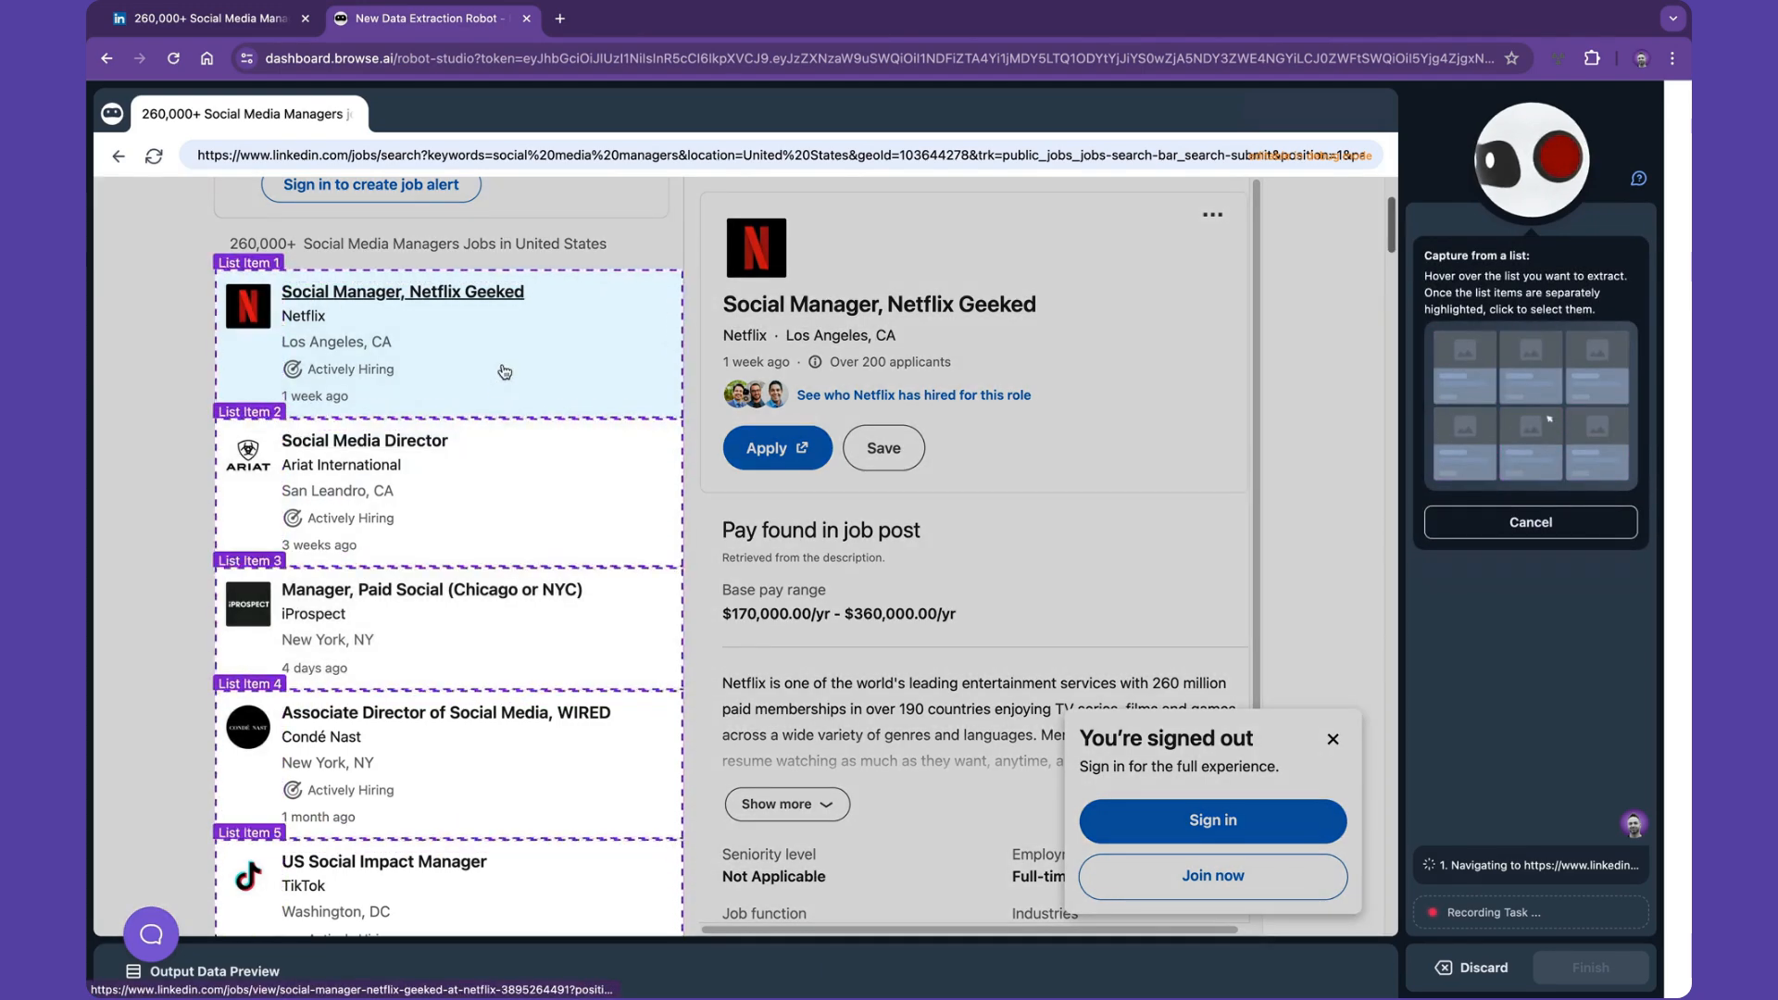
- Select the job listings list and capture each job's title and company name as visible text
click(243, 287)
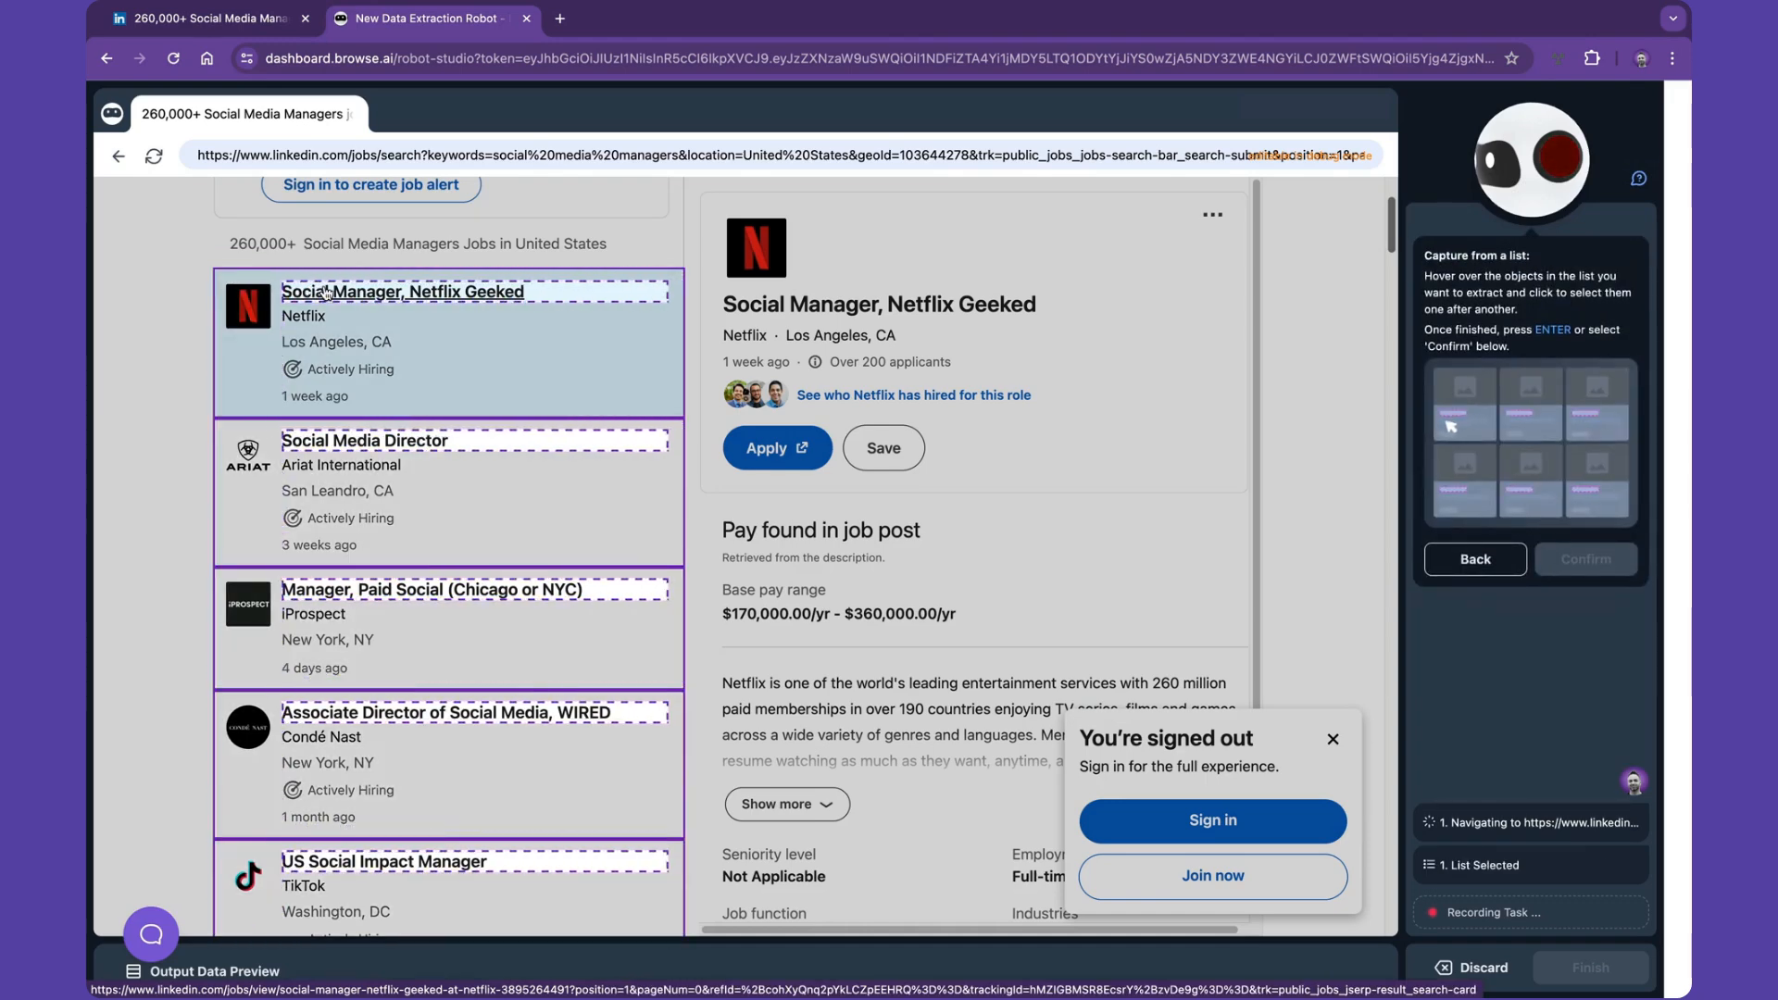
click(324, 293)
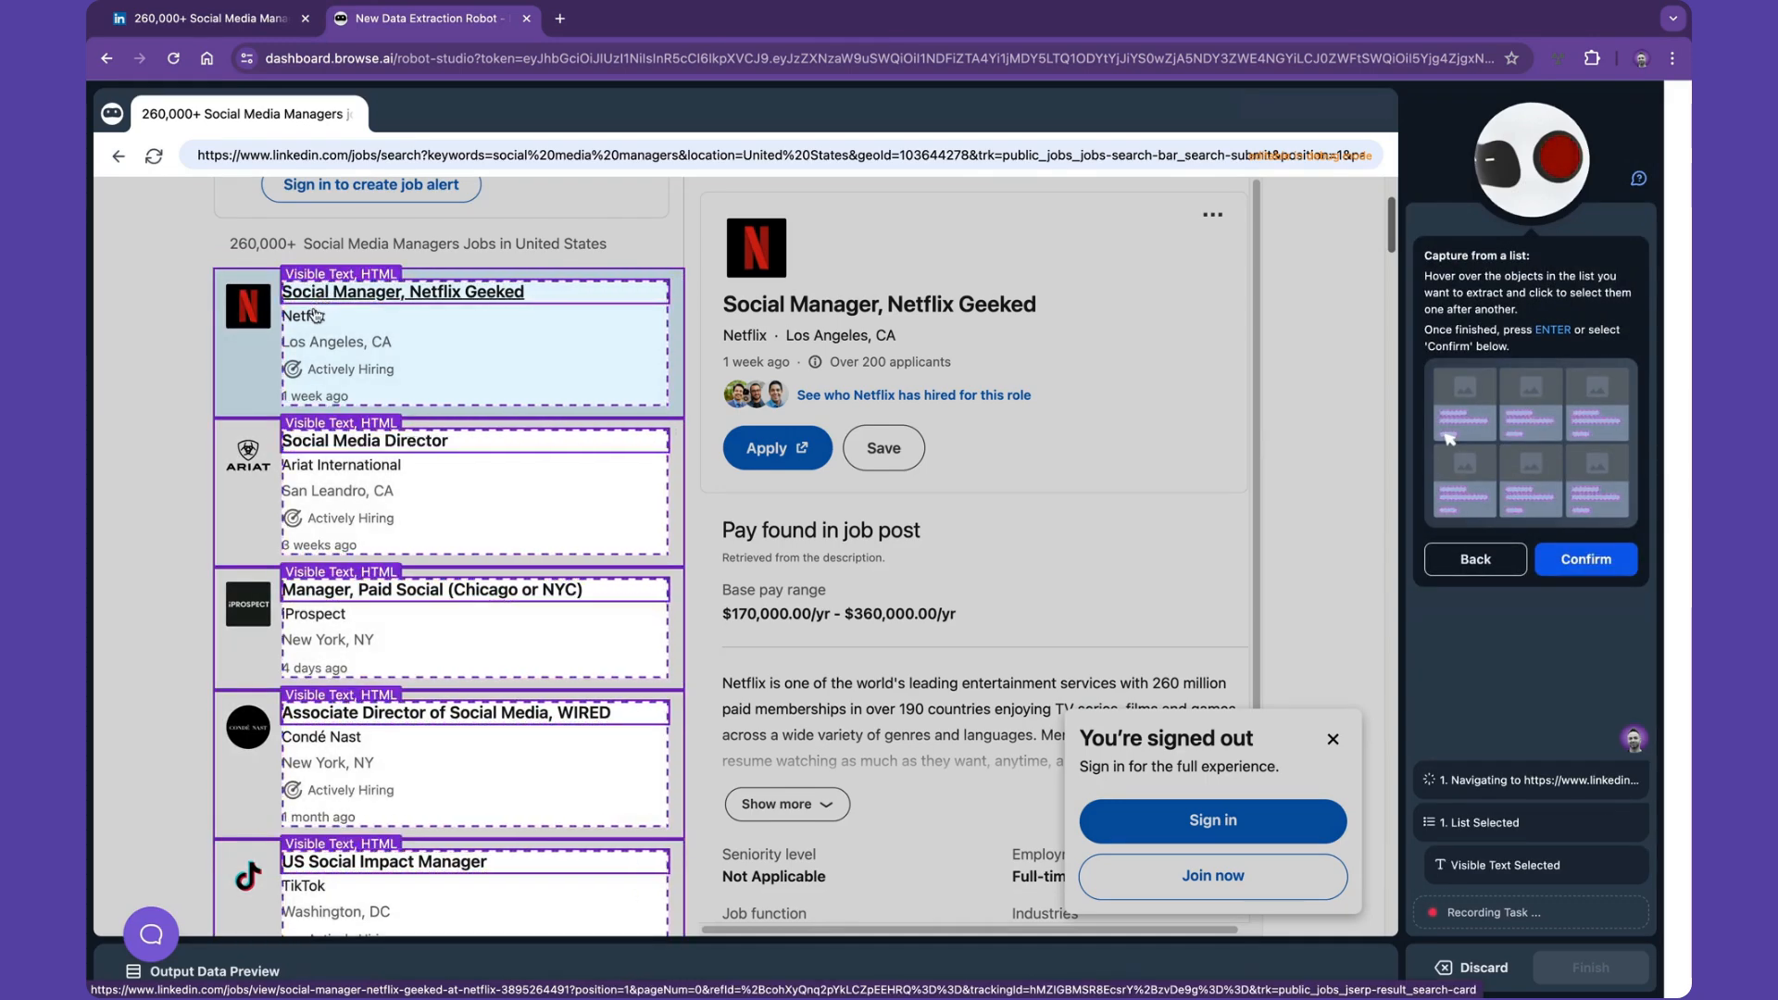
click(313, 316)
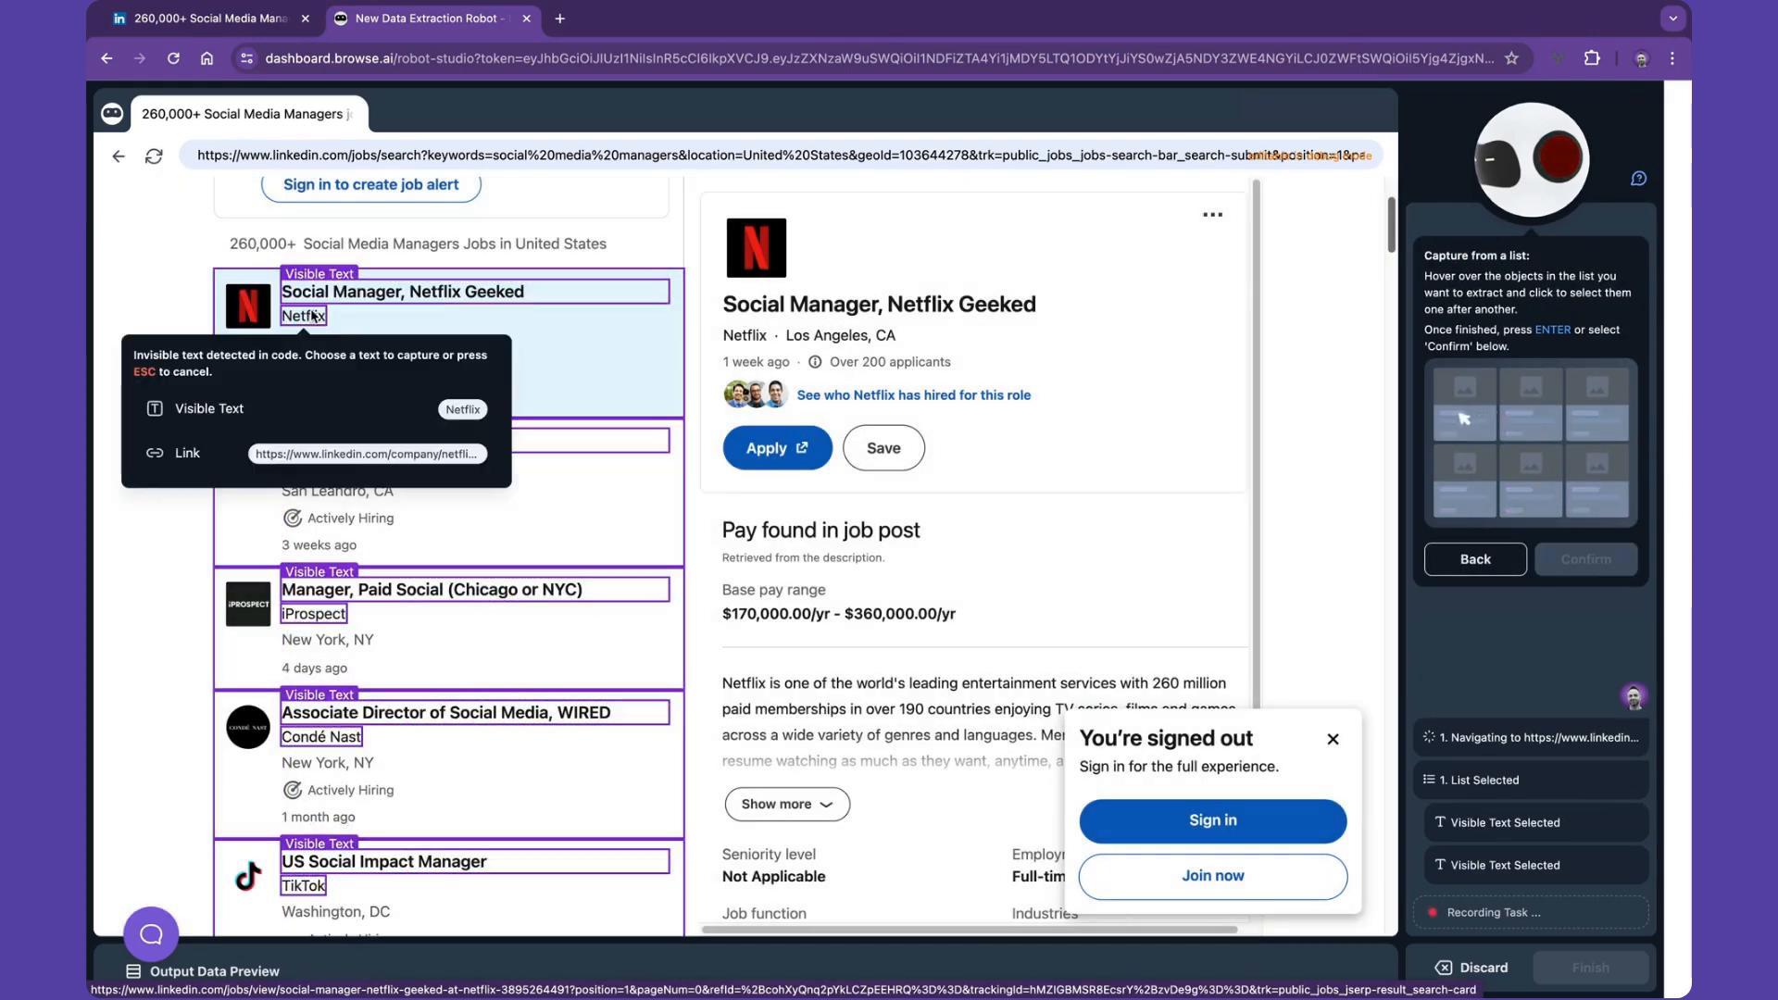
click(232, 408)
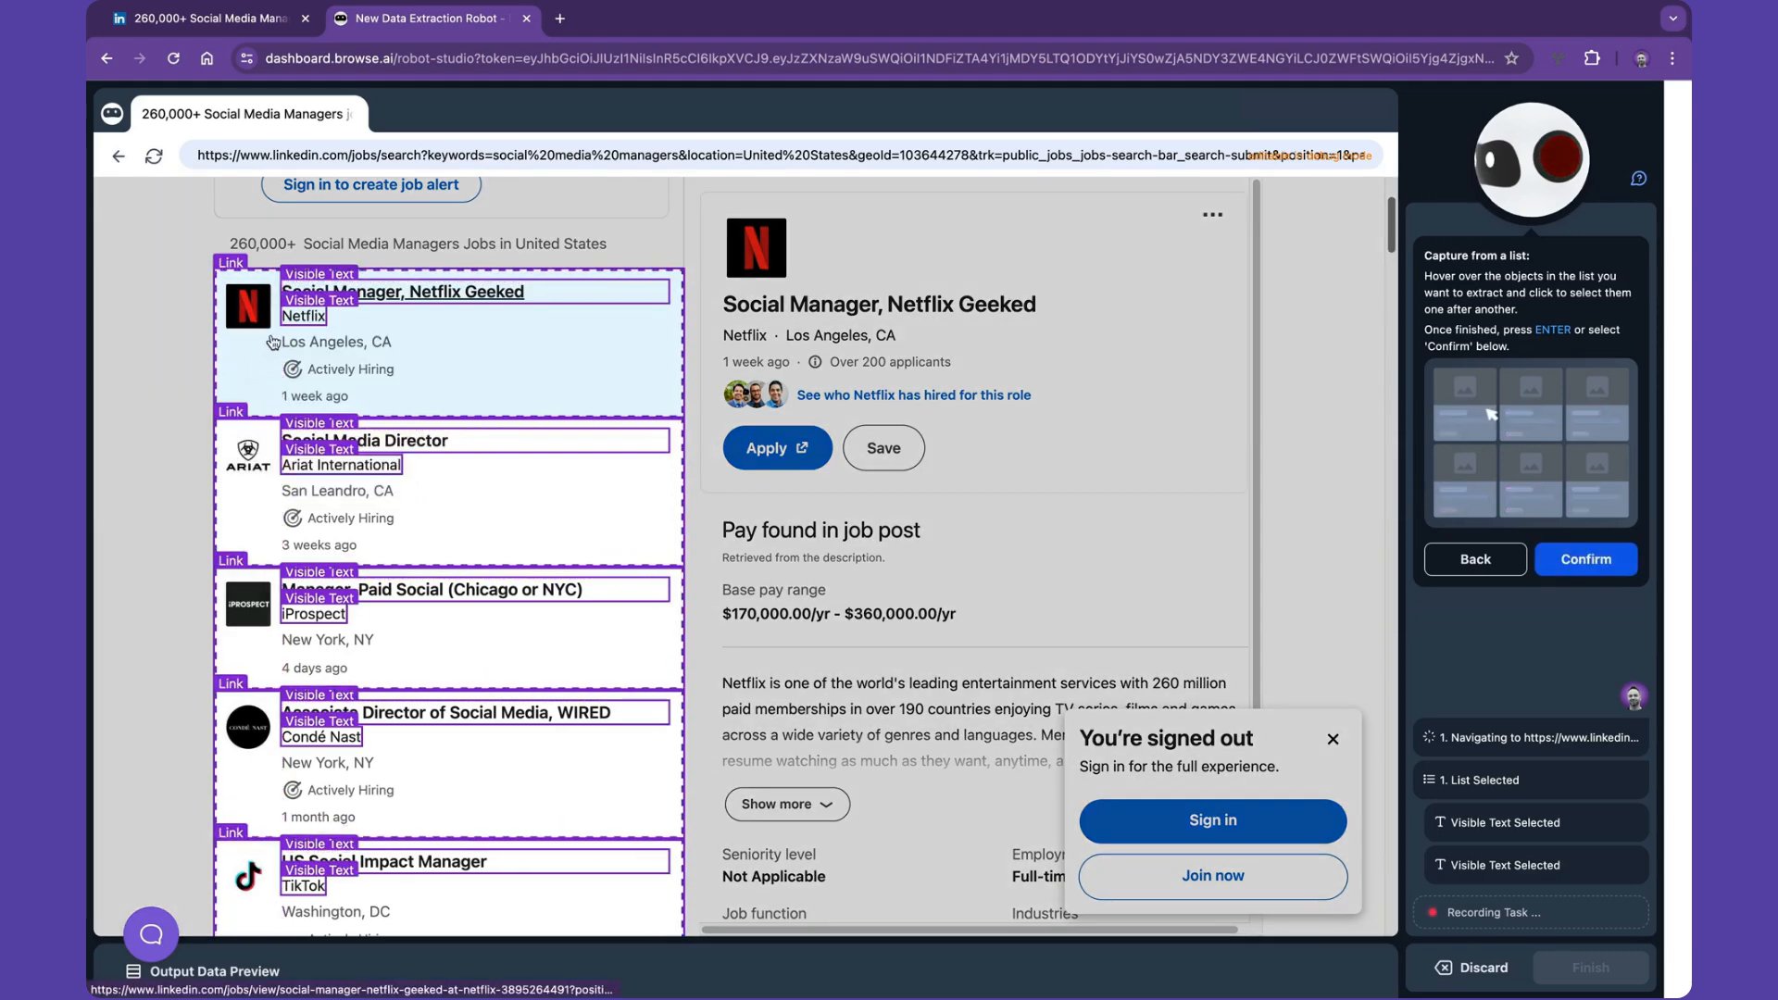
- Capture the company link, location, hiring status and posting time fields of each listing
click(299, 319)
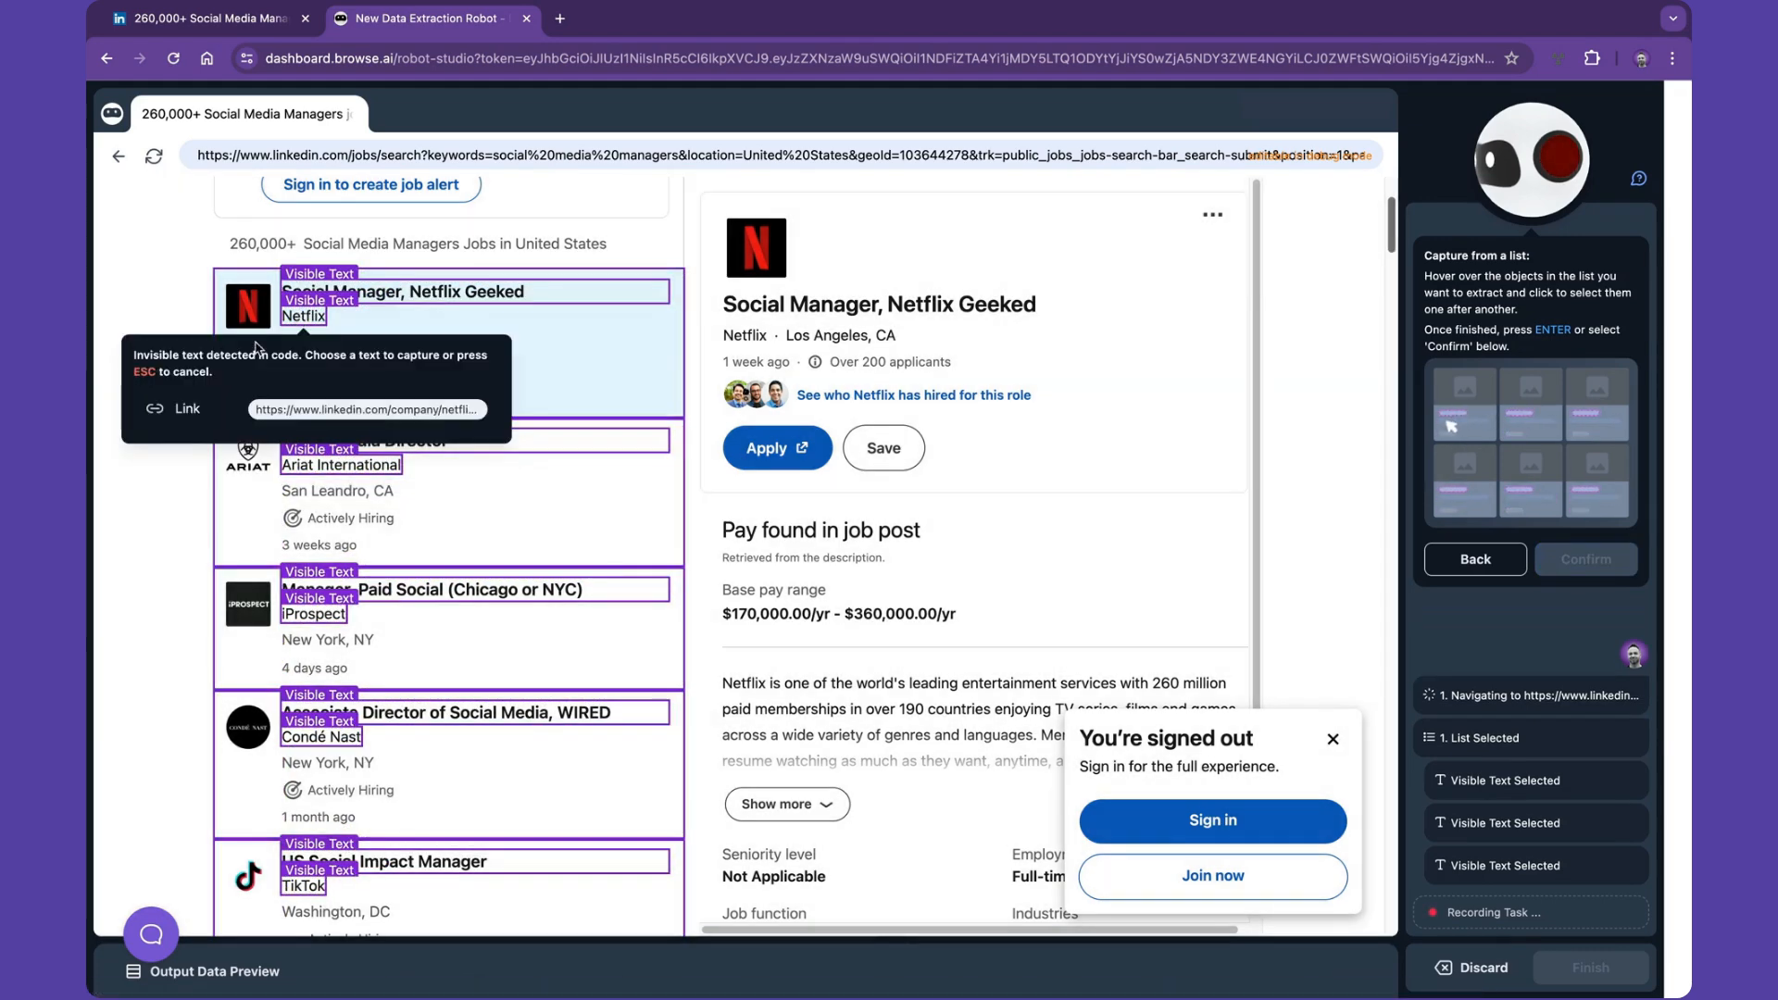
click(196, 411)
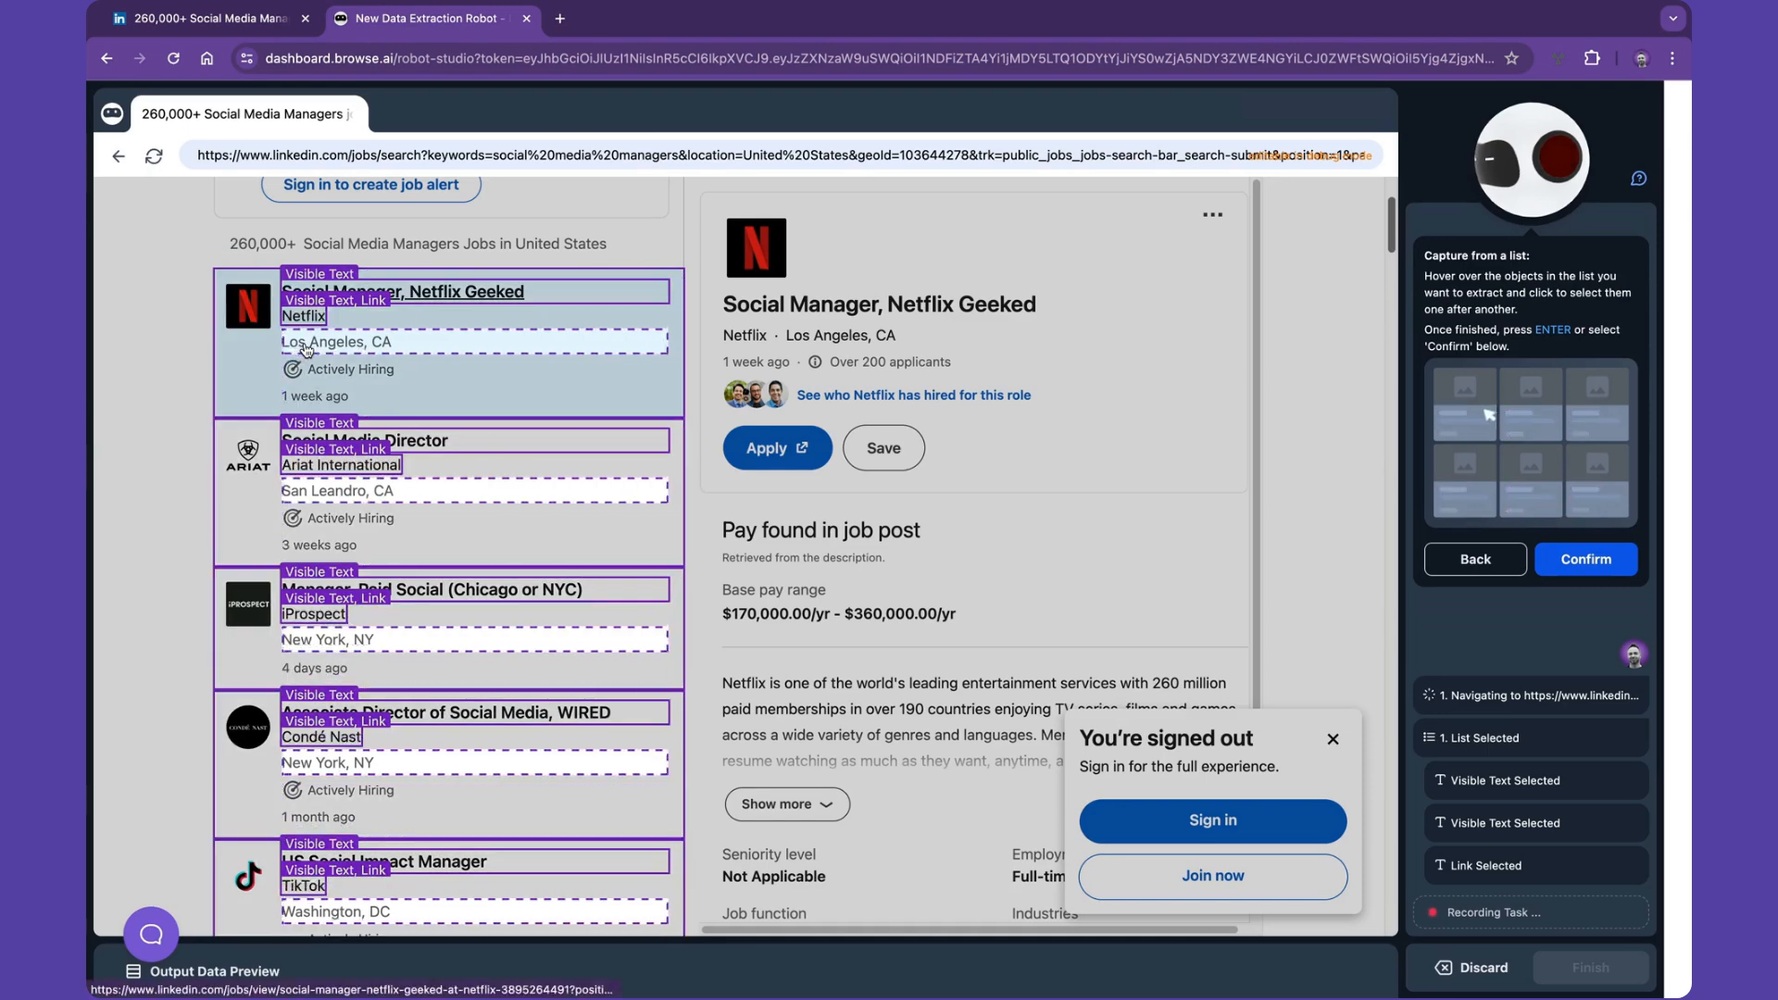
click(306, 349)
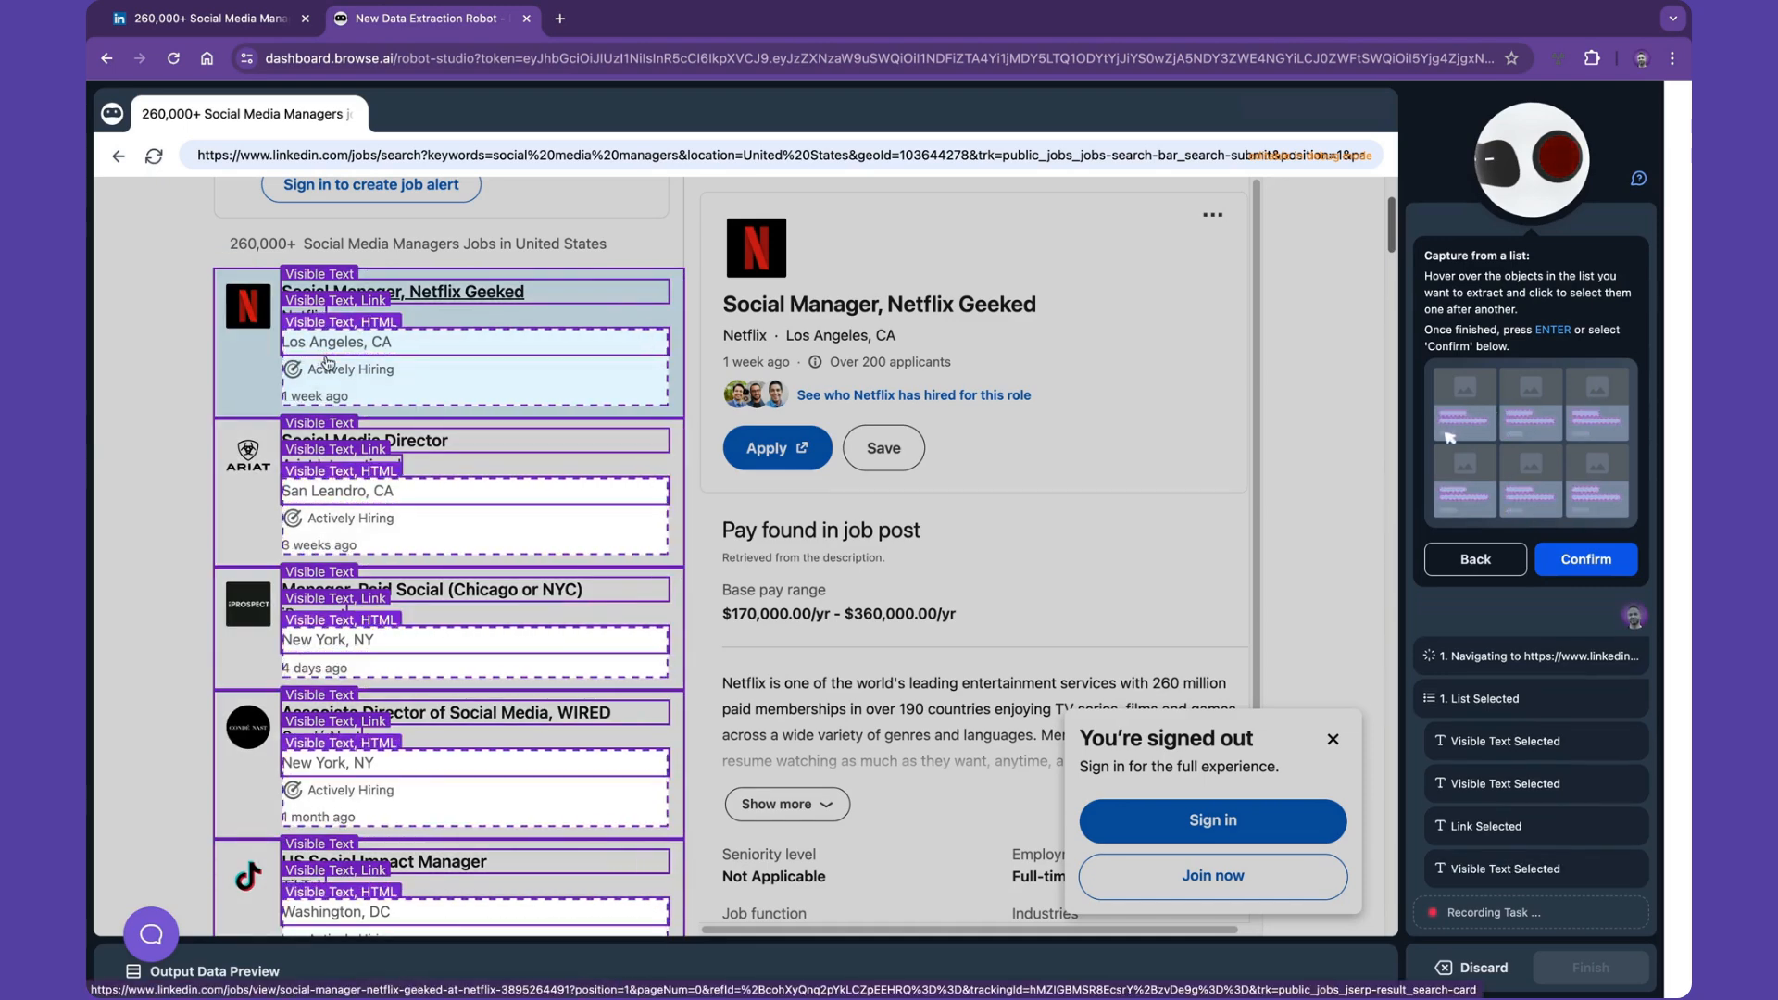
click(336, 374)
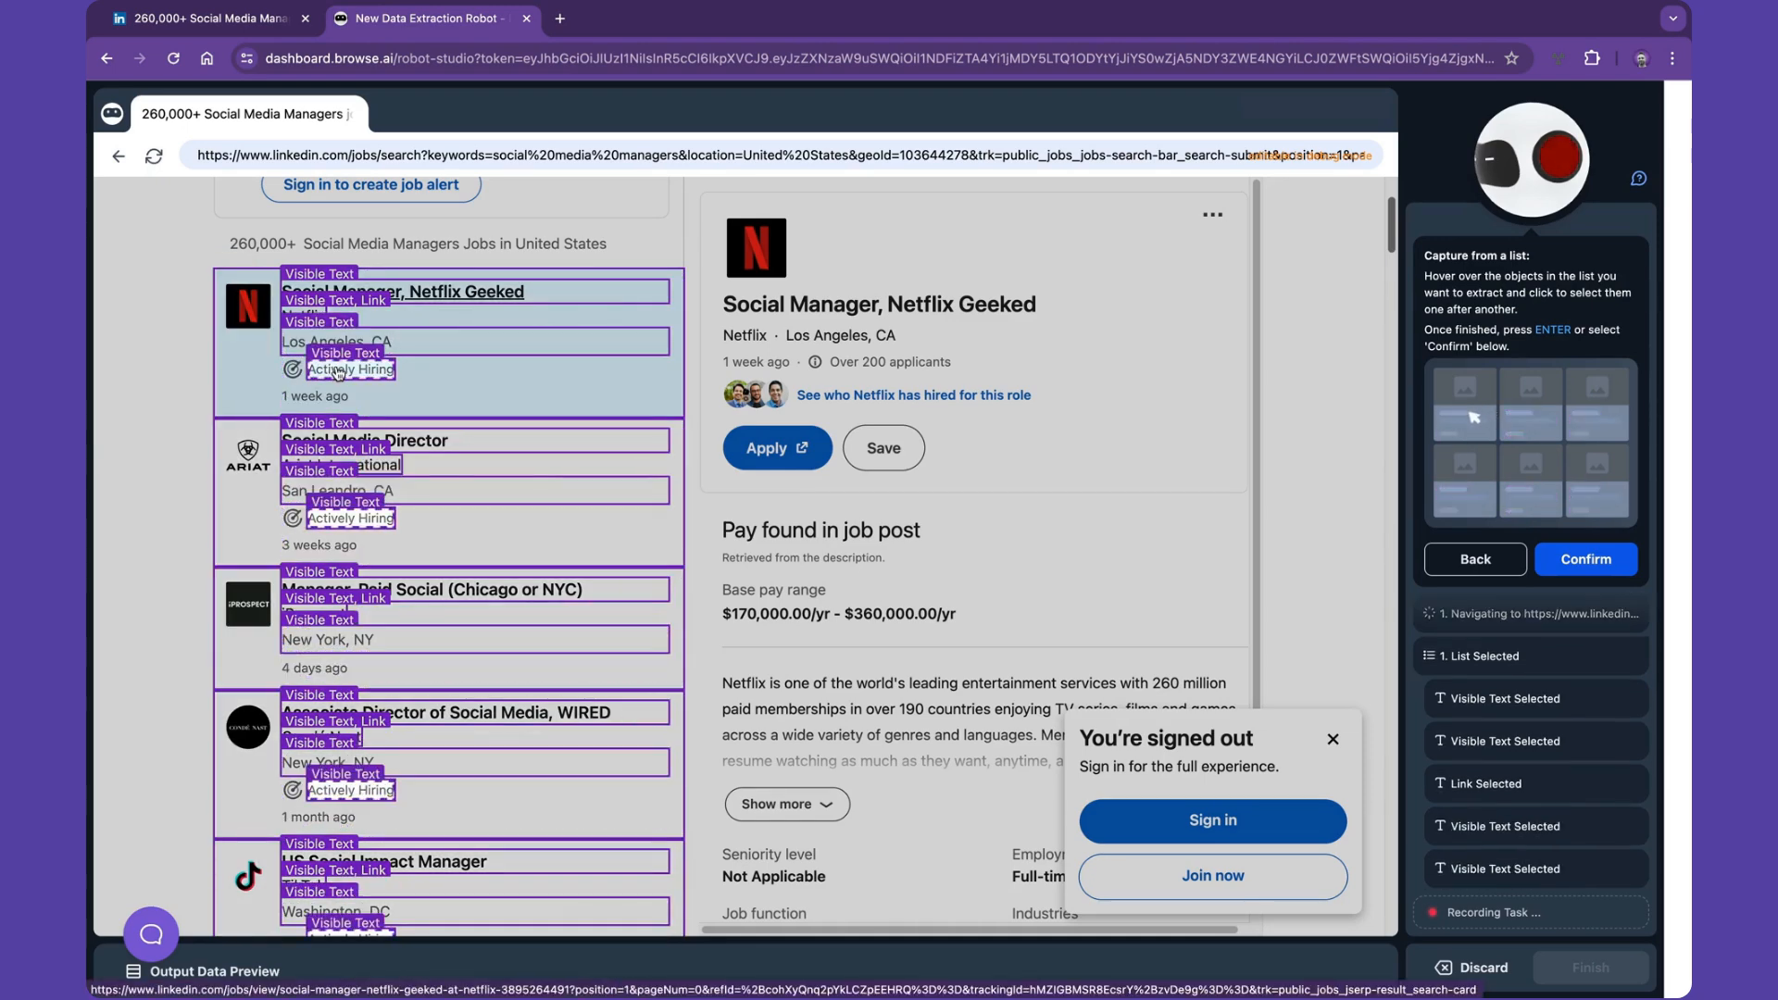
click(319, 395)
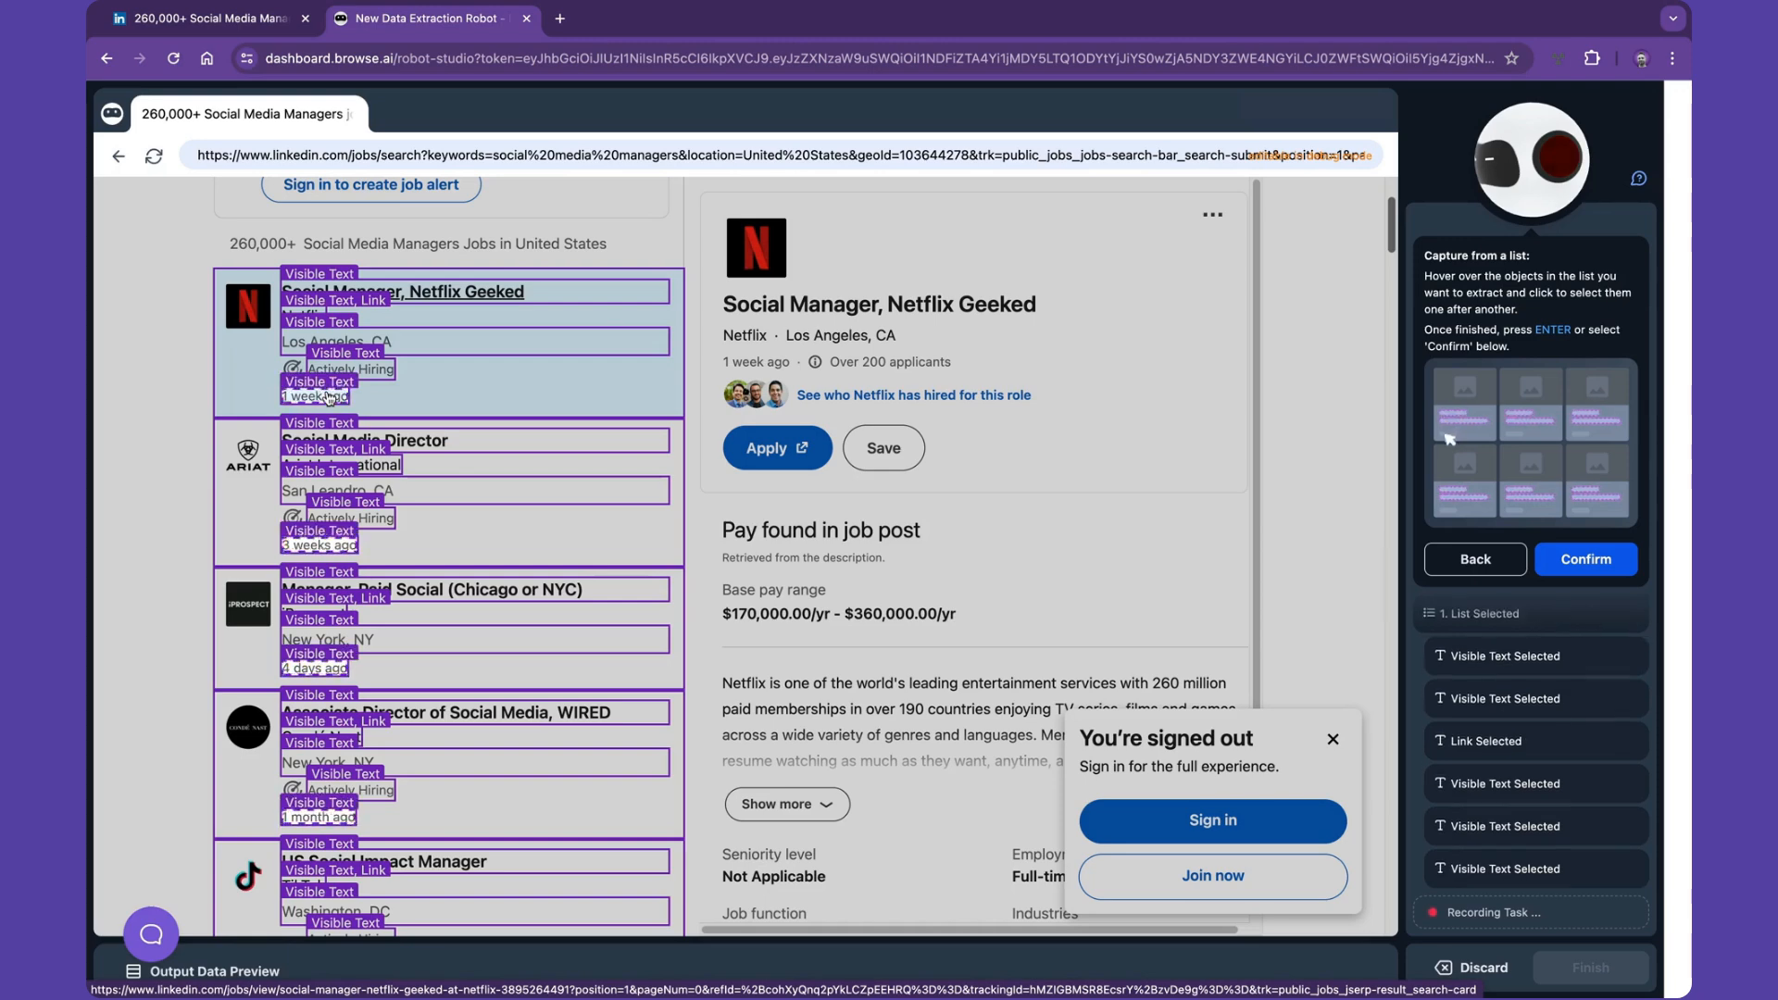
- Capture the company logo image URL and the job link, and confirm the field selection
click(247, 315)
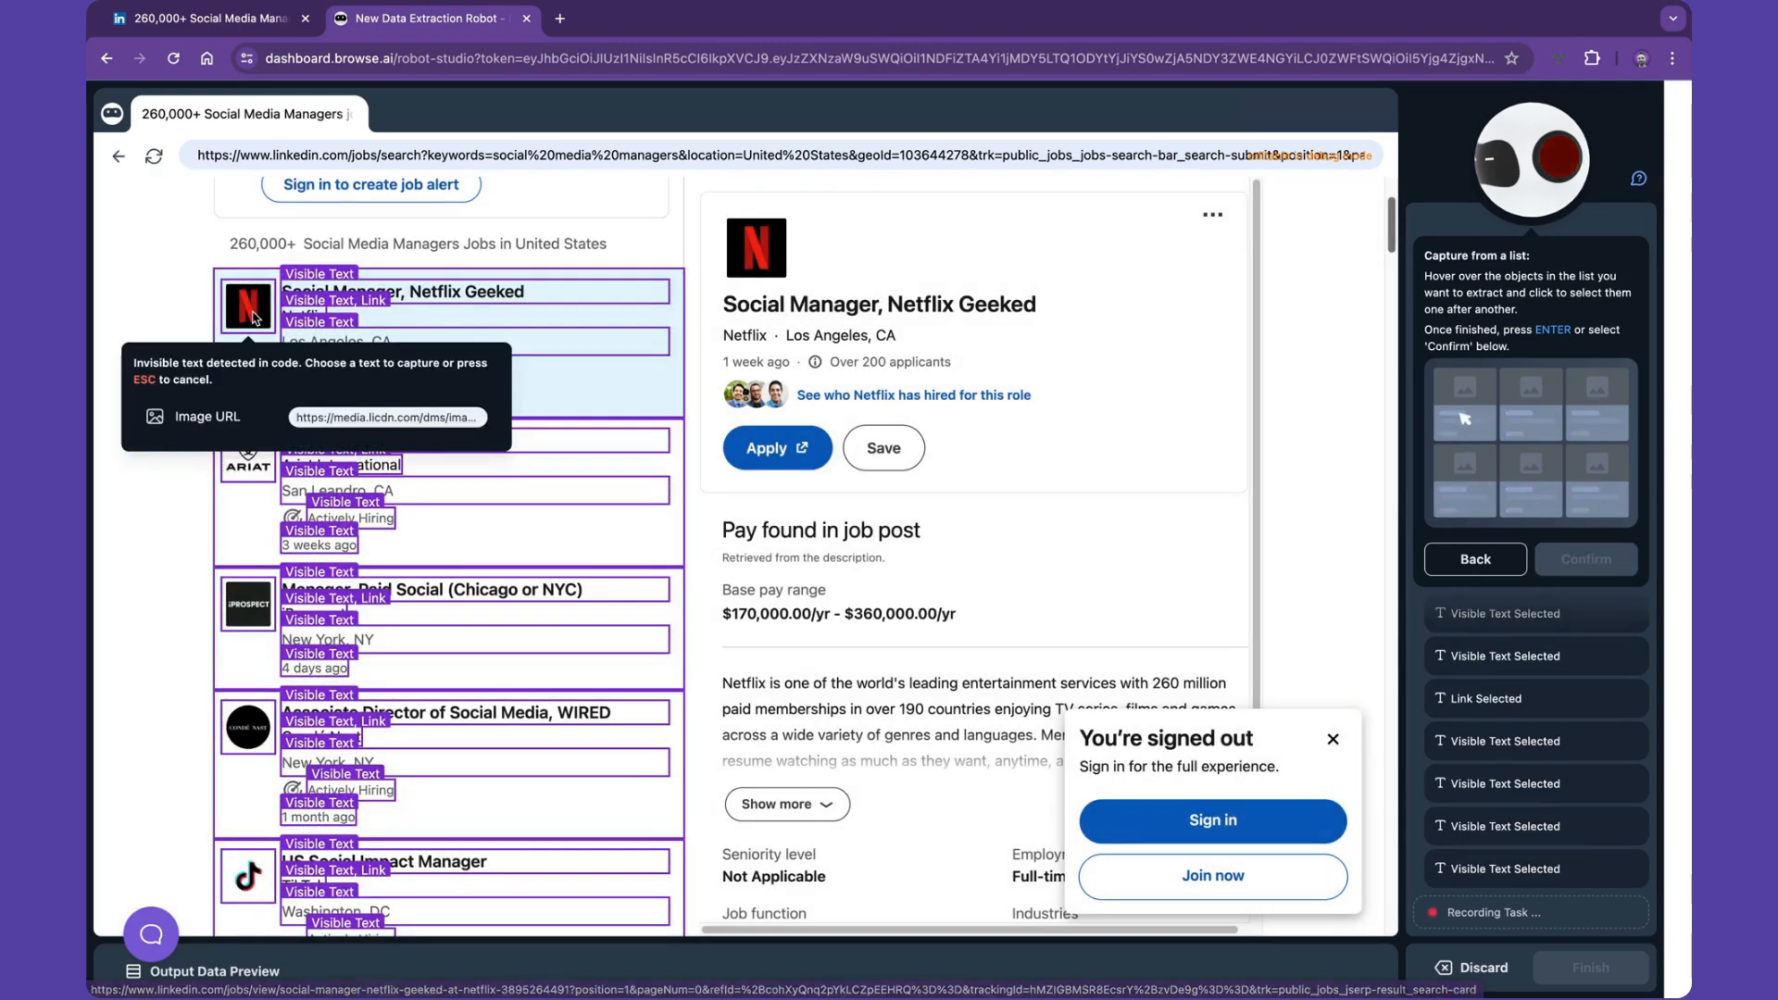
click(227, 415)
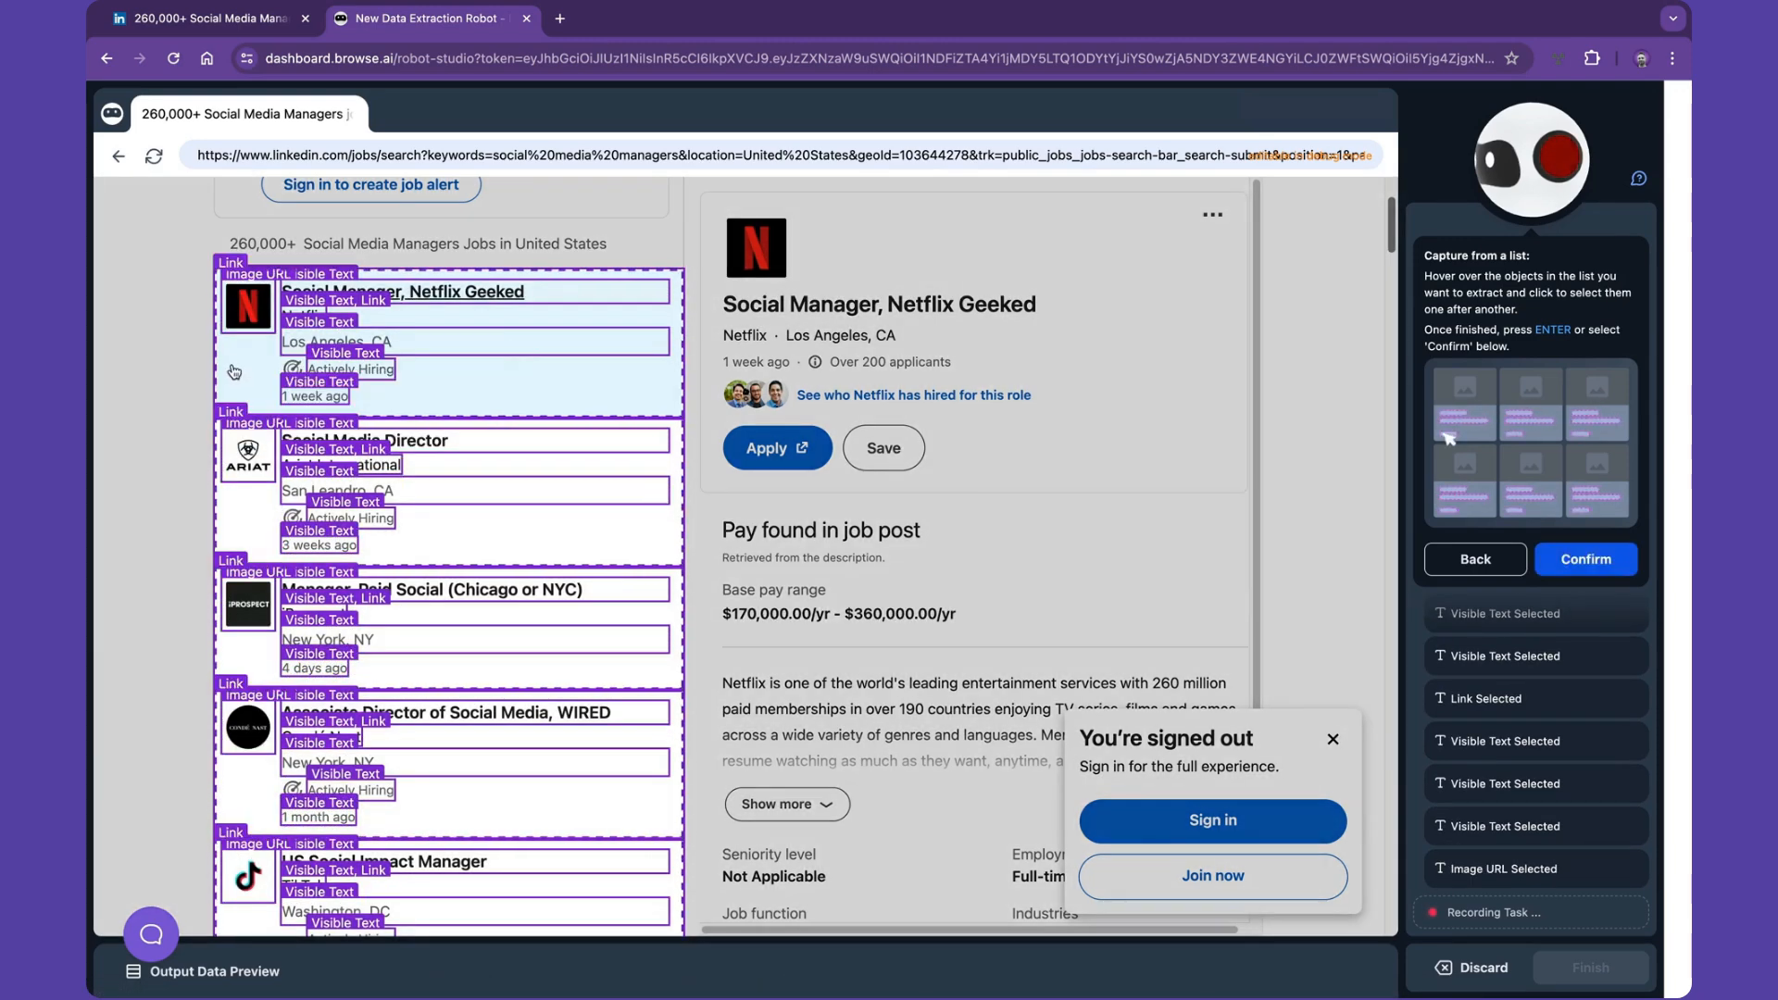
click(232, 370)
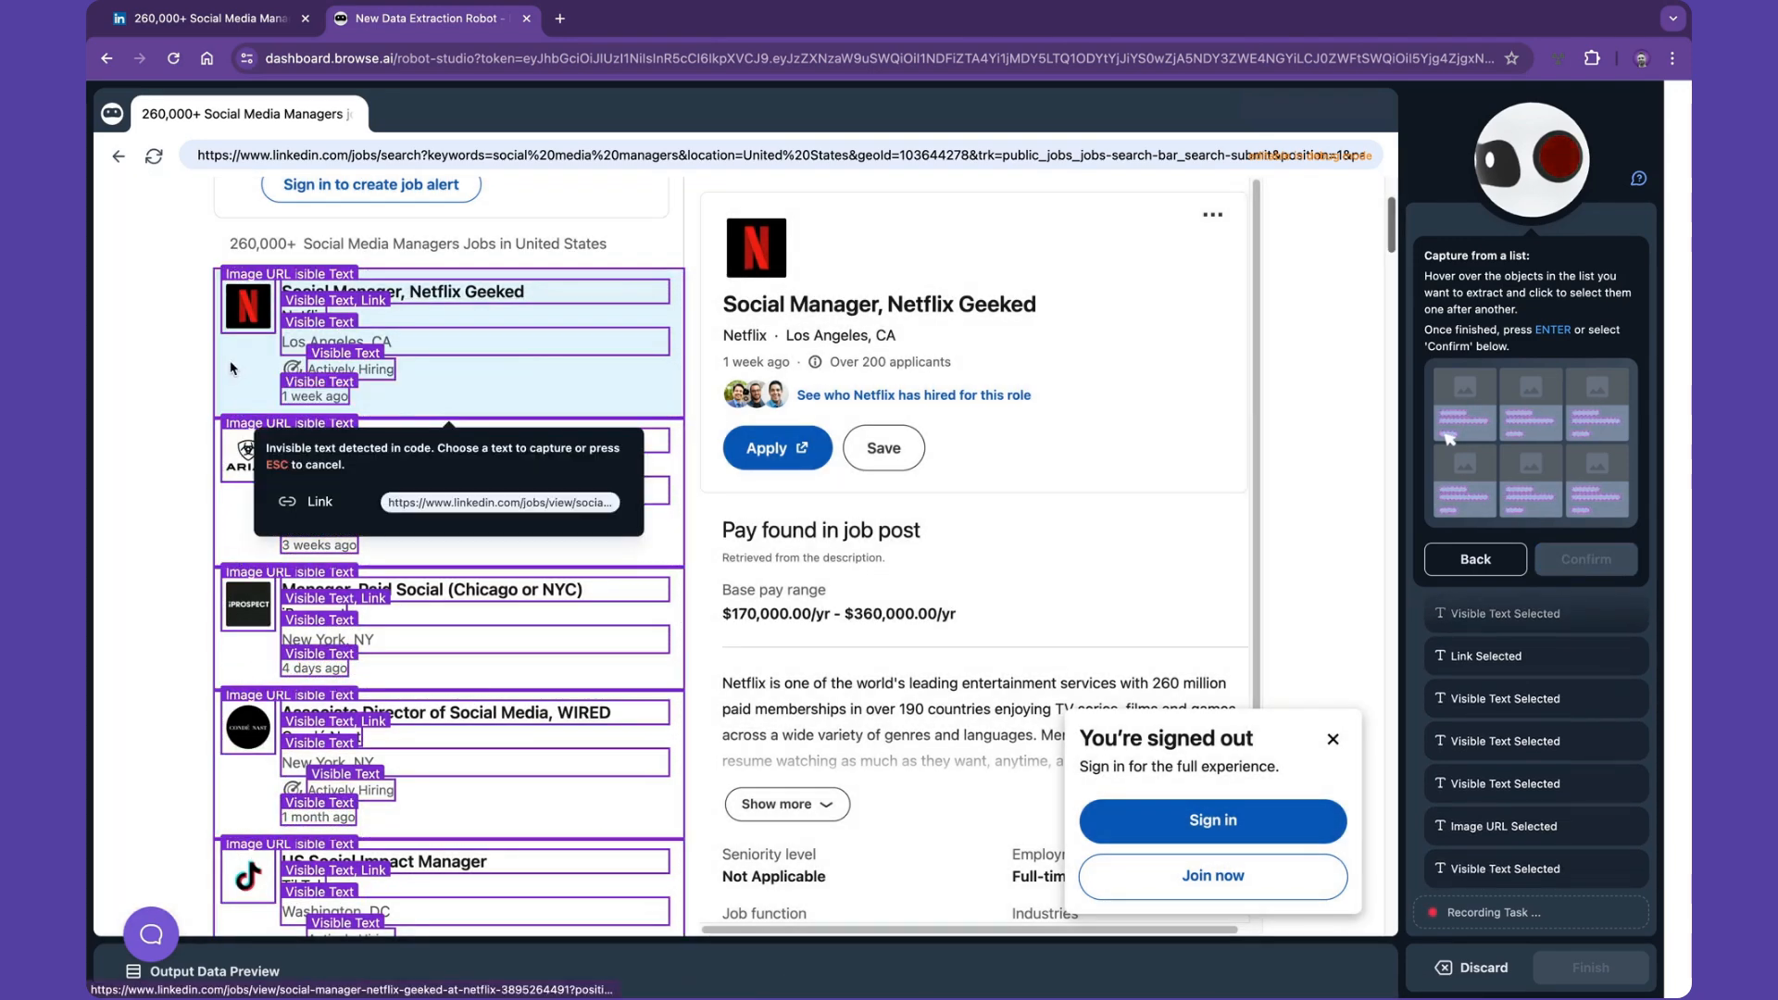
click(305, 503)
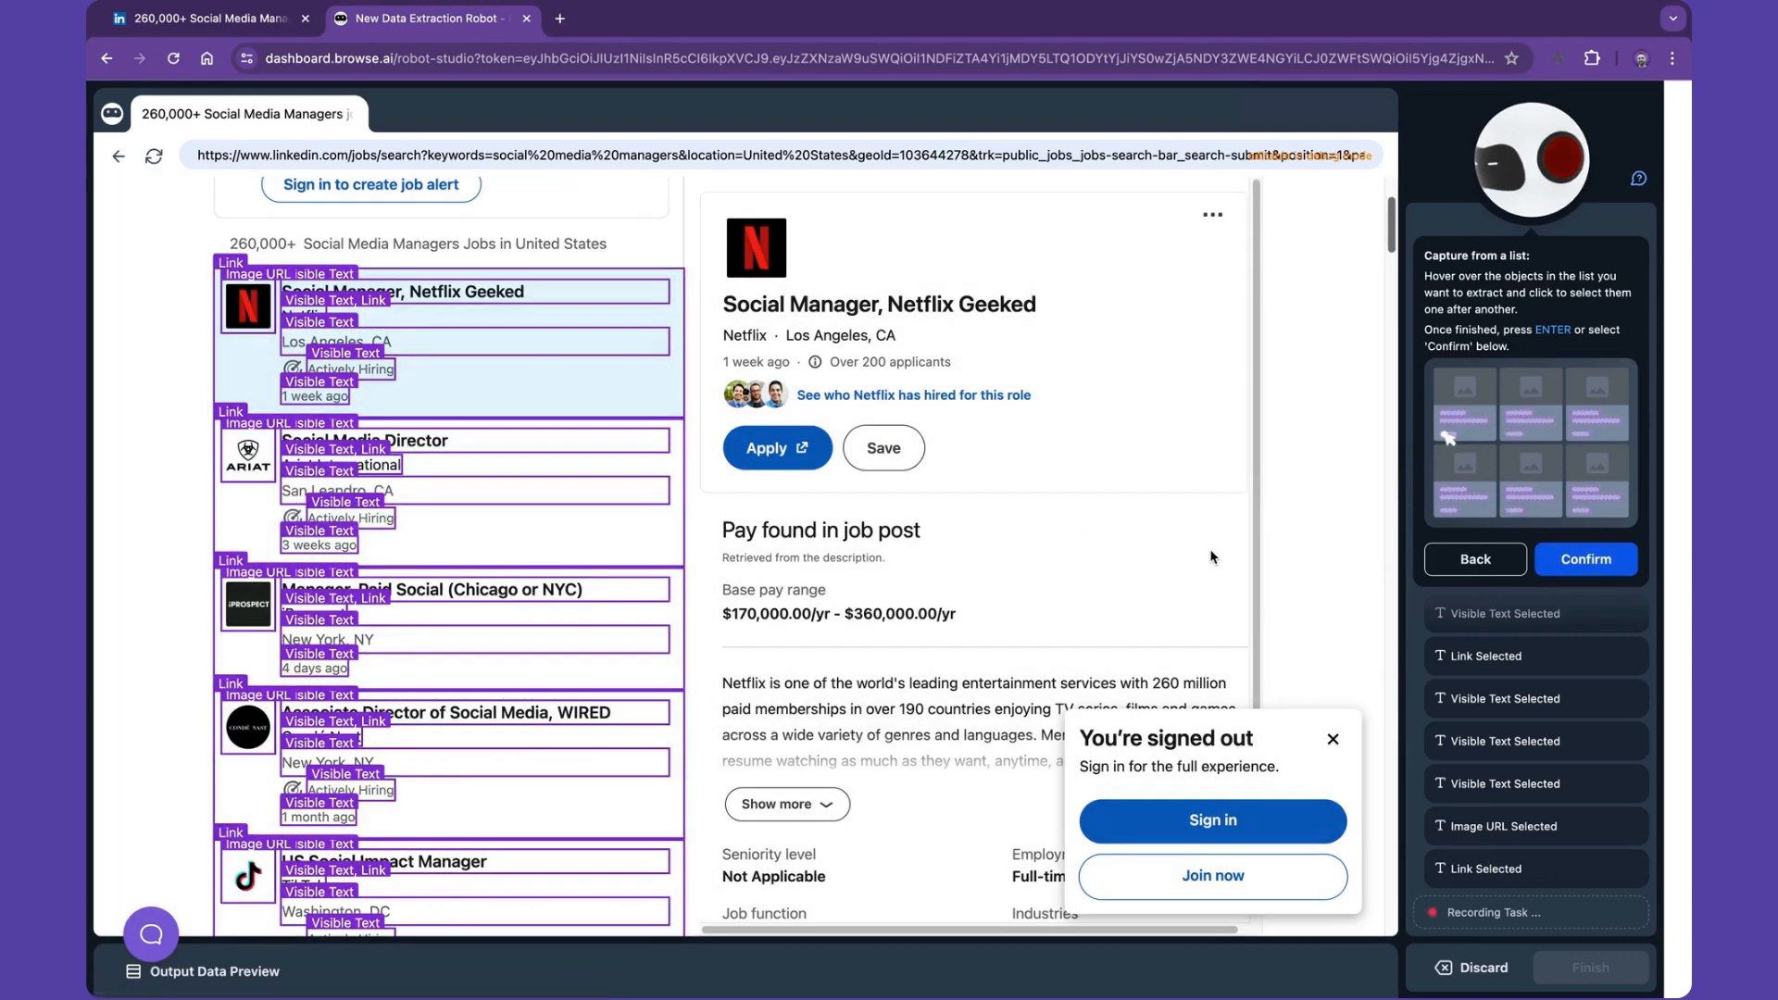
click(1587, 559)
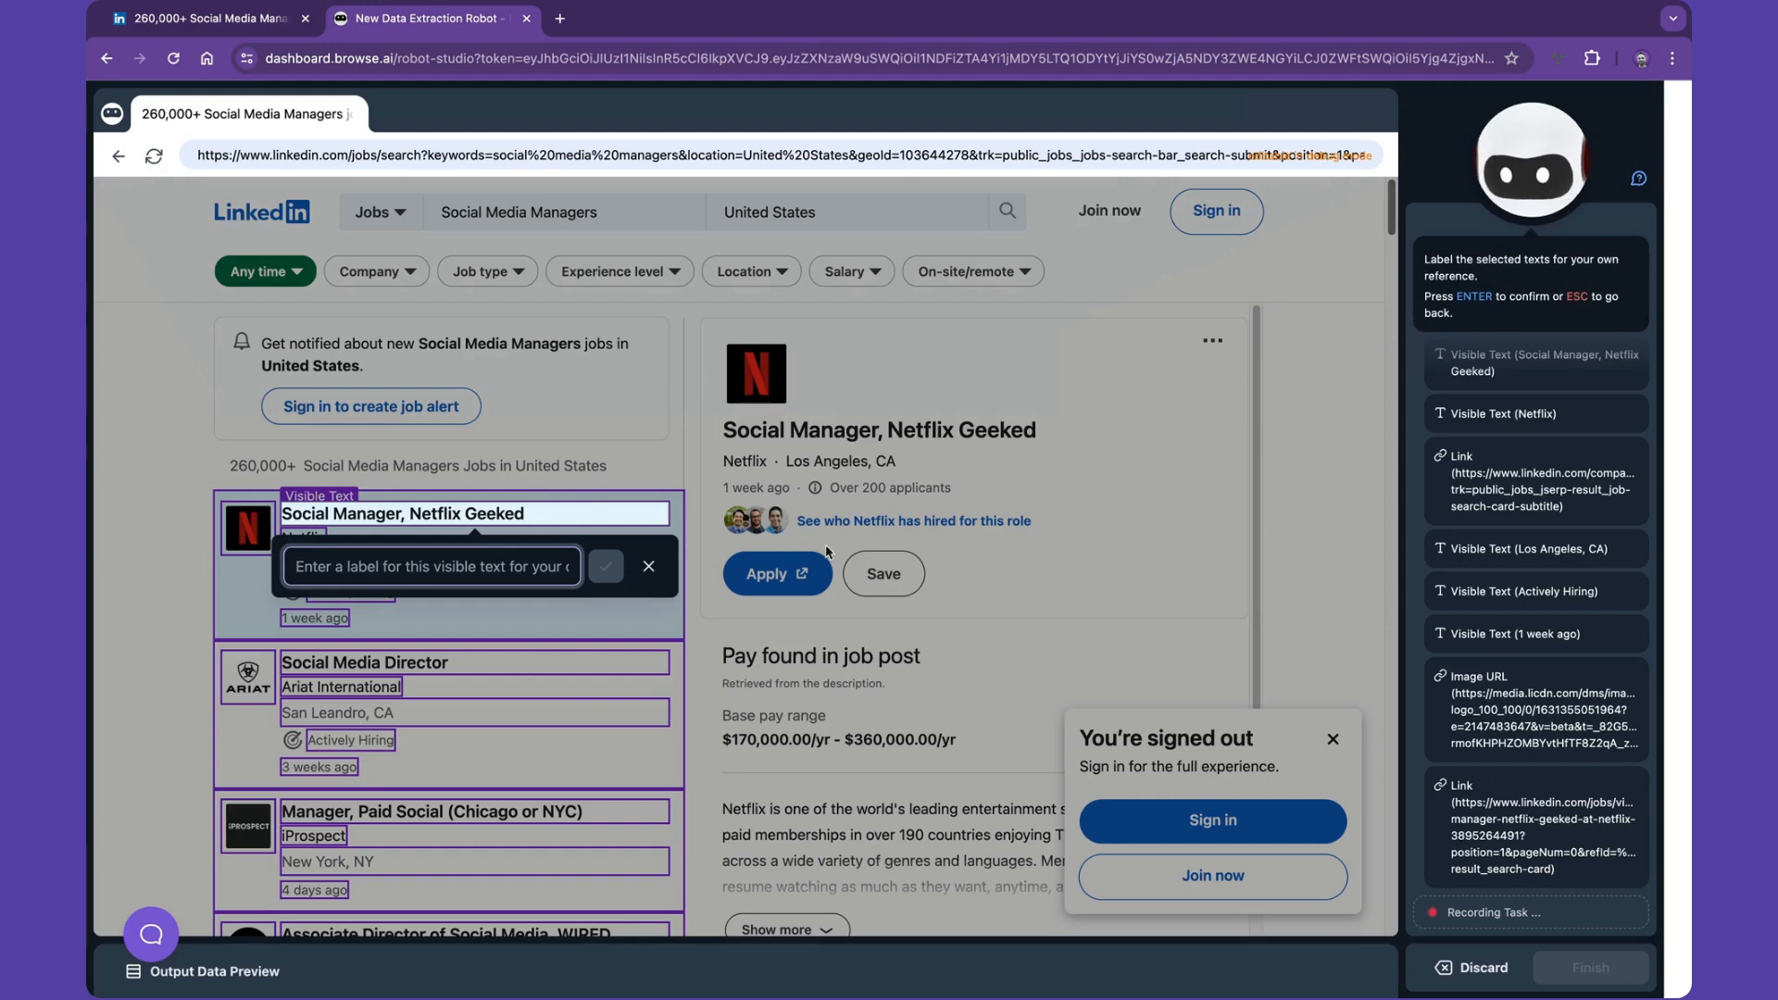
- Label the captured fields Job Title, Company and Company URL
text(Job Title)
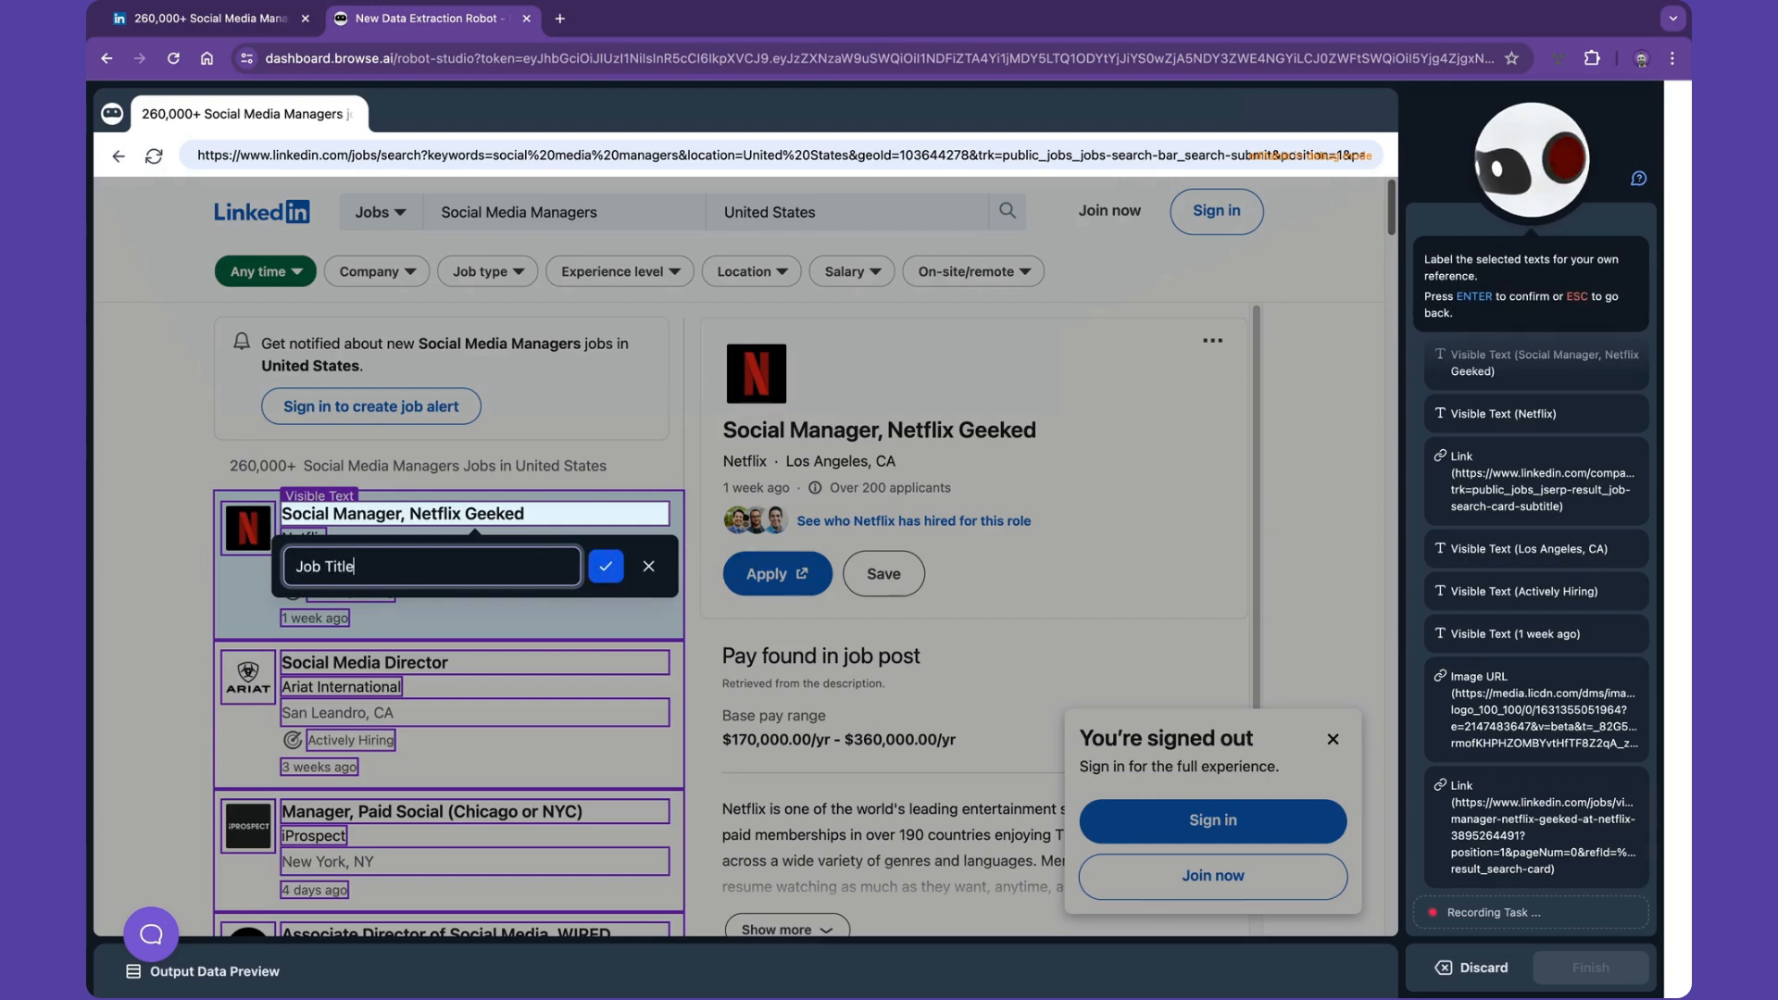
key(Return)
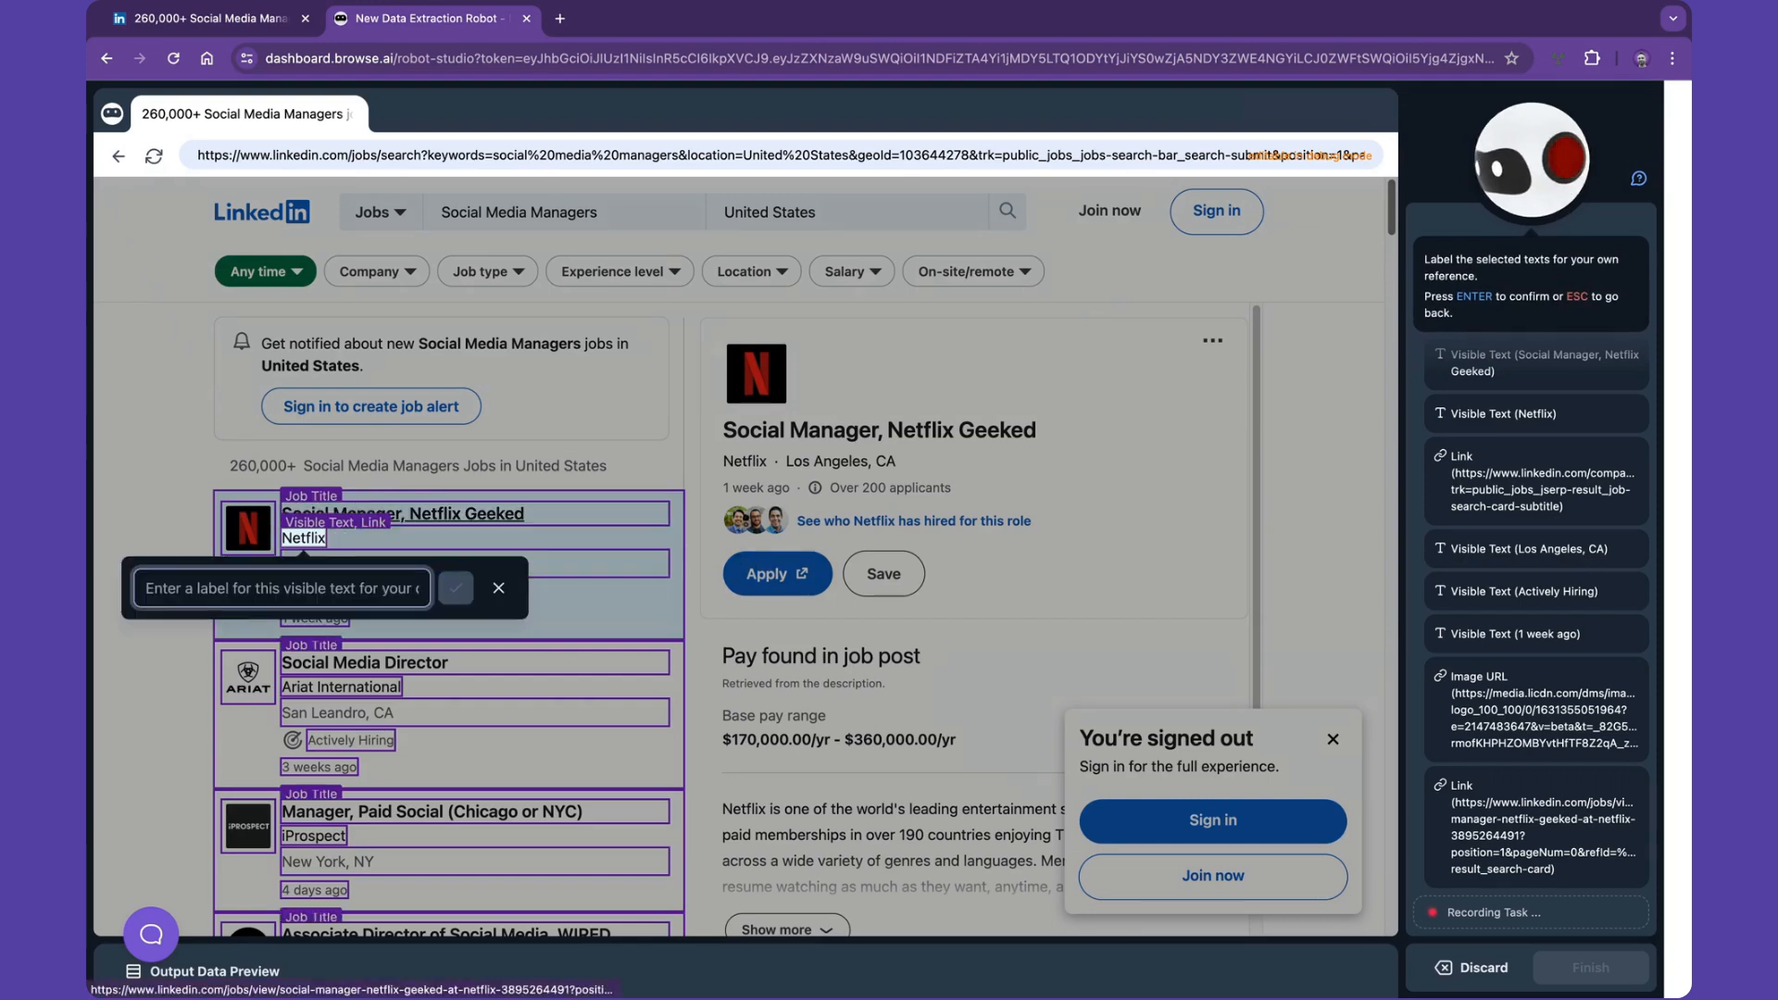
text(Company)
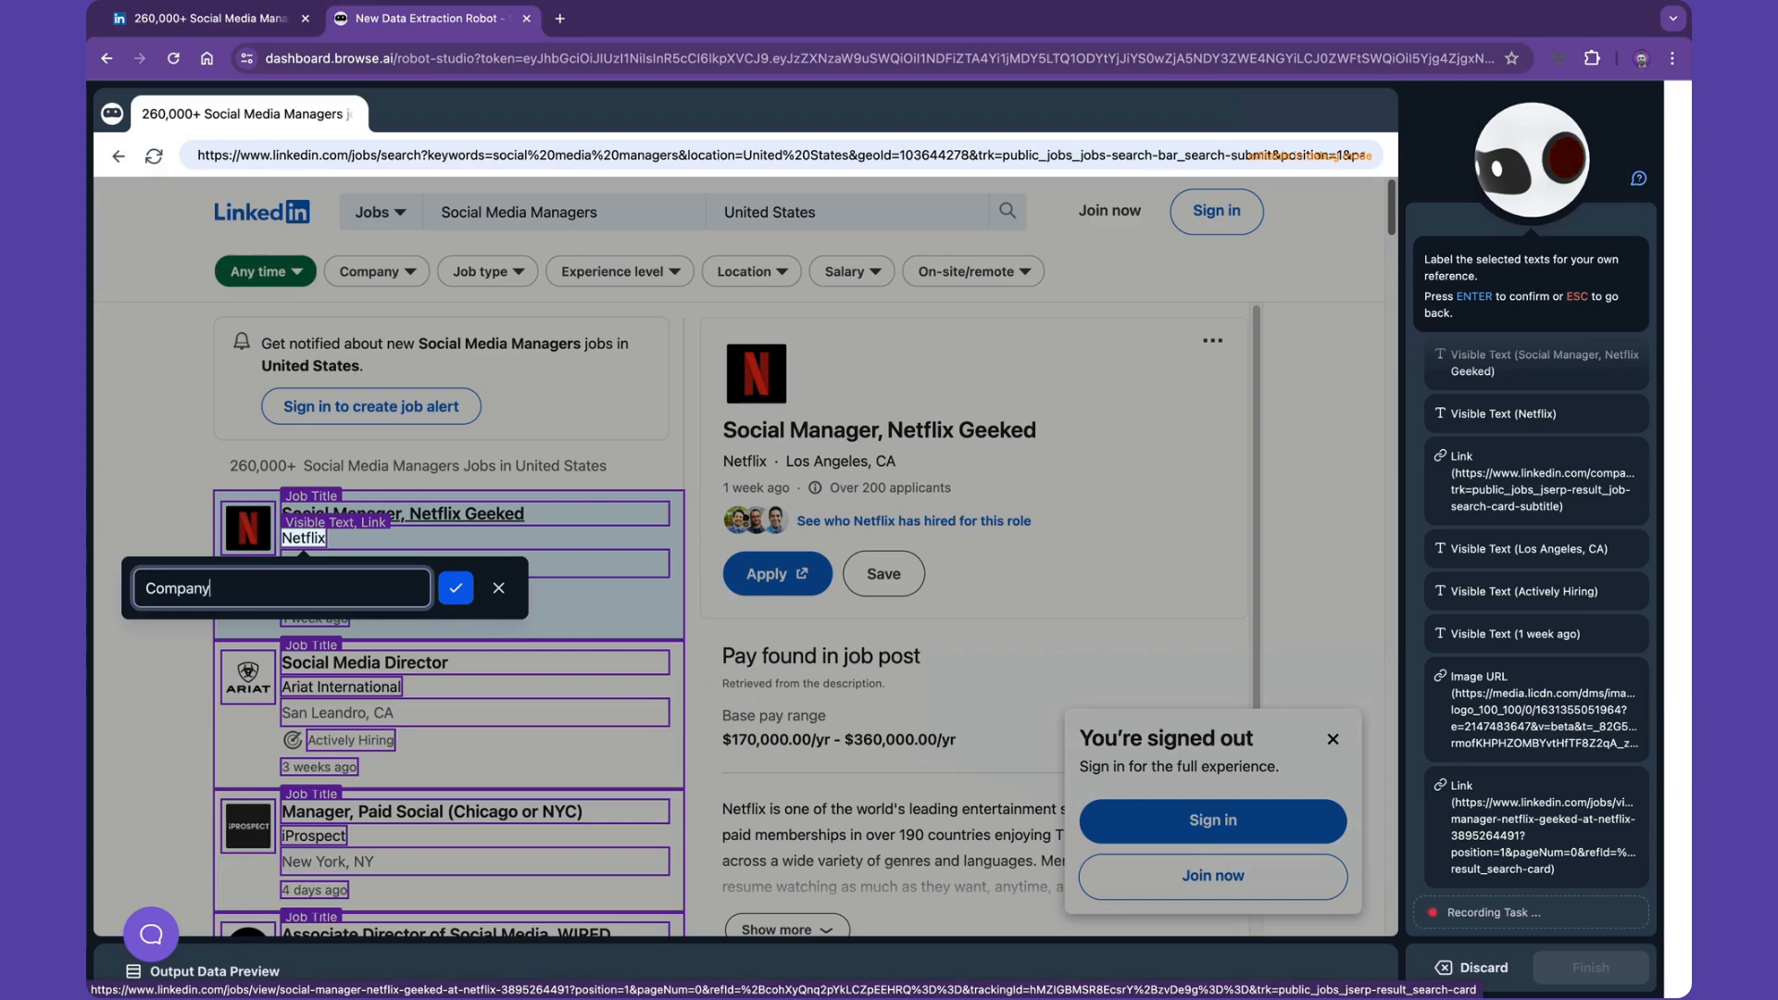
key(Return)
text(Company URL)
key(Return)
- Label the location, hiring status and posting time fields Location, Status and Posted
text(Location)
key(Return)
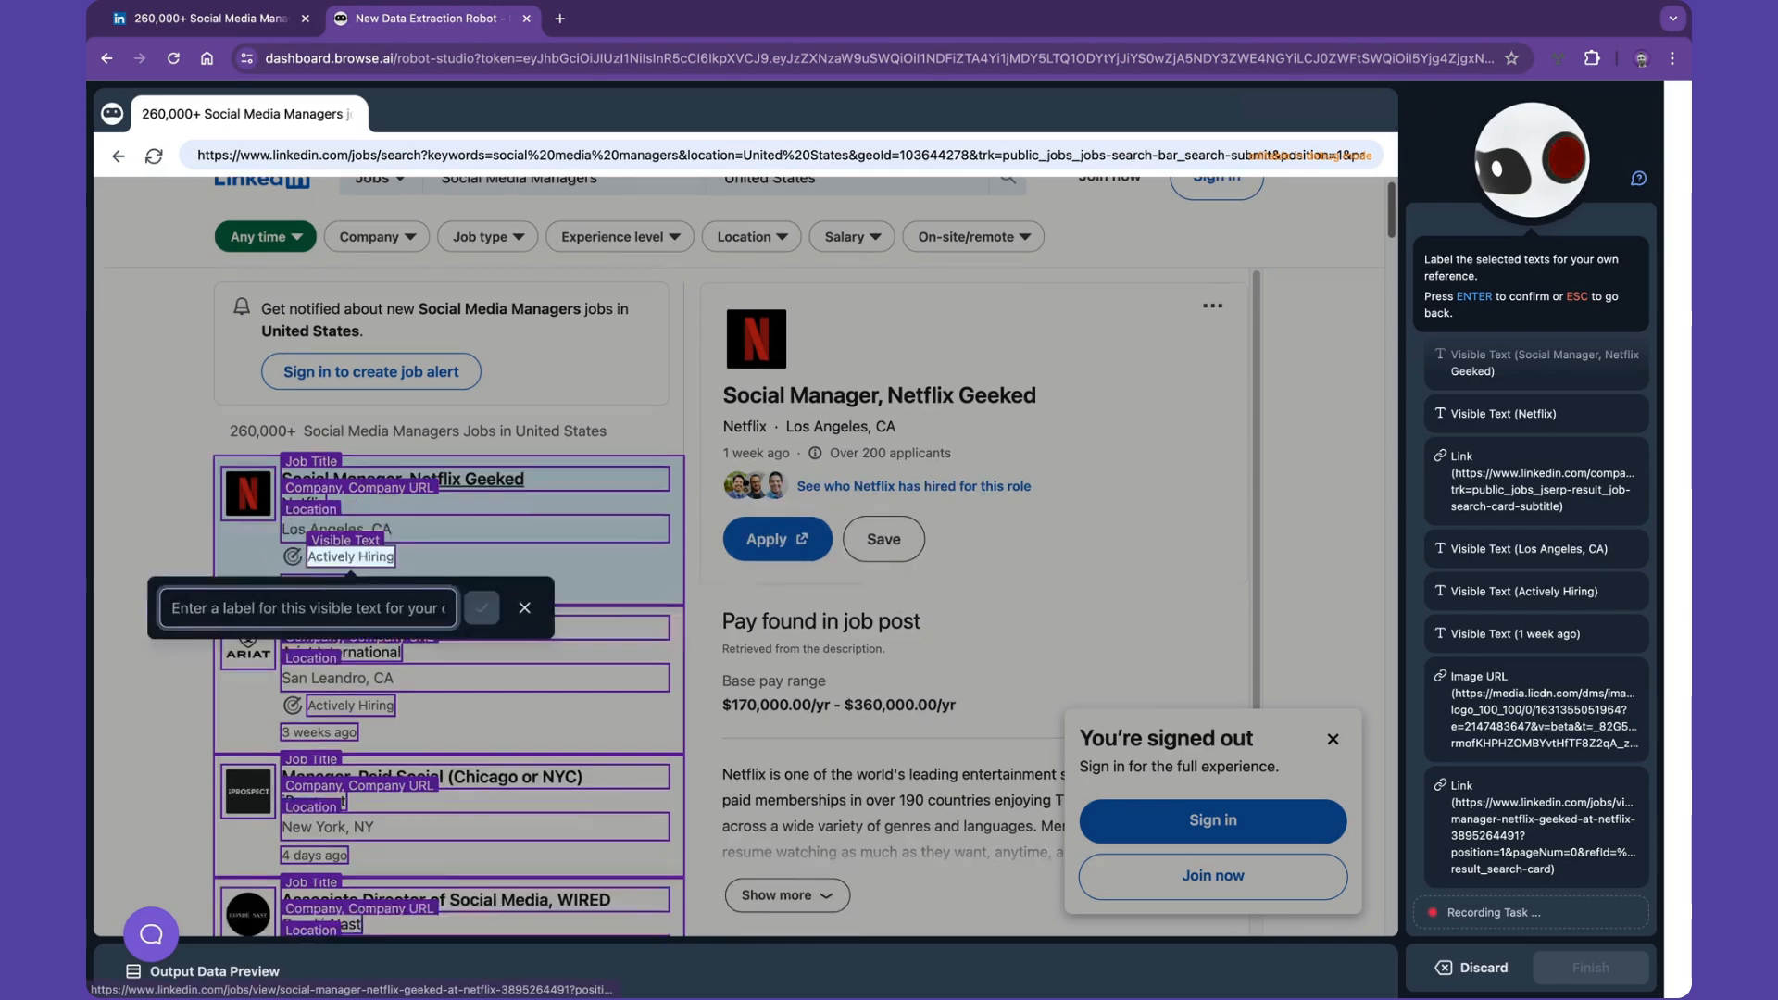
text(Status)
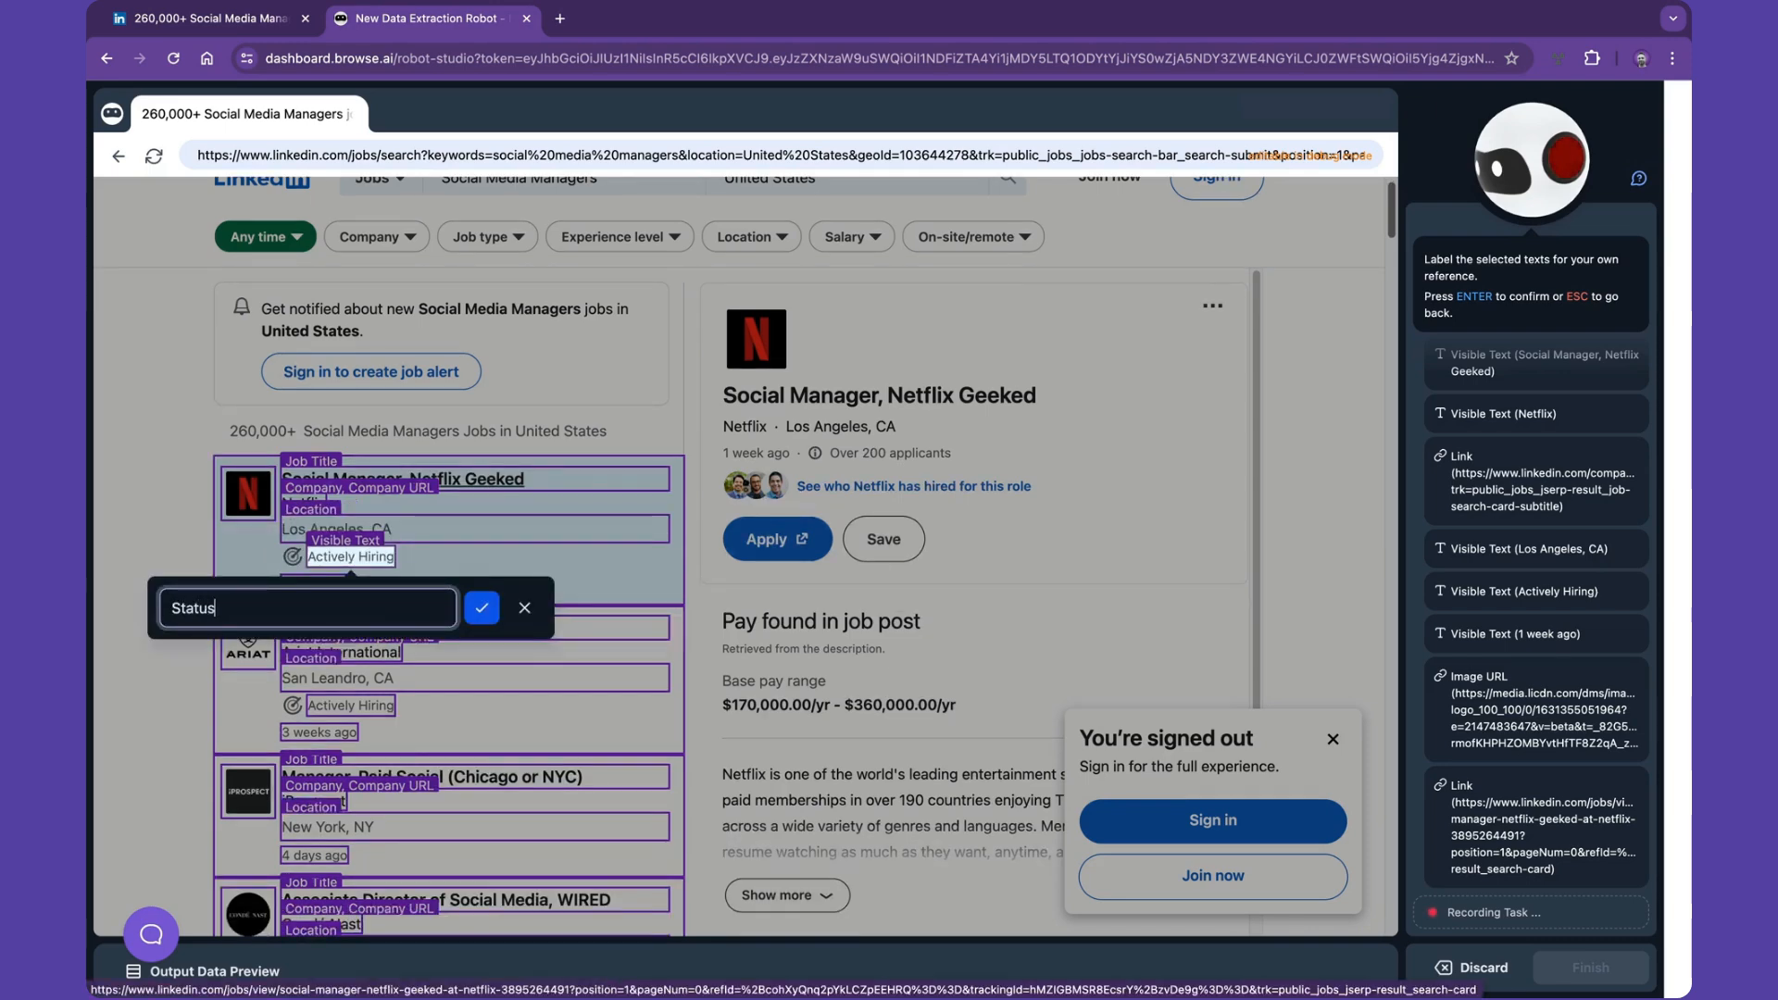
key(Return)
text(P)
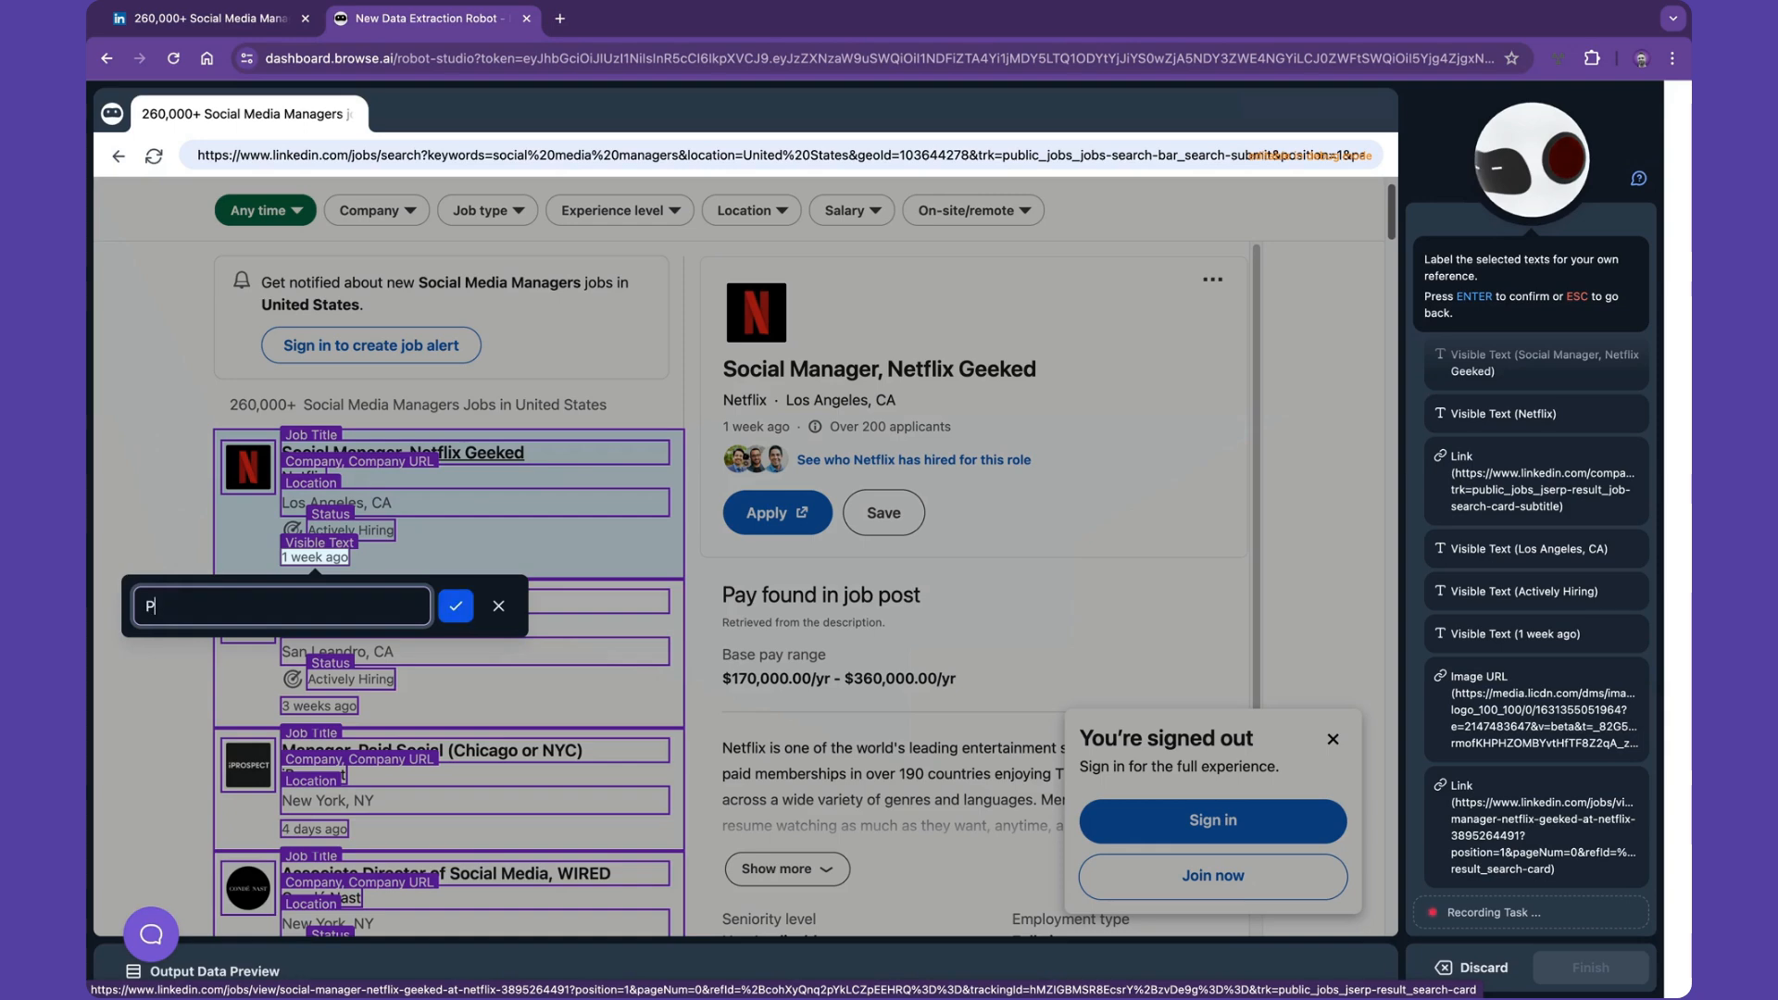
text(osted)
key(Return)
- Label the logo image field Company Logo and the job link field Job URL
text(Company Logo)
key(Return)
text(C)
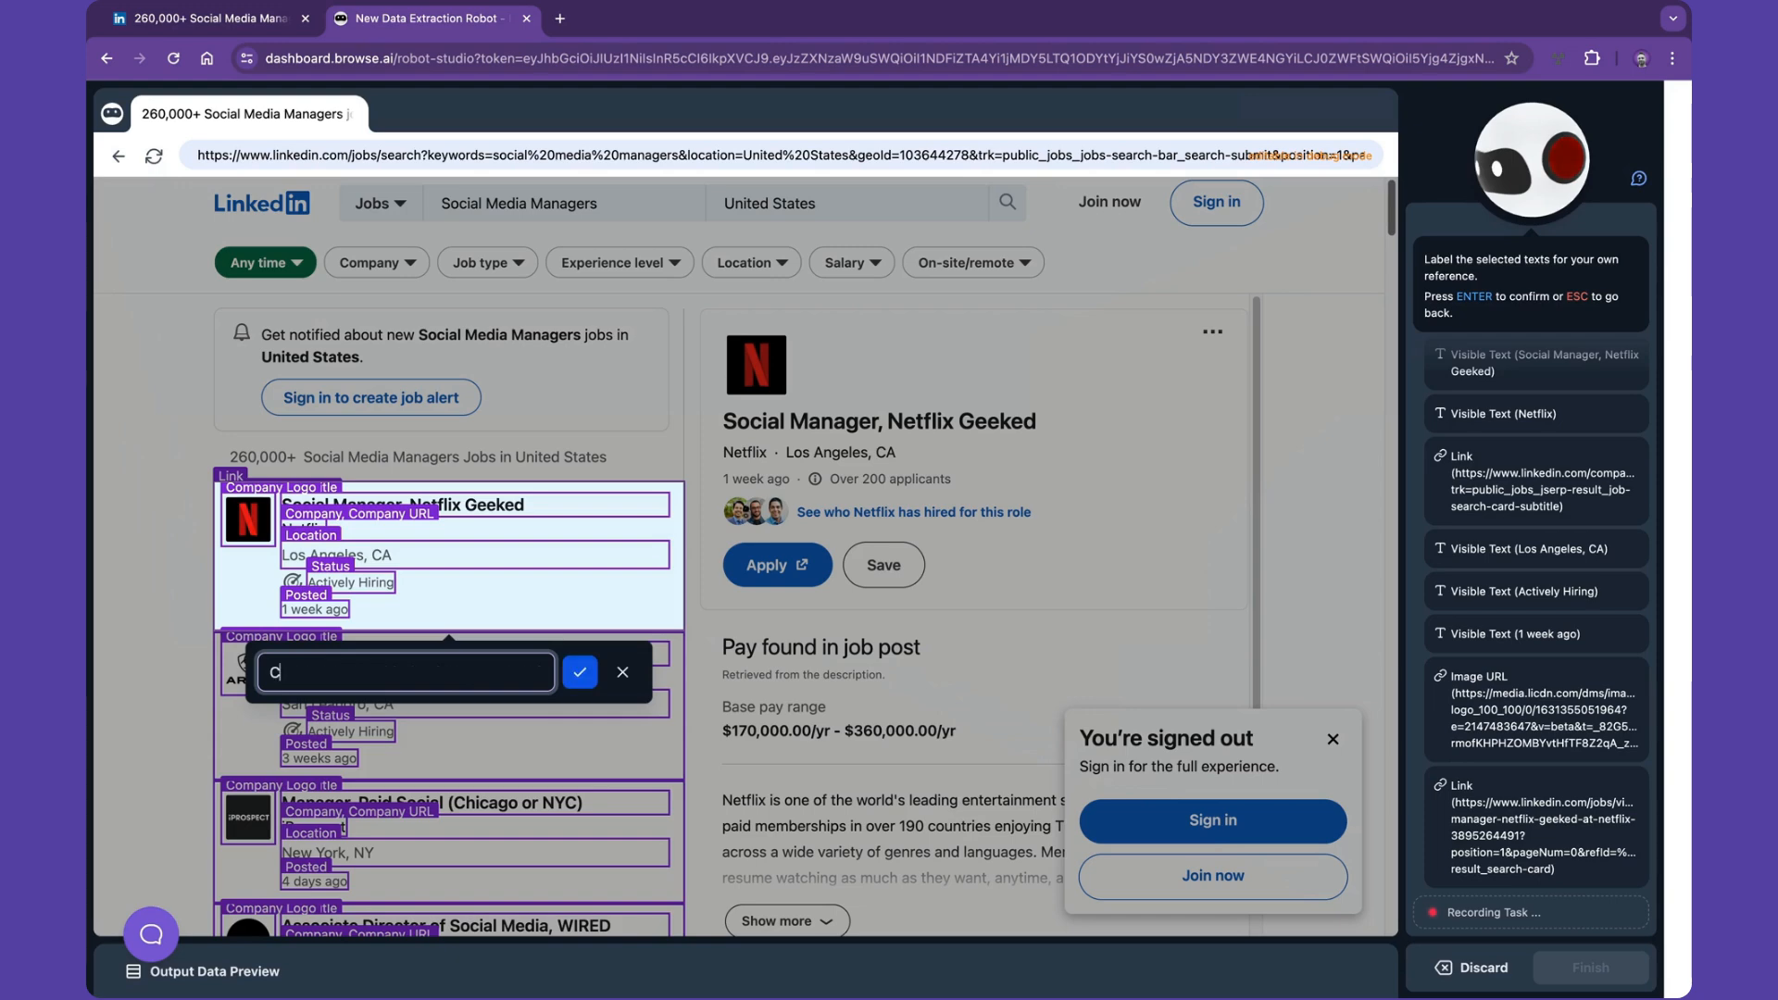
key(BackSpace)
text(Job URL)
key(Return)
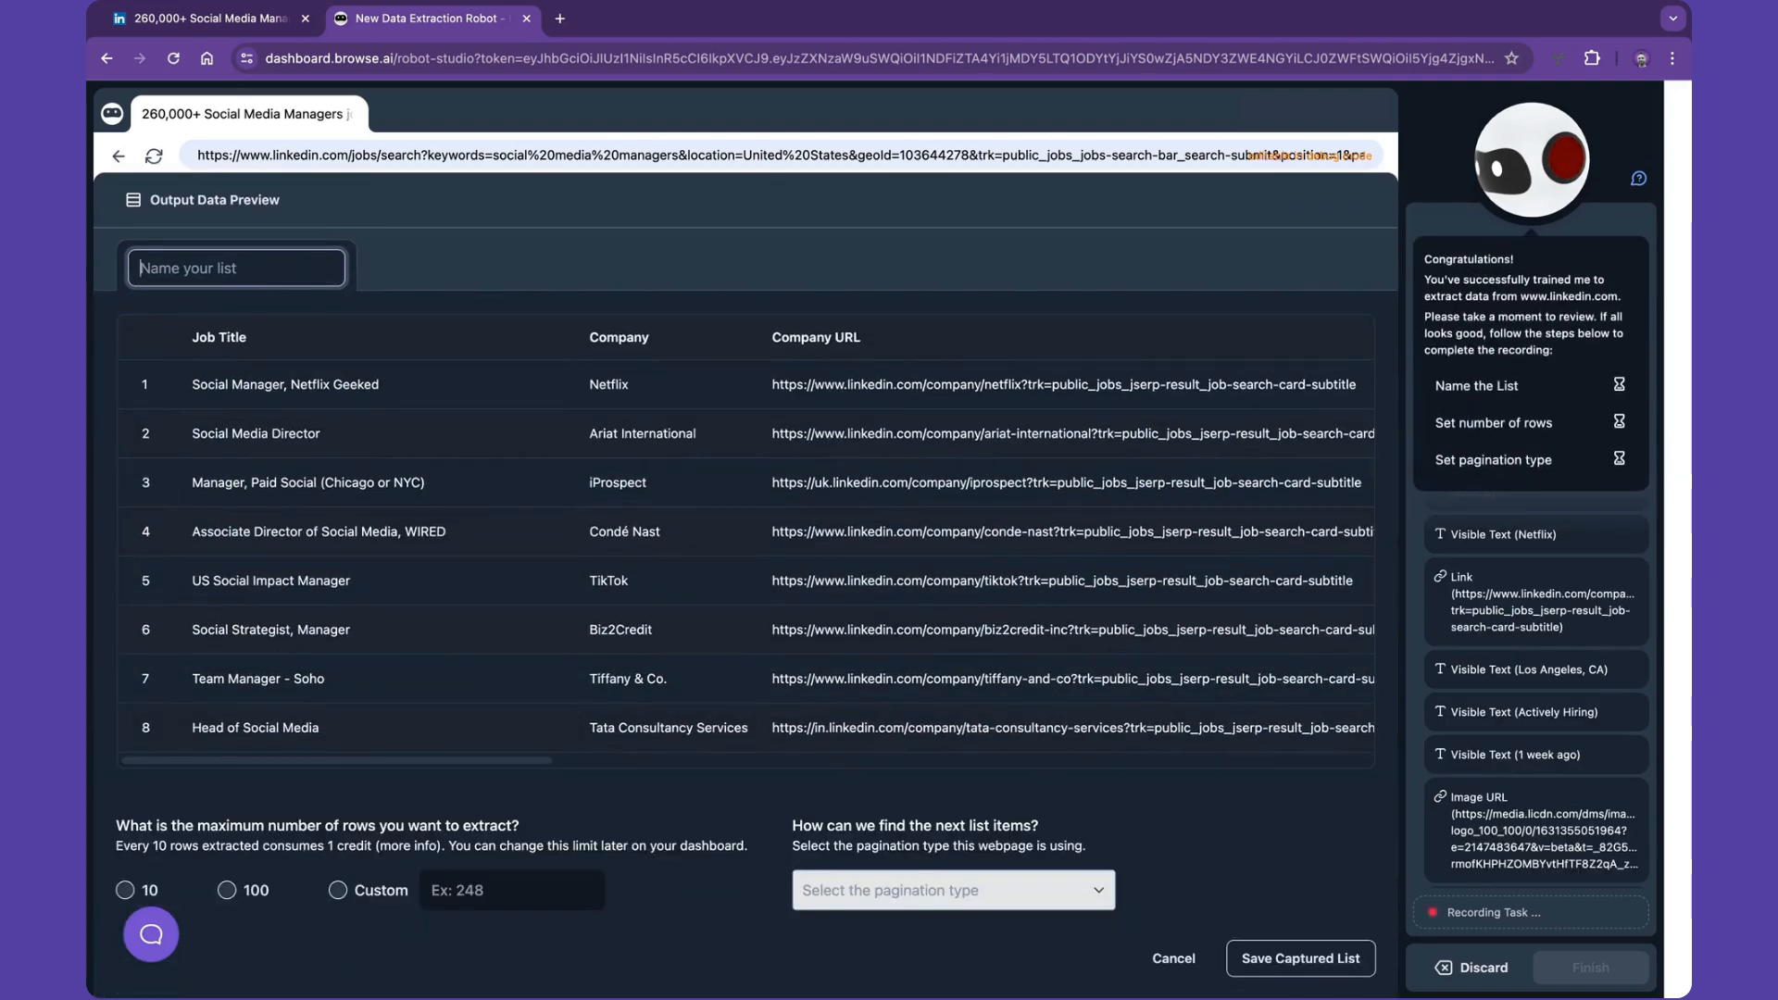
- Name the captured list Jobs and remove the Company Logo column from the output
text(Jobs)
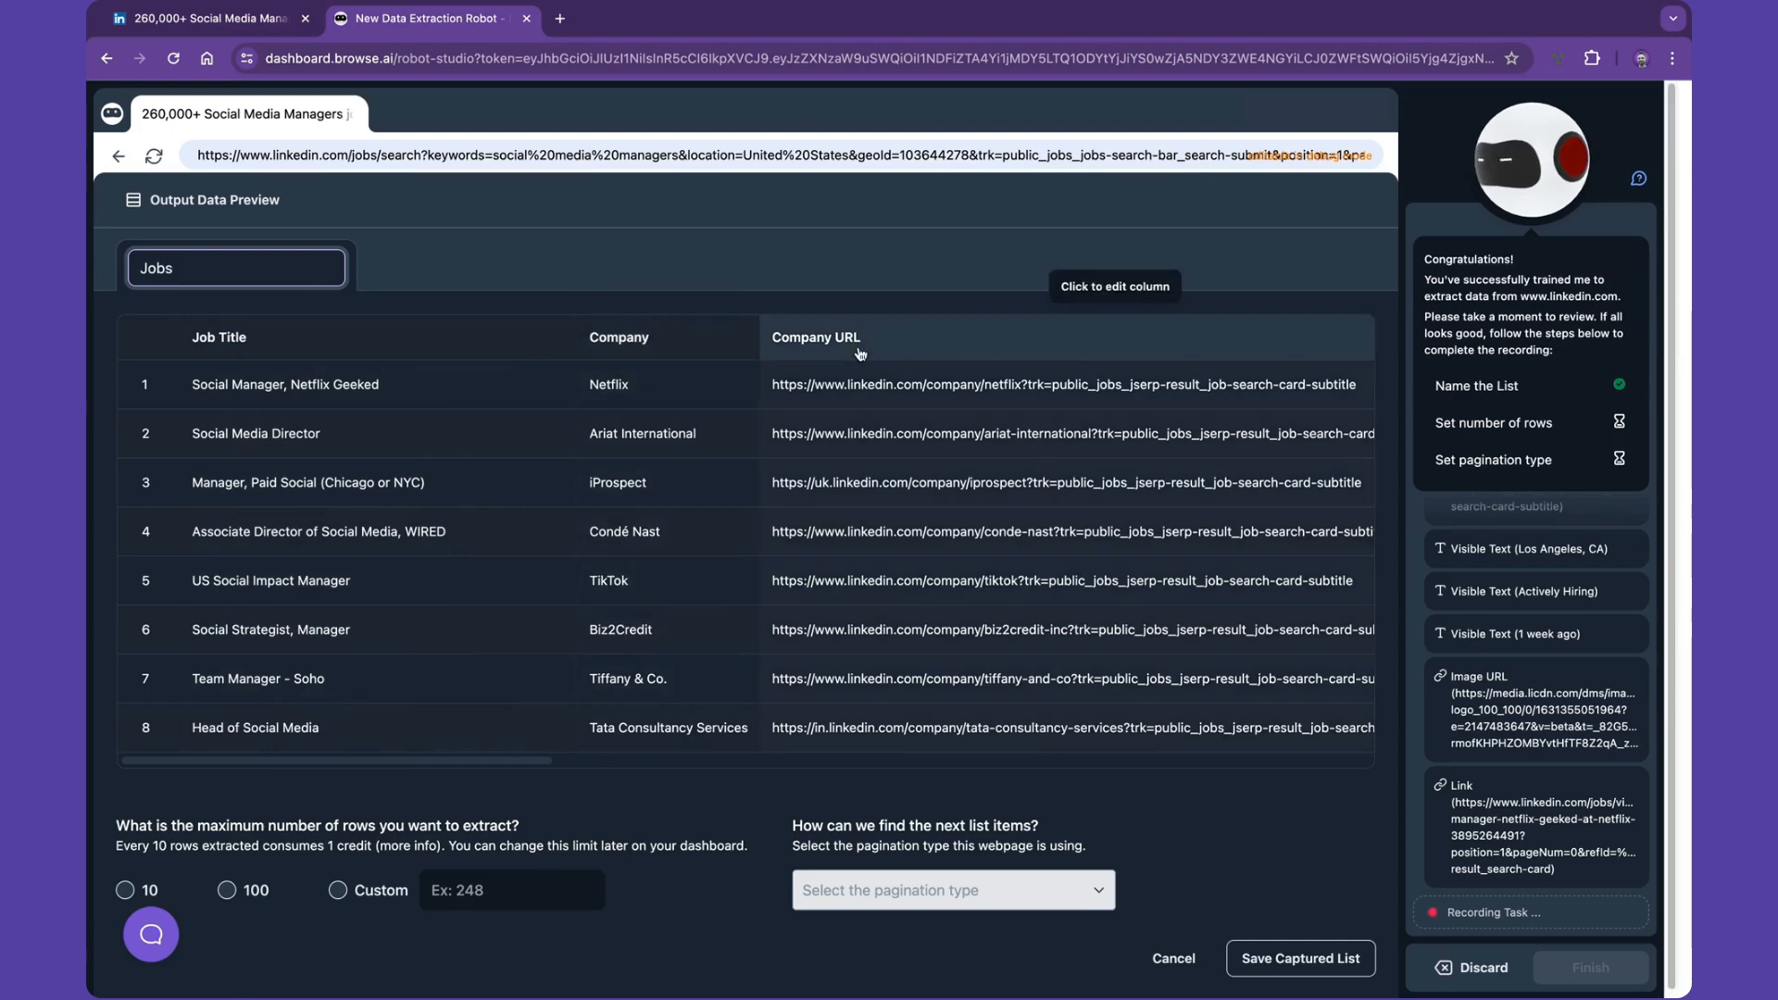
scroll(705, 357, right, 8)
scroll(860, 354, right, 6)
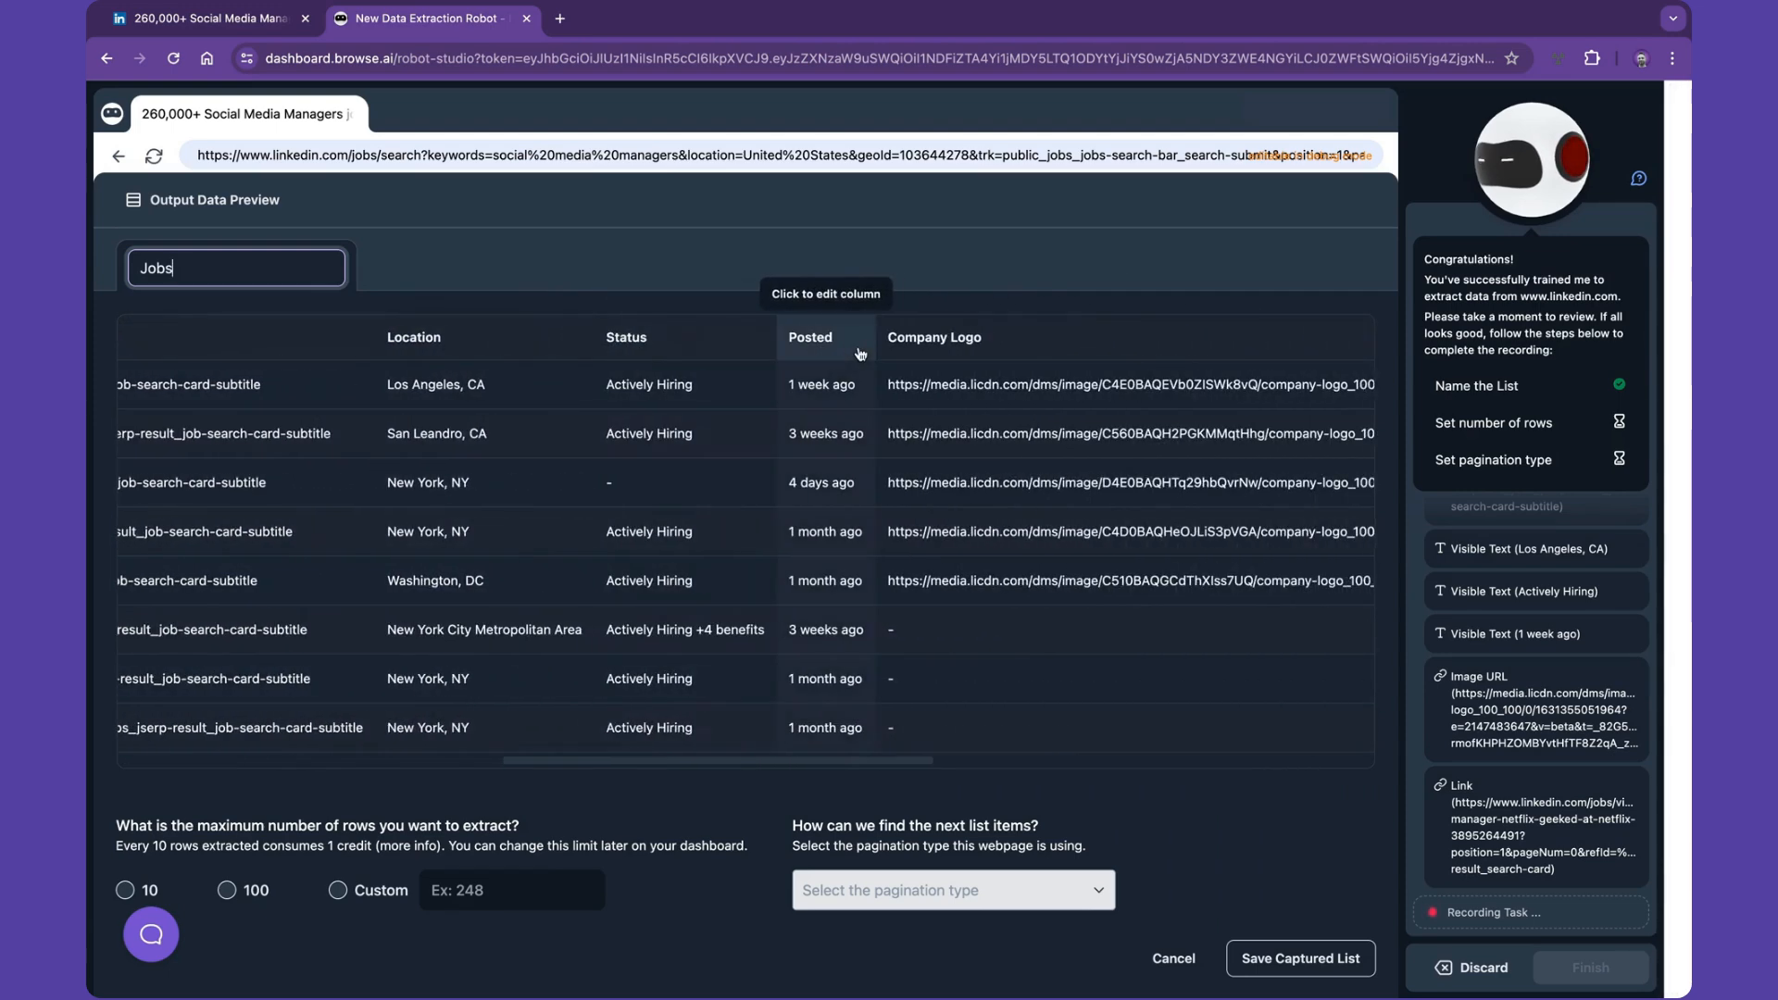
scroll(933, 353, right, 2)
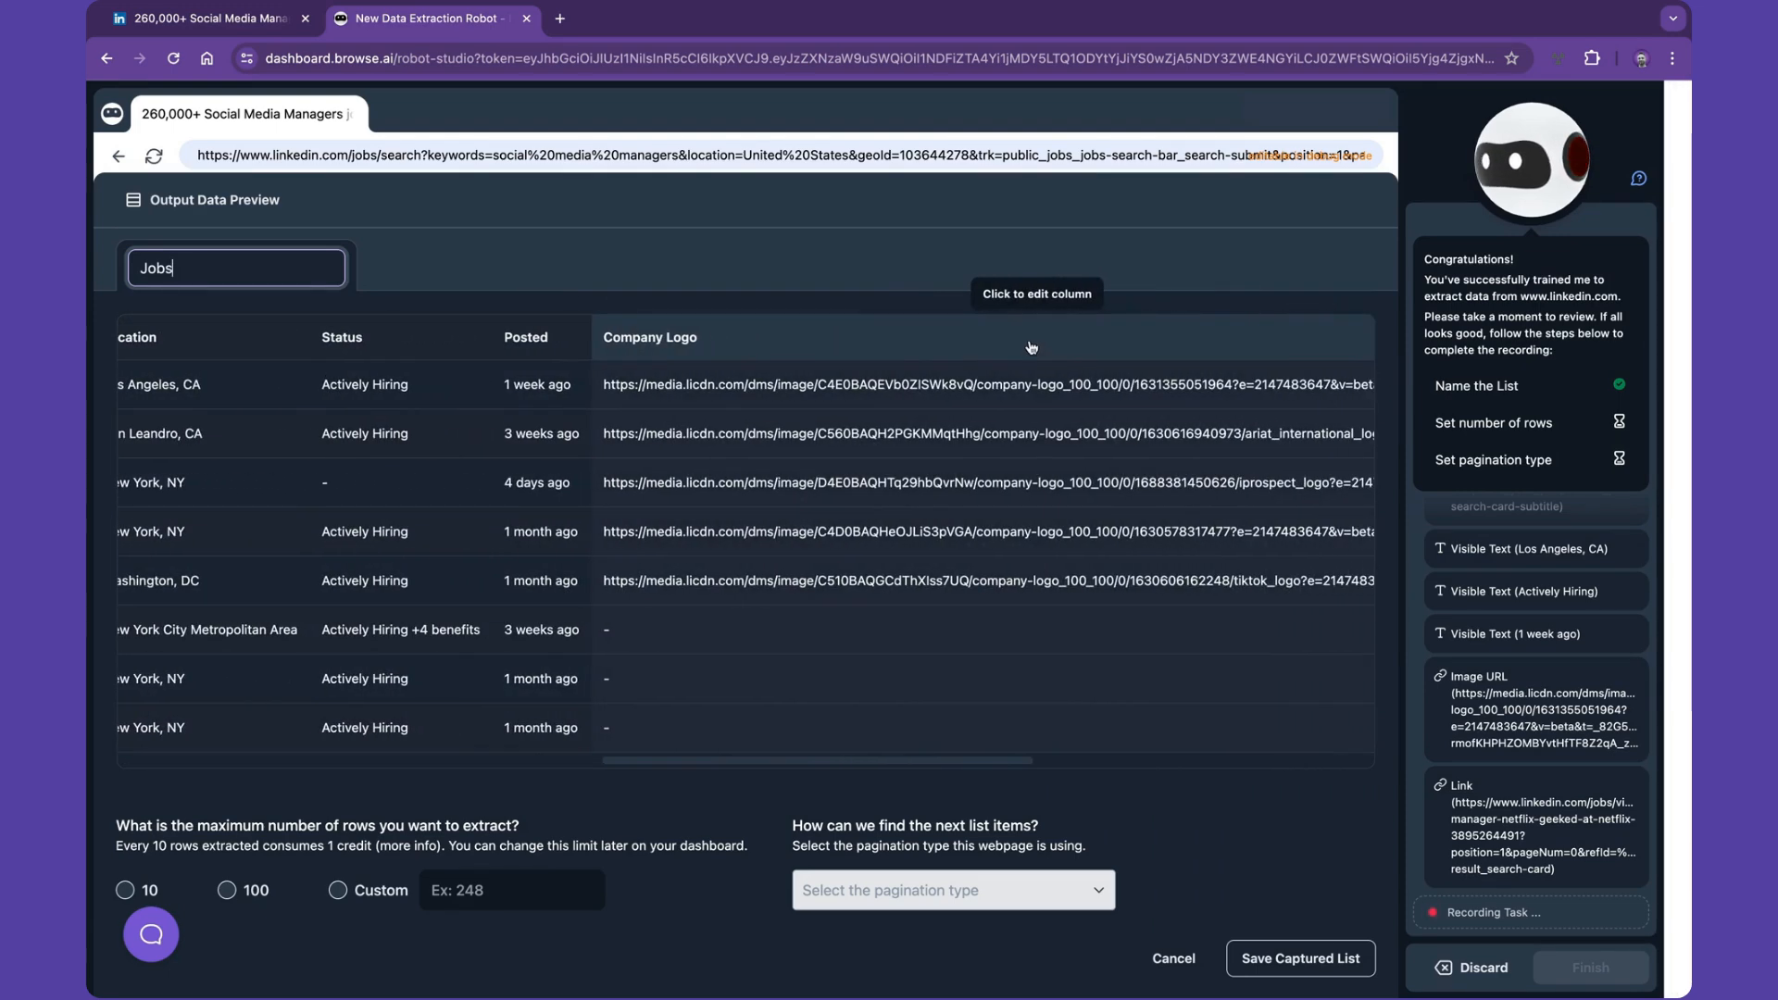
click(930, 350)
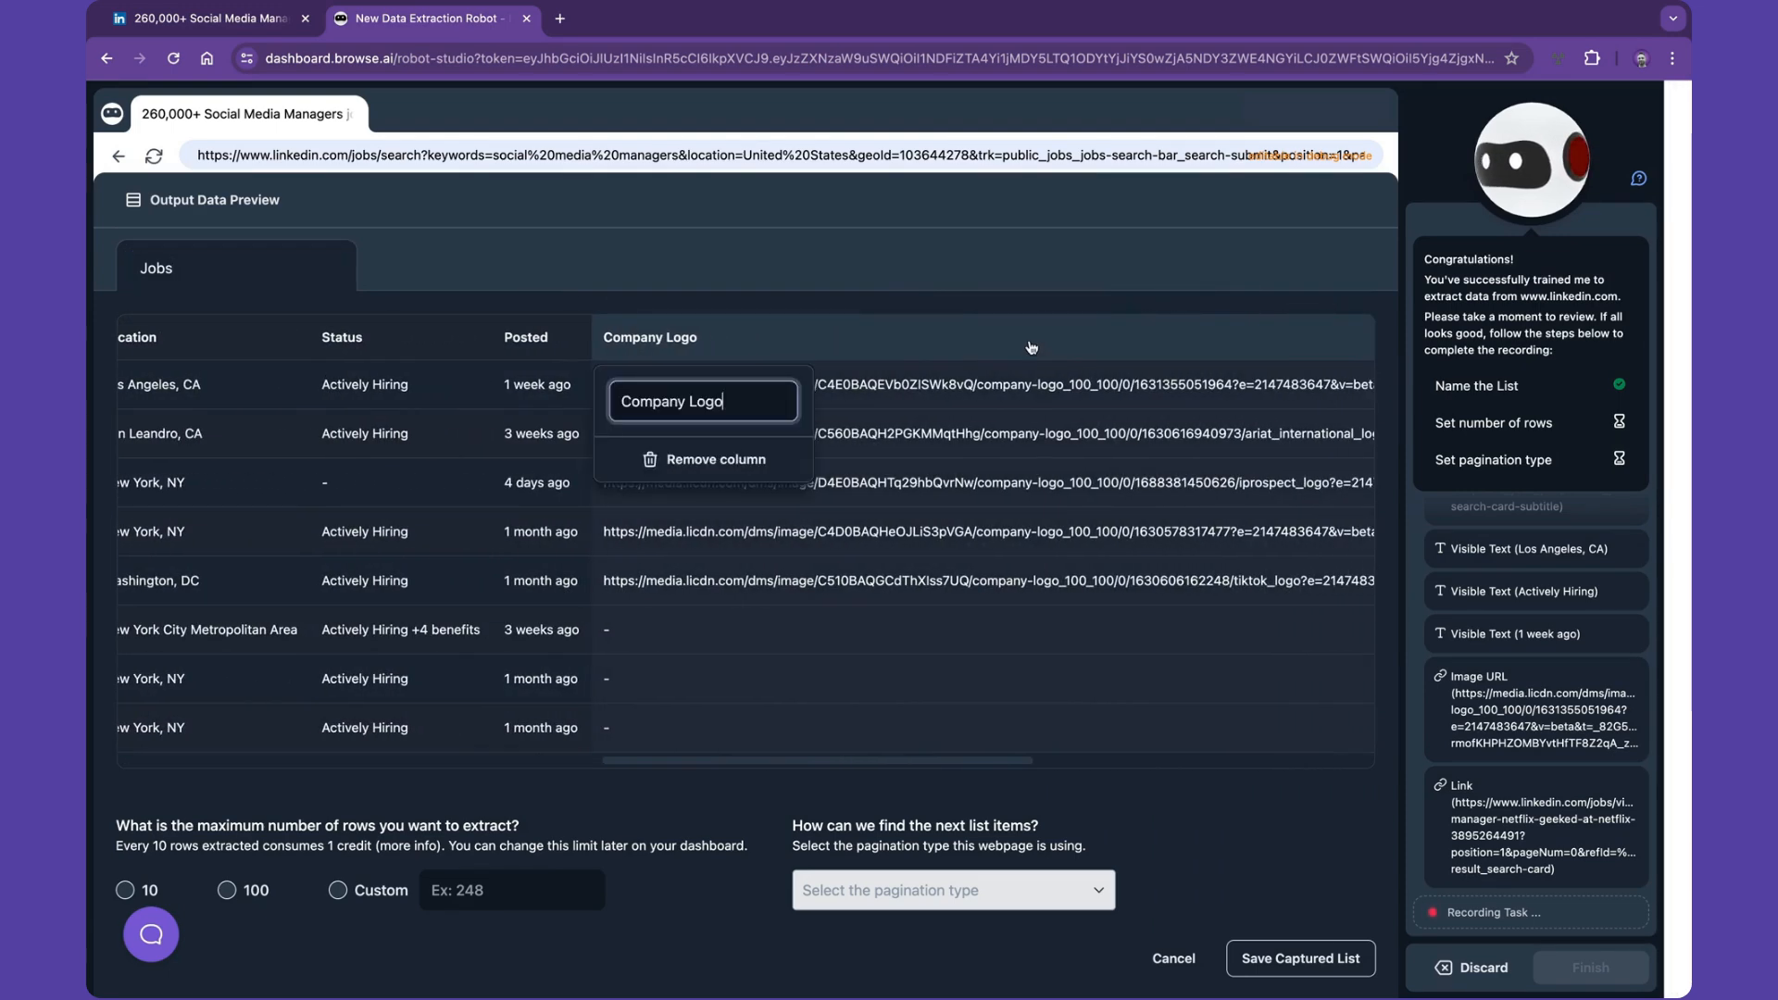
click(747, 461)
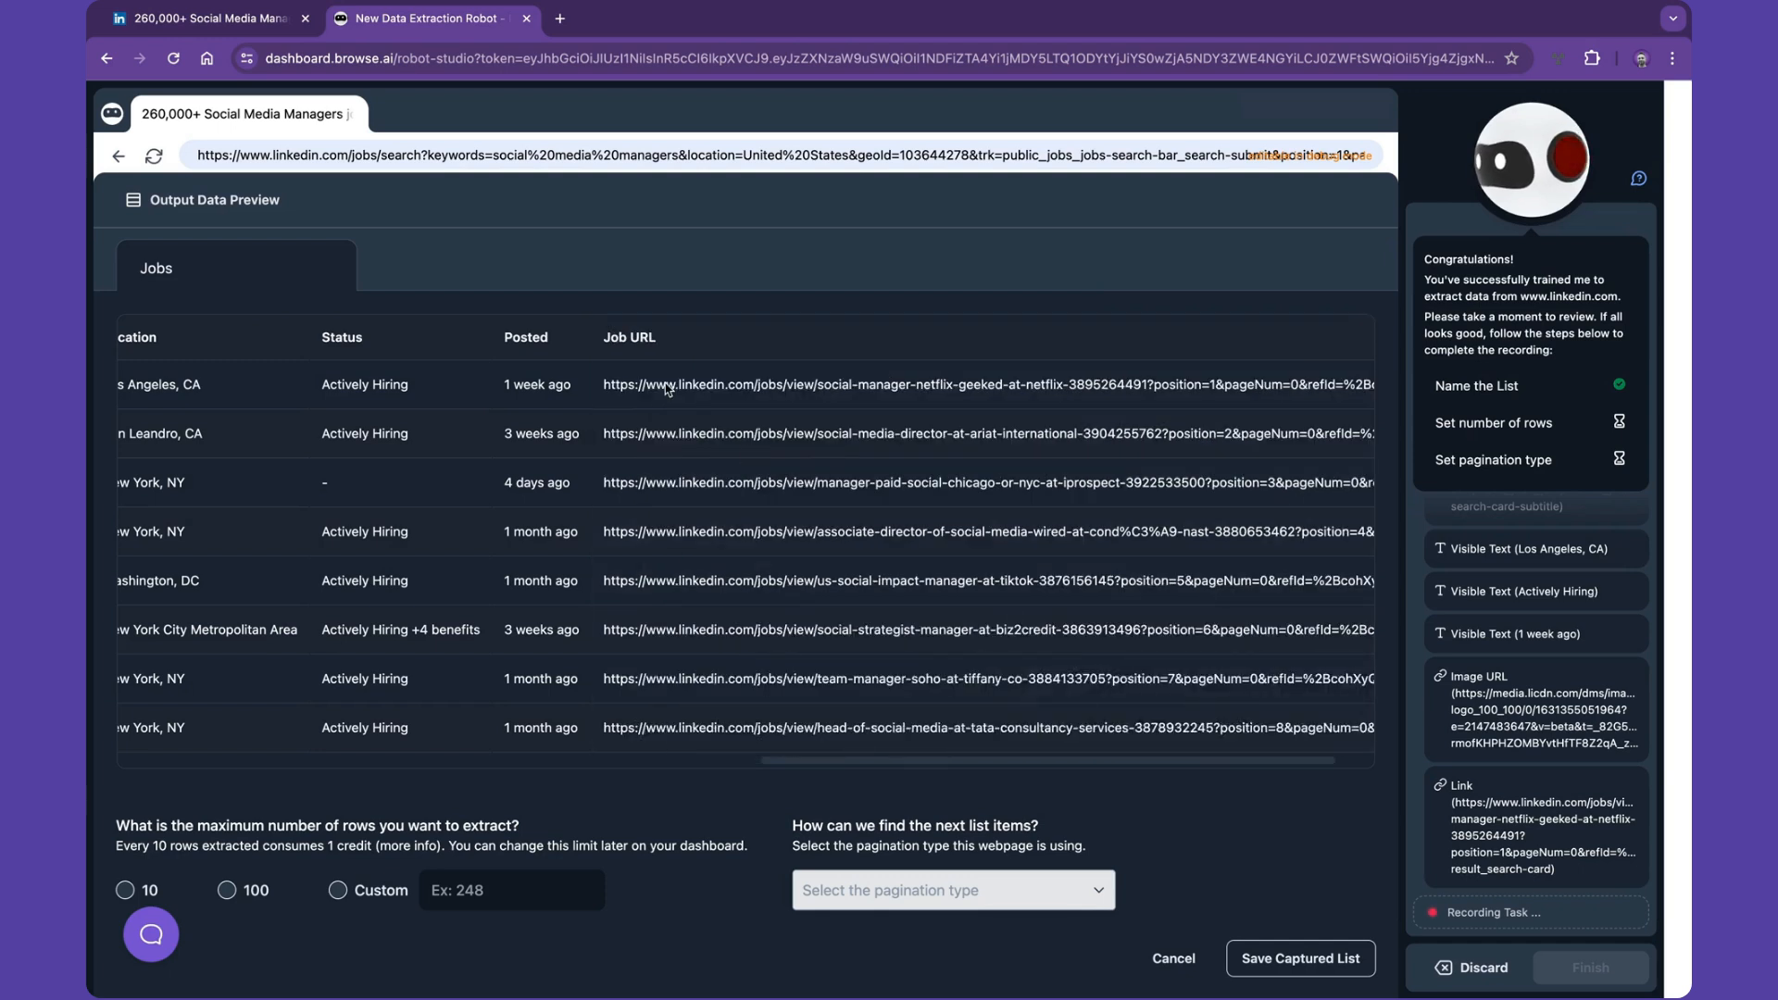
- Rename the Posted column to Date Posted
click(556, 345)
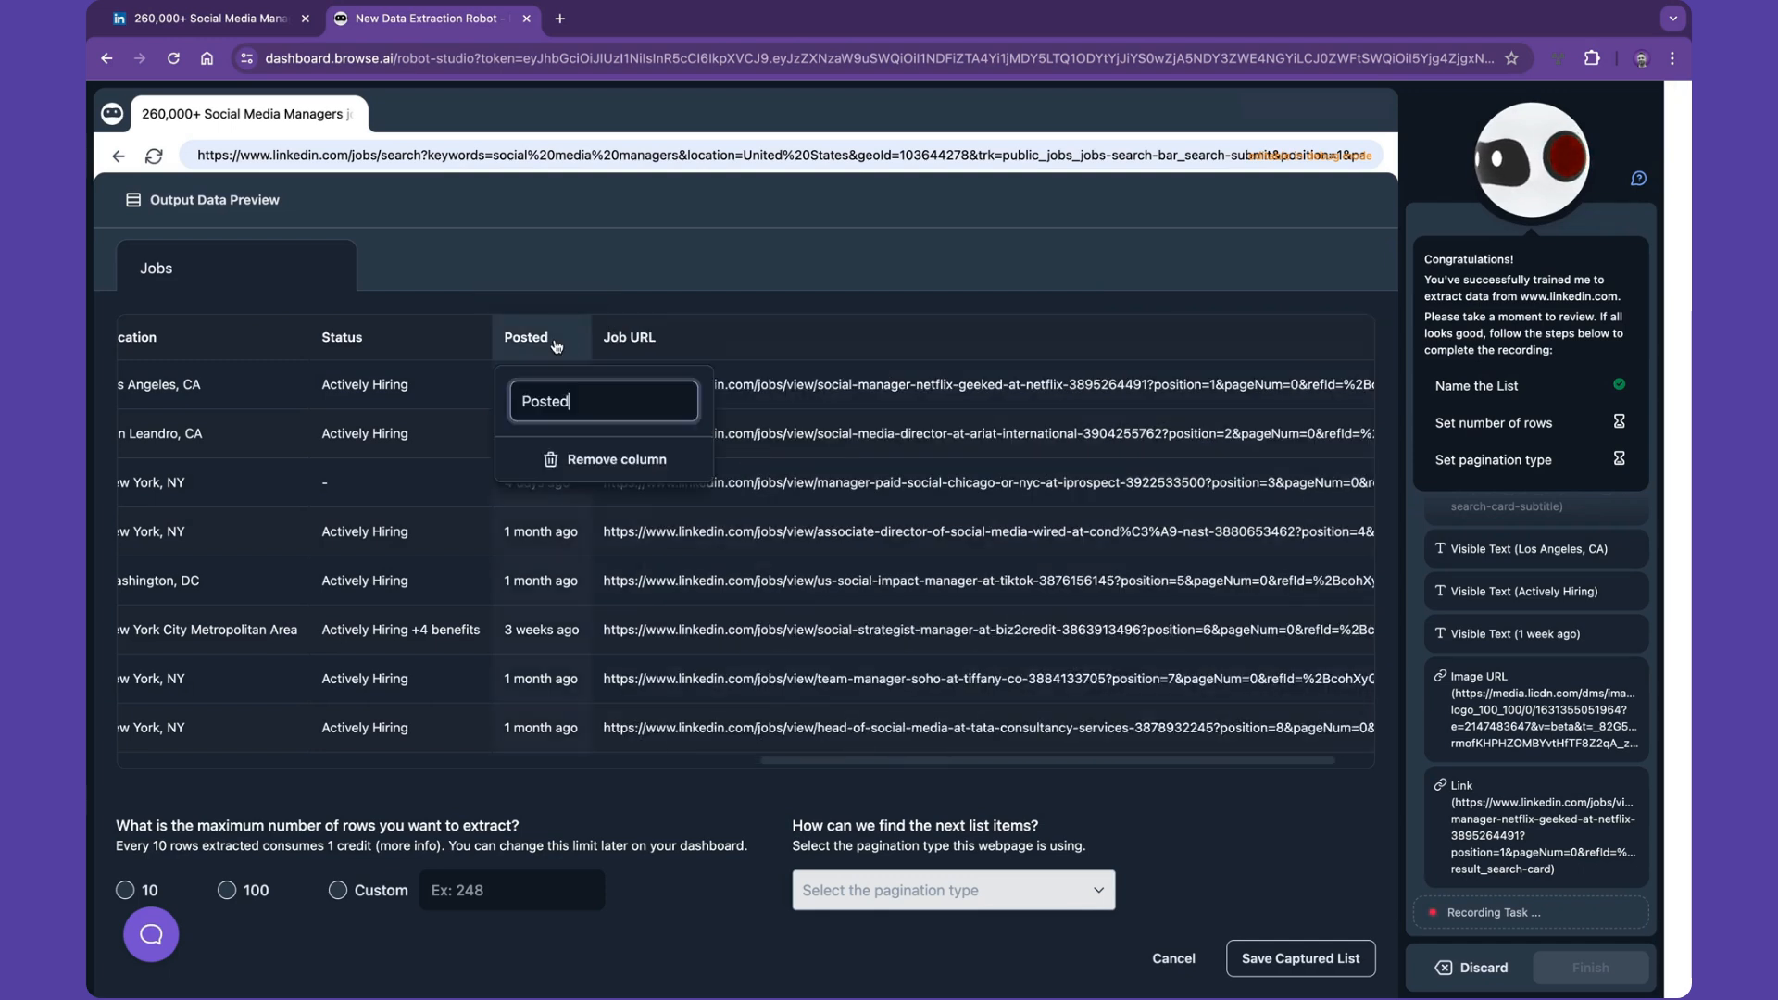
click(522, 400)
text(Date)
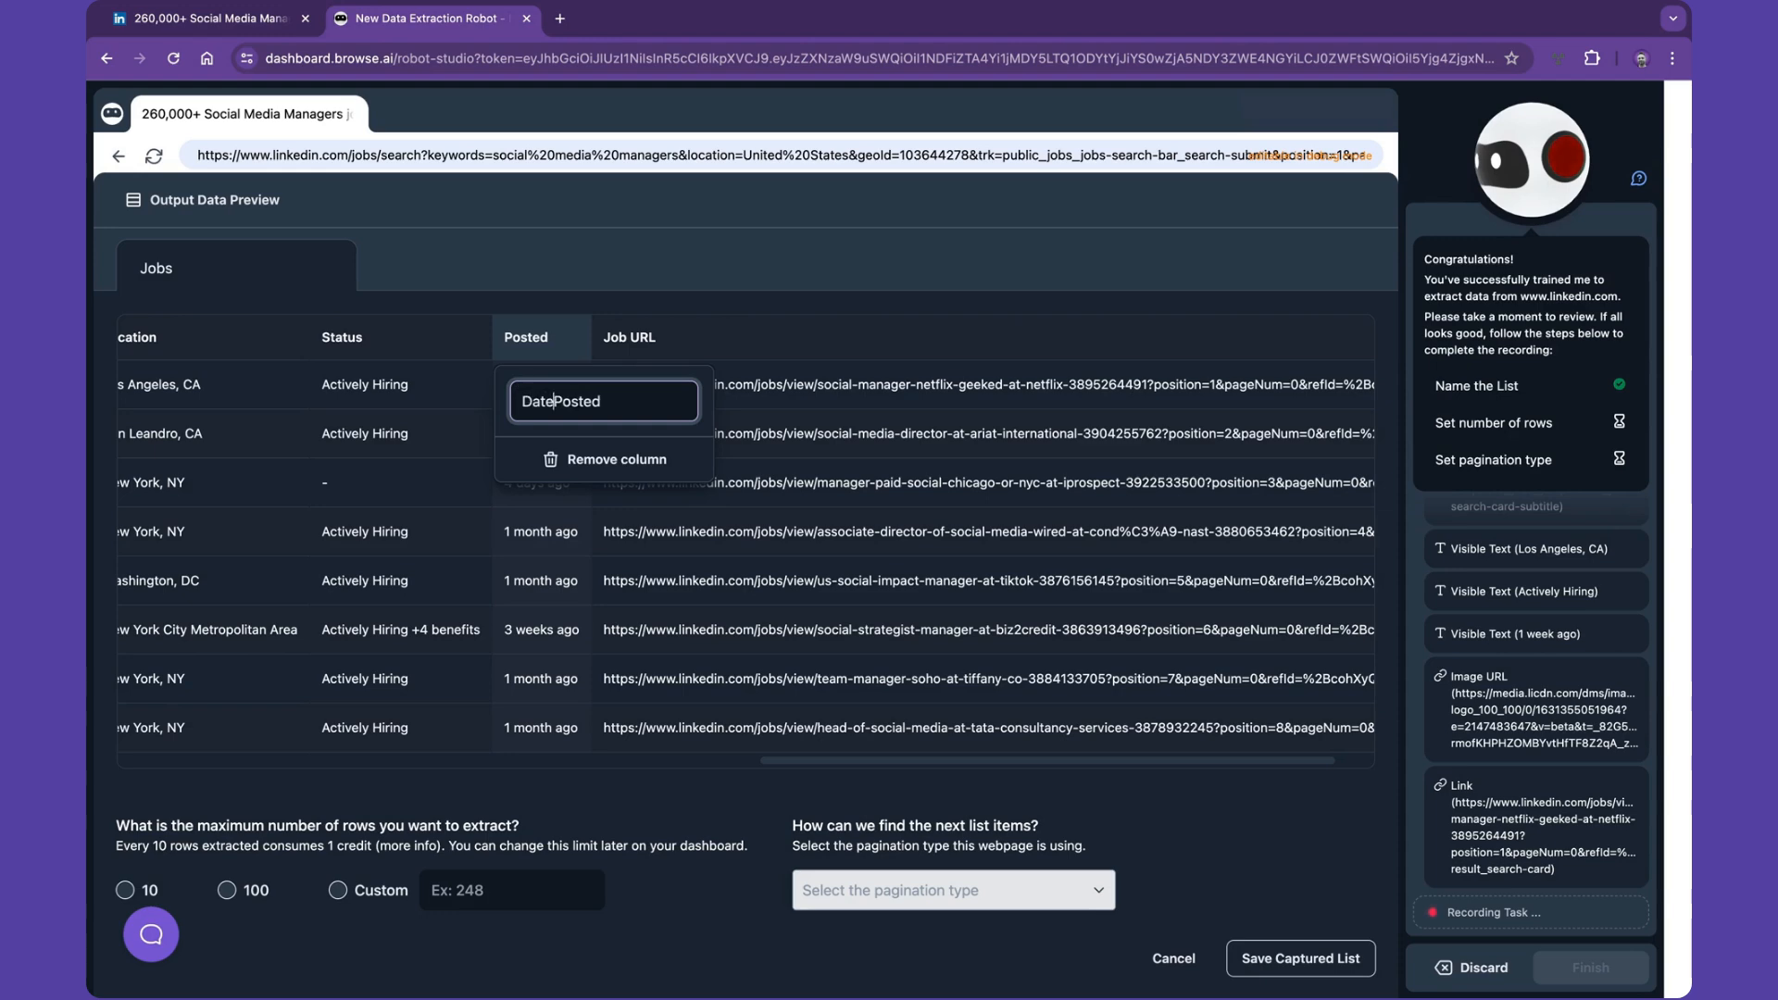
key(Return)
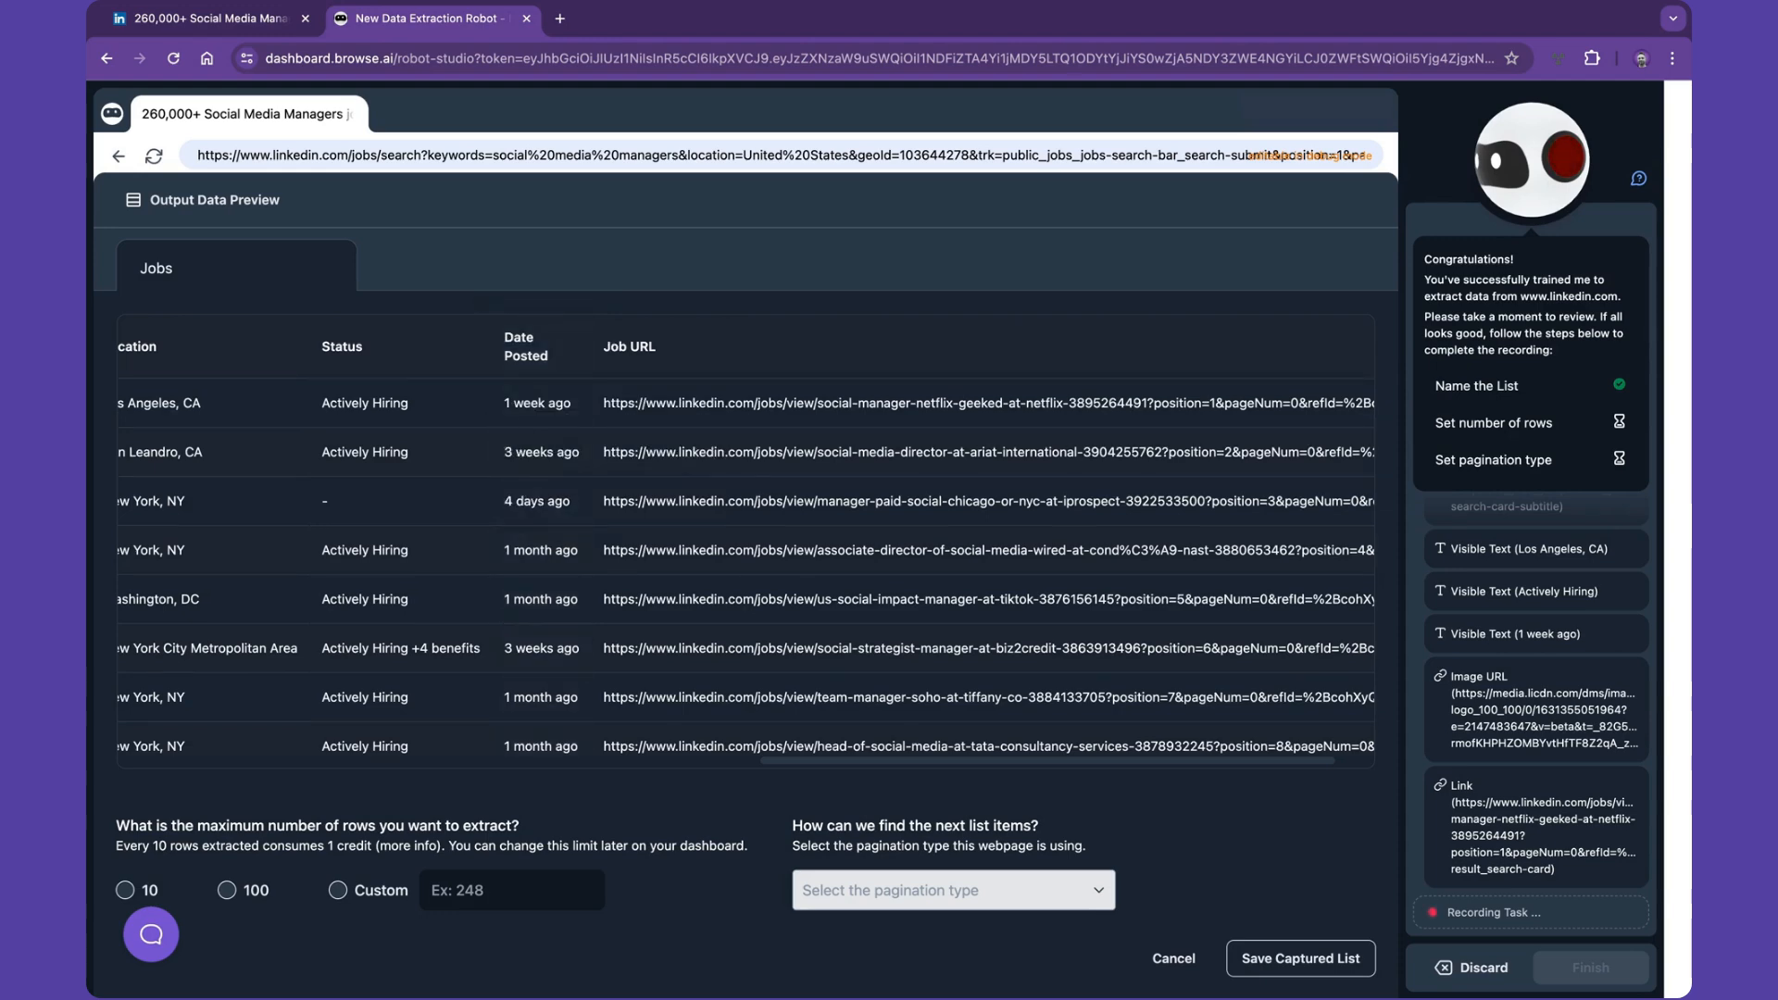
- Set the maximum number of rows to extract to a custom 60
scroll(518, 514, left, 10)
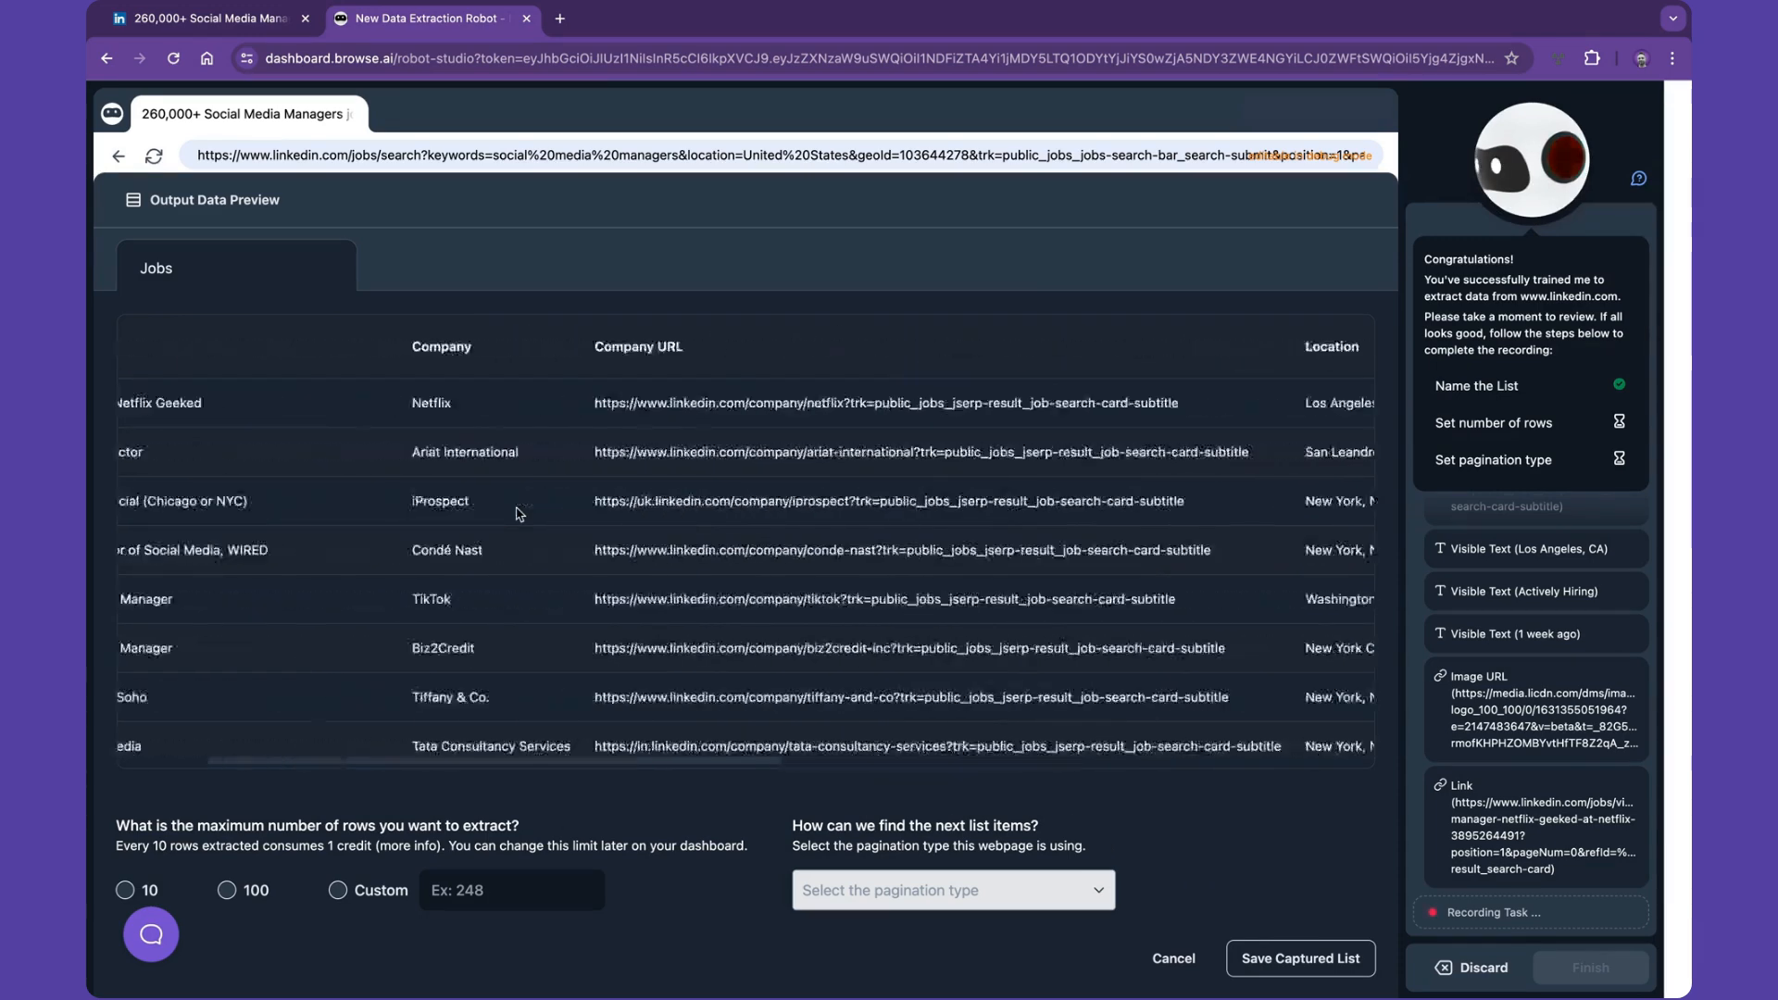
scroll(519, 514, left, 3)
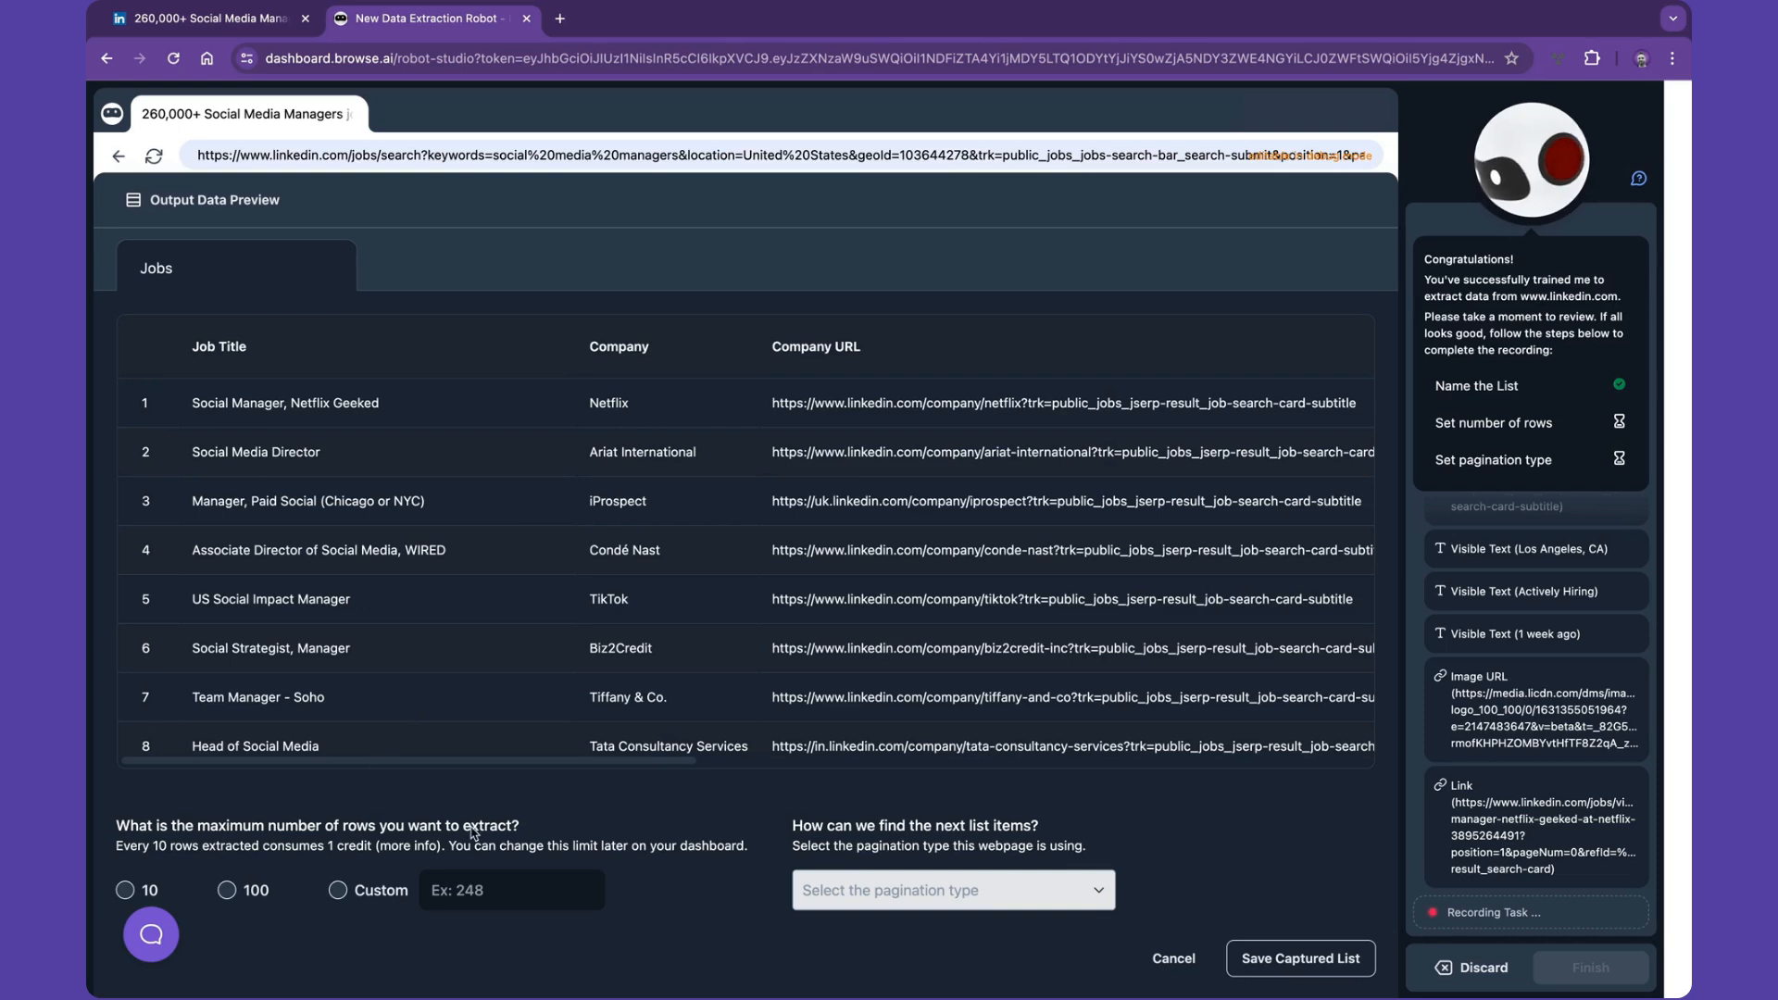
click(338, 890)
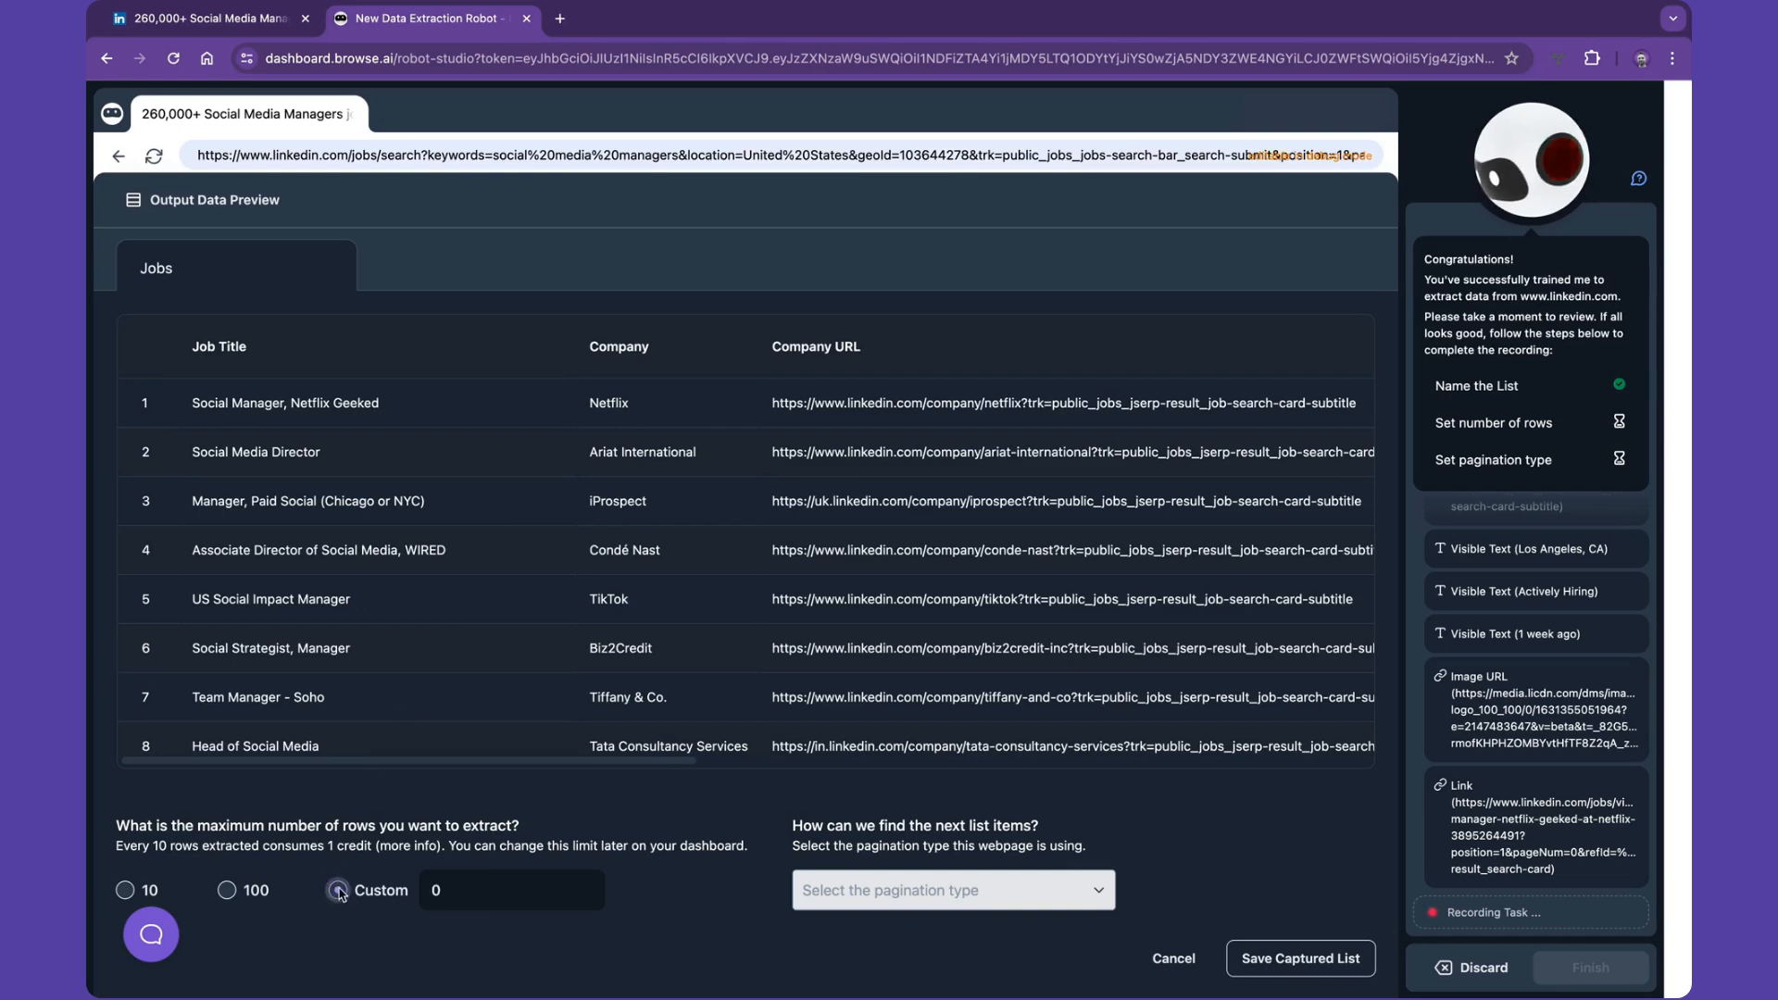
click(434, 889)
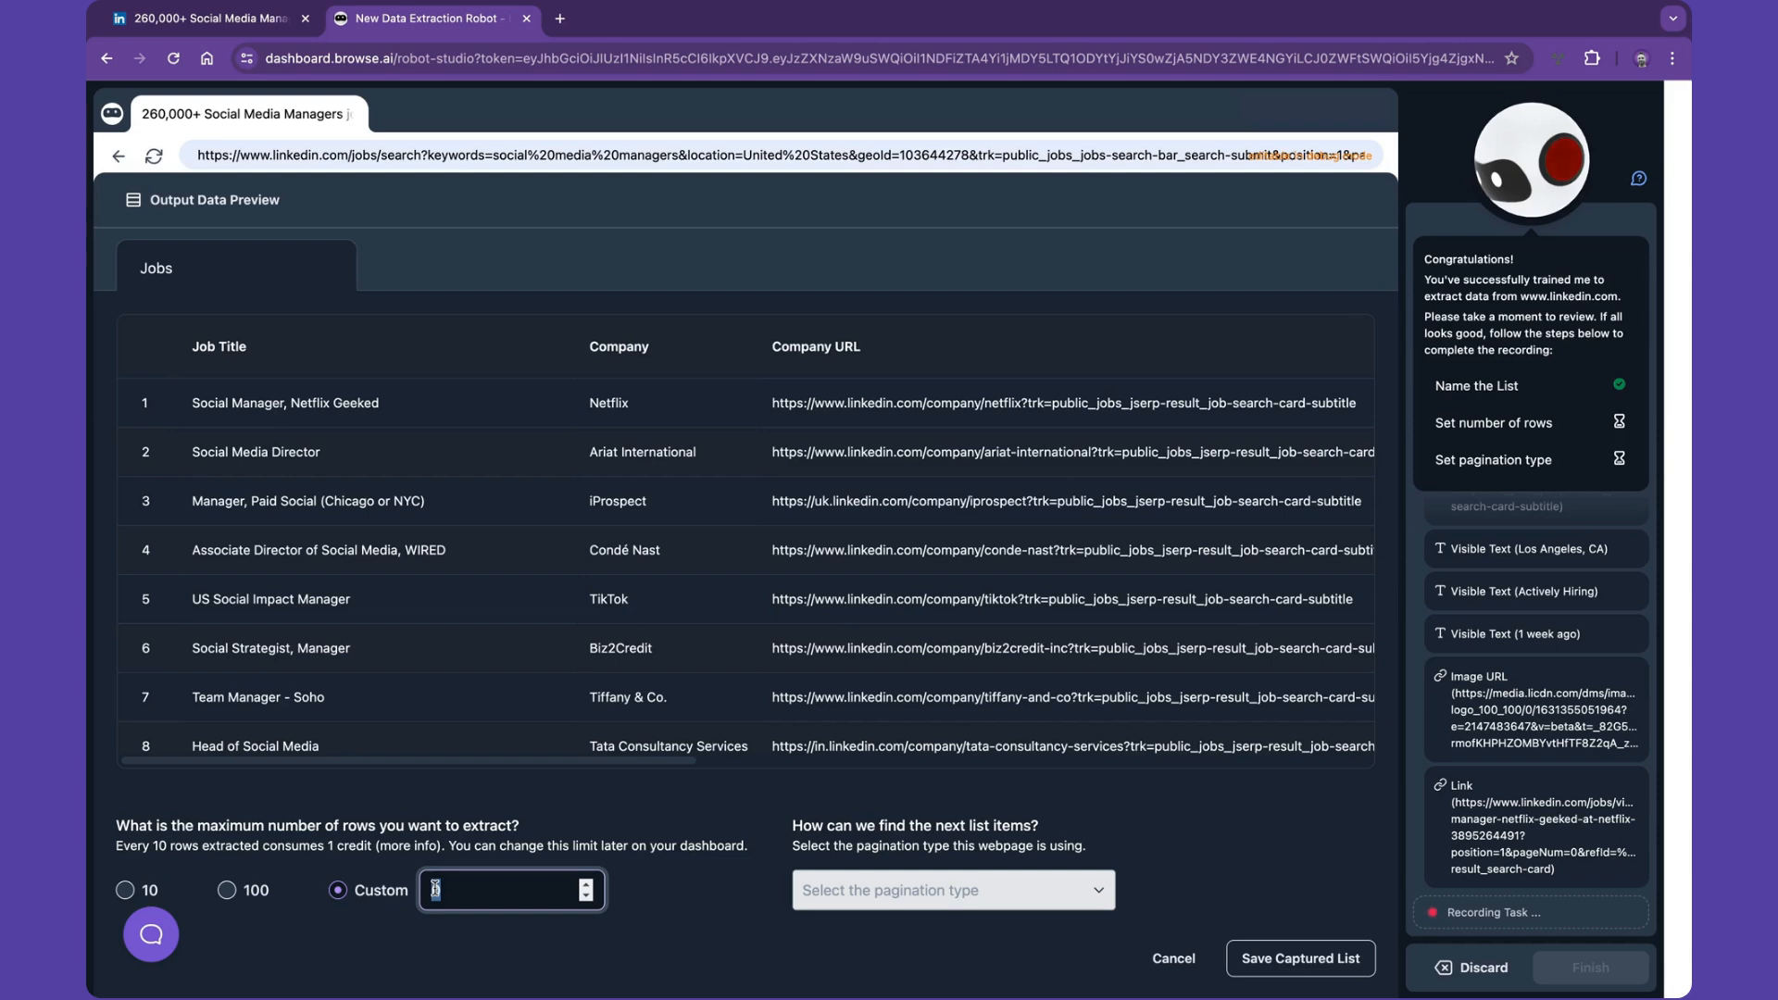
text(60)
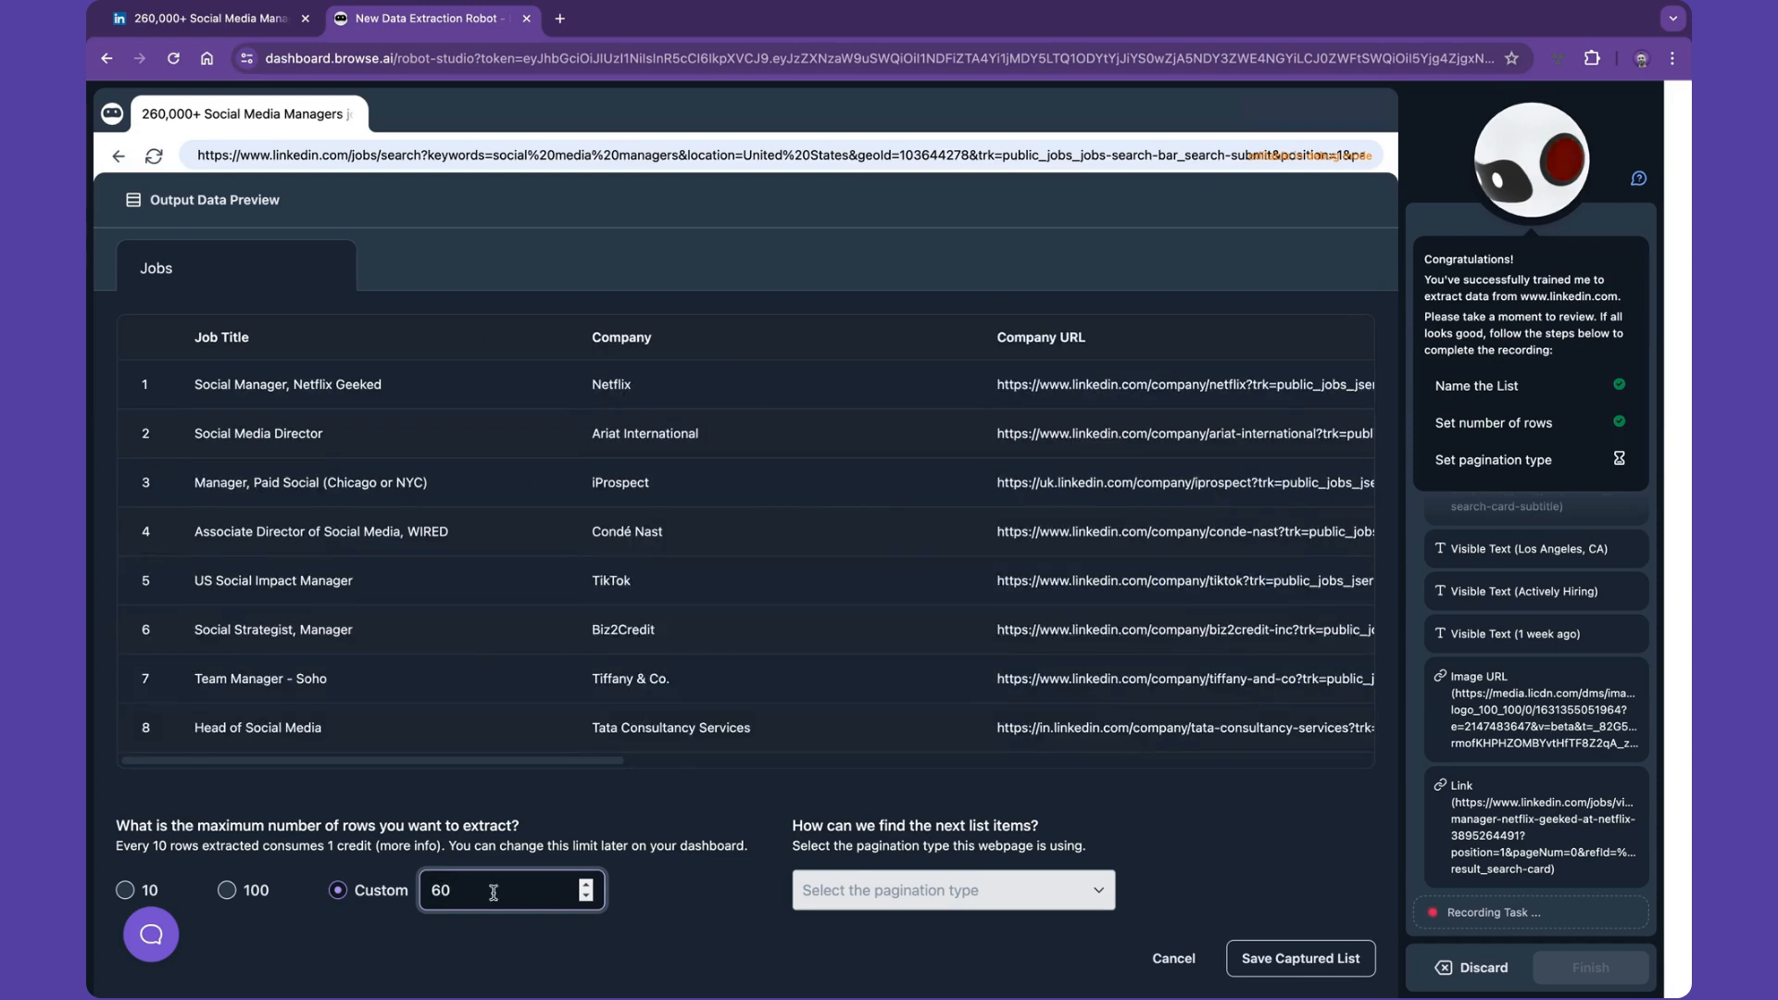
- Set the pagination type to 'There are no more items to load' and save the captured list
click(843, 905)
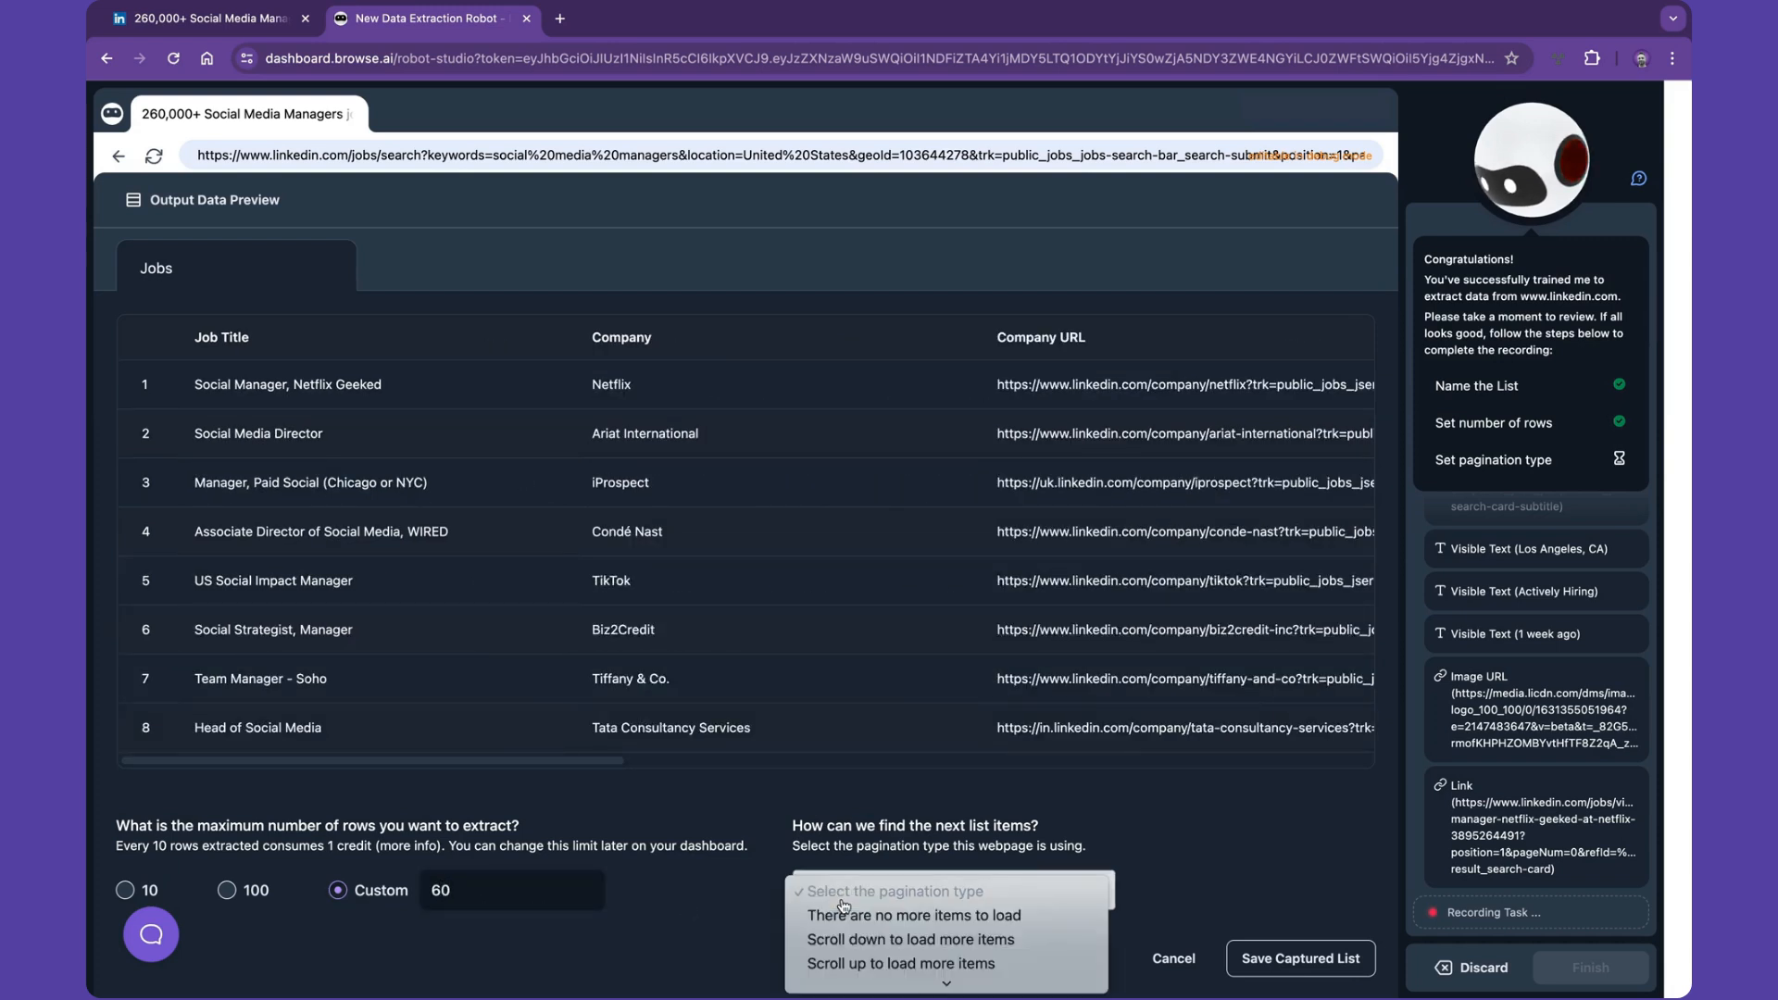
click(849, 916)
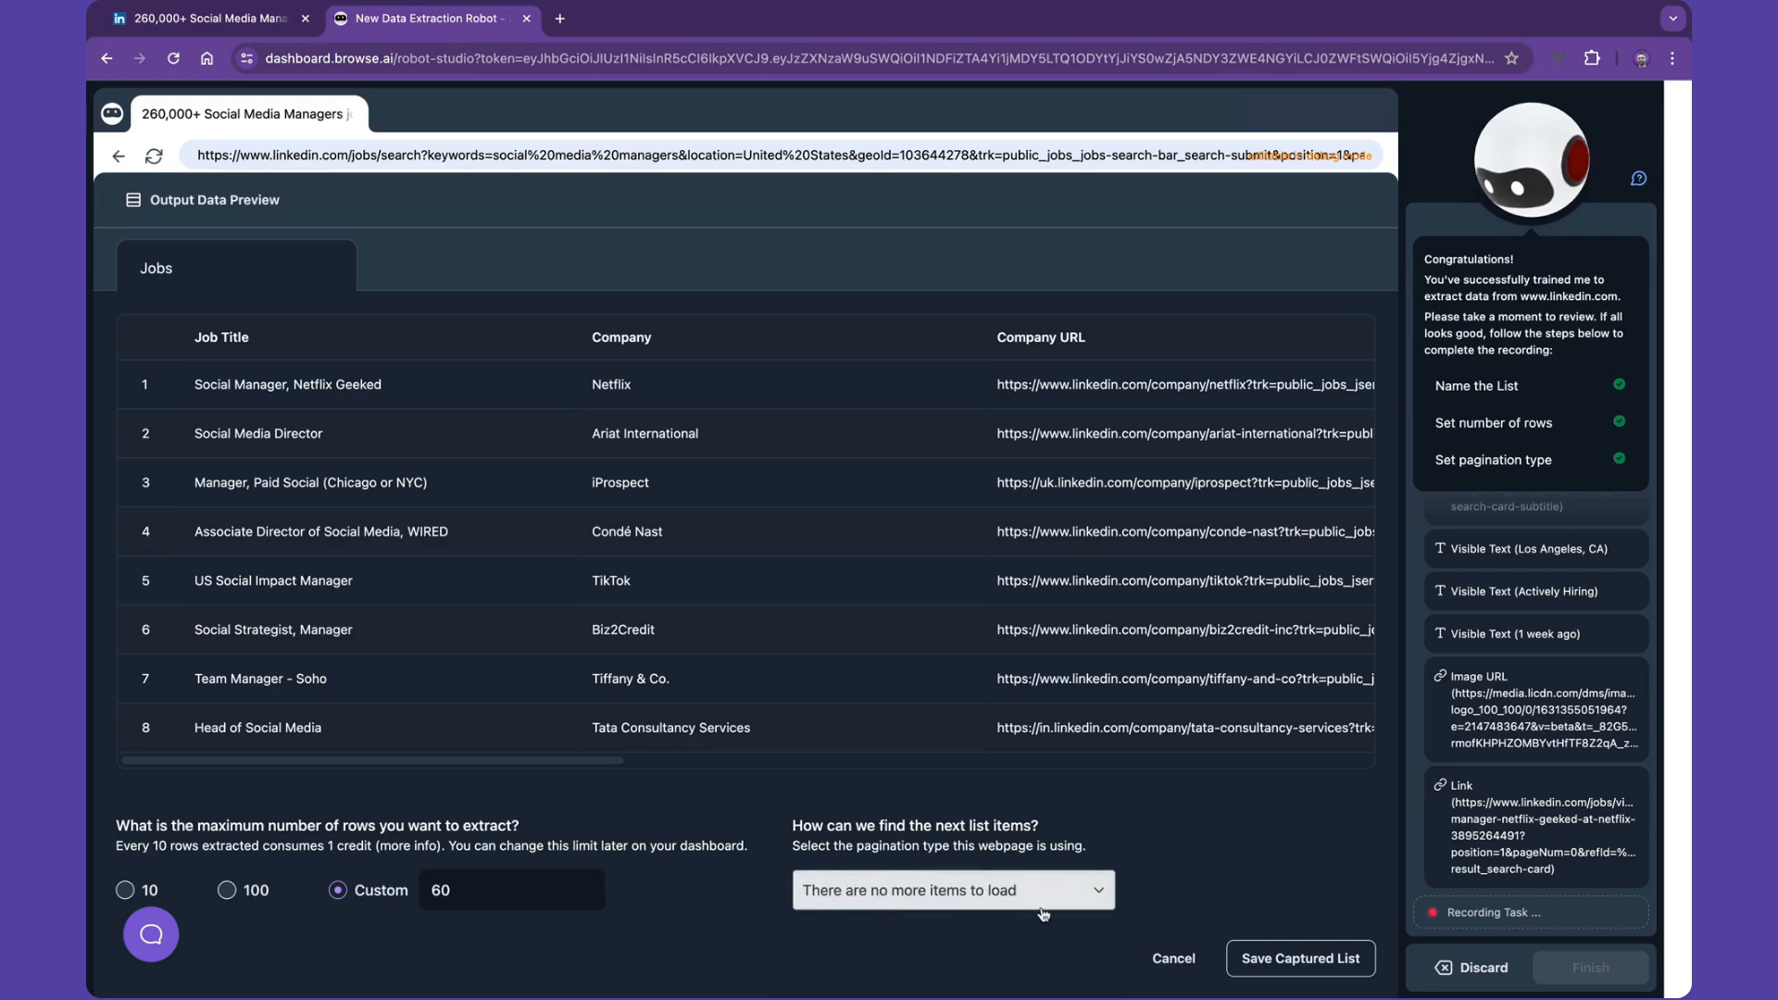
click(1300, 959)
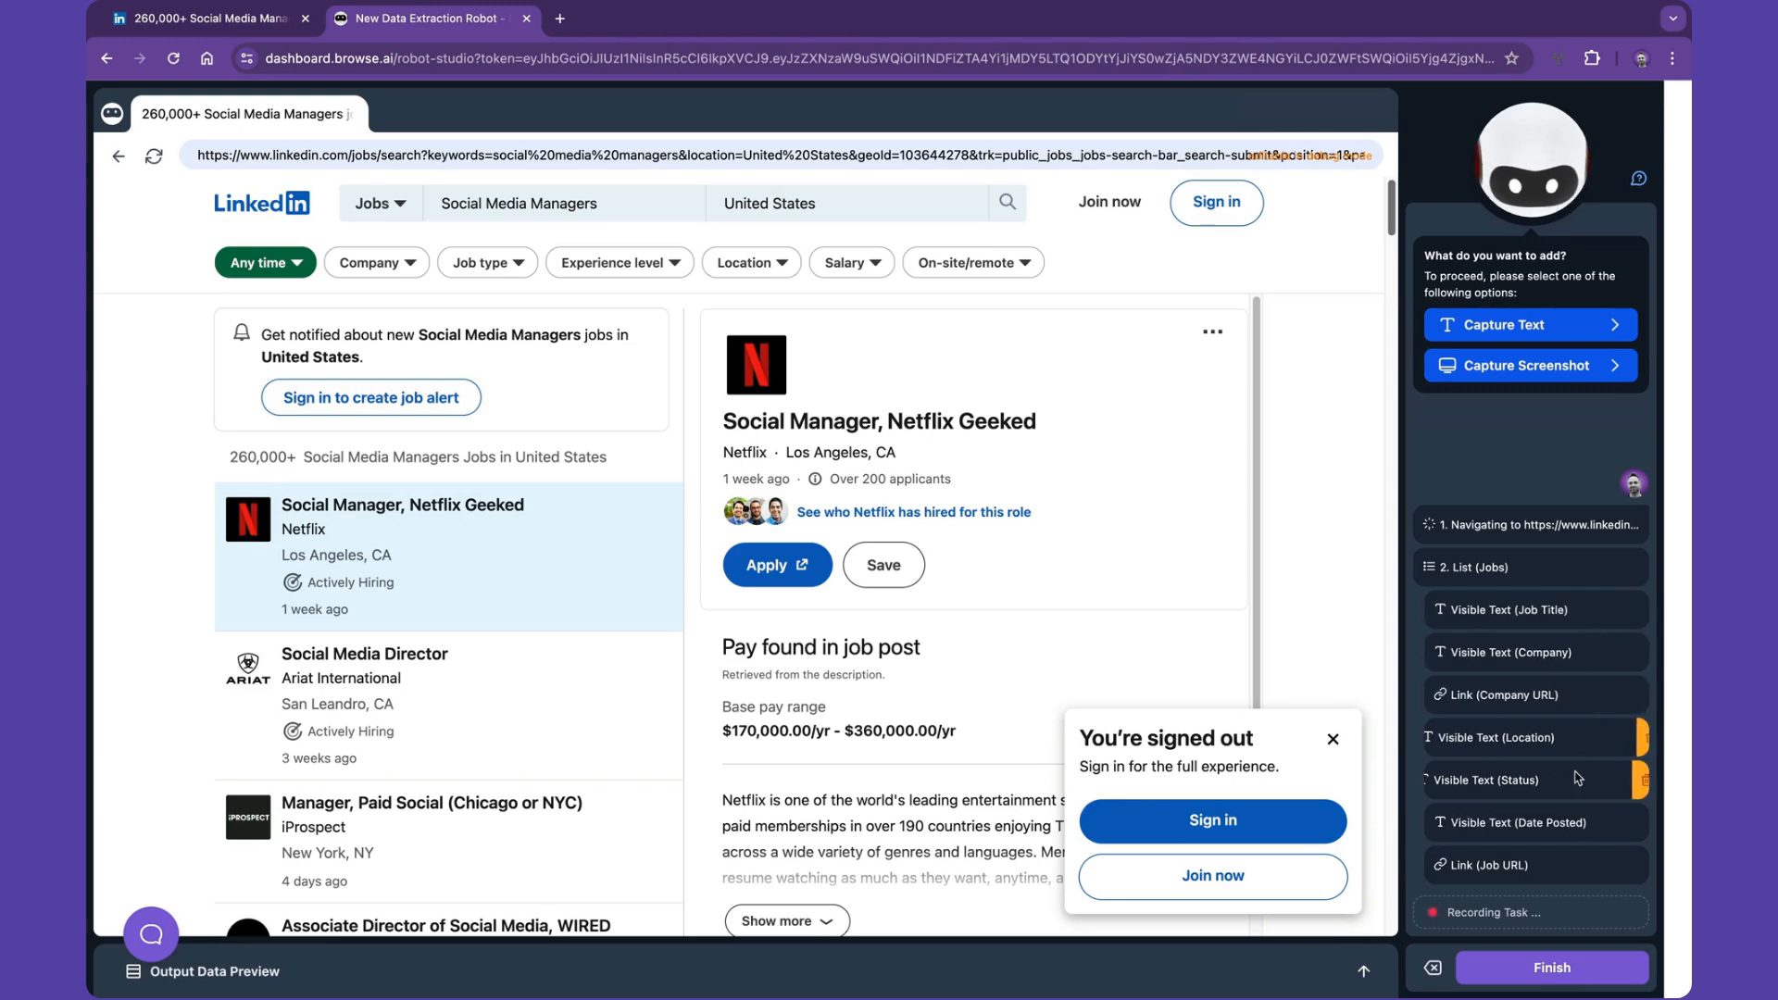
- Remove the Status field from the captured list and review the columns in the output data preview
click(1635, 781)
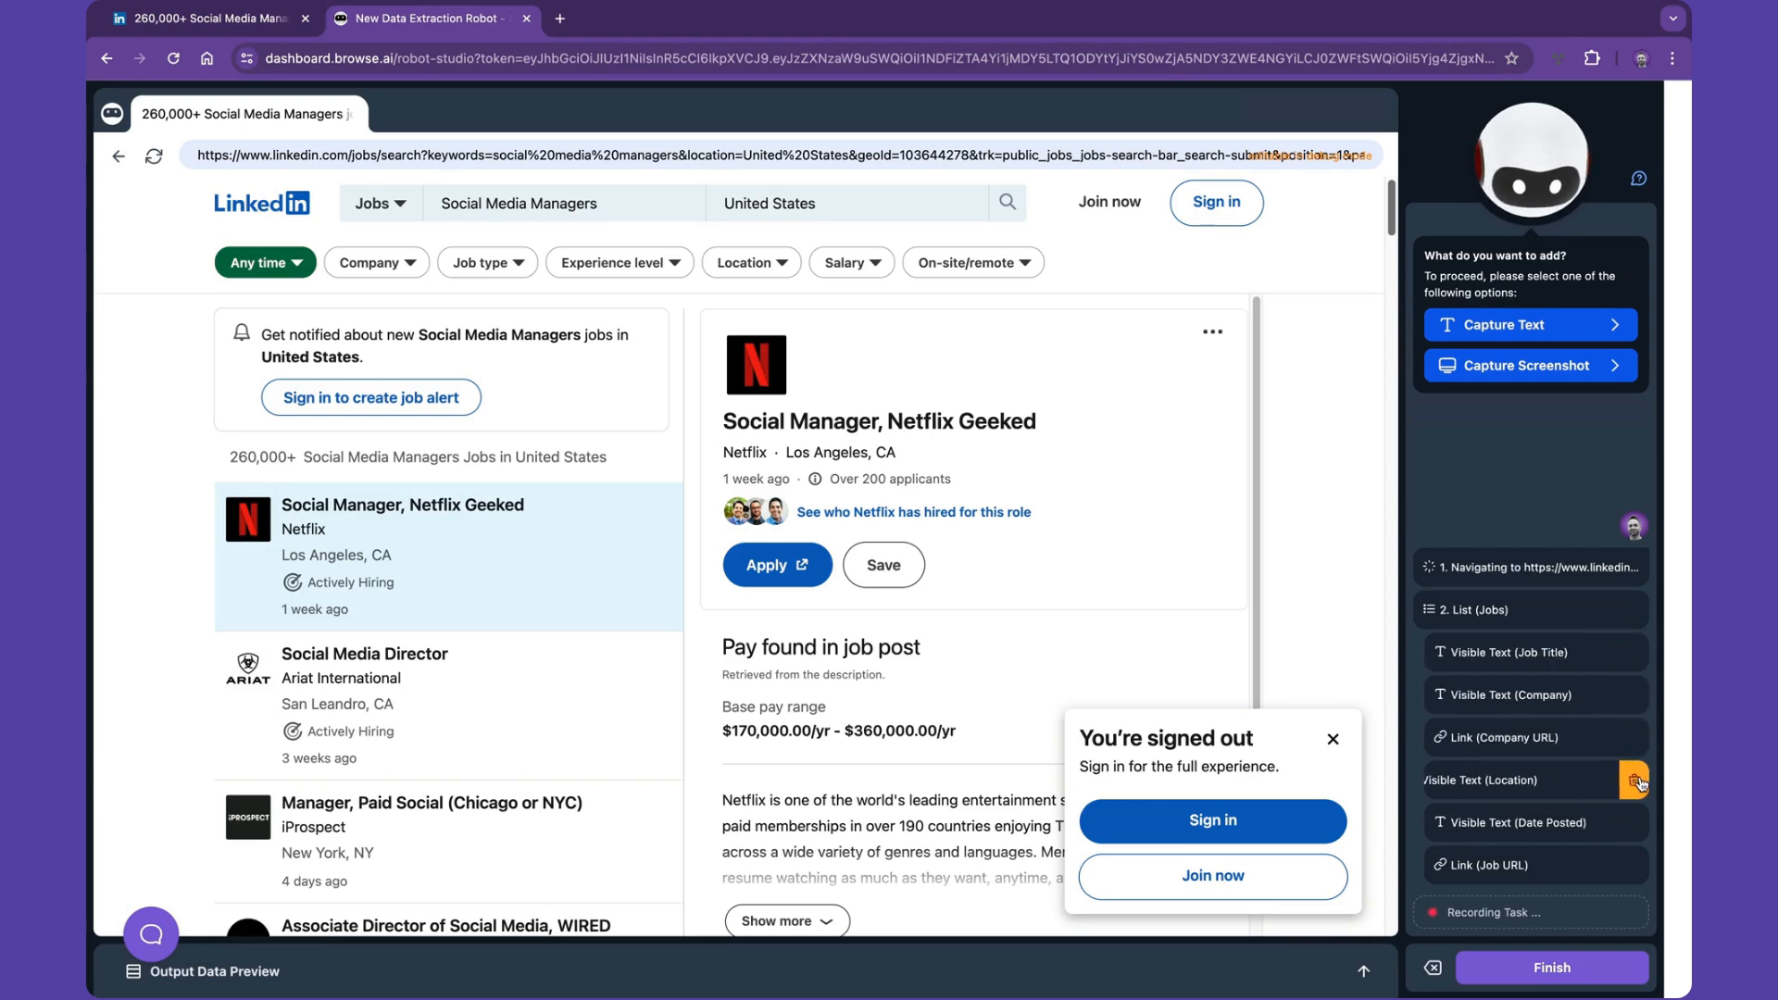
click(1364, 971)
scroll(741, 414, right, 10)
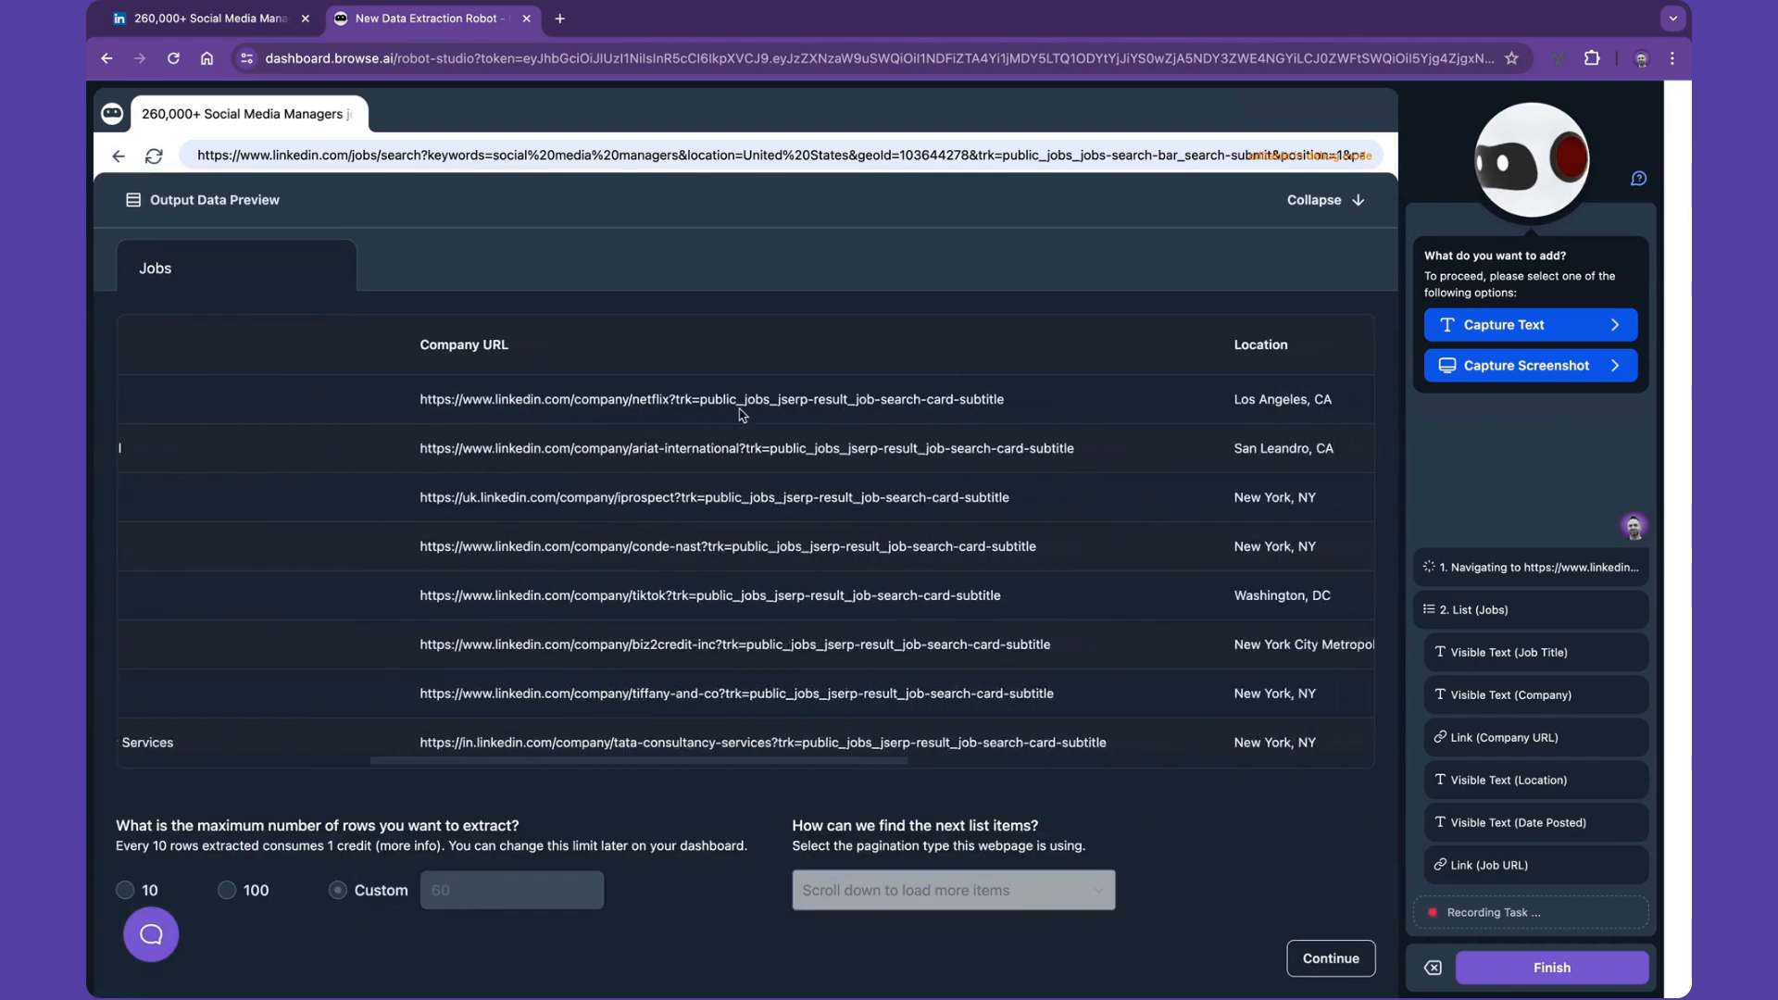
scroll(741, 414, right, 3)
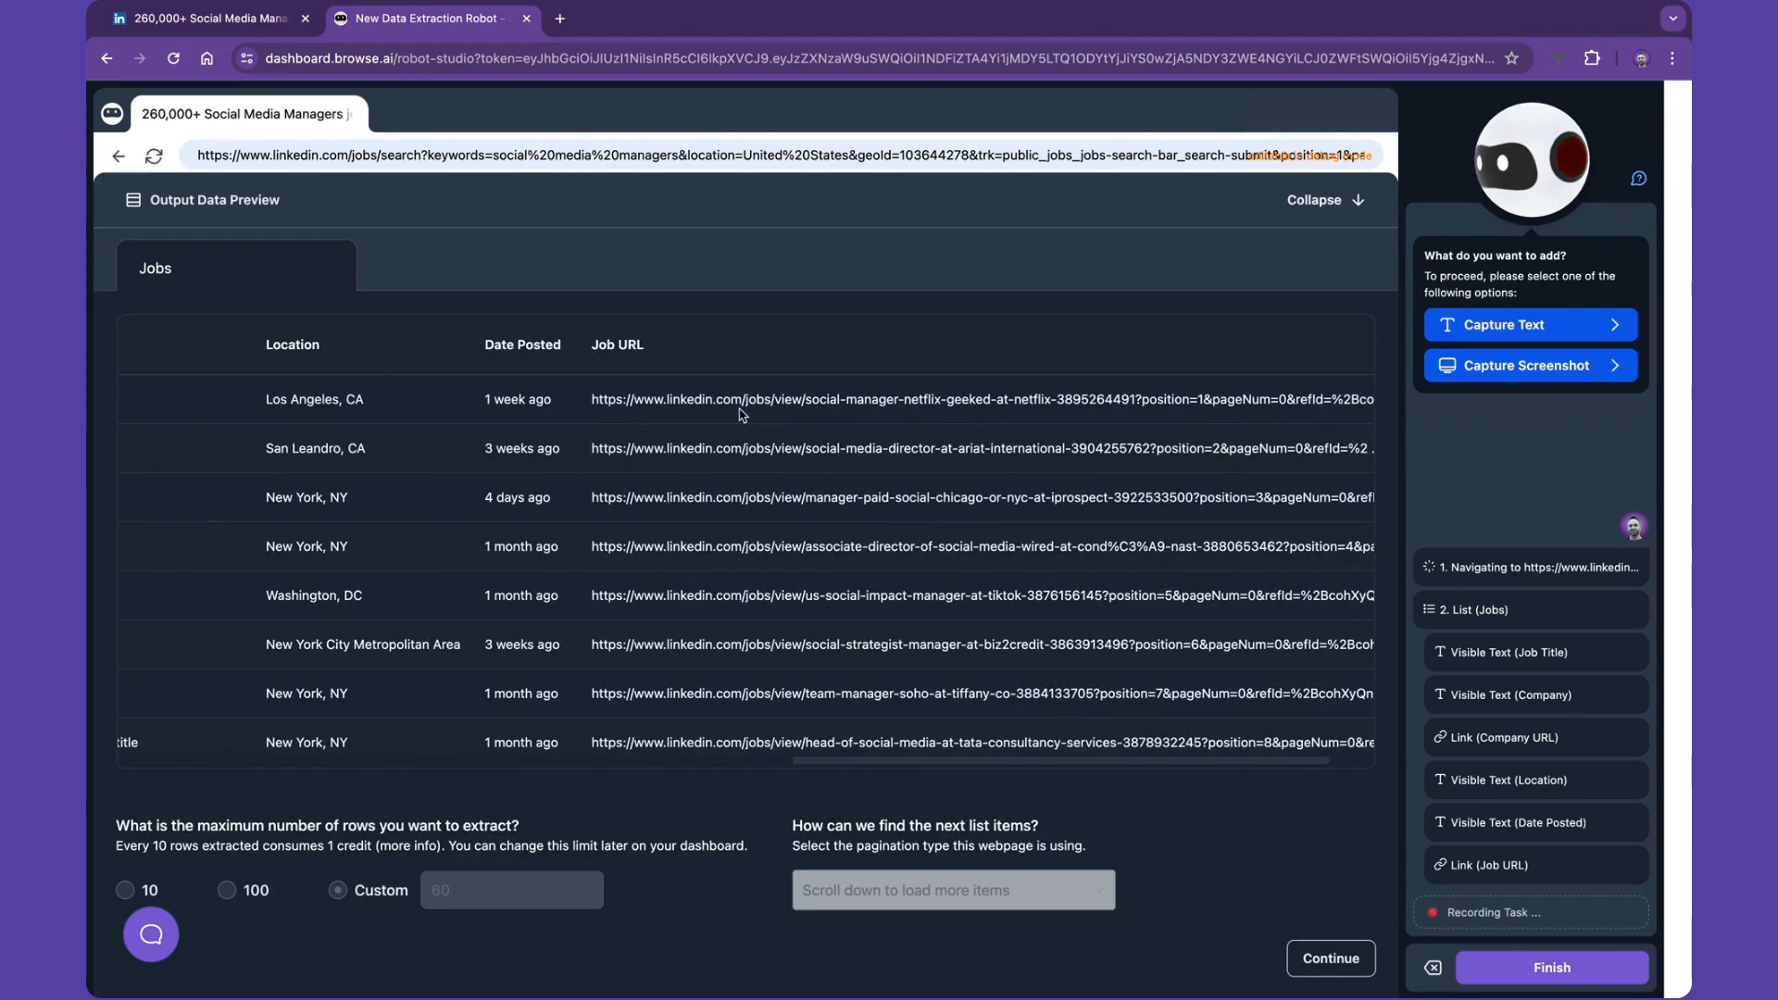
click(1333, 201)
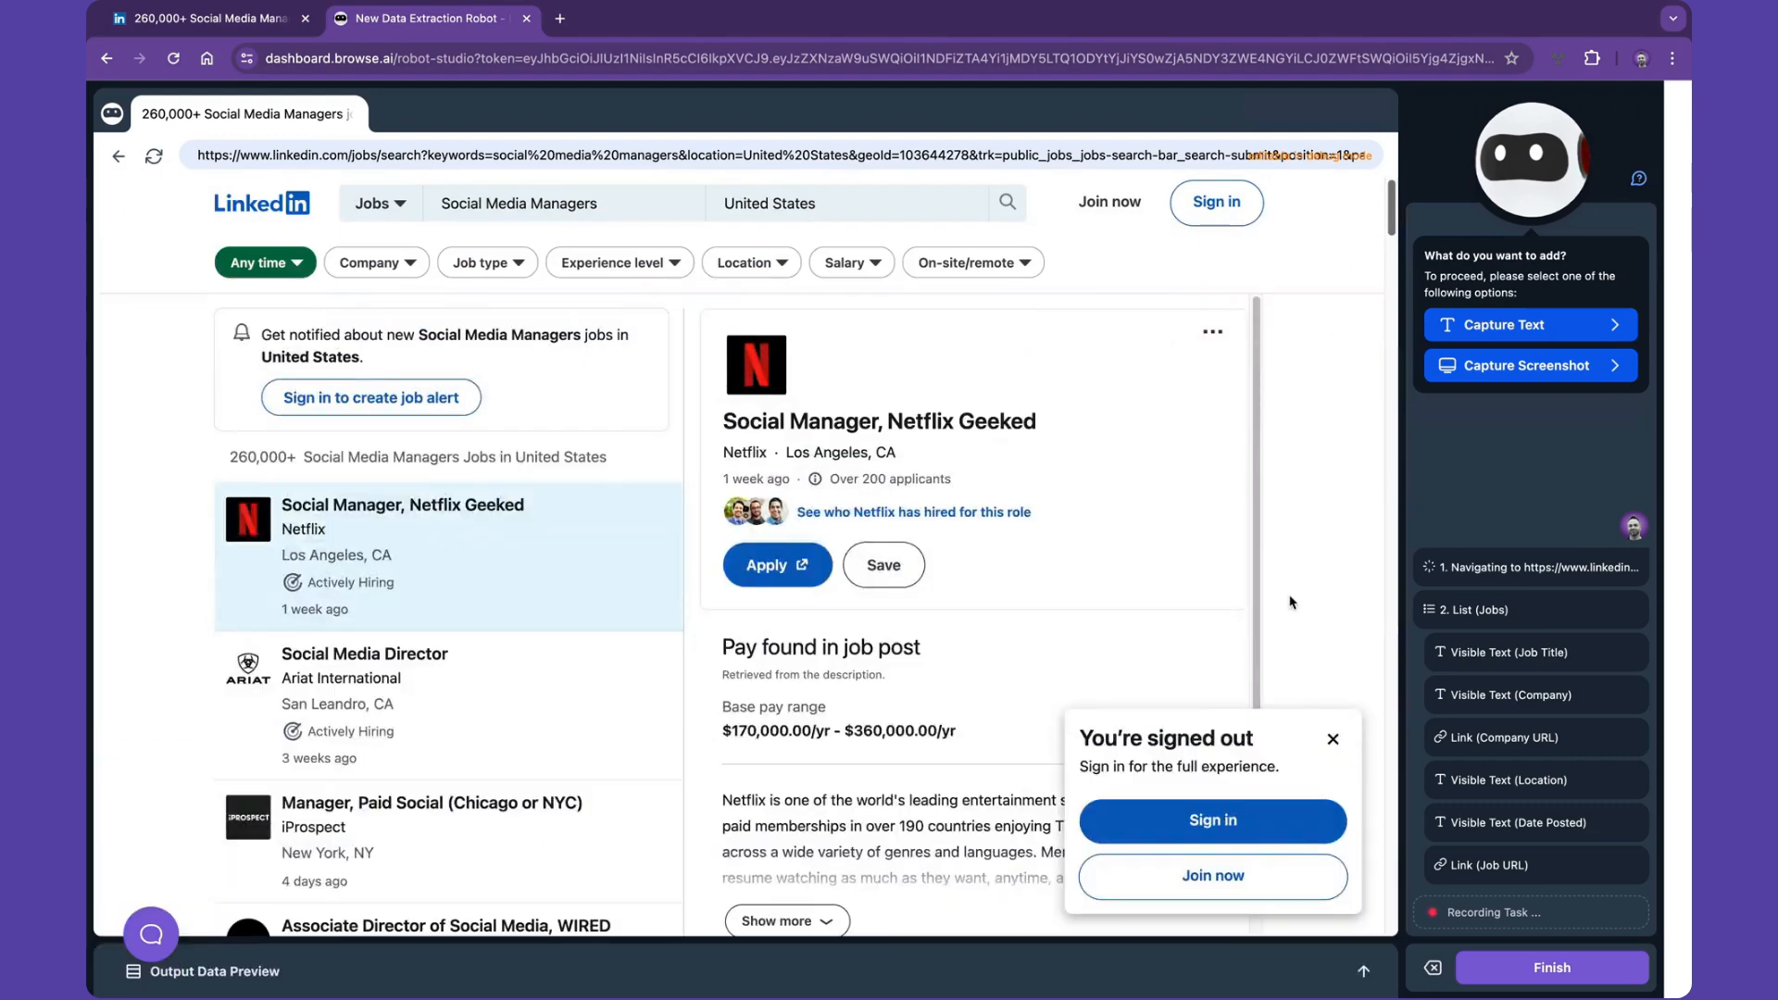
- Close the sign-in popup over the job details
click(1332, 738)
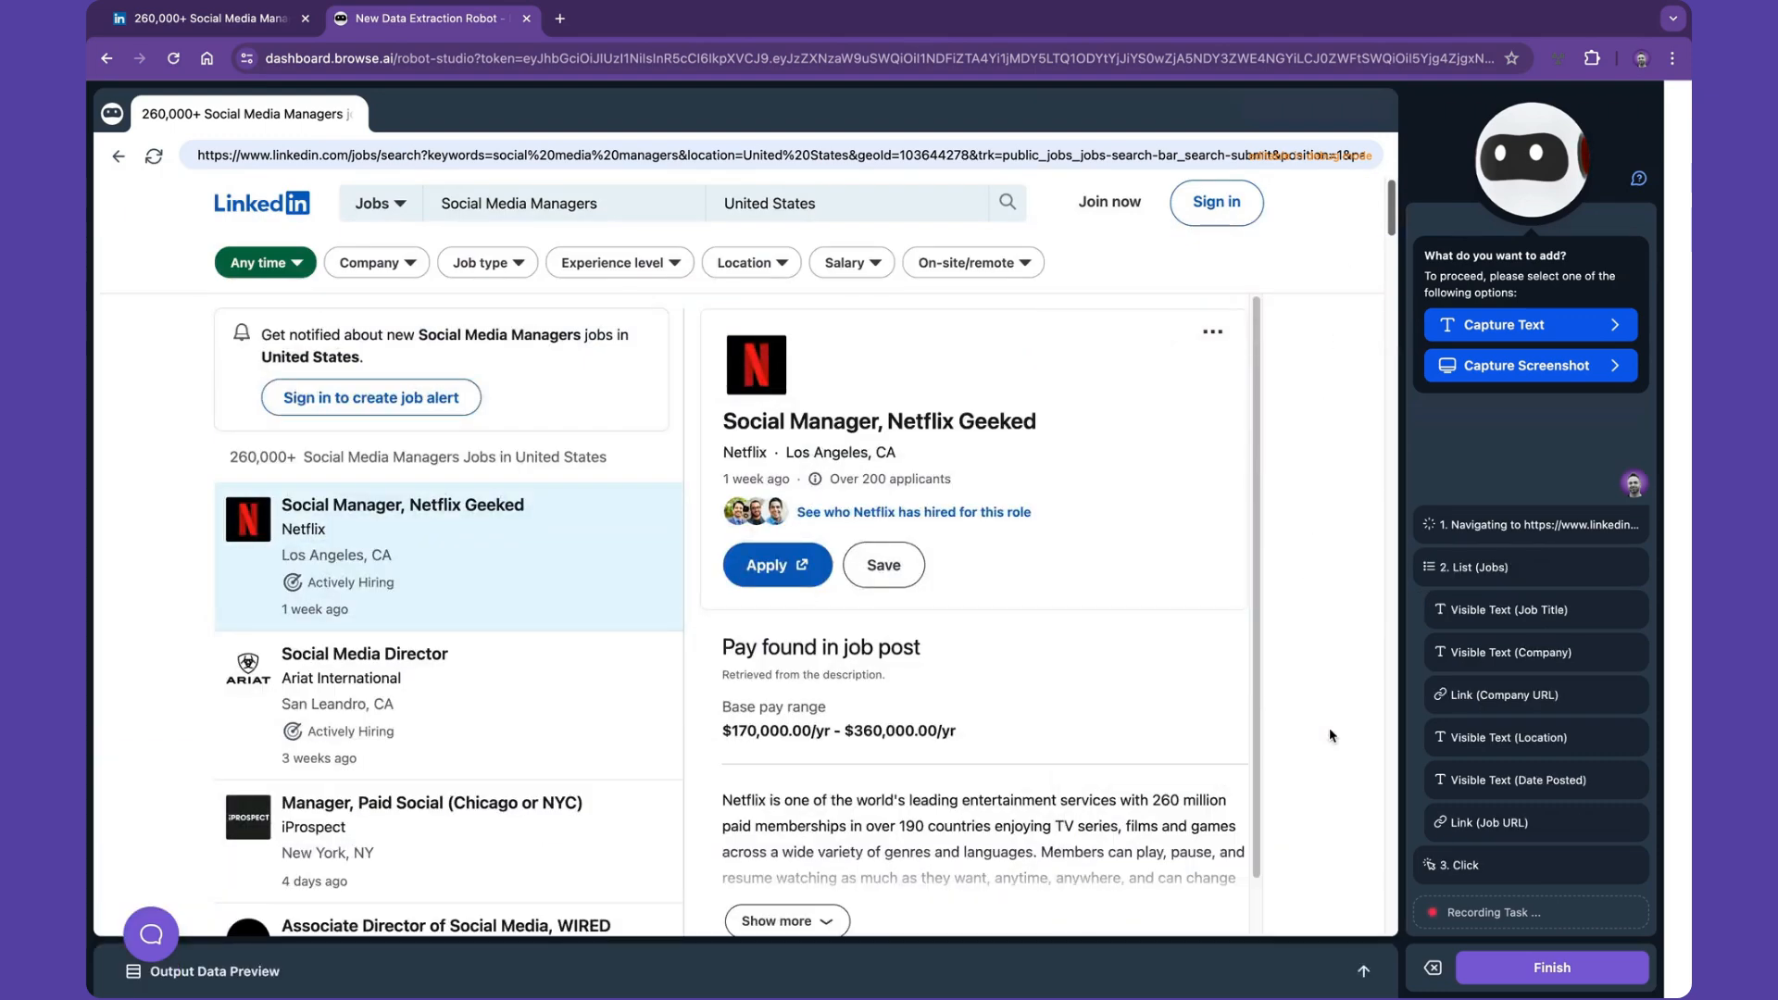
- Capture the search keyword, location and 260,000+ job count on the page as standalone visible text
click(1454, 335)
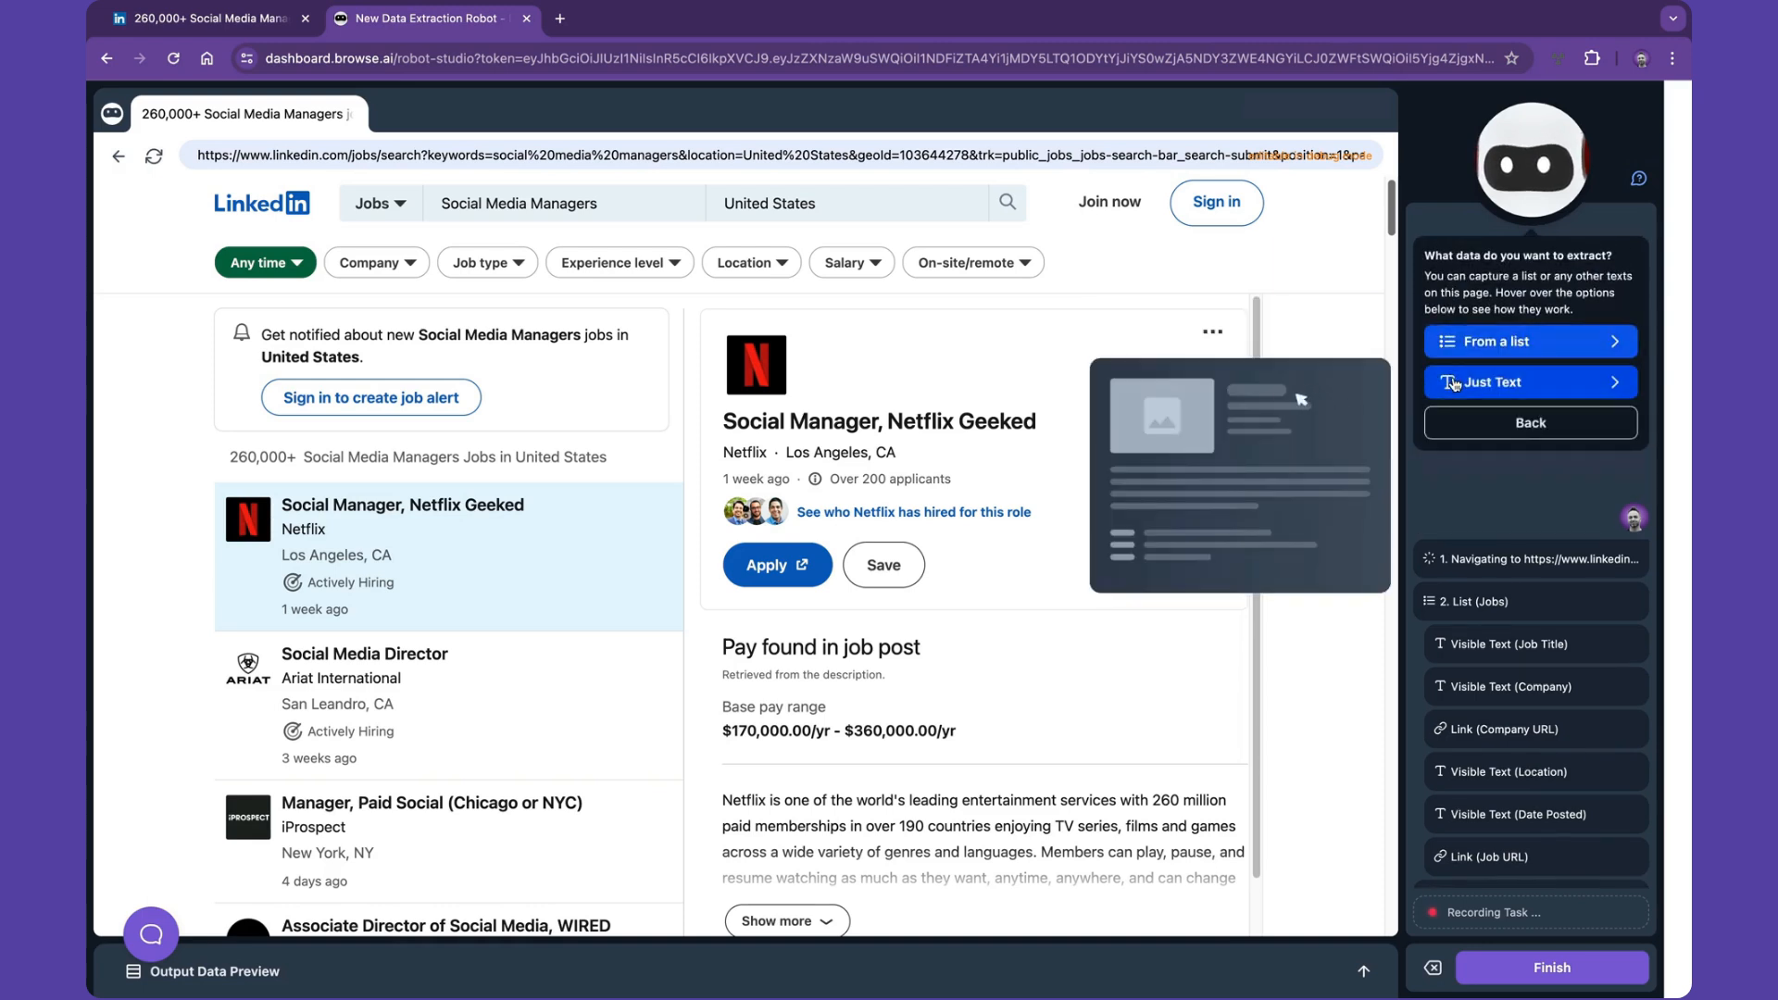
click(1456, 384)
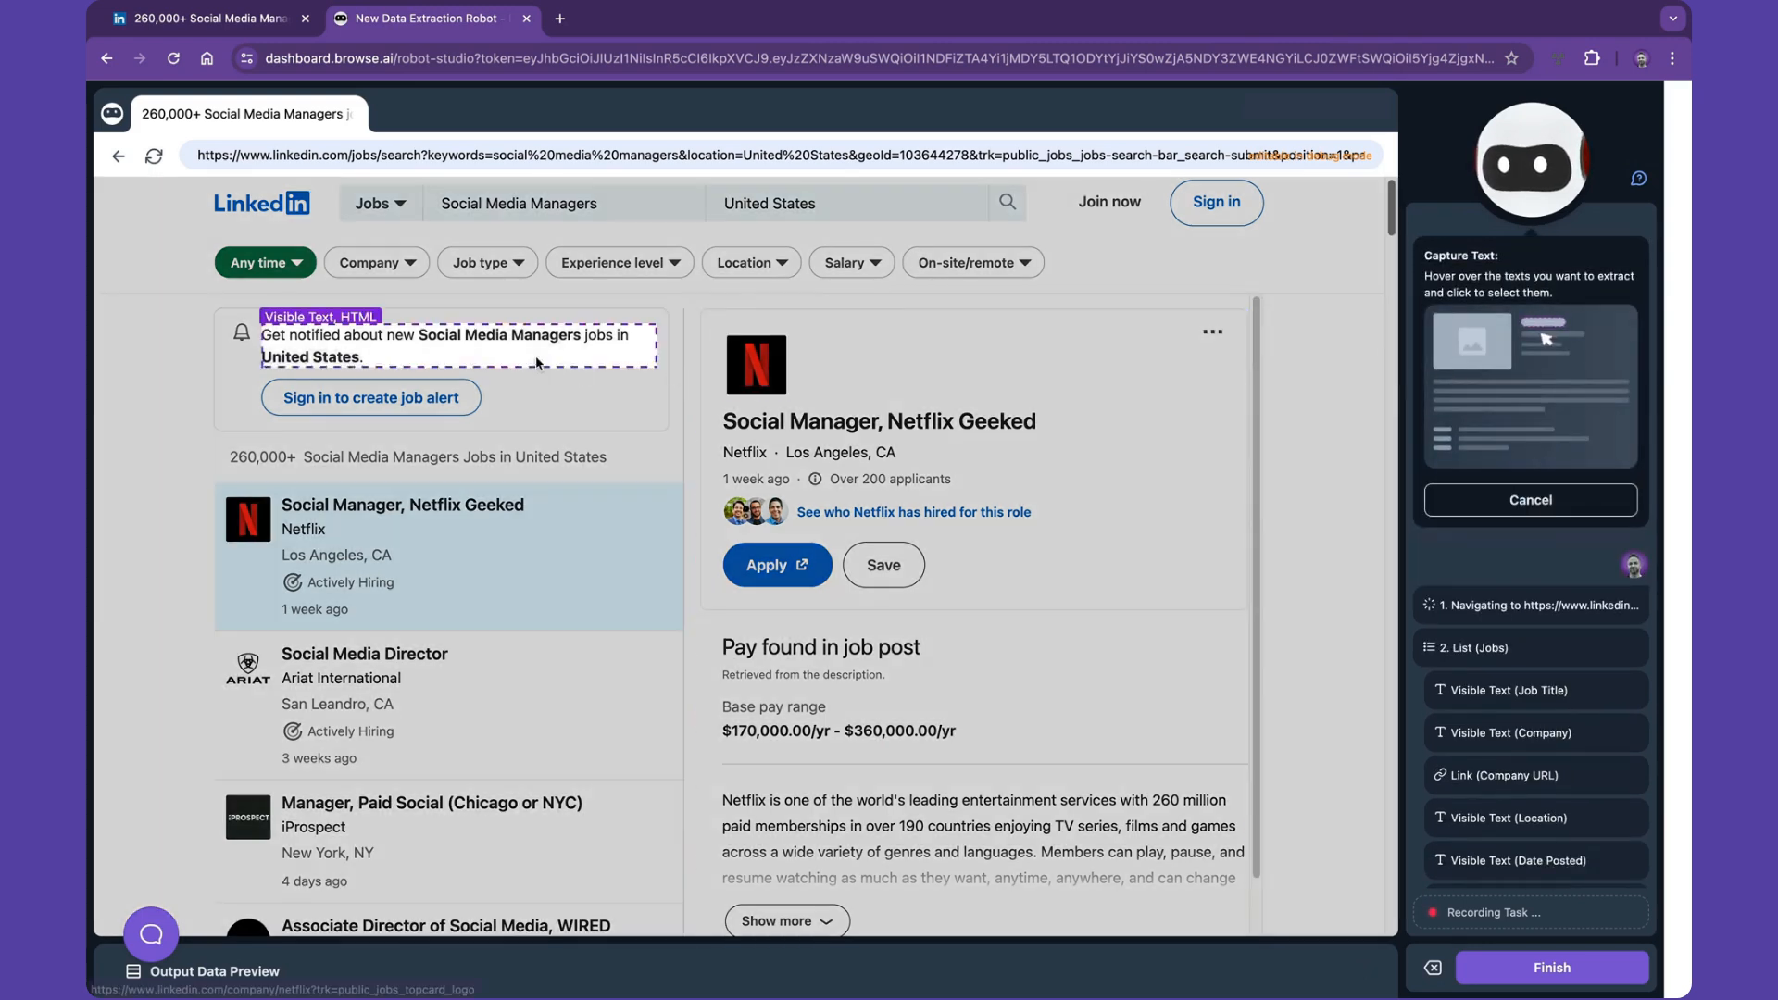
click(503, 336)
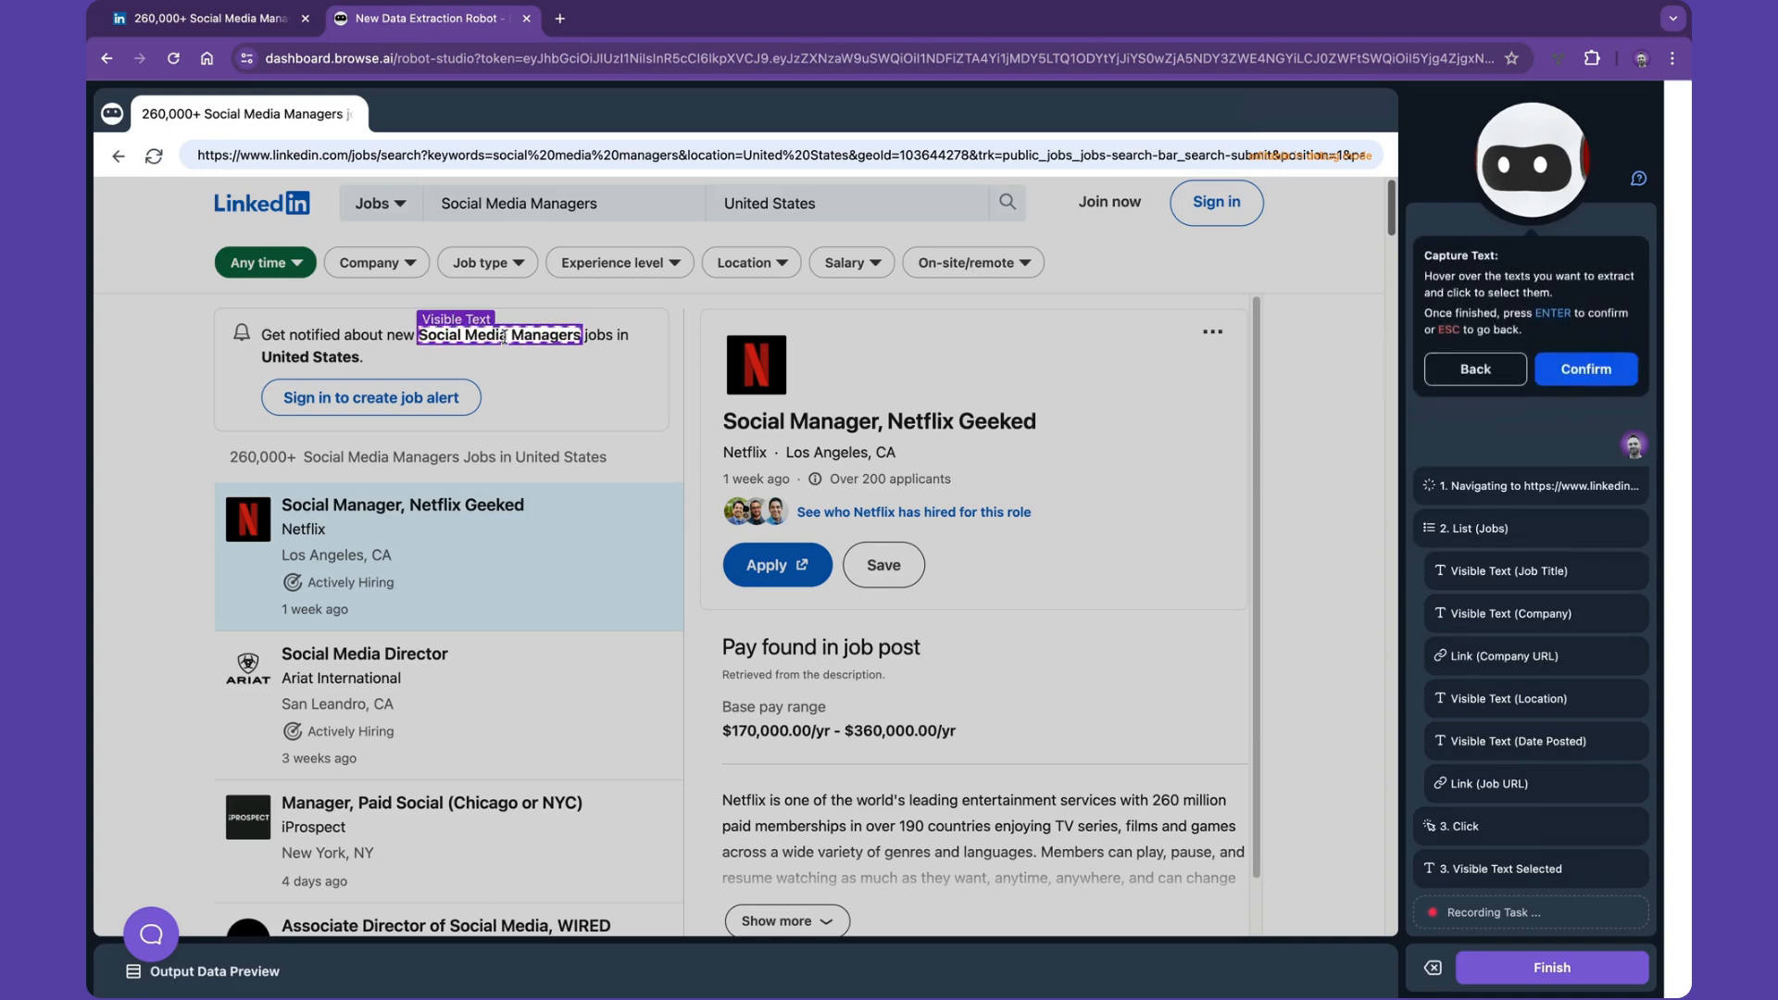
click(339, 357)
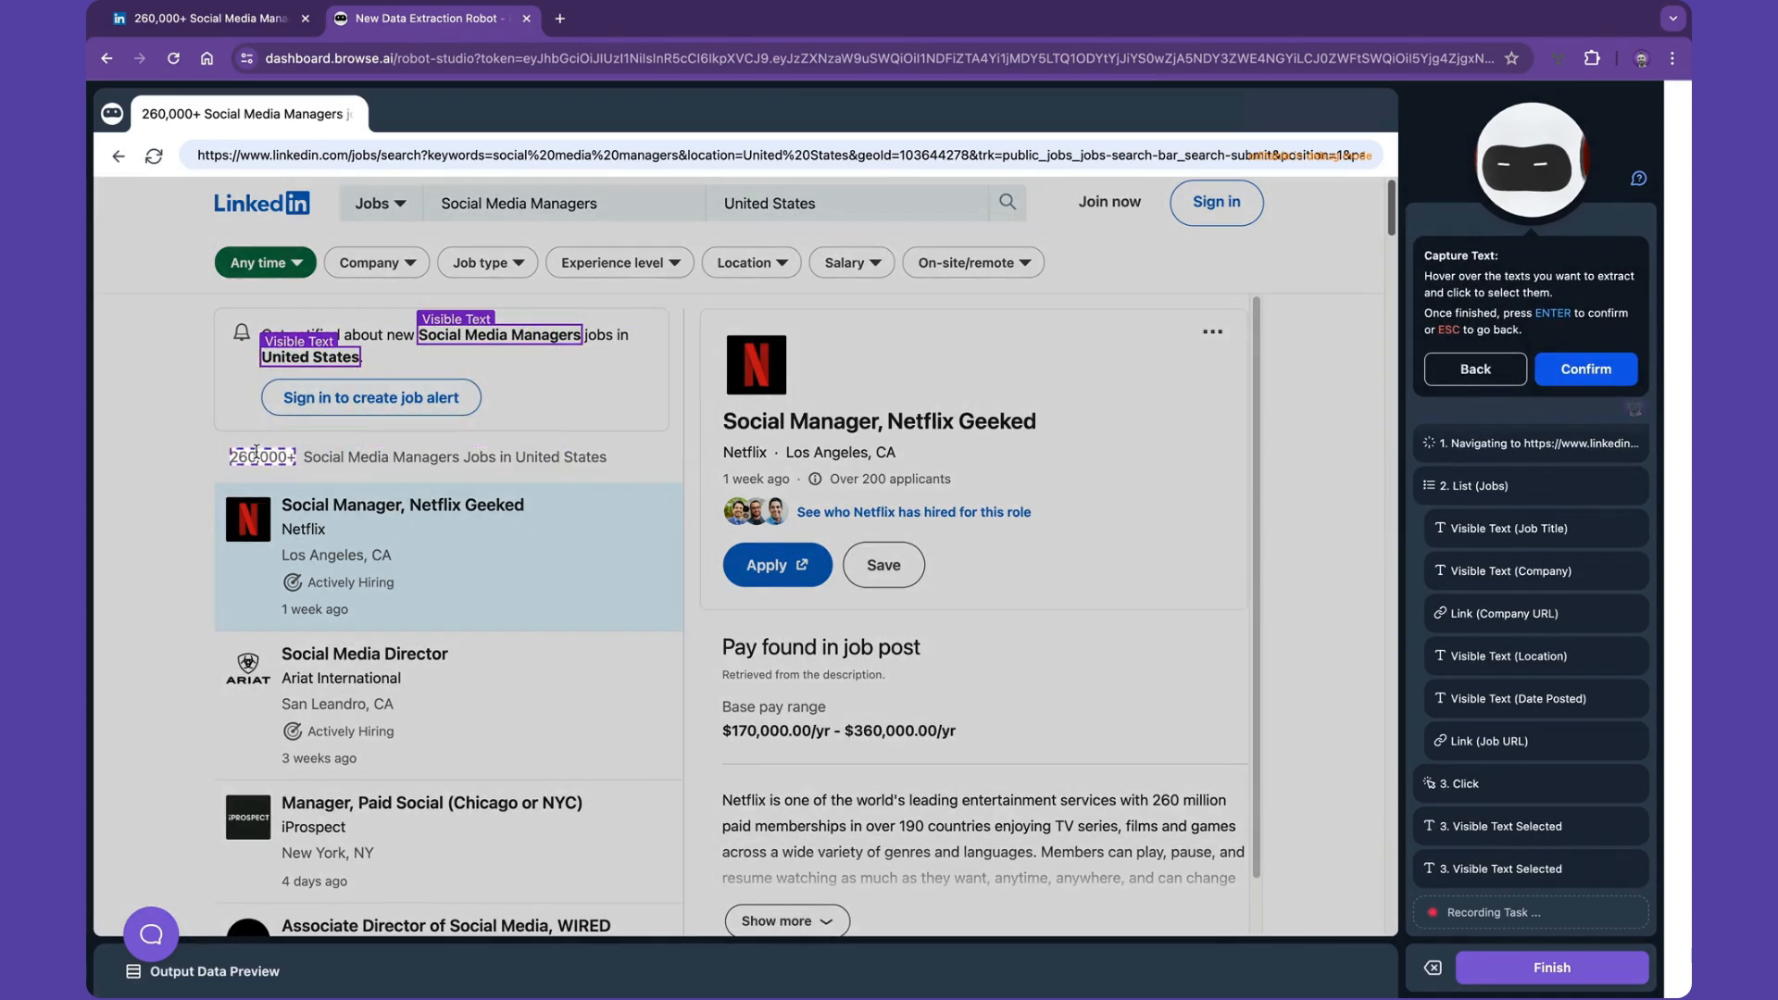
click(256, 454)
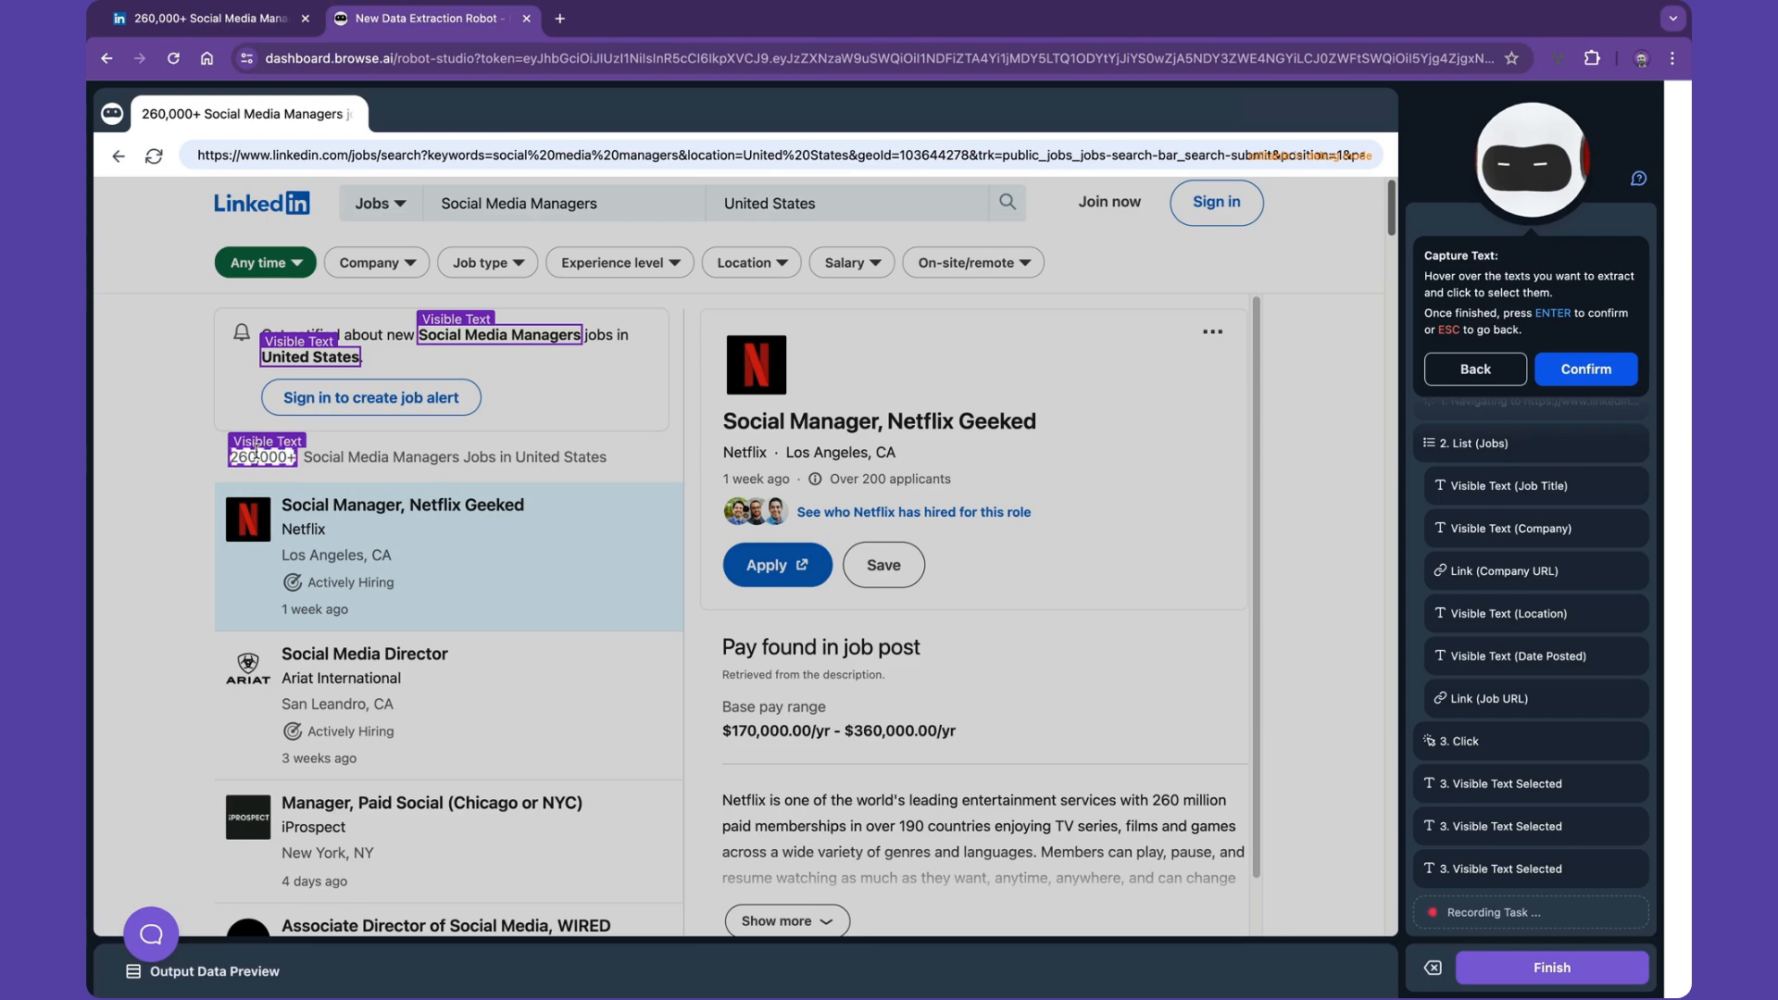
key(Return)
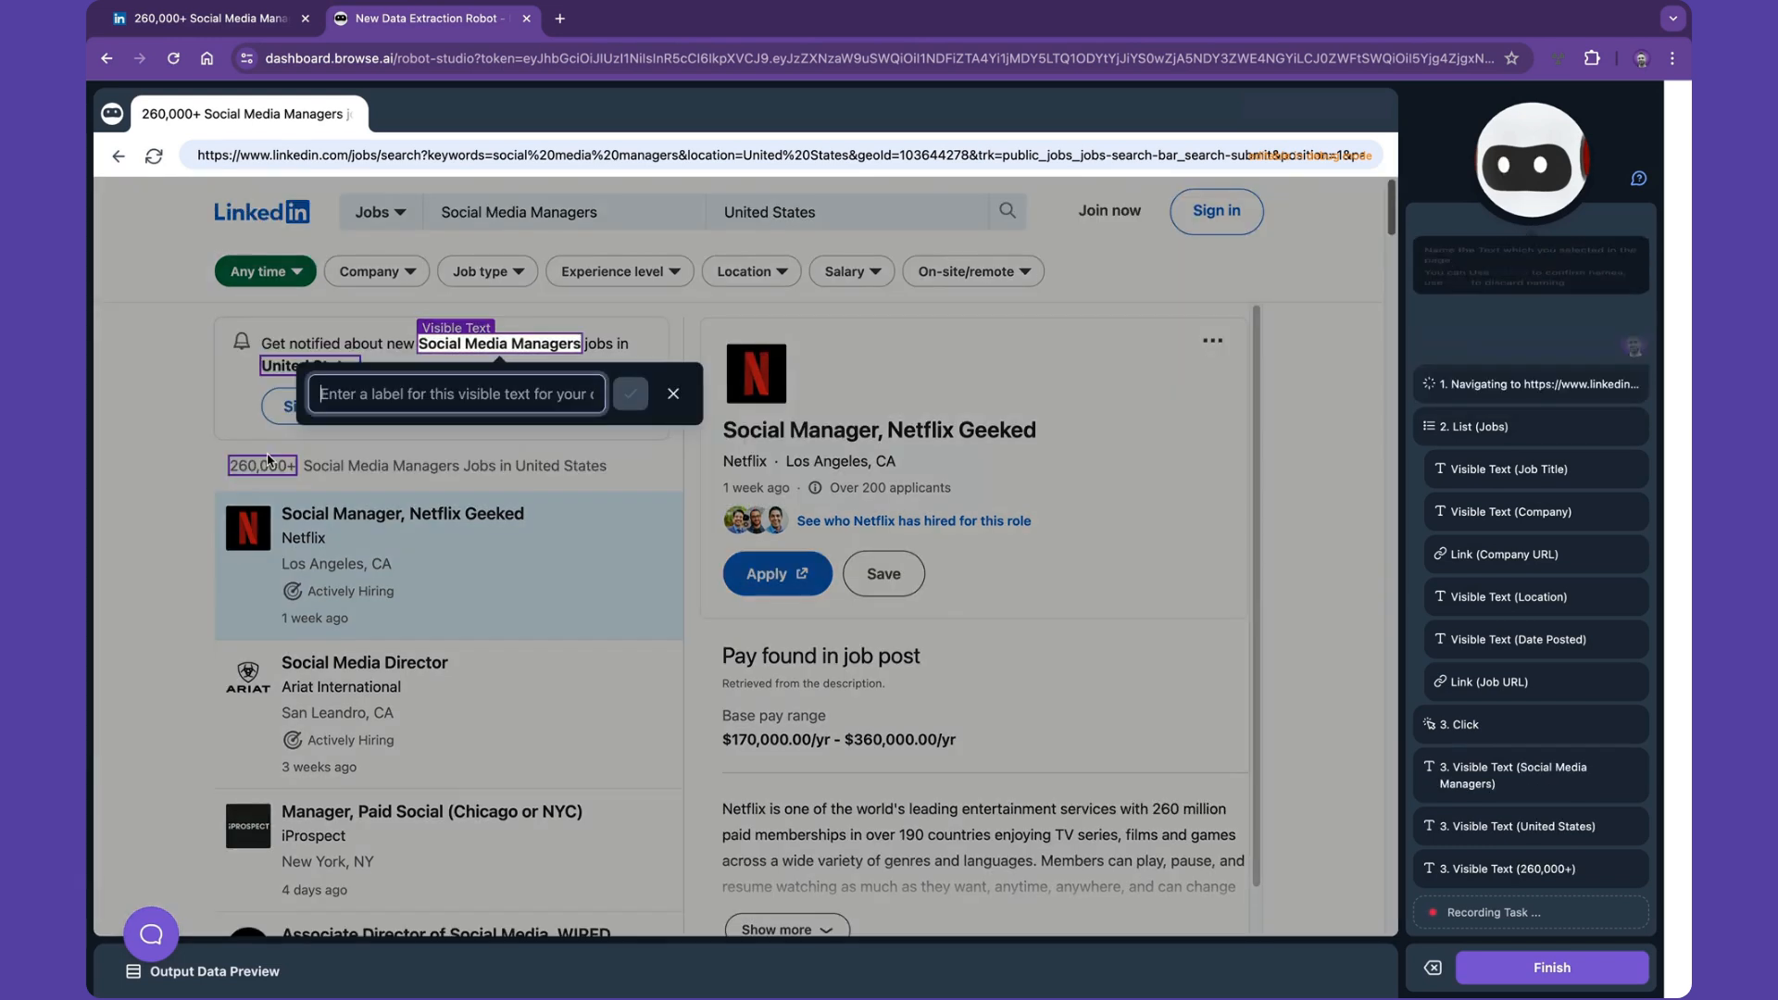
- Label the three captured texts Role Search, Location Searched and Number of Jobs, and save them
text(Role Search)
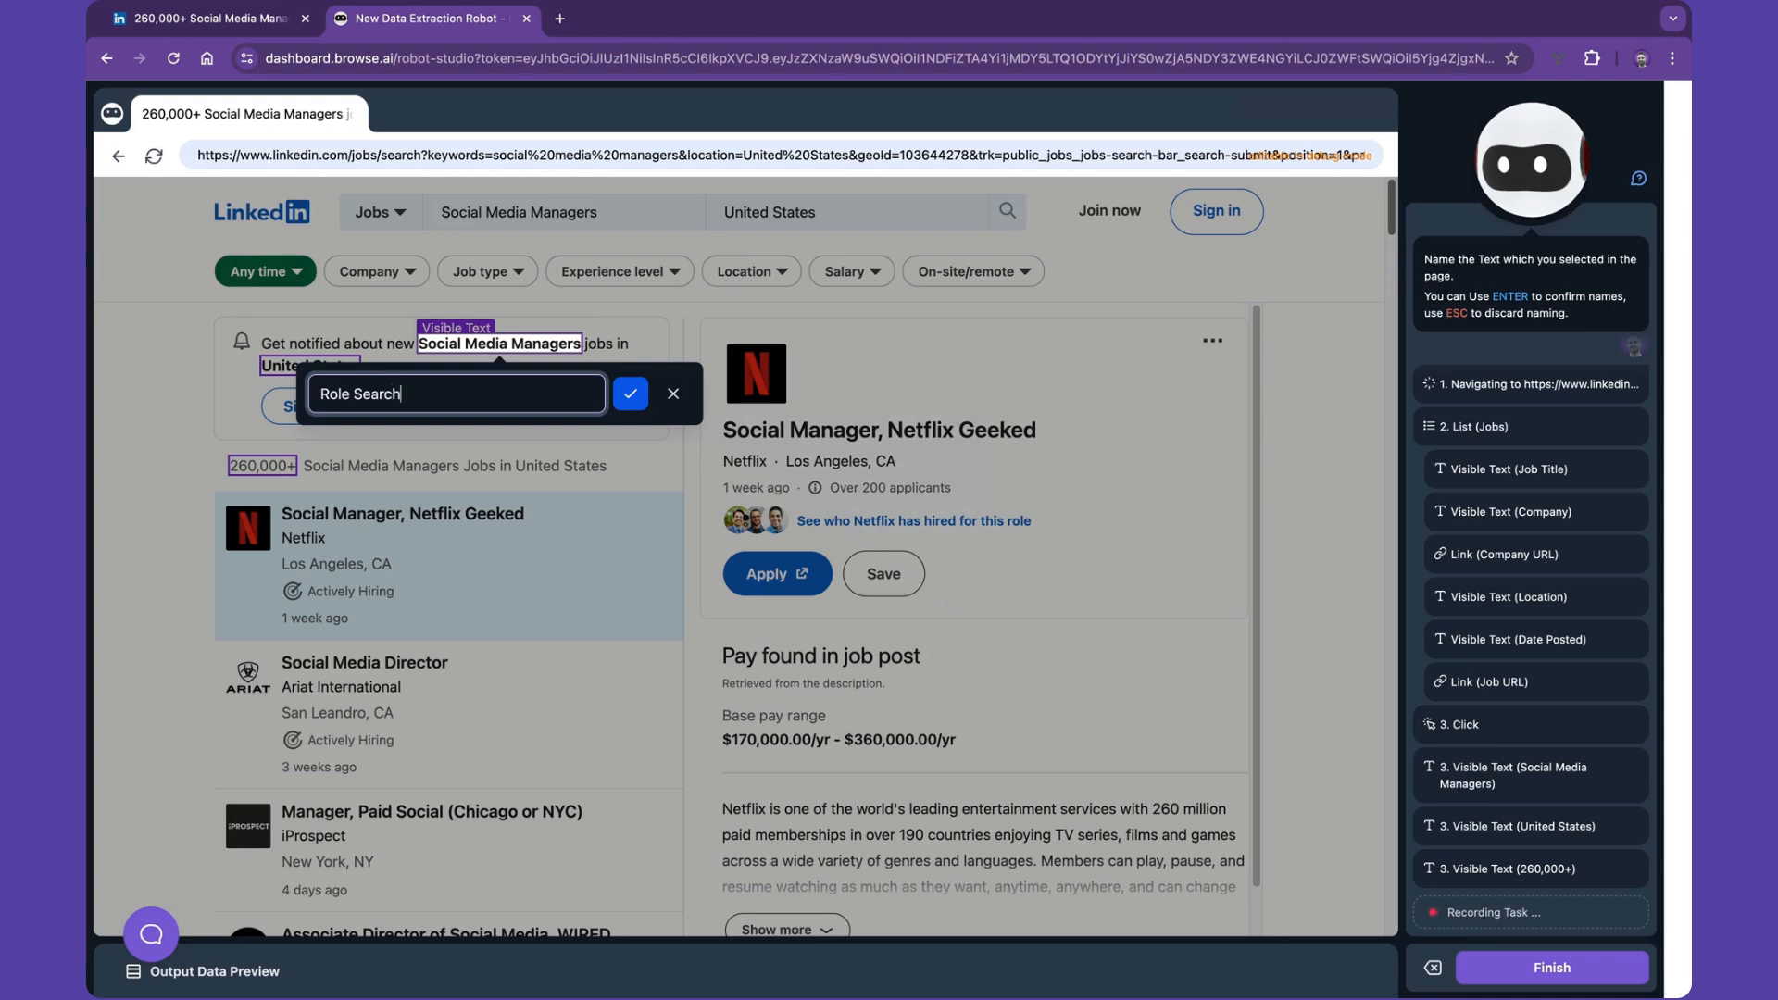
key(Return)
text(Location Searched)
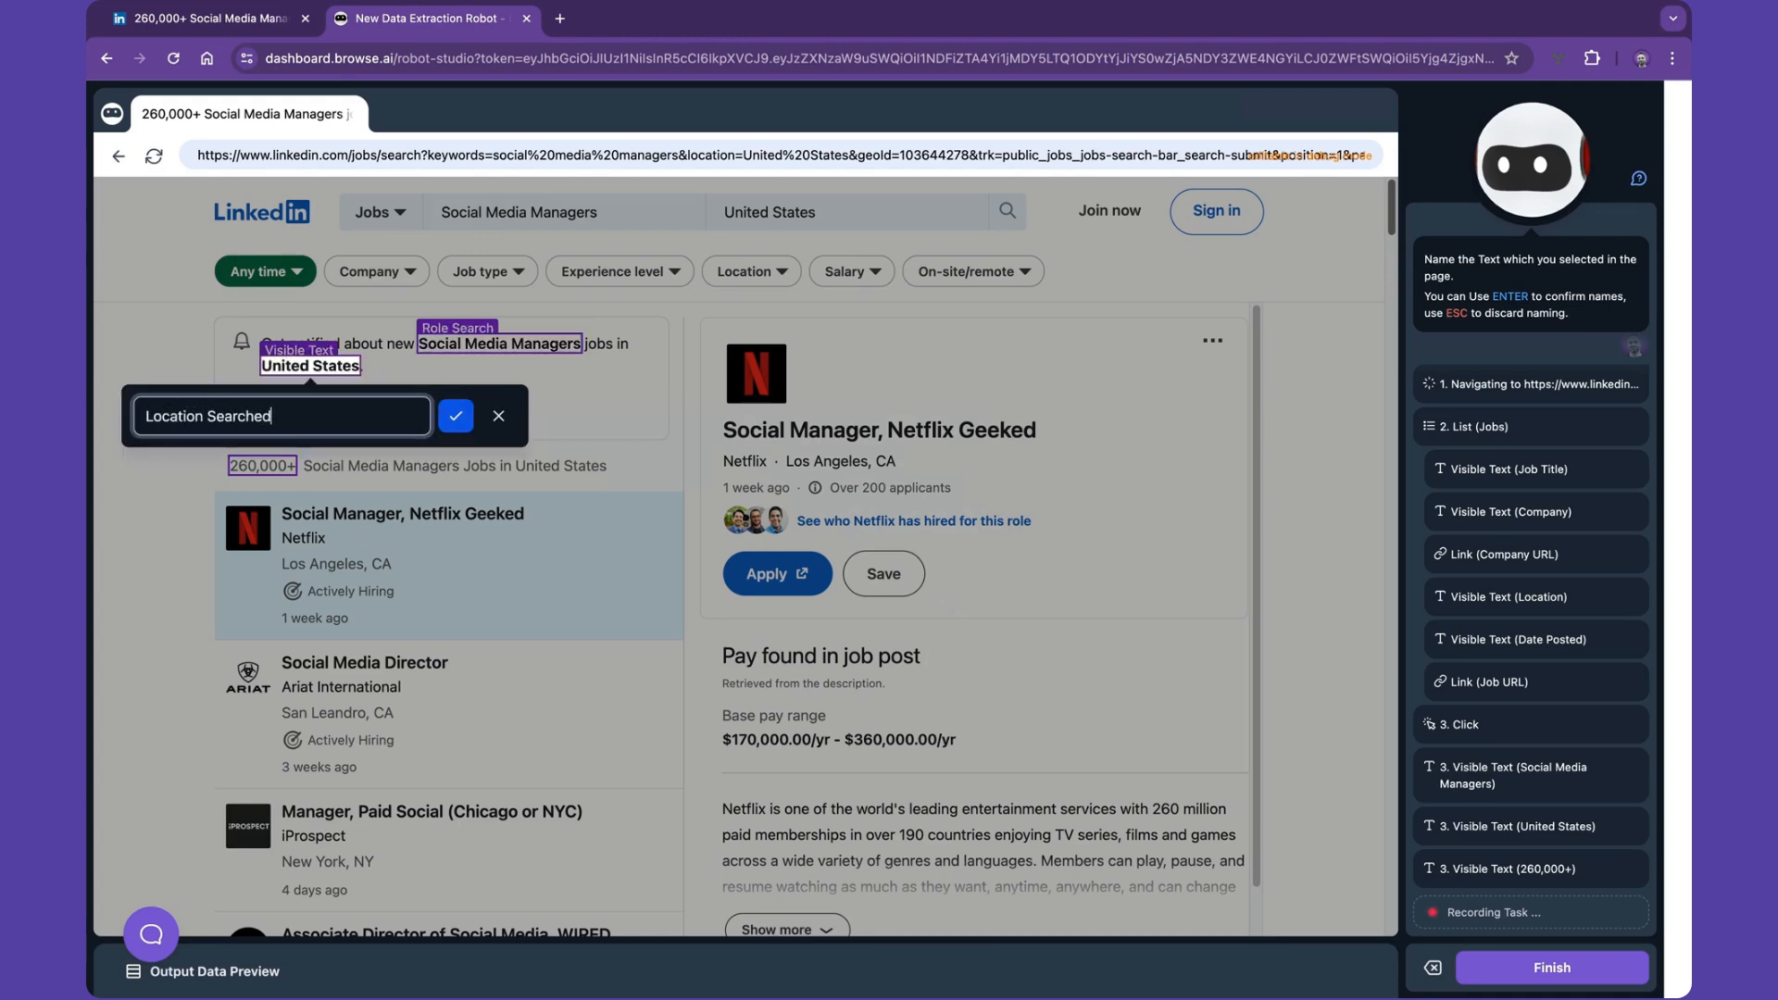
key(Return)
text(Number of Jobs)
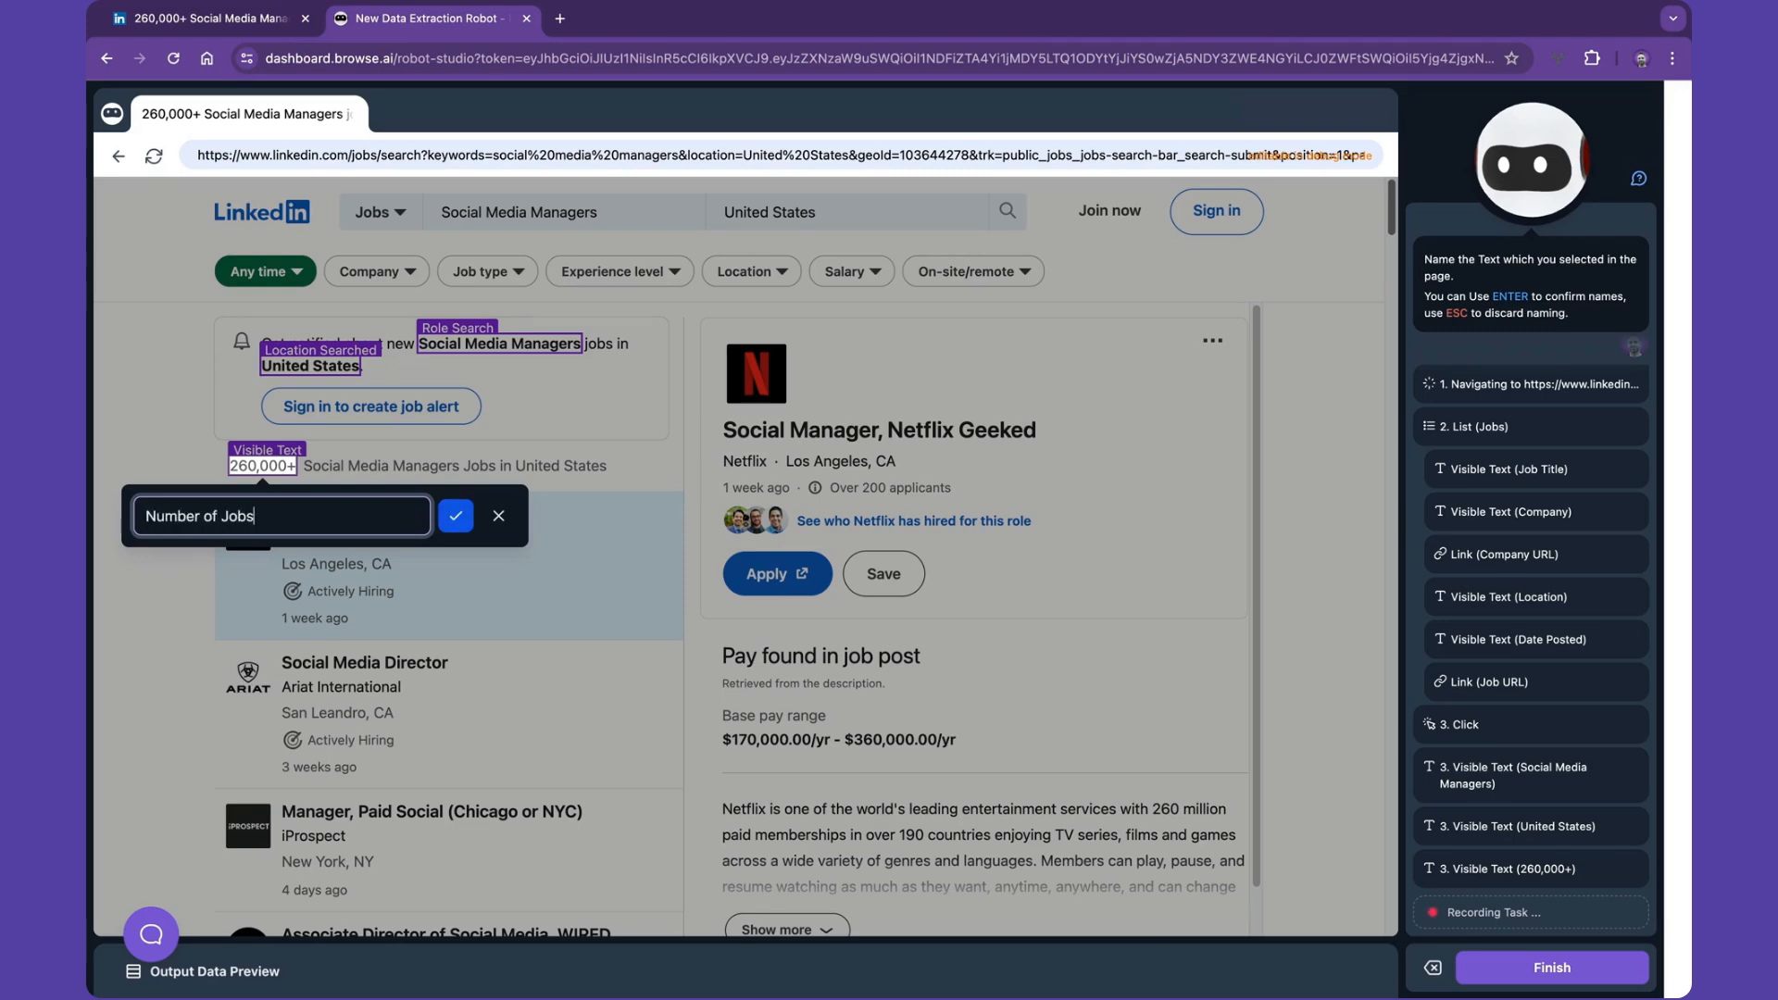
key(Return)
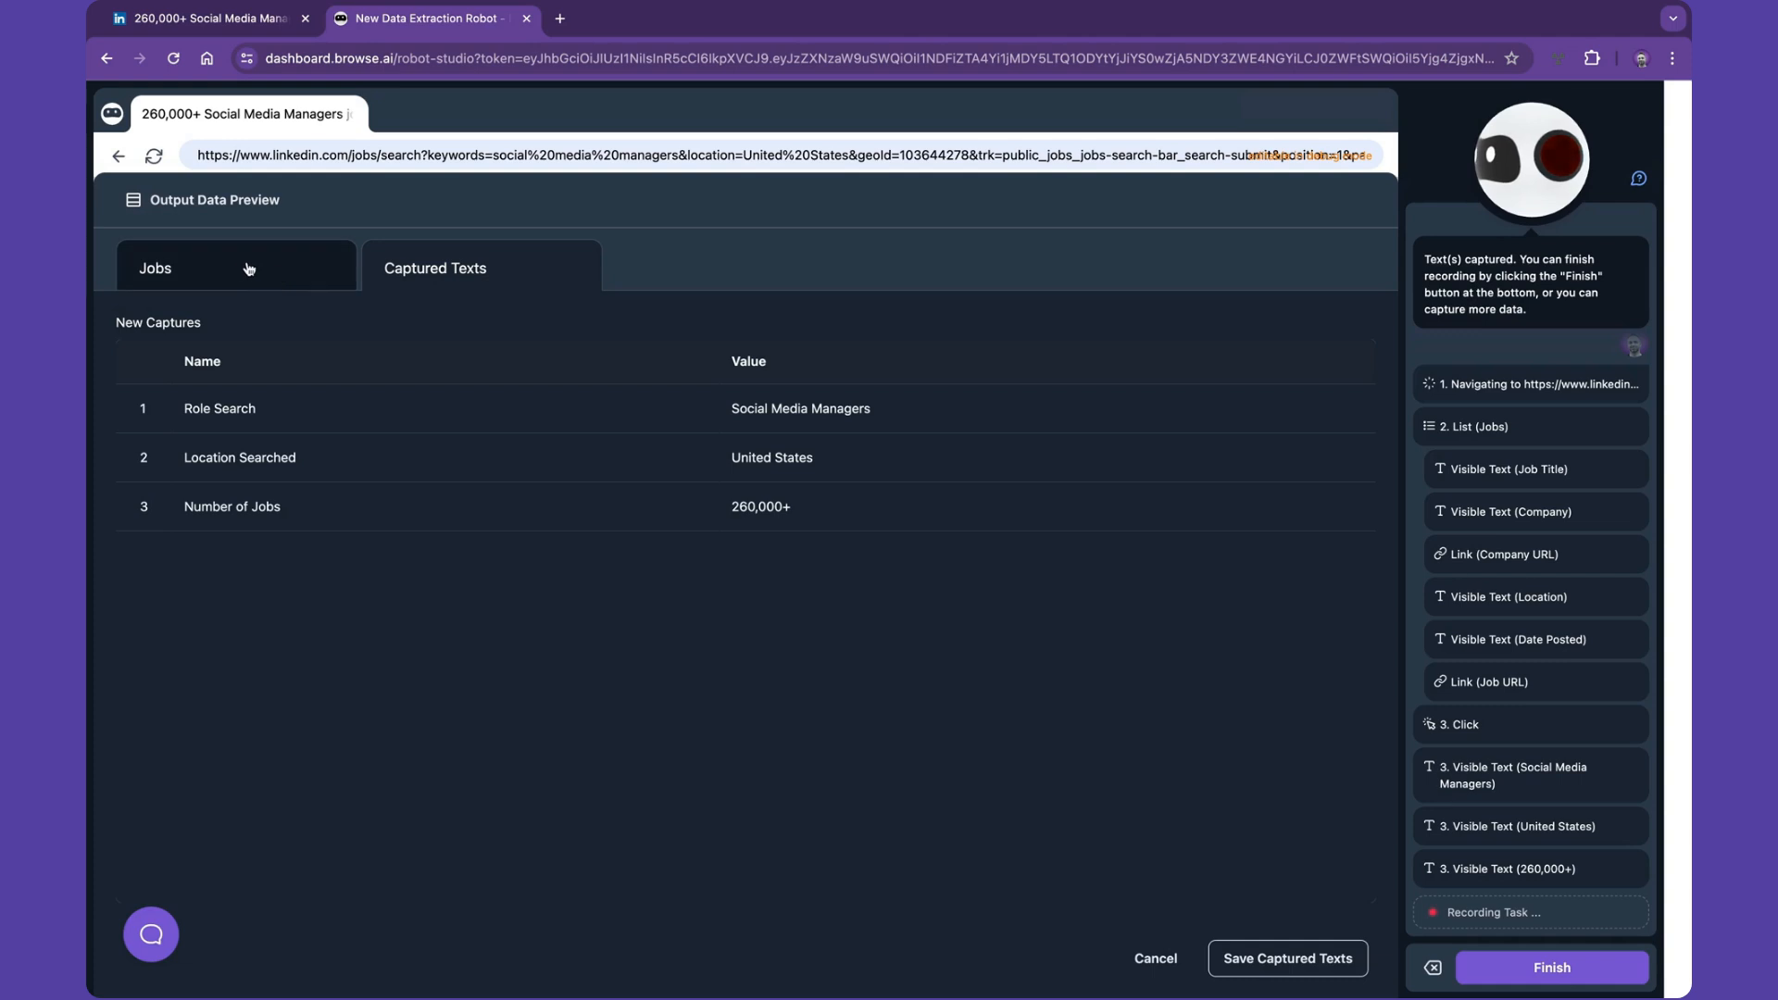
click(1275, 960)
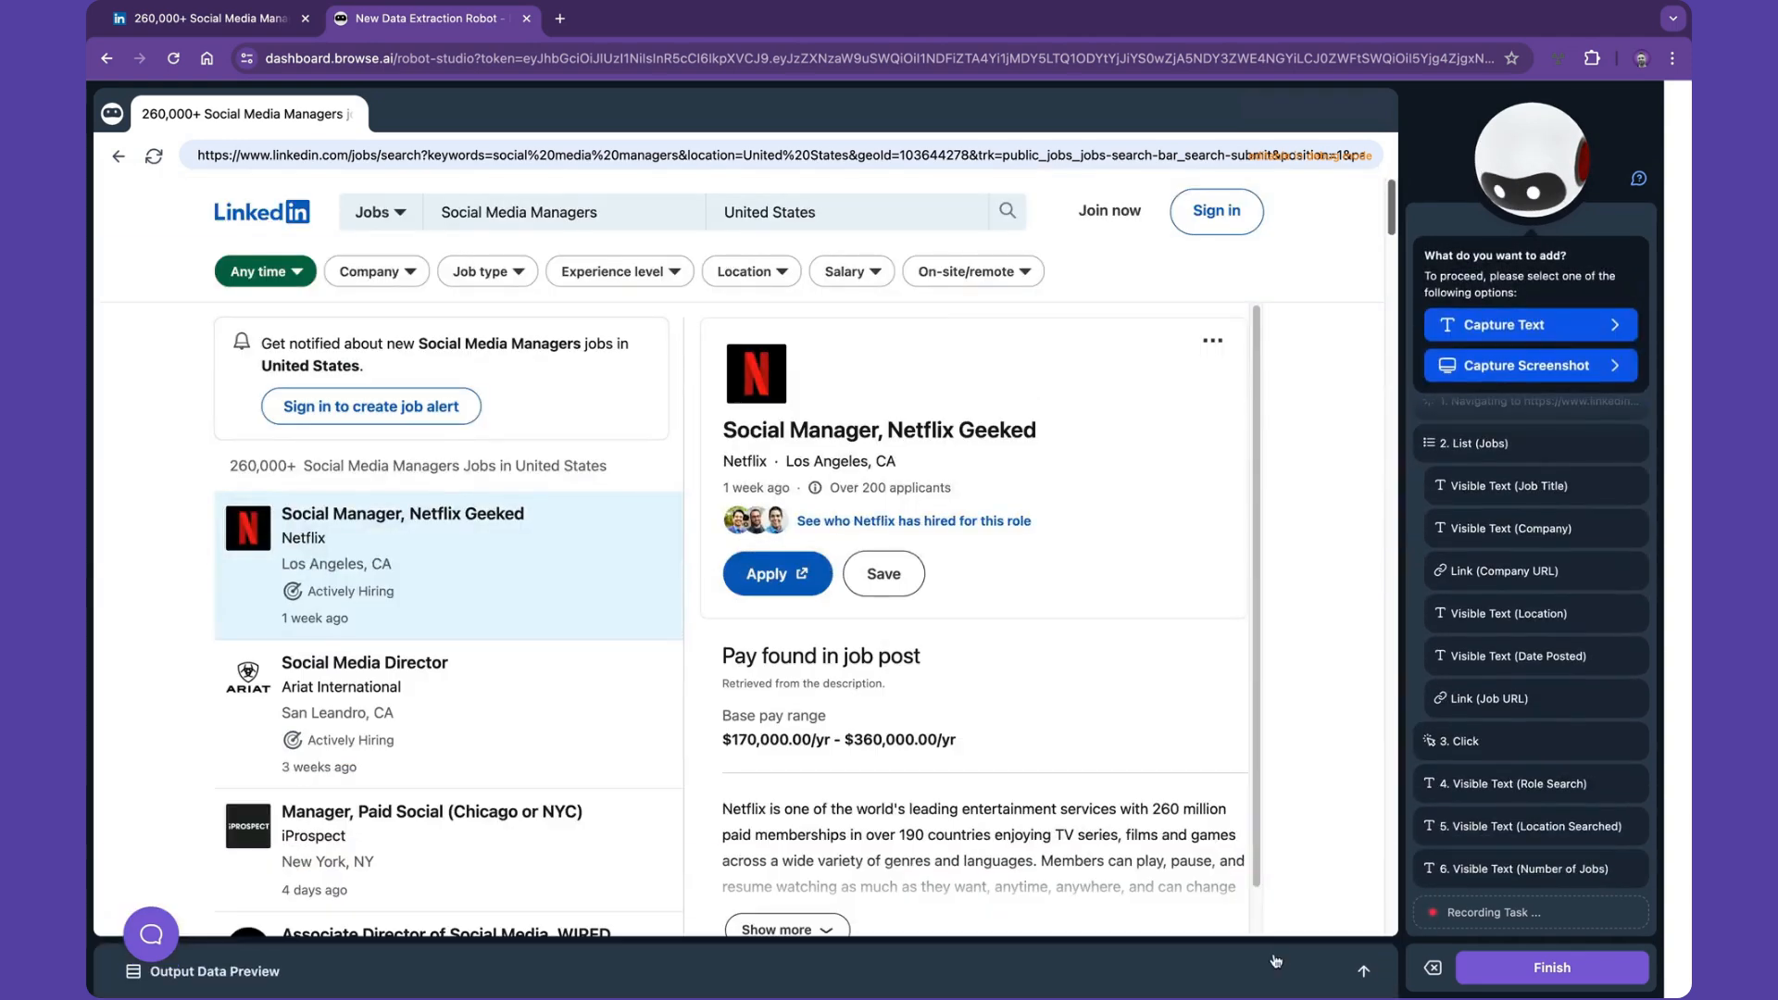
- Finish recording and name the robot 'Social Media Managers Jobs in United States'
click(1516, 966)
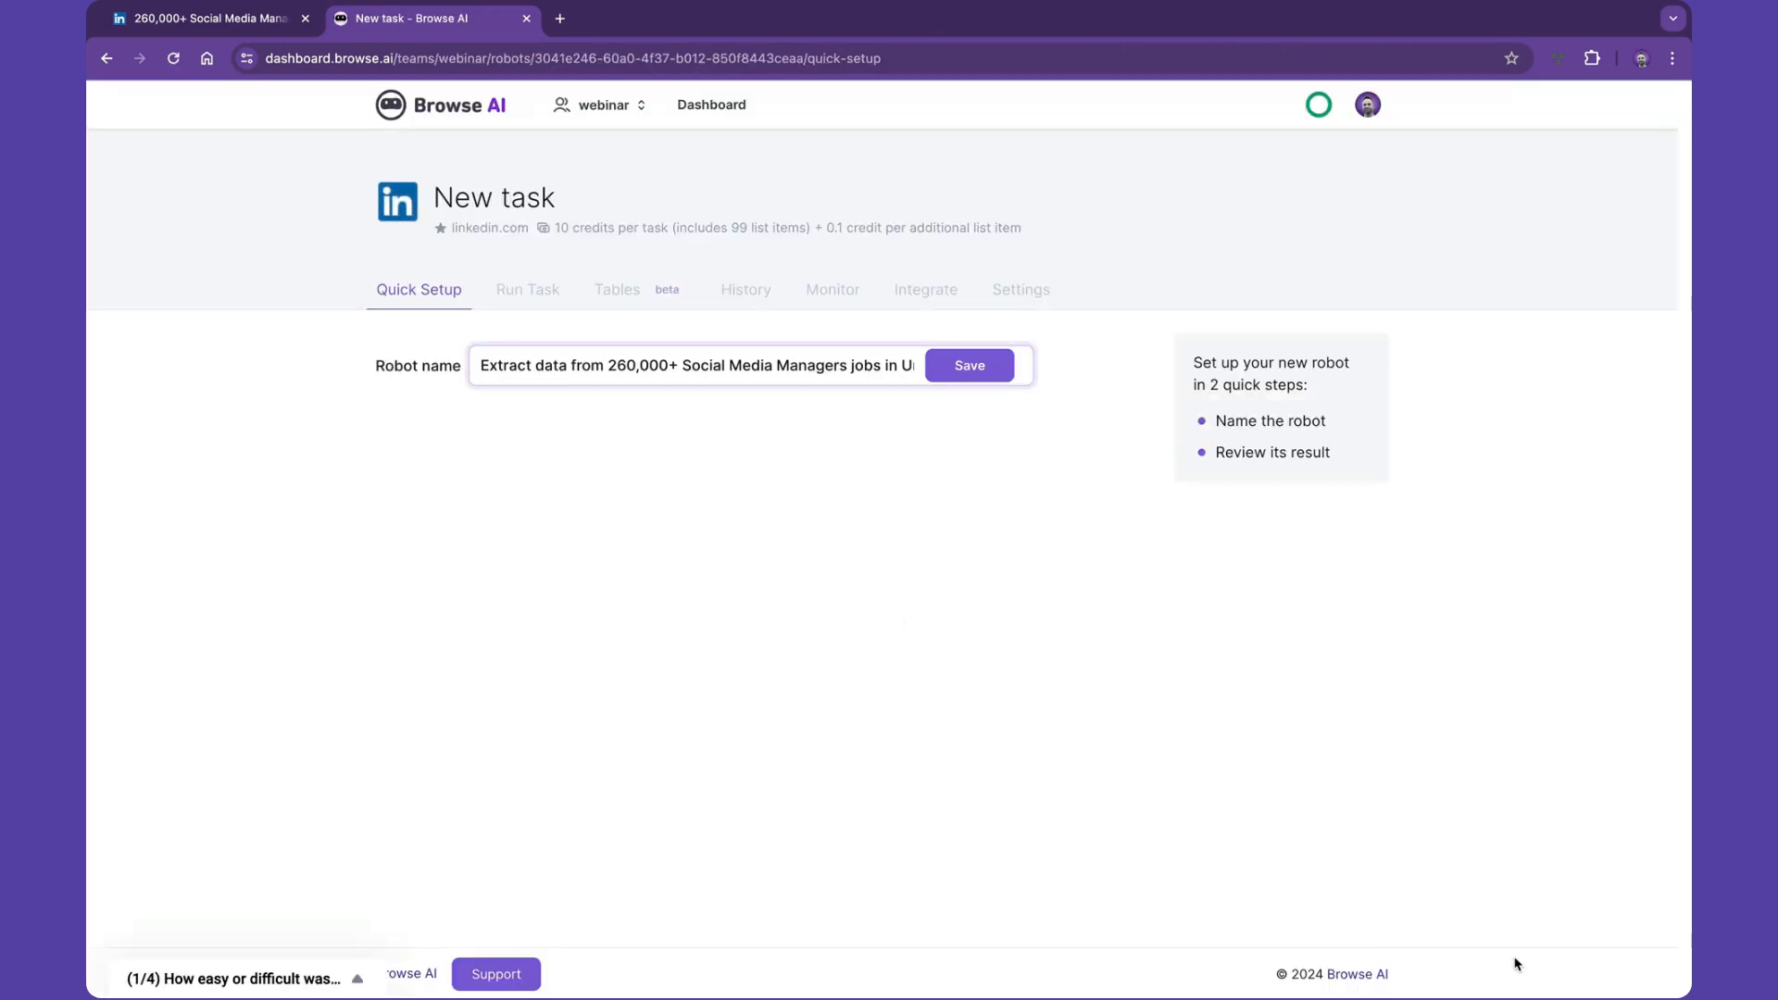
drag(684, 365, 478, 365)
key(BackSpace)
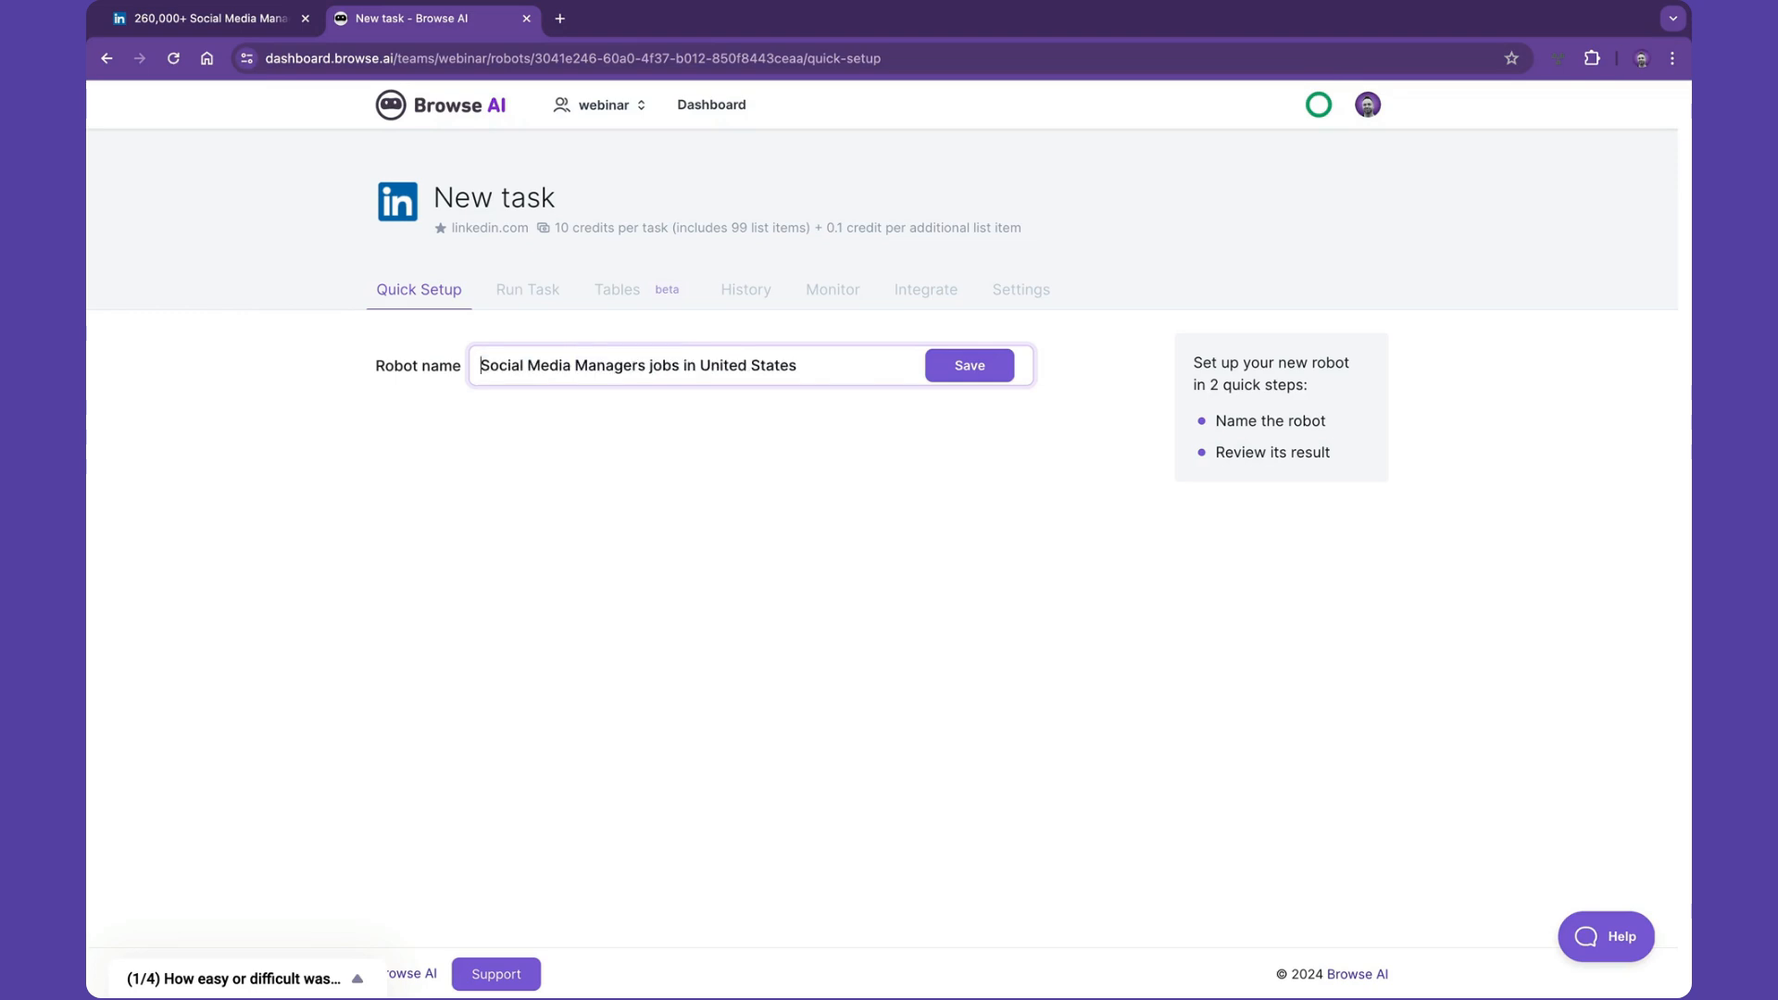
click(655, 365)
key(BackSpace)
text(J)
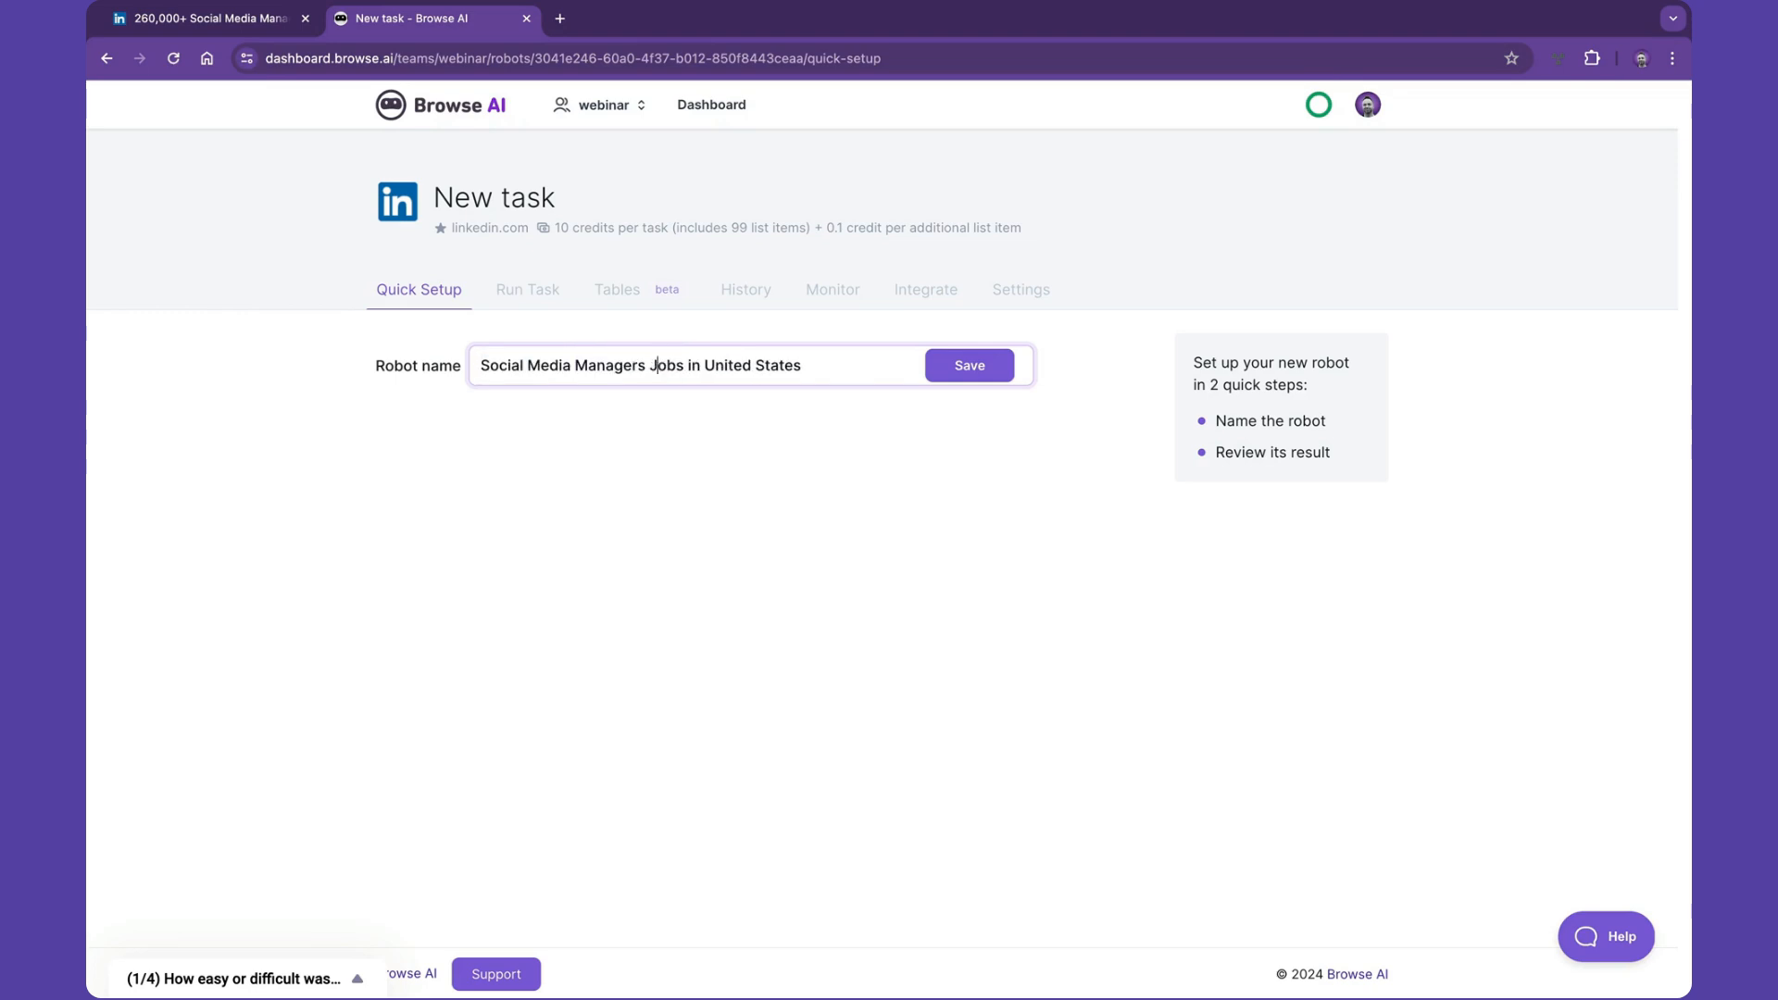
key(Return)
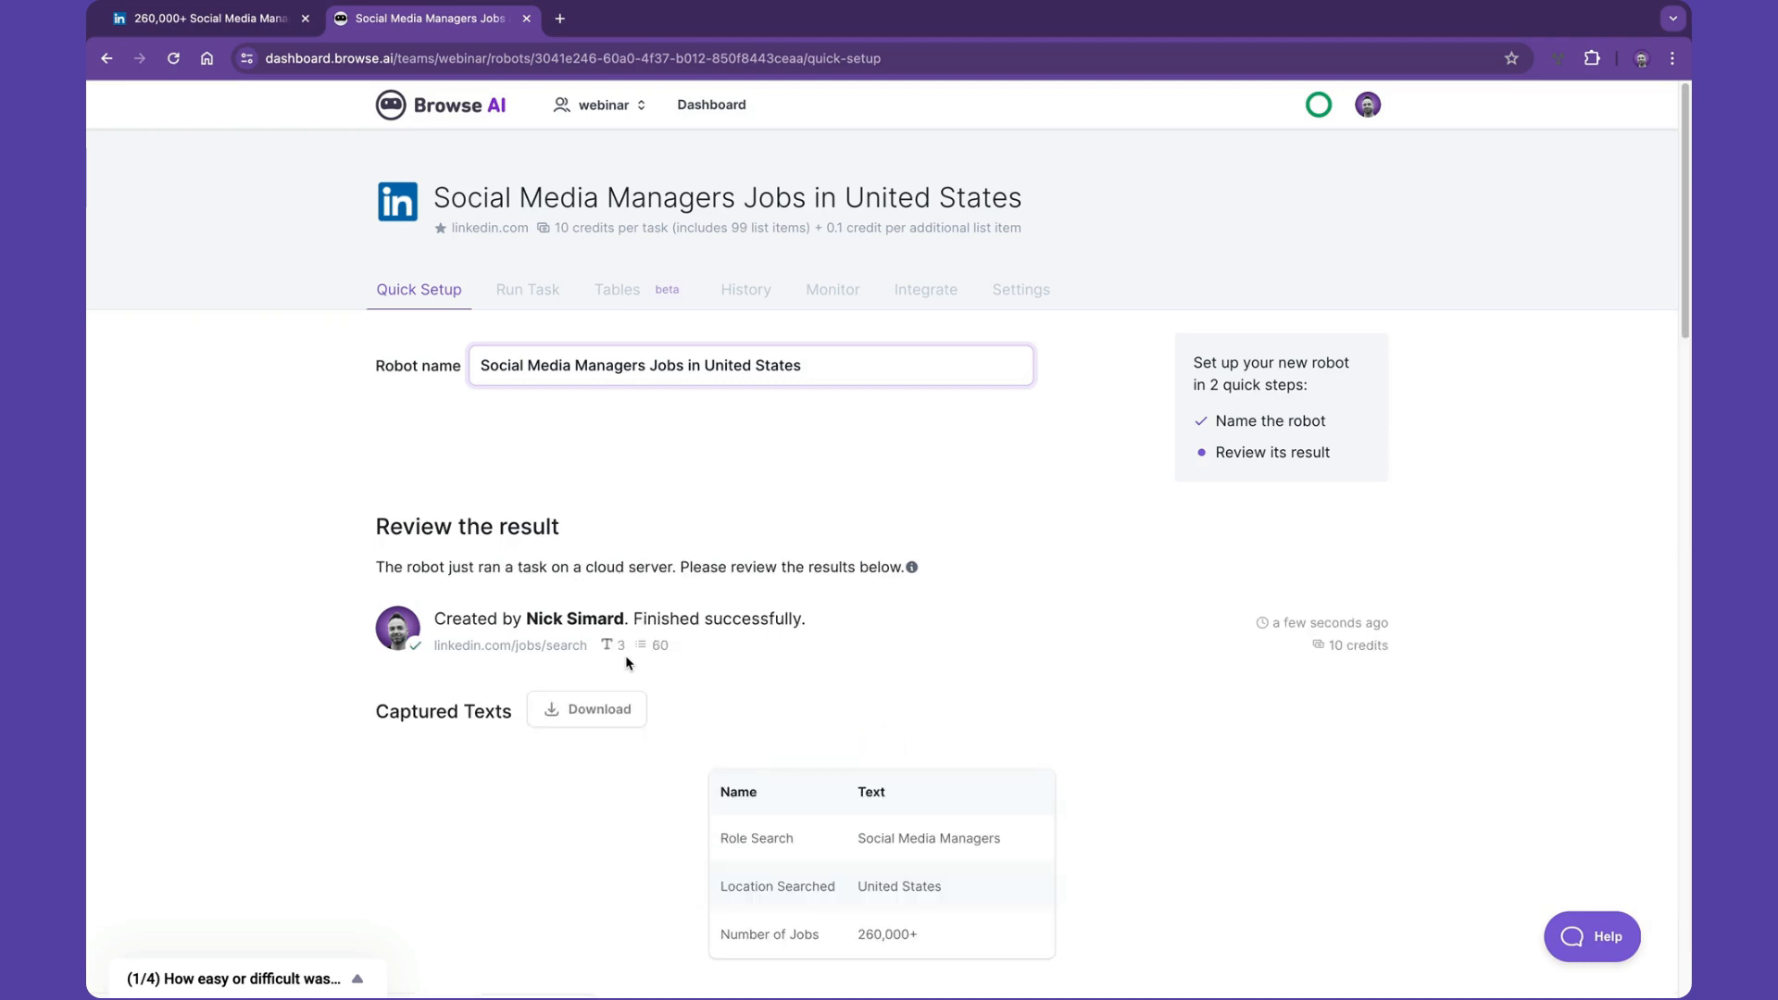
- Review the robot's captured texts, jobs list and steps, then approve the results as looking good
scroll(625, 654, down, 3)
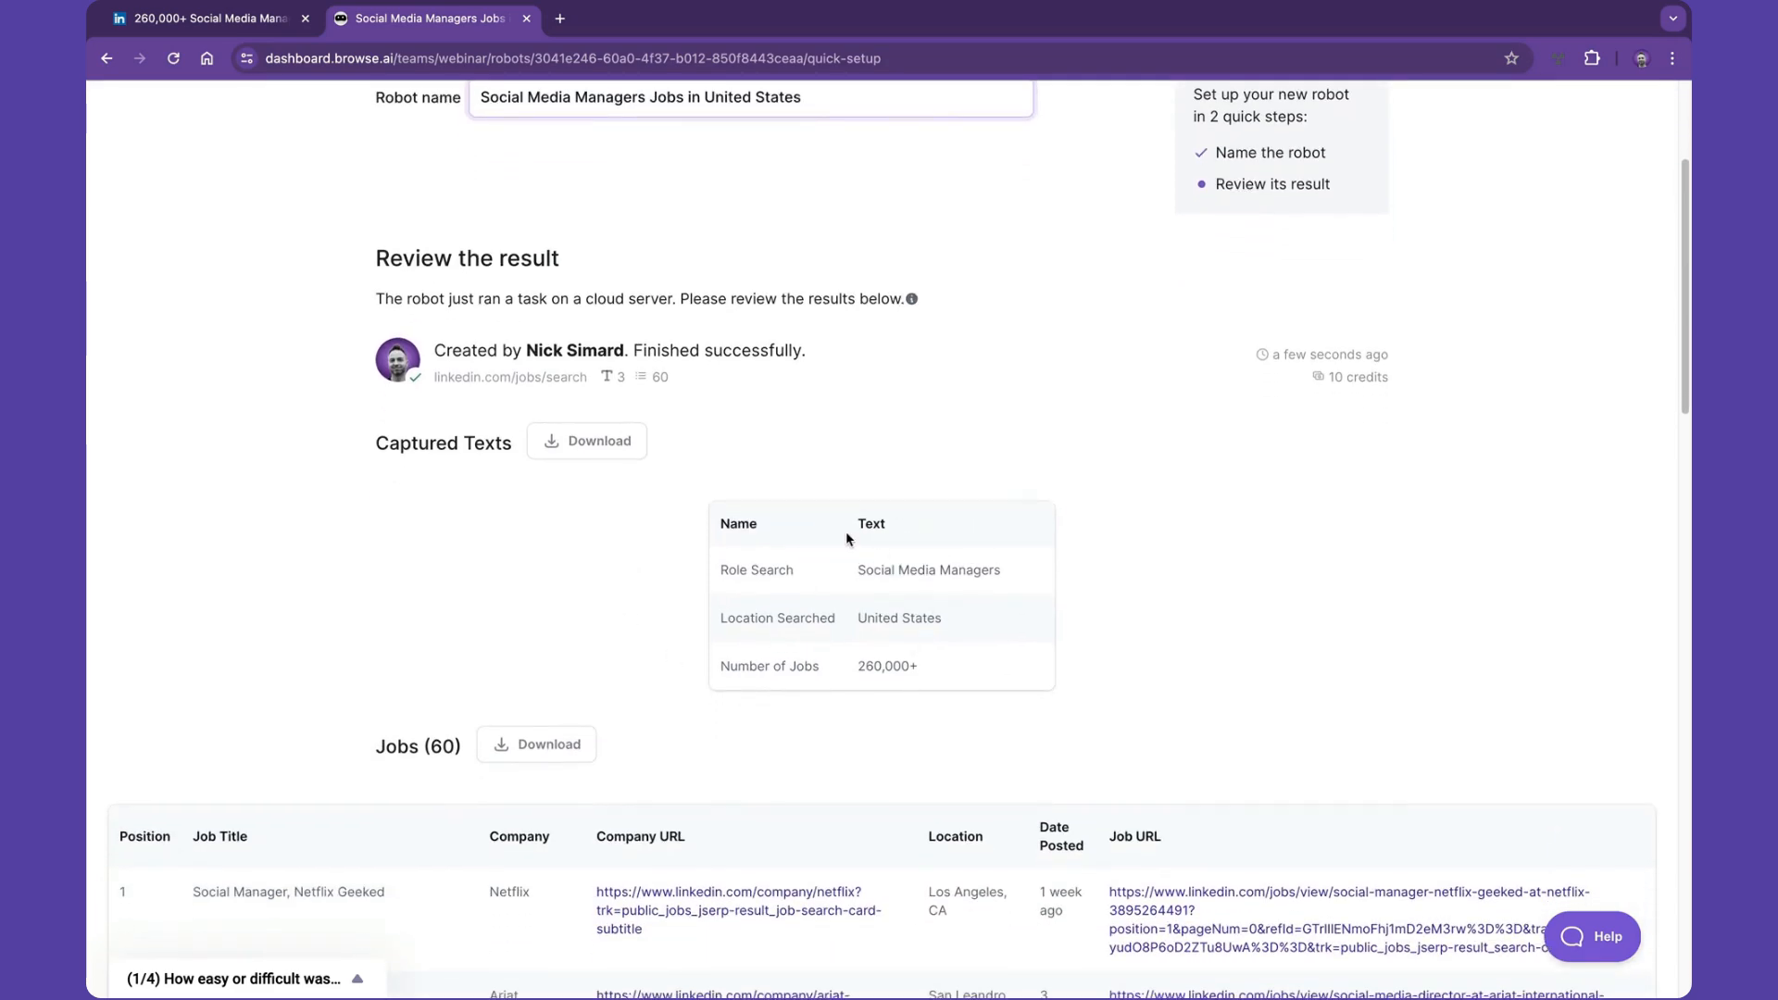
scroll(847, 539, down, 5)
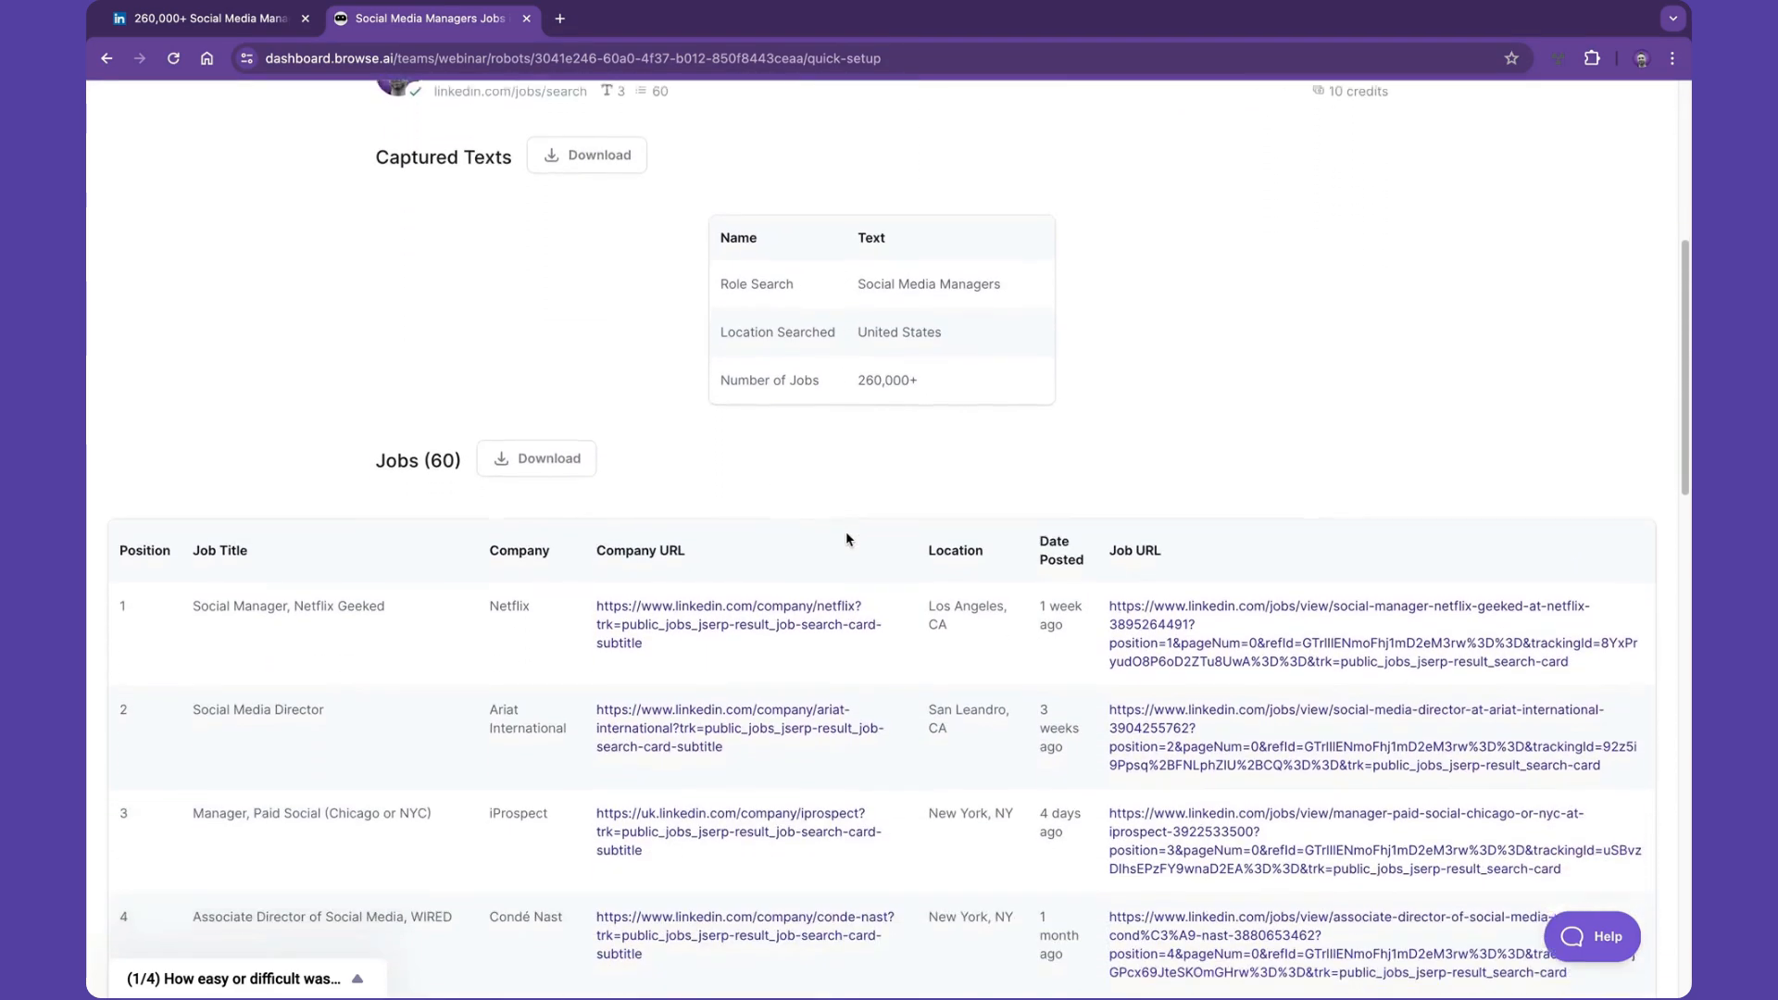
scroll(846, 539, down, 15)
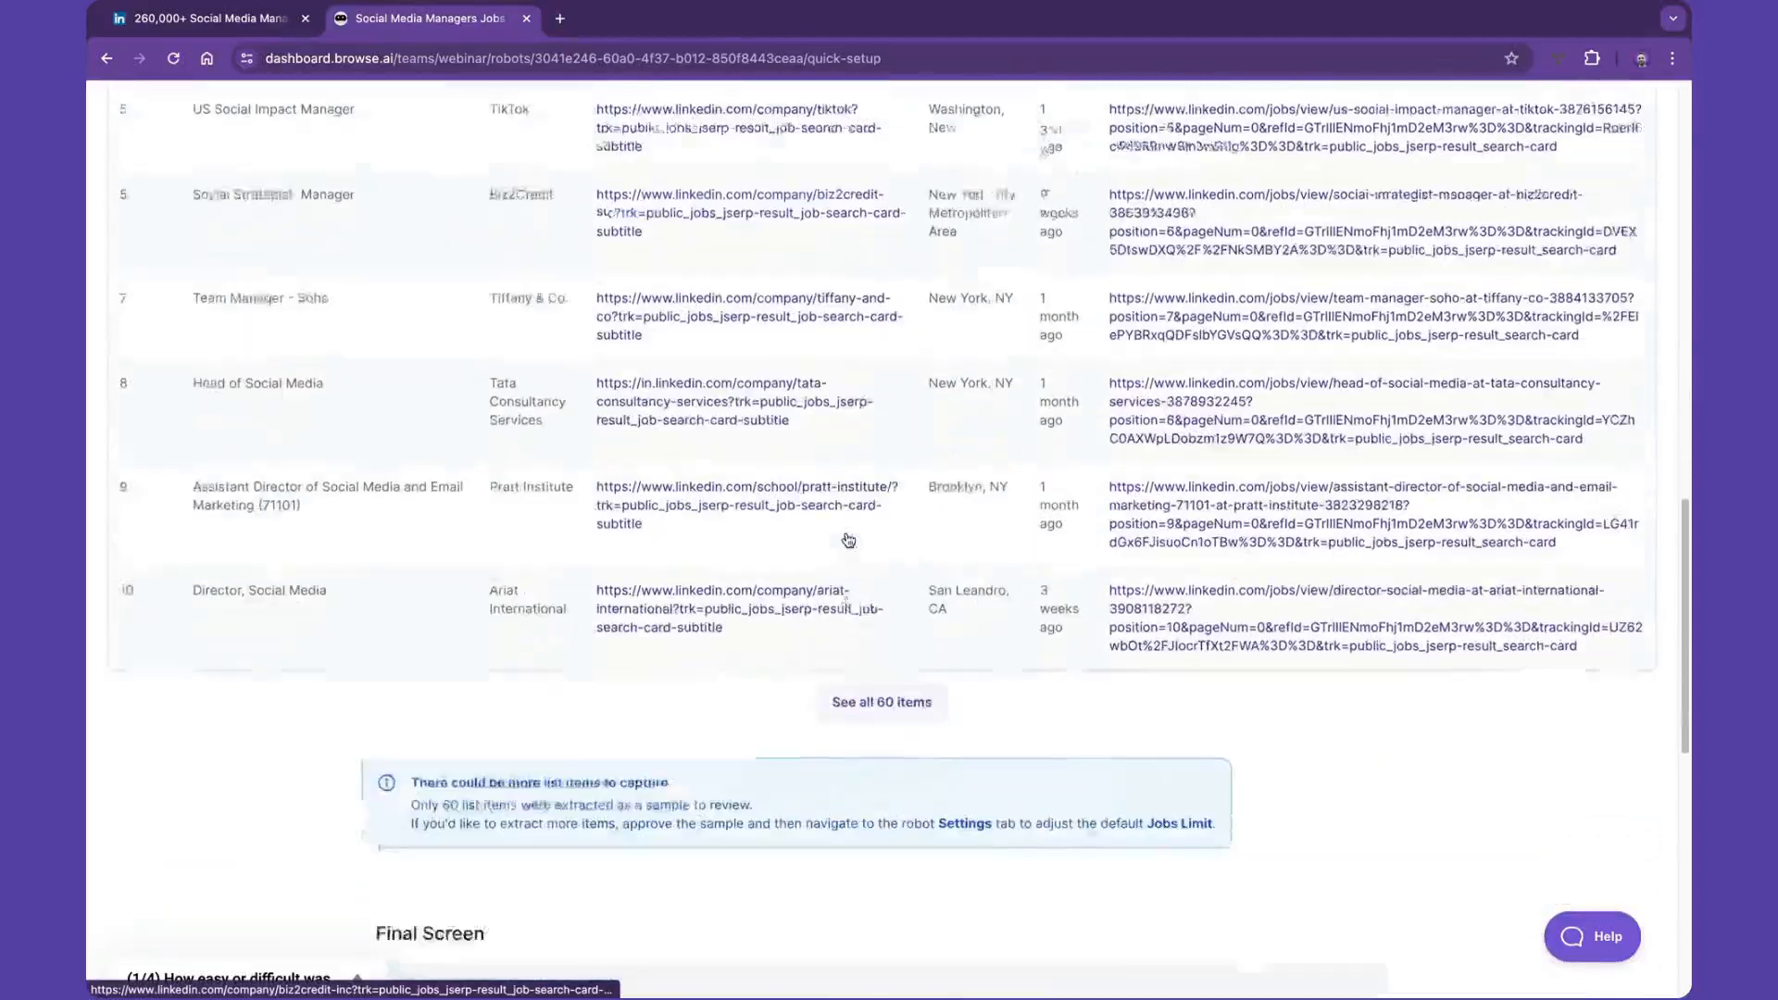
scroll(848, 540, down, 6)
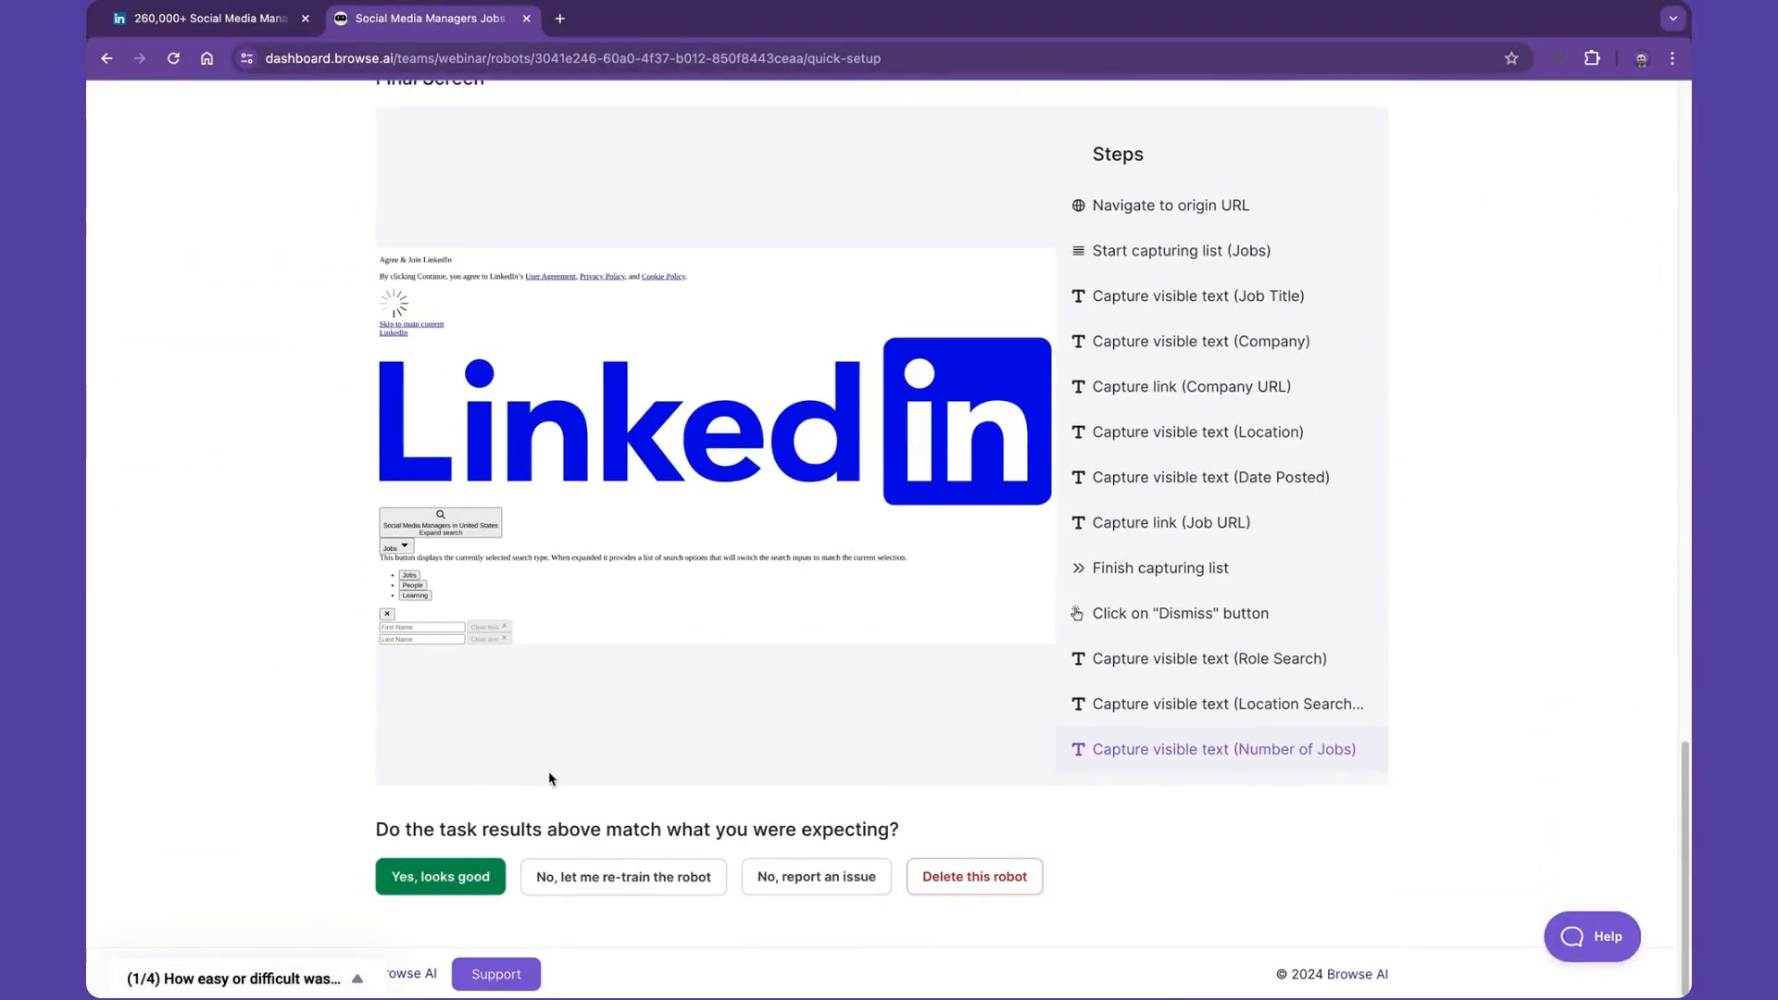
click(420, 880)
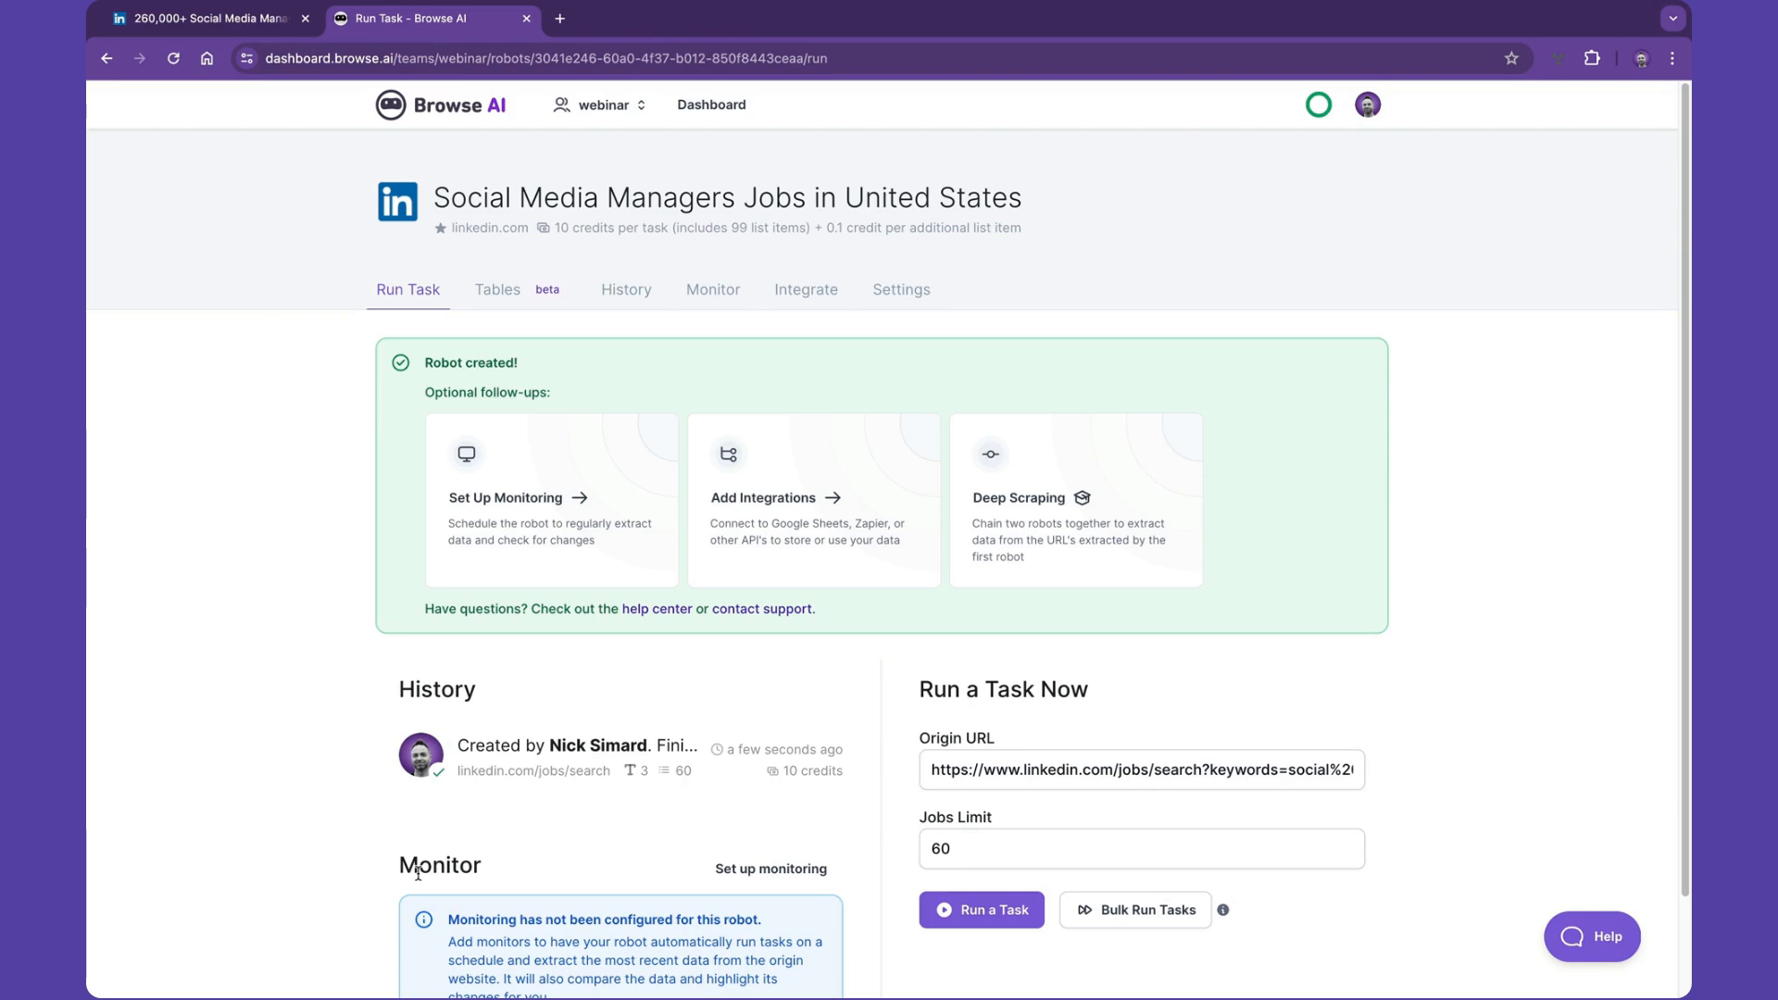
- Set up a monitor running once every day on weekdays only, at around 12:00 PM
click(536, 529)
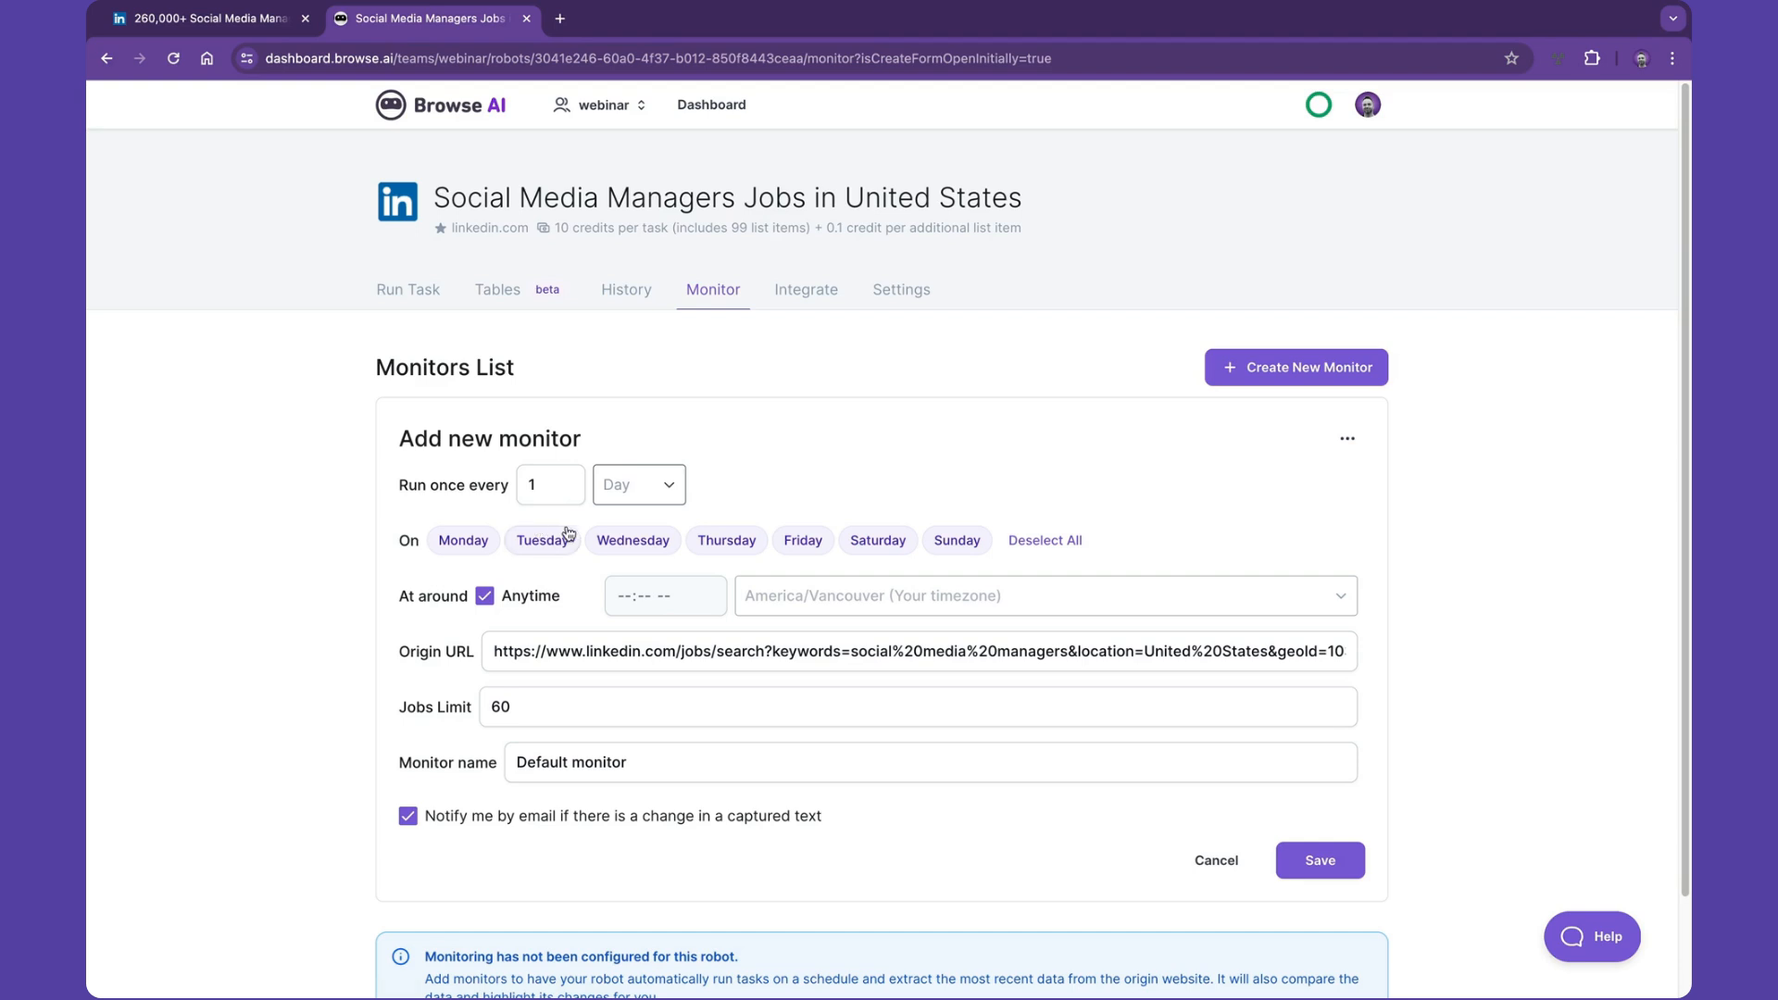
click(865, 545)
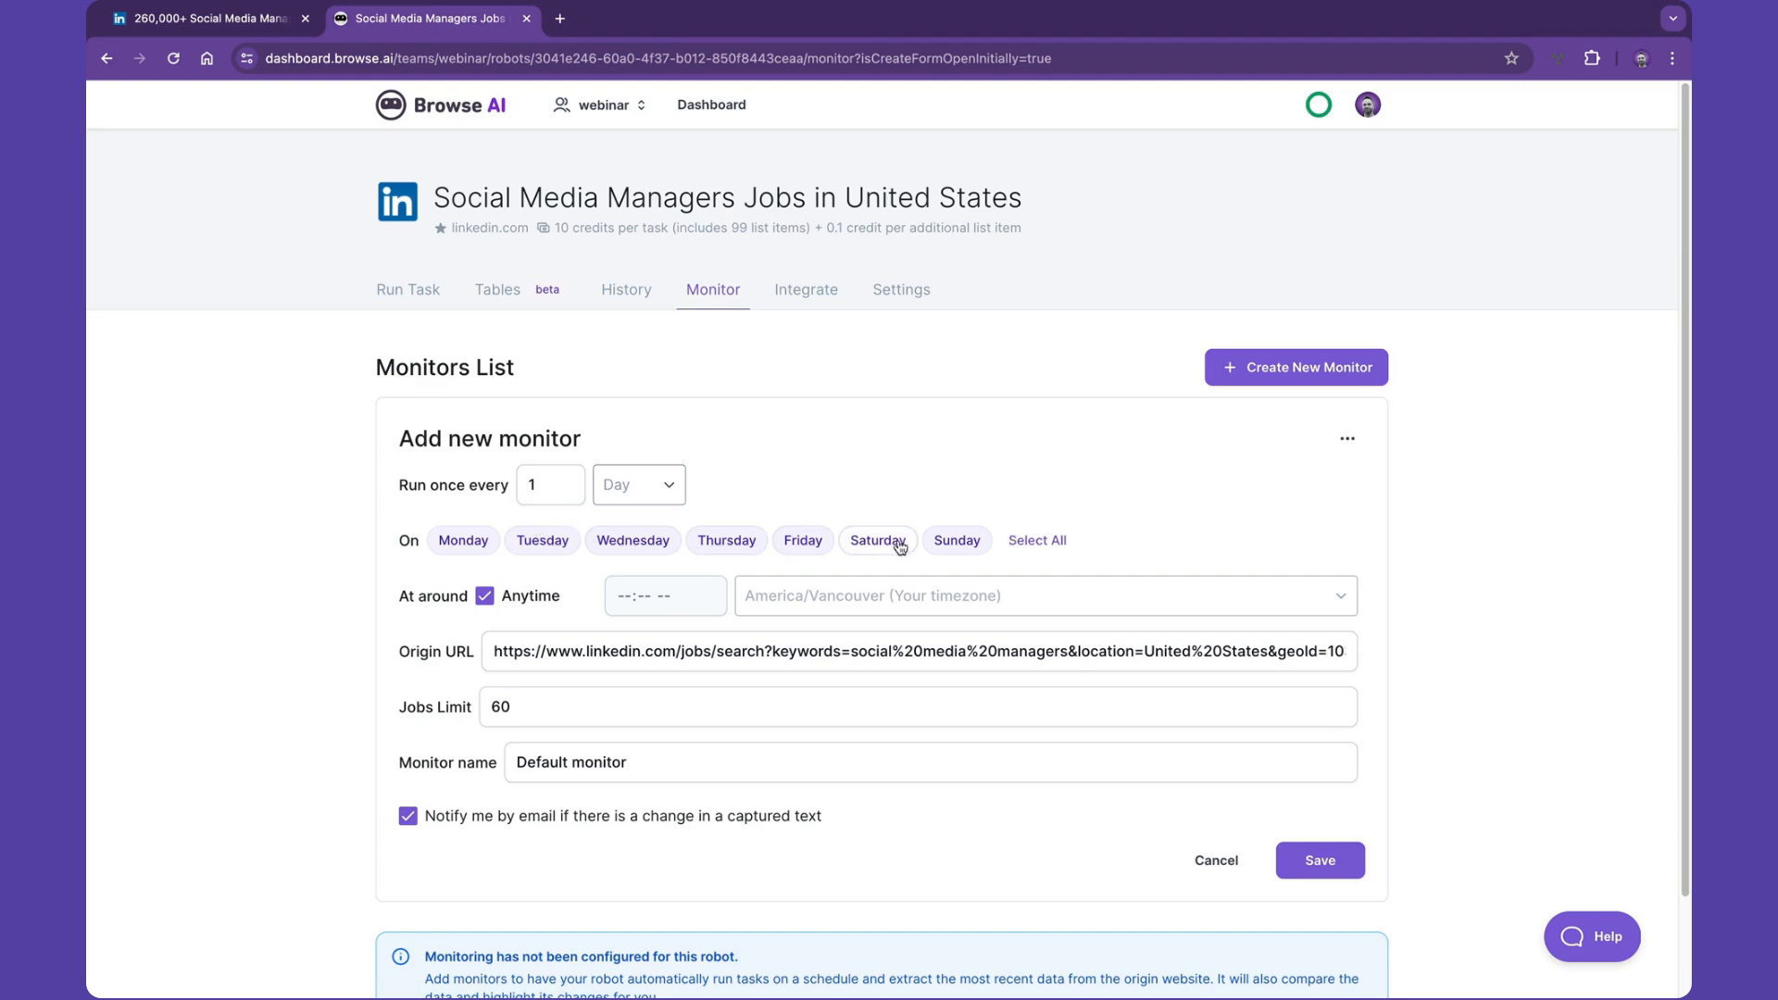
click(948, 543)
click(485, 597)
click(623, 598)
text(1200)
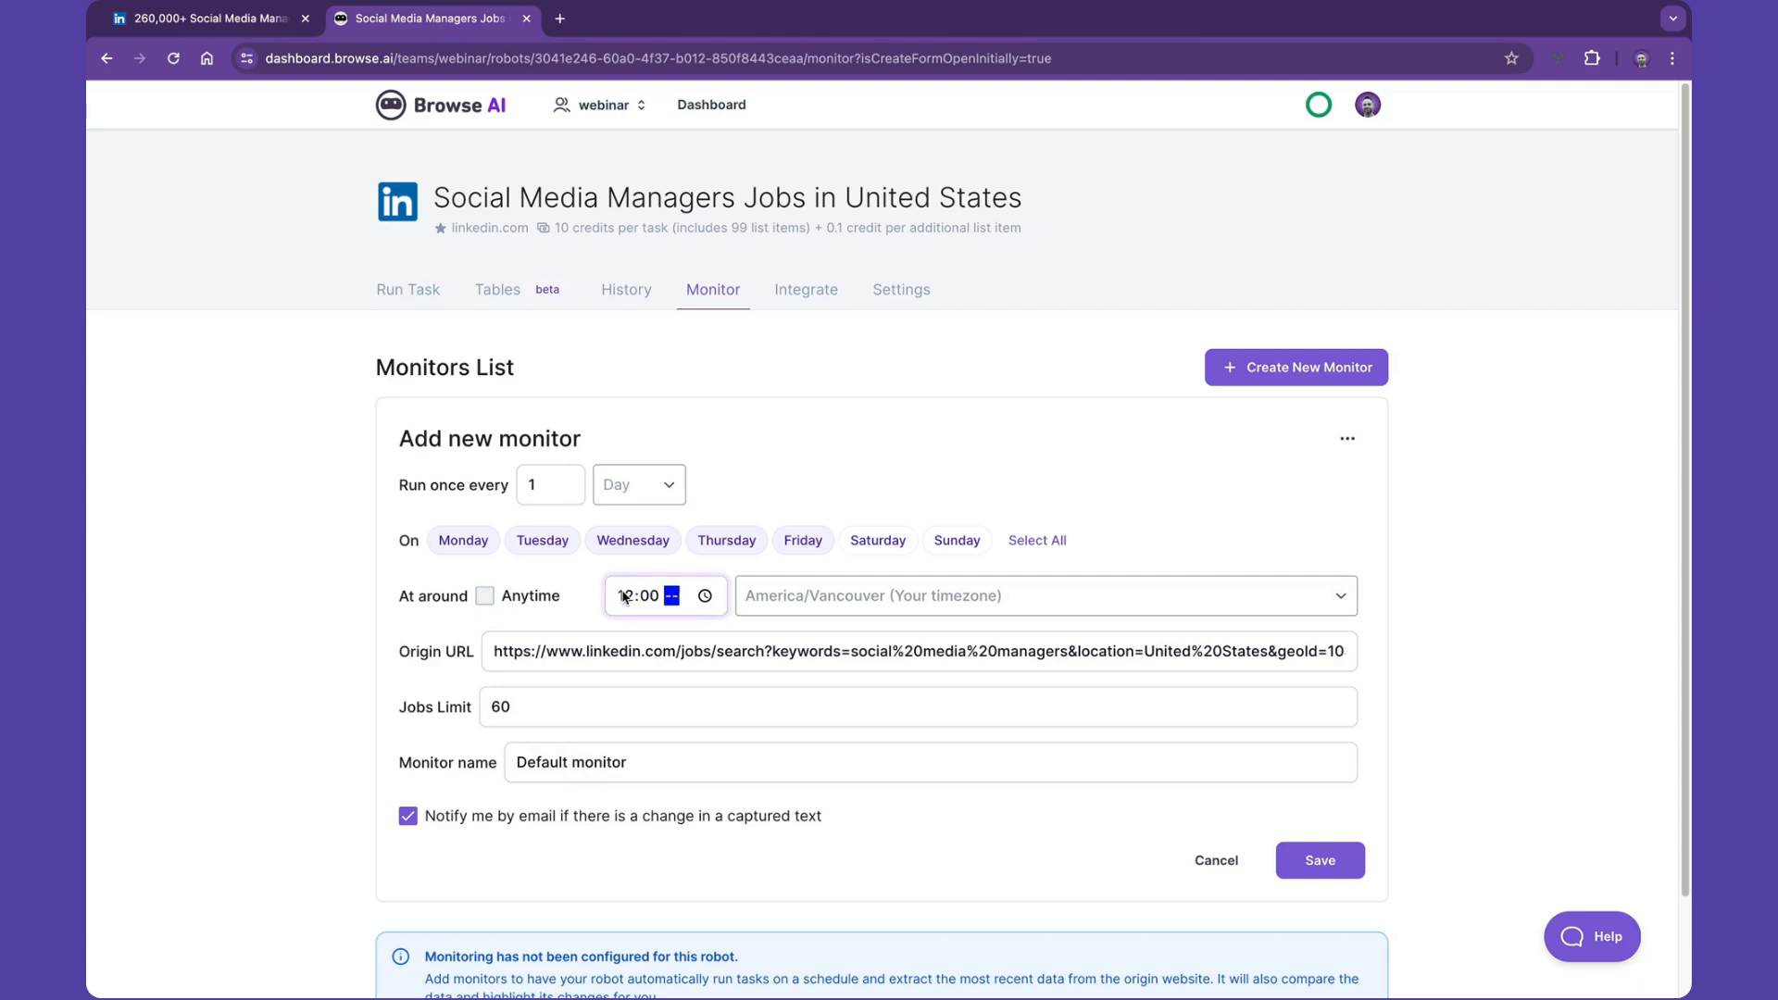
text(p)
- Name the monitor 'SMM Check Weekdays', turn off email change notifications, and save it
triple_click(552, 760)
text(SMM)
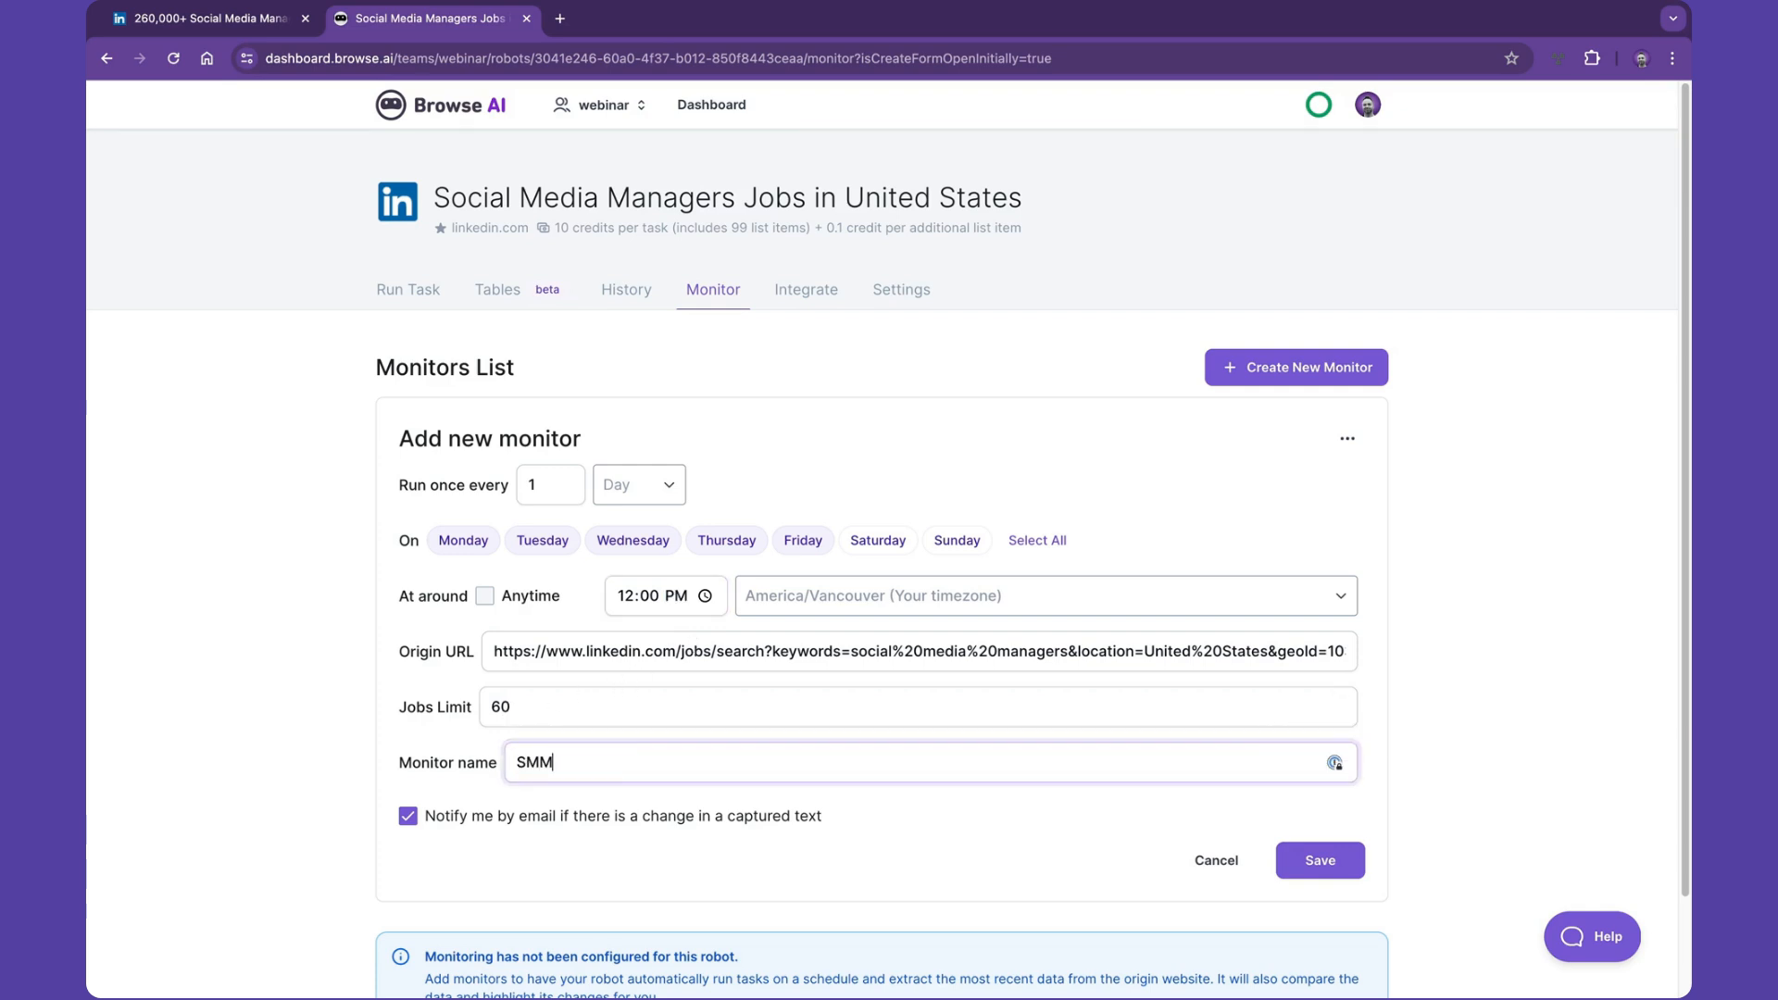
text( Check Weekdays)
click(408, 817)
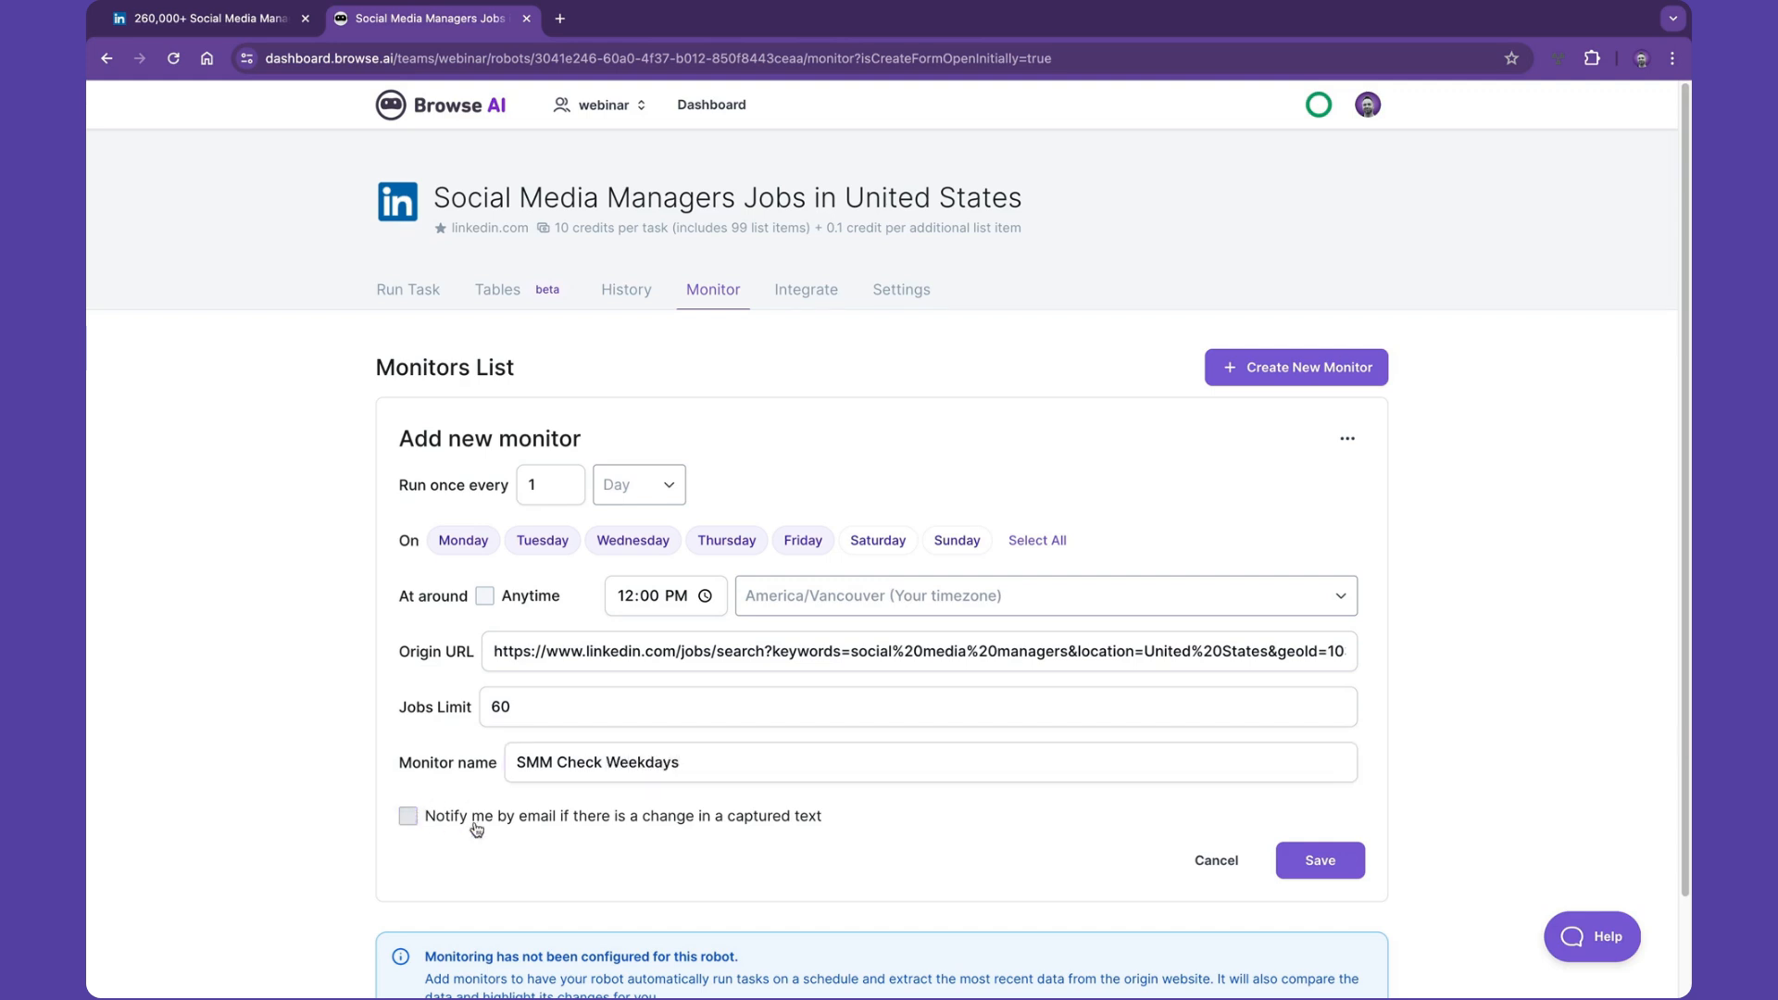
click(1295, 864)
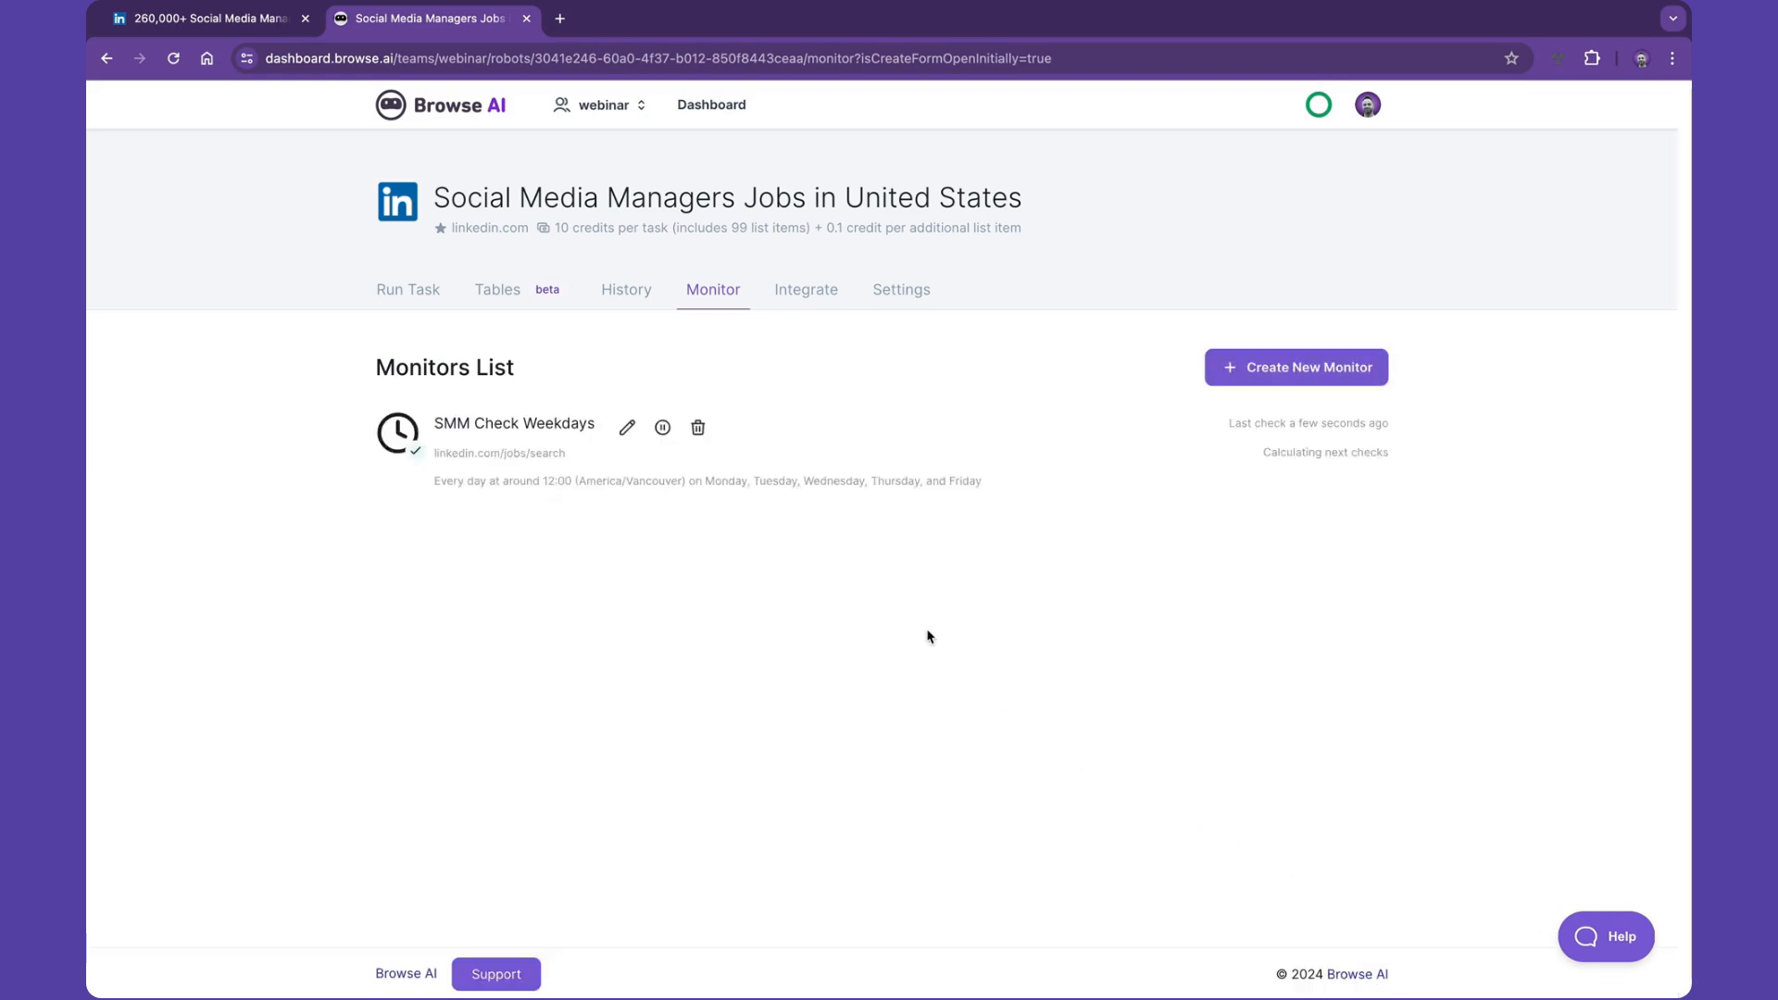
- Open the robot's Tables view, browse the extracted Jobs list, and open its export options
click(501, 291)
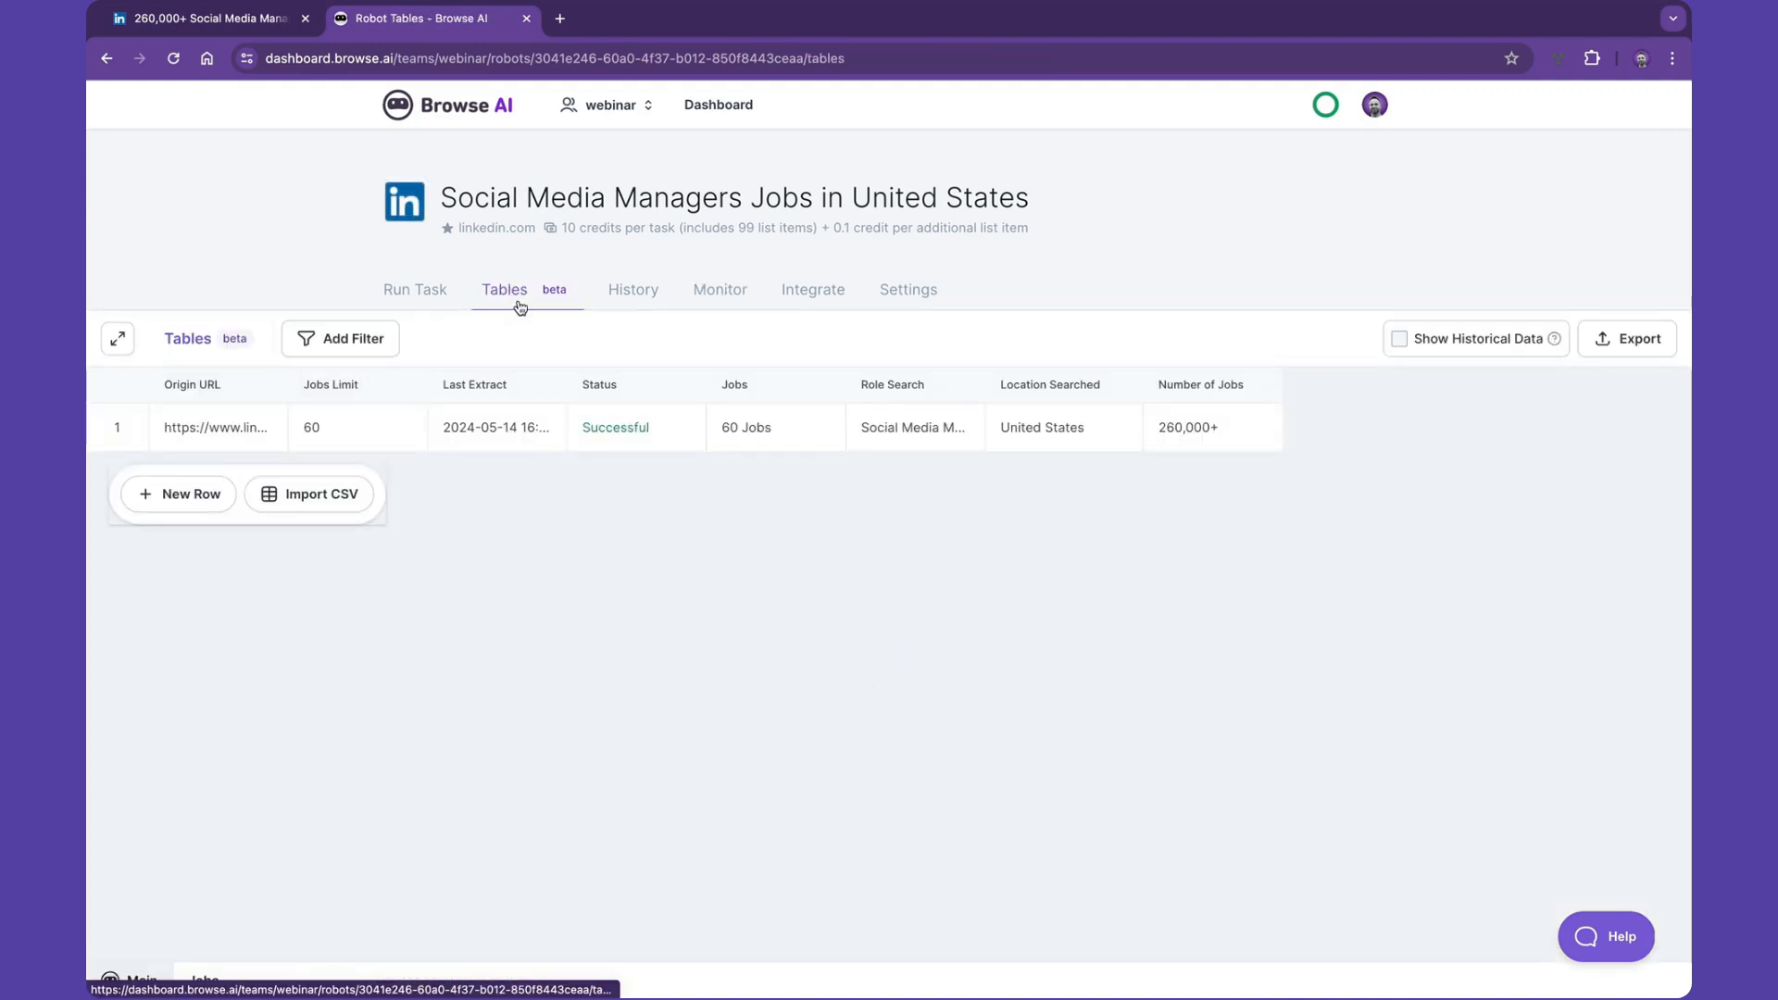
click(813, 430)
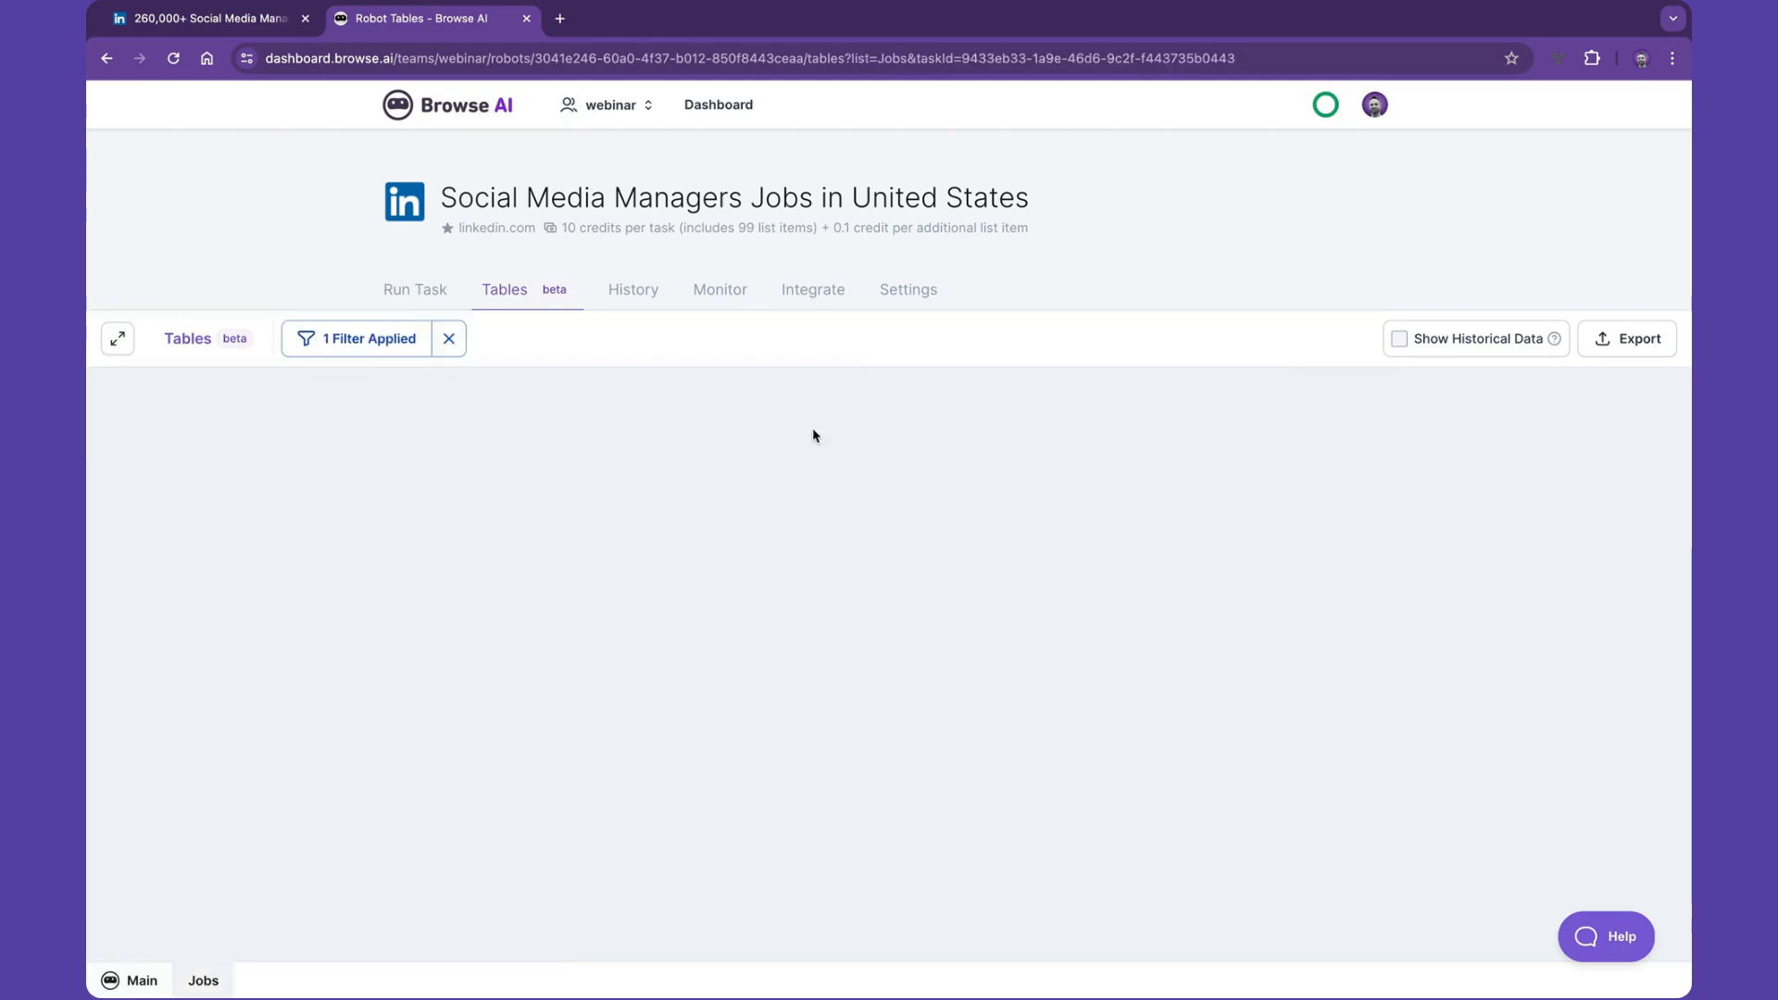
scroll(734, 507, down, 11)
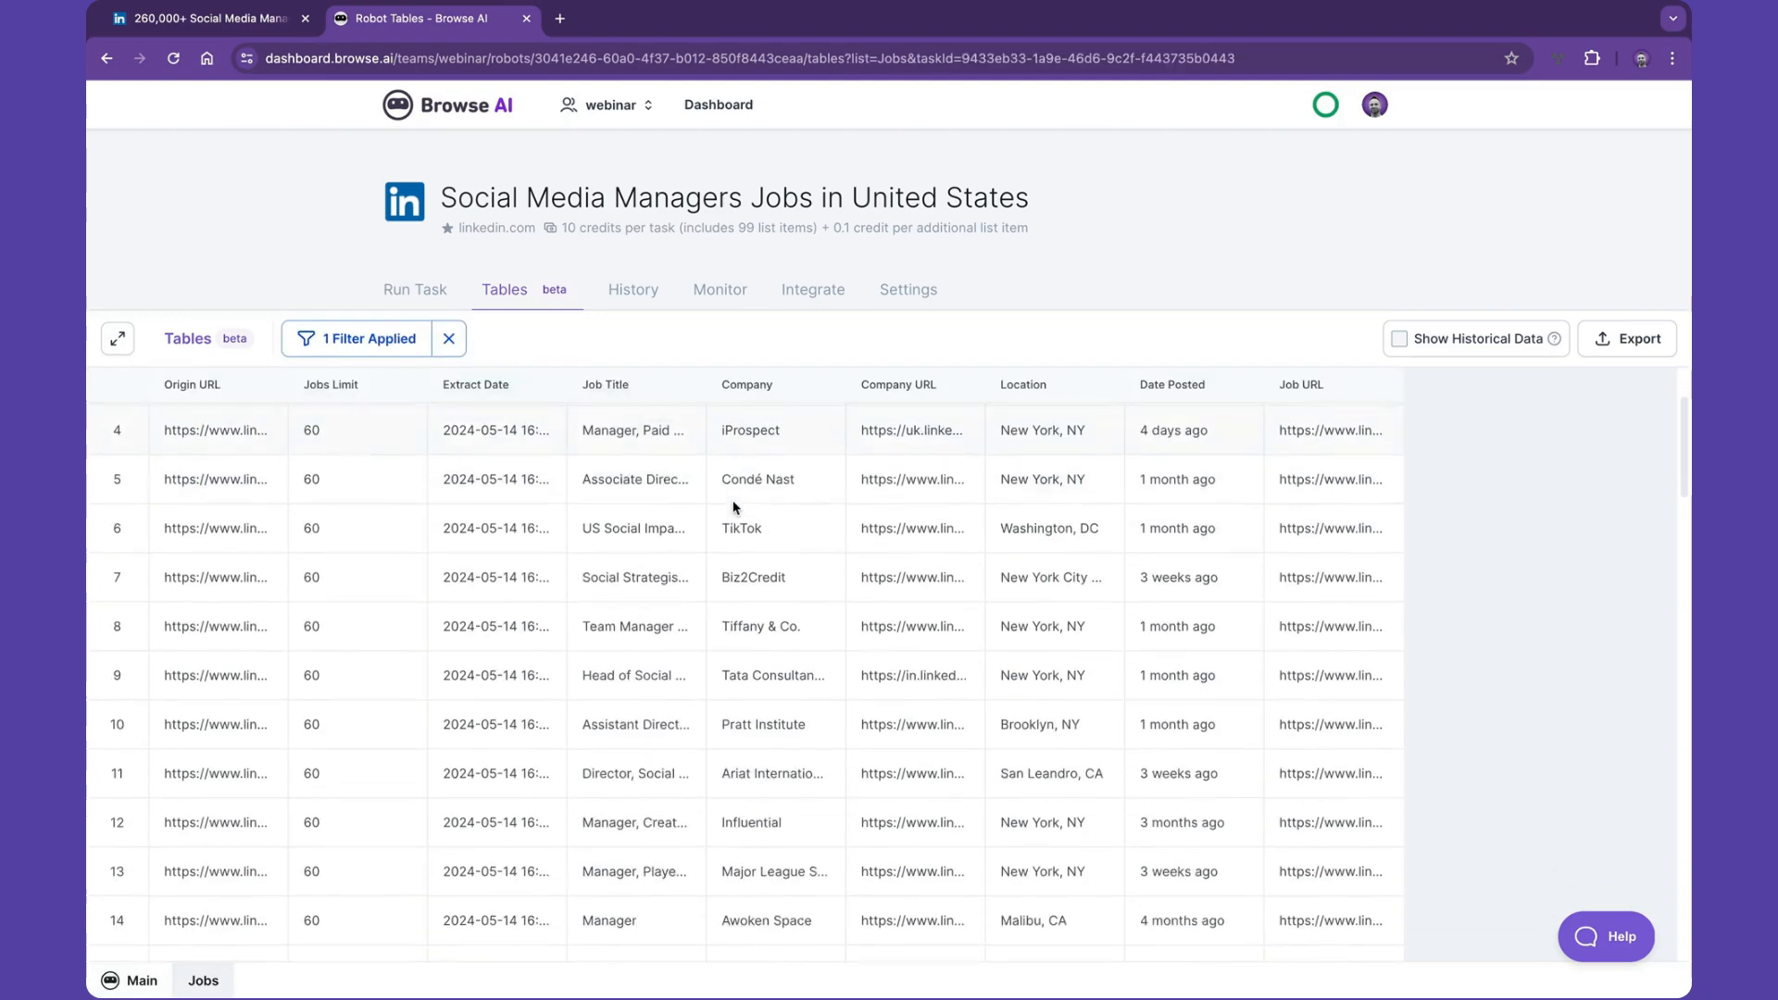
scroll(733, 508, down, 5)
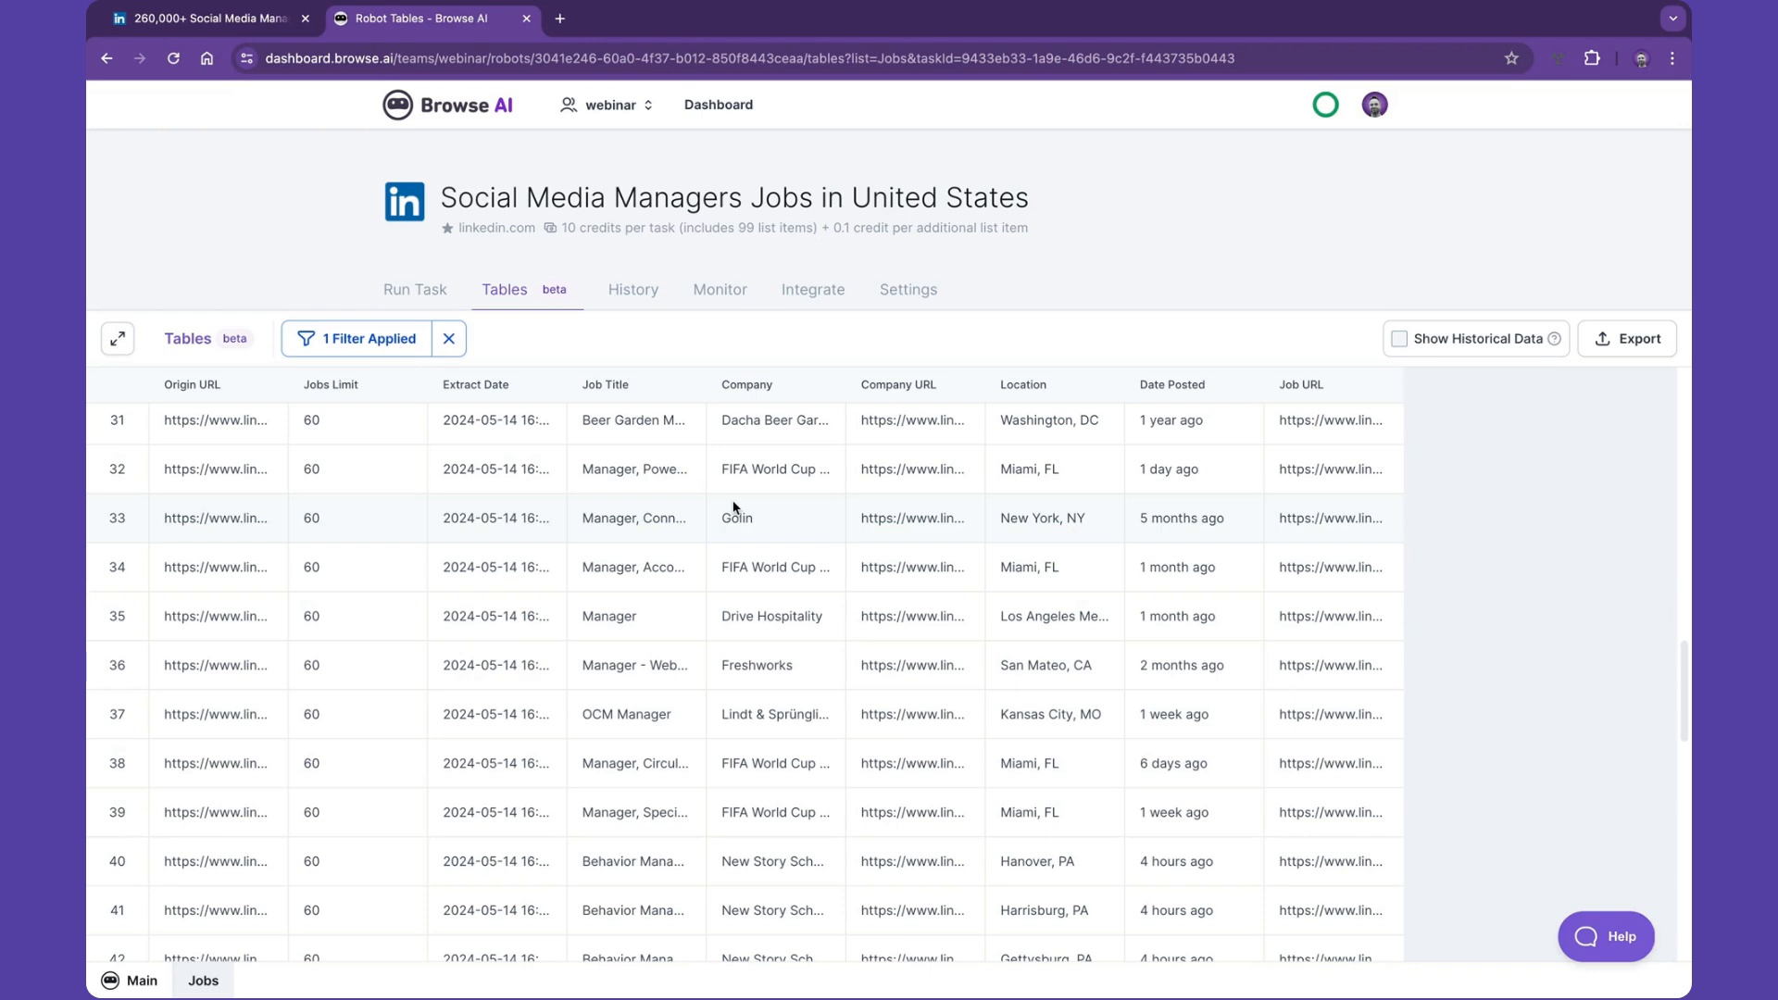
click(1630, 343)
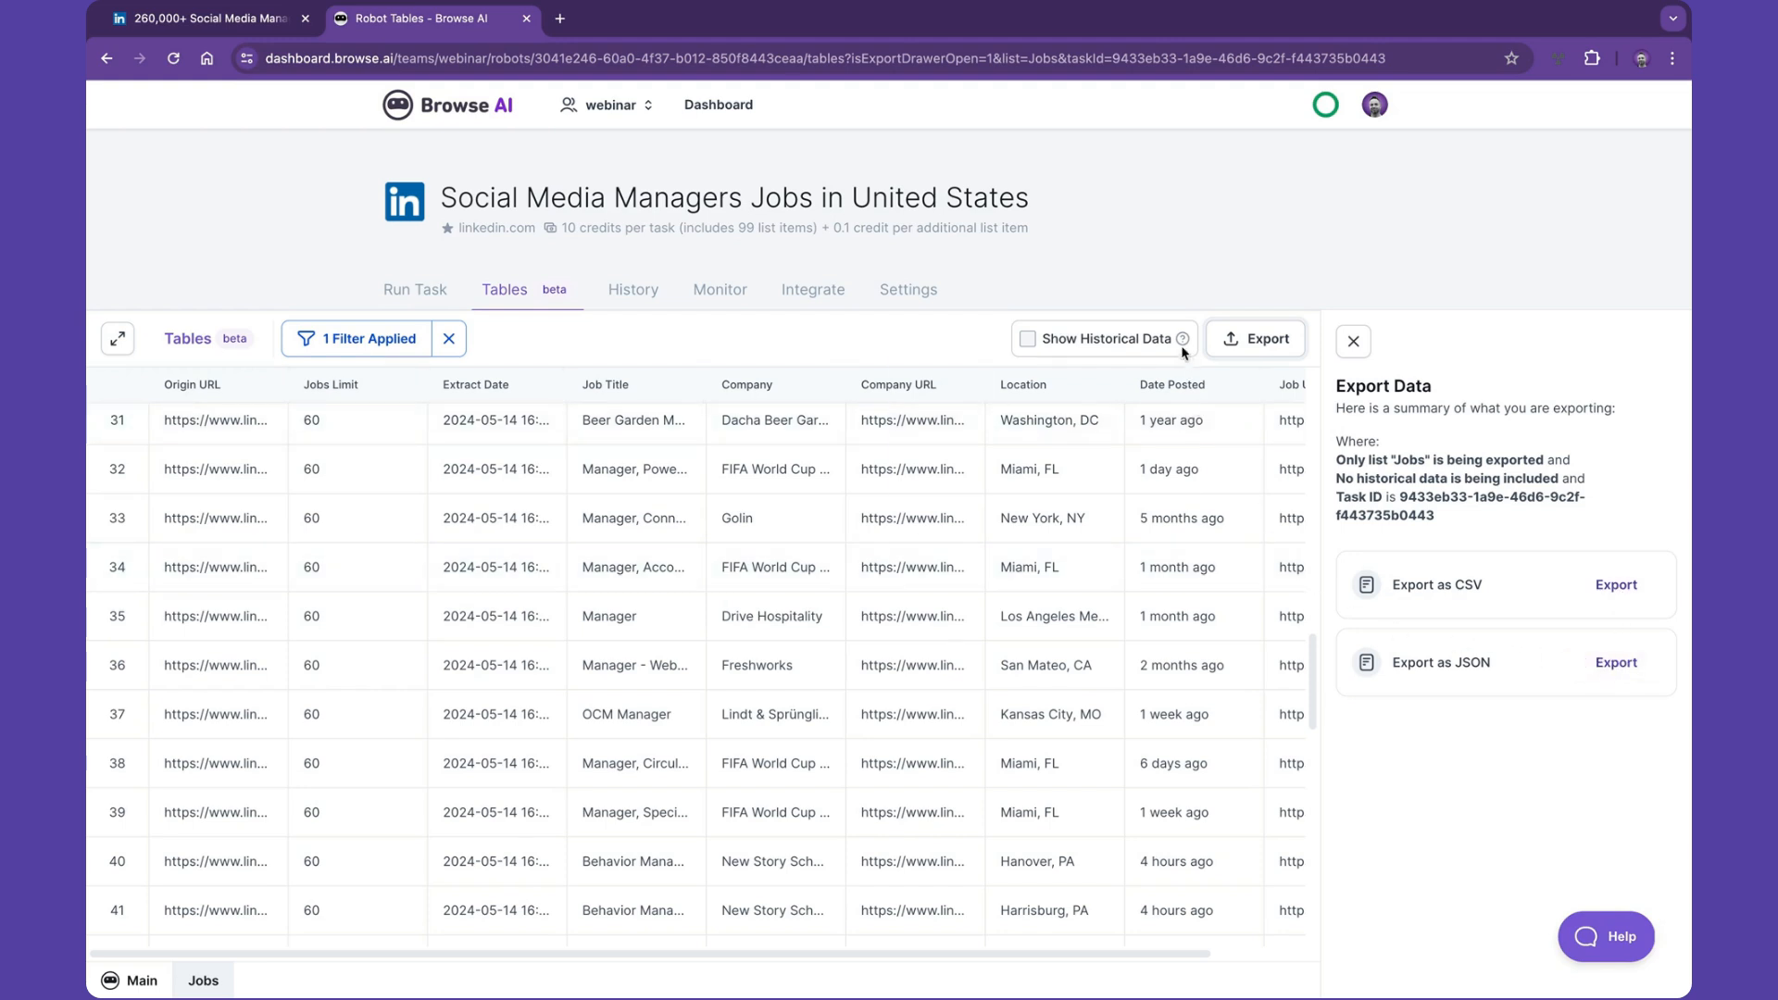
- Open the robot's integrations page and browse the available integrations
mouse_move(1184, 347)
click(822, 295)
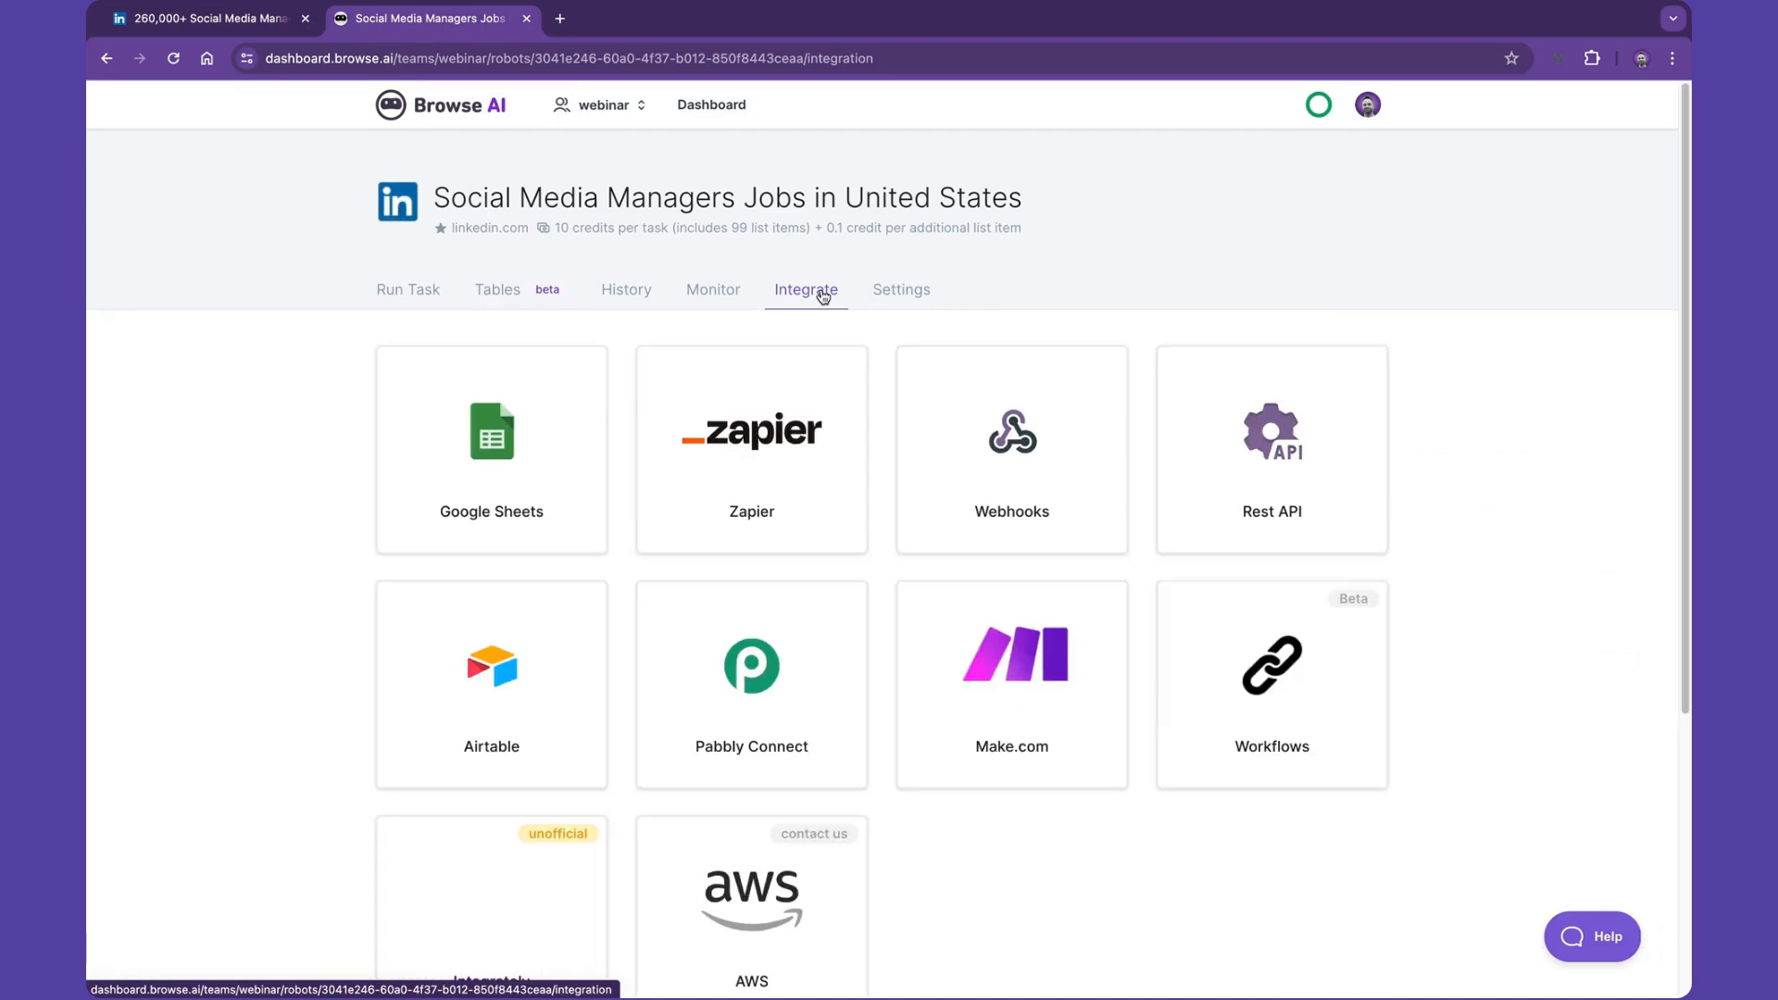
scroll(759, 363, down, 1)
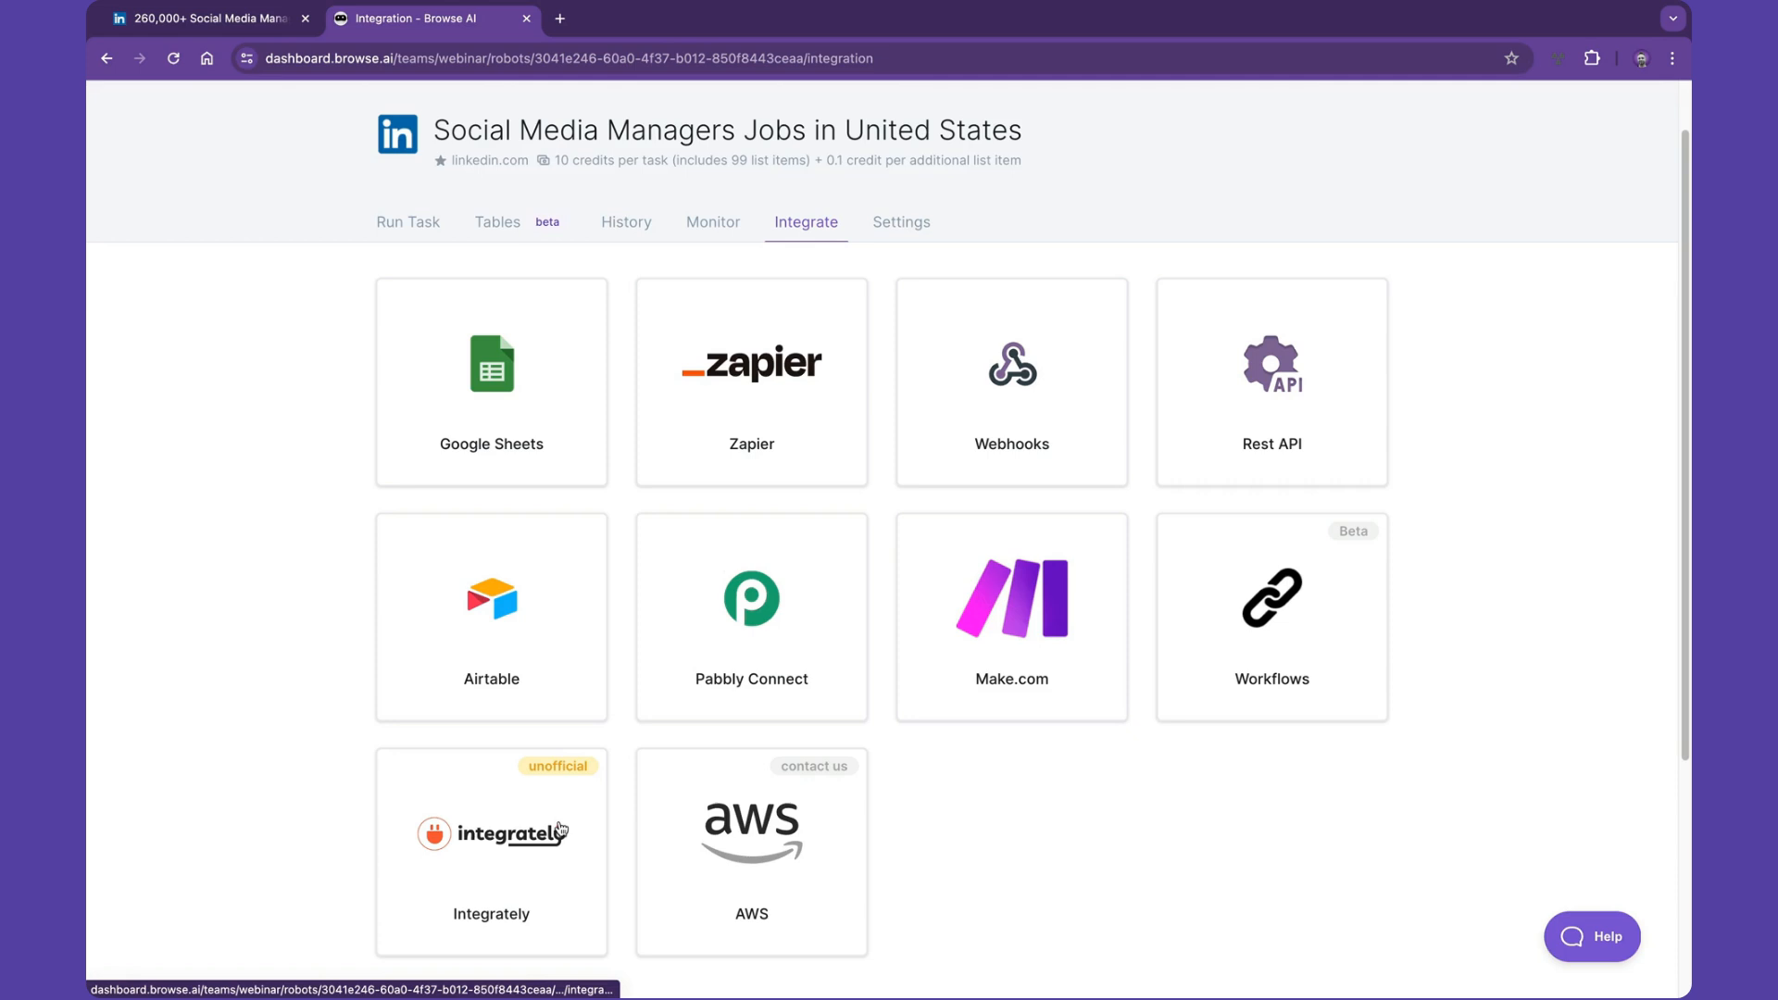
scroll(551, 875, down, 1)
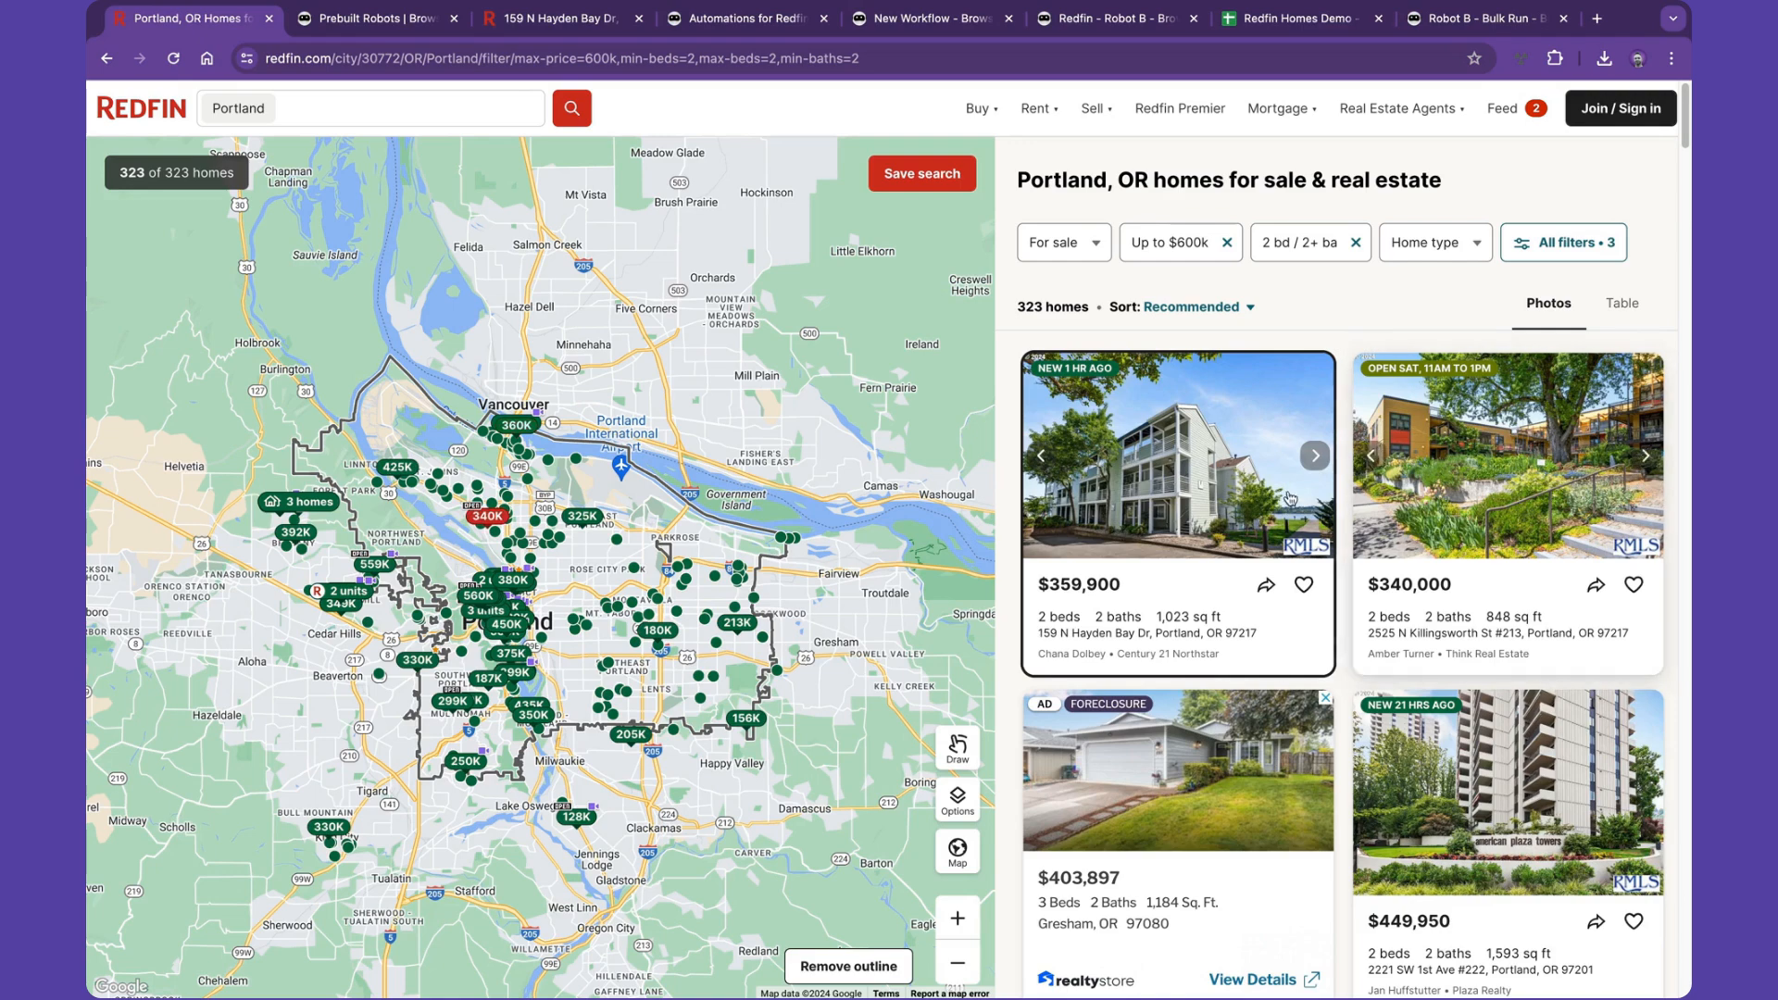
- Examine the Redfin Portland search results page and its URL
scroll(1289, 584, down, 5)
scroll(1289, 584, up, 5)
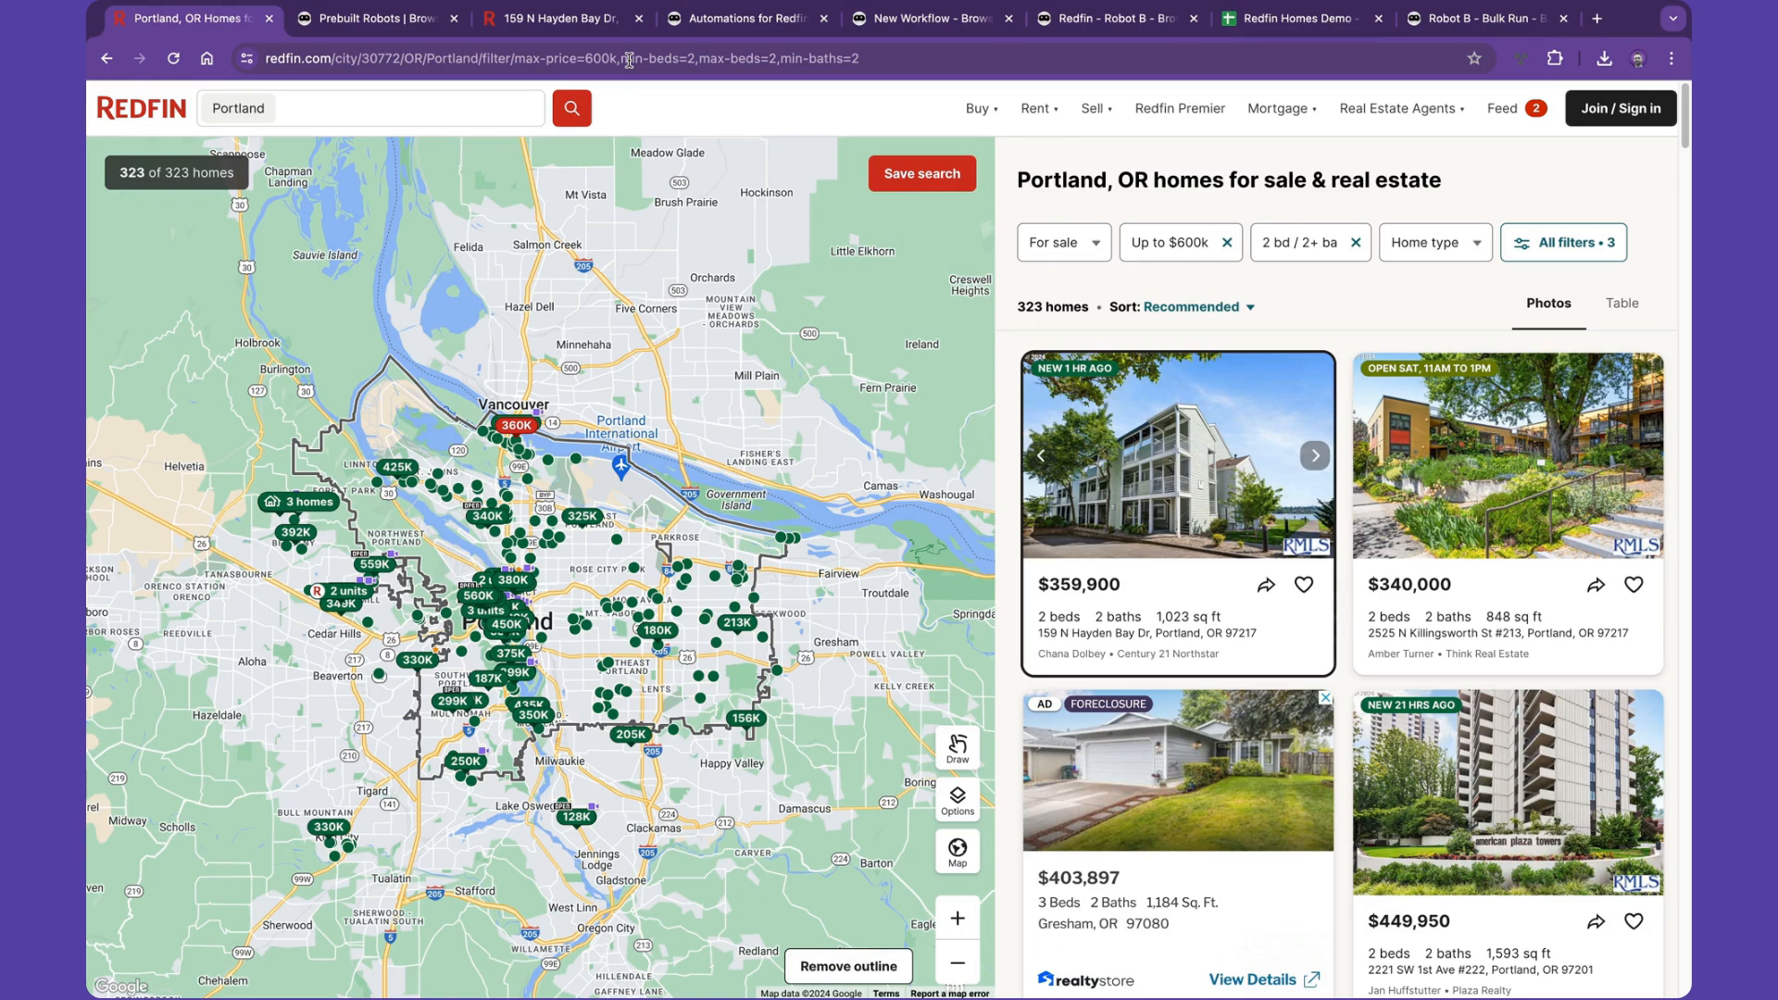
click(629, 60)
key(ctrl+c)
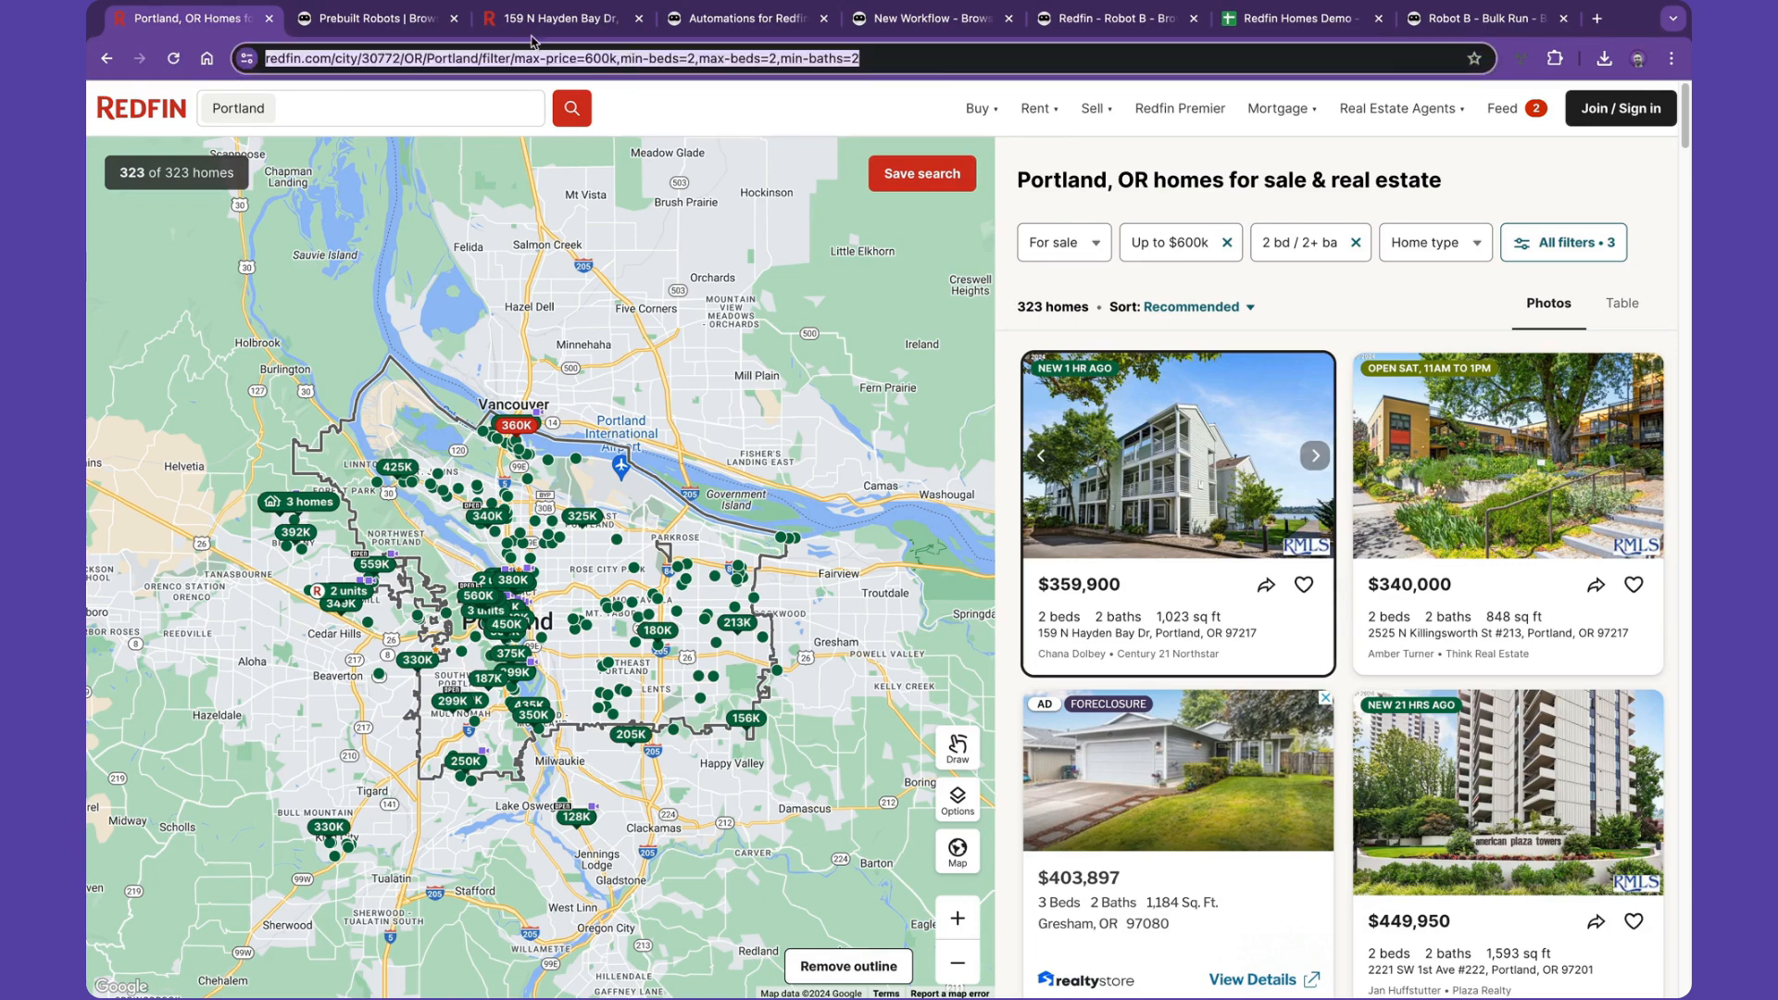
- Switch to the Prebuilt Robots page and filter it to Redfin robots
click(412, 21)
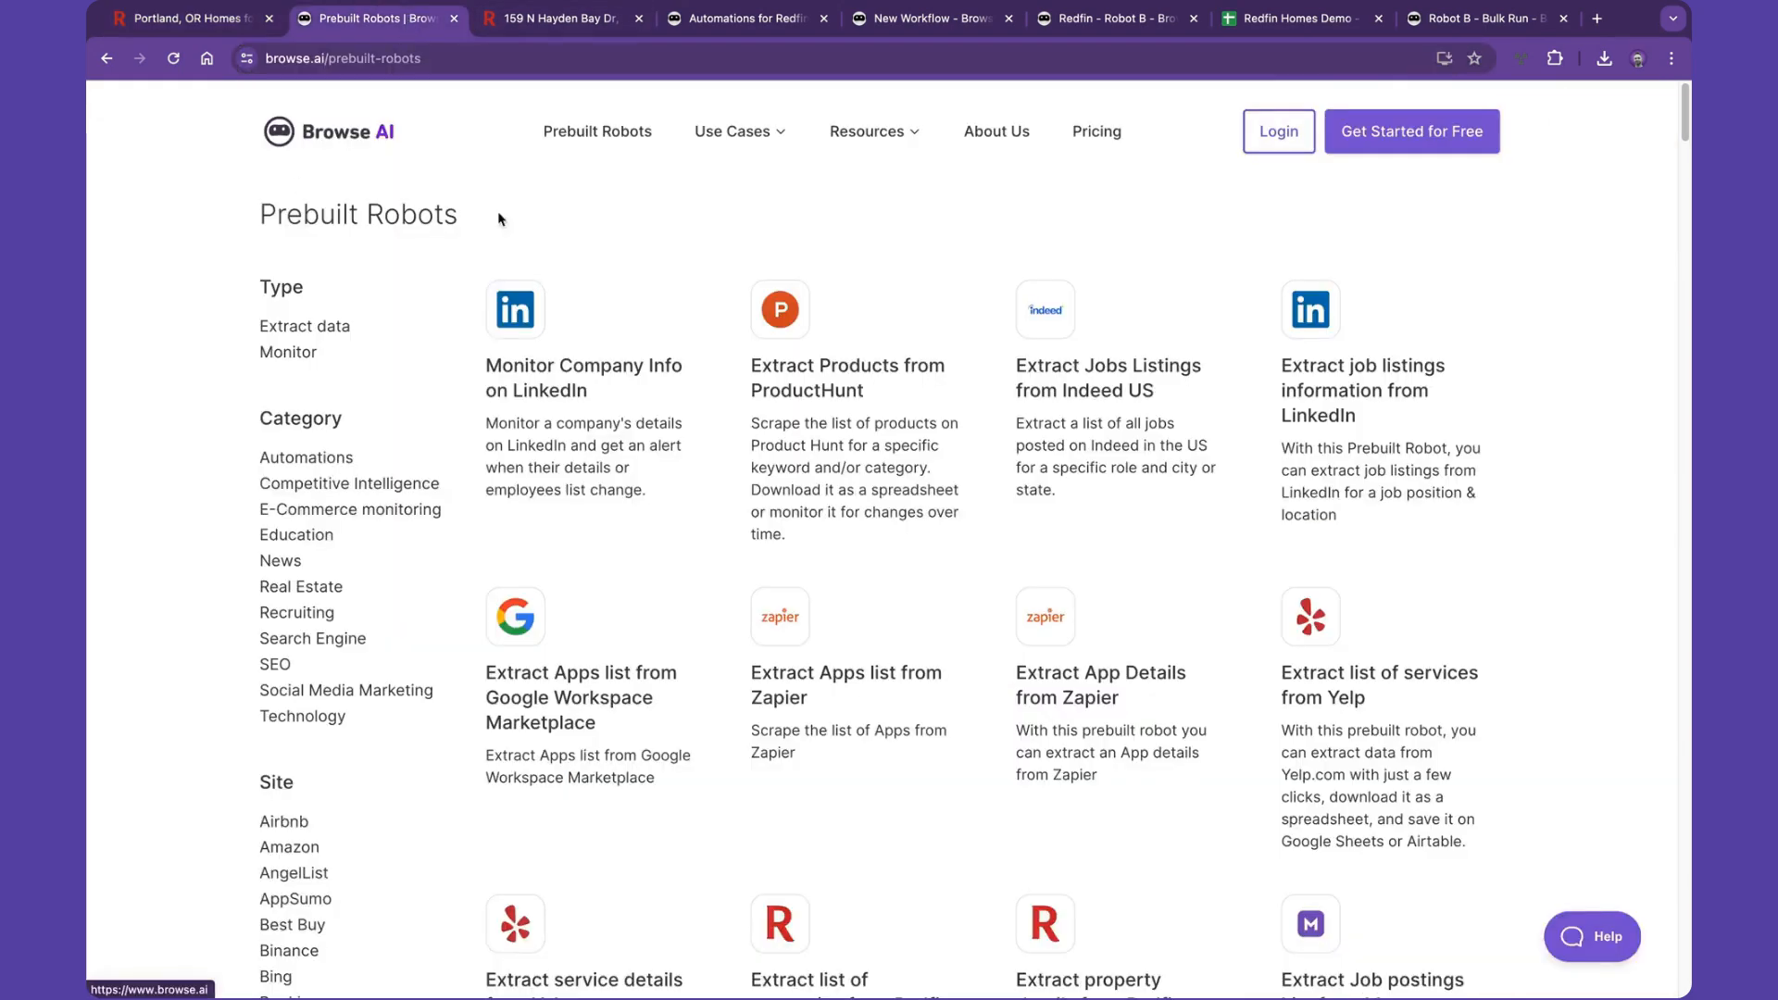
scroll(324, 597, down, 14)
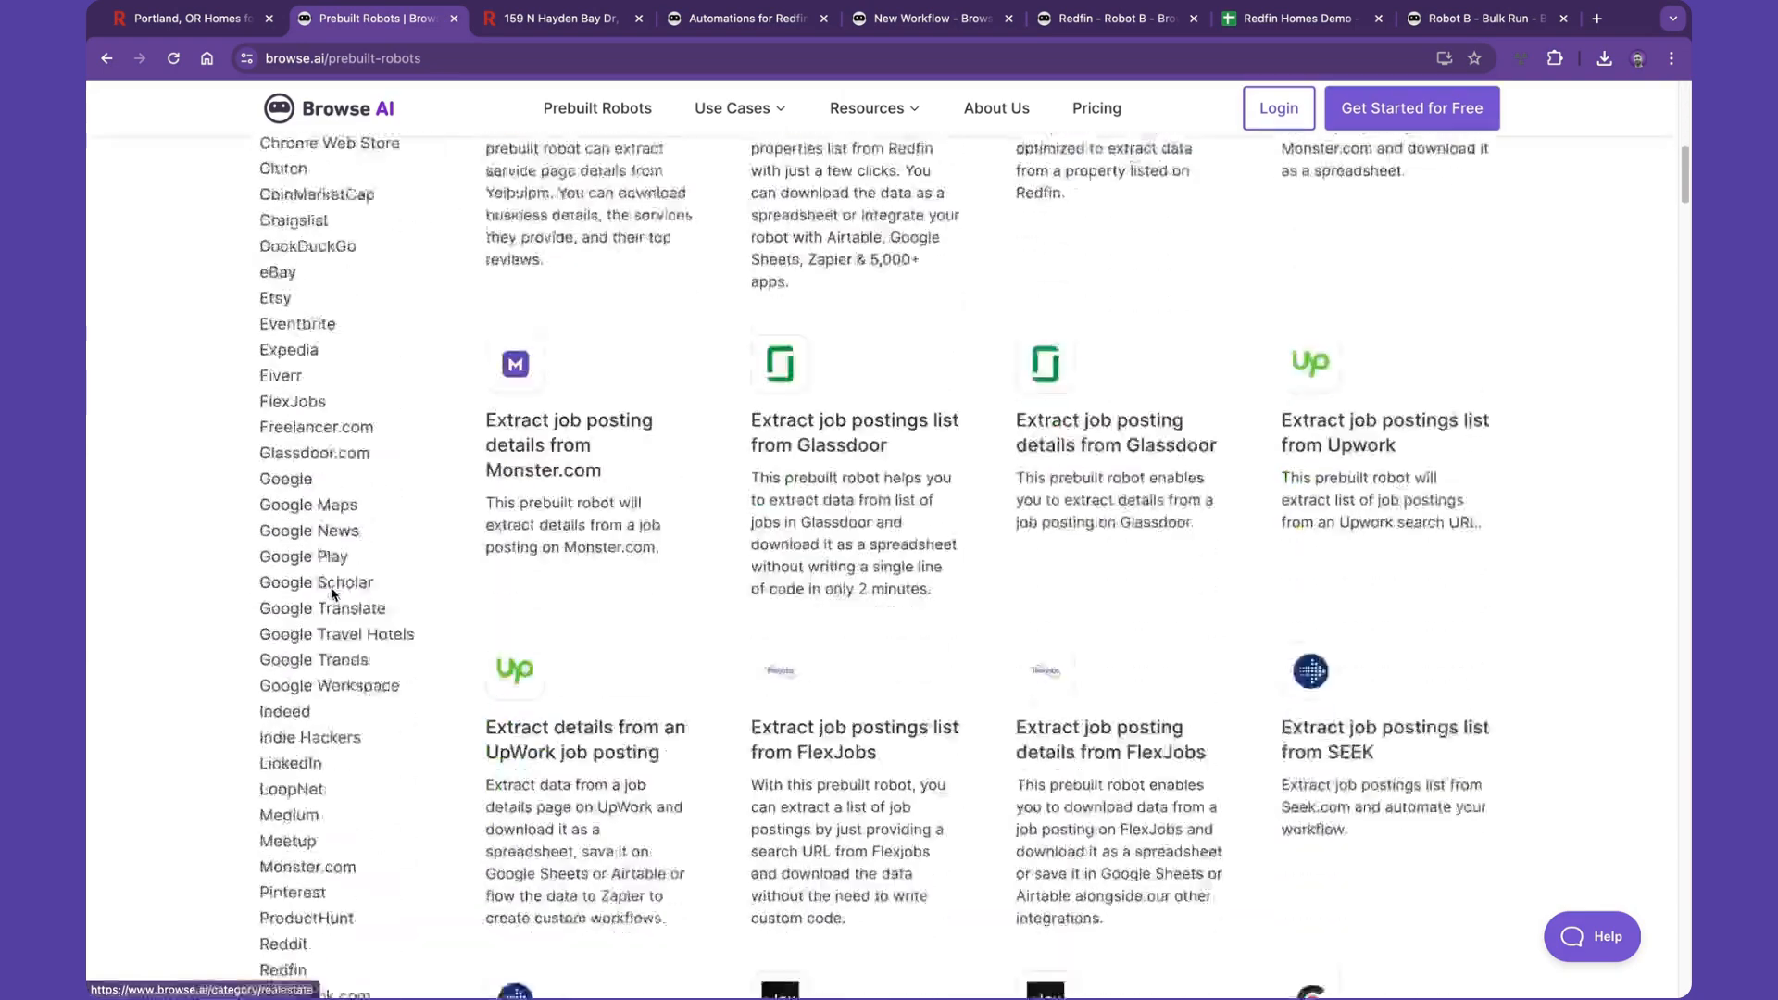
click(284, 594)
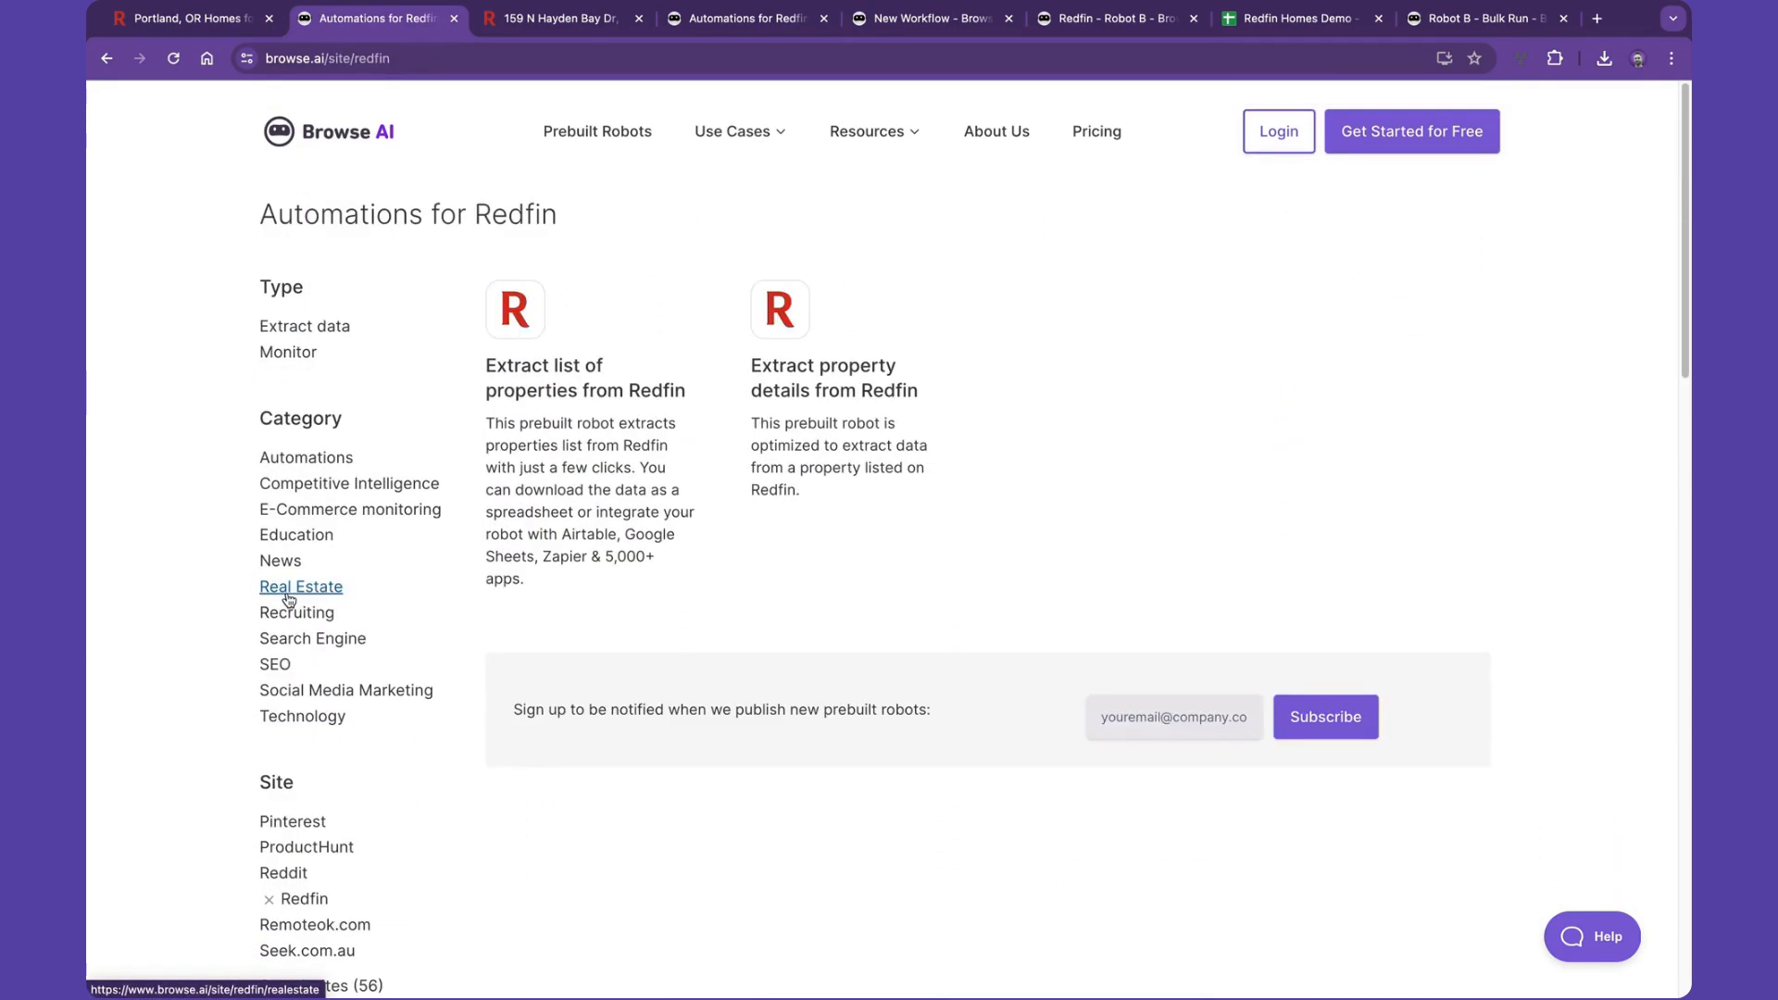
- Open the 'Extract list of properties from Redfin' prebuilt robot and start using this automation
click(619, 453)
scroll(732, 512, down, 4)
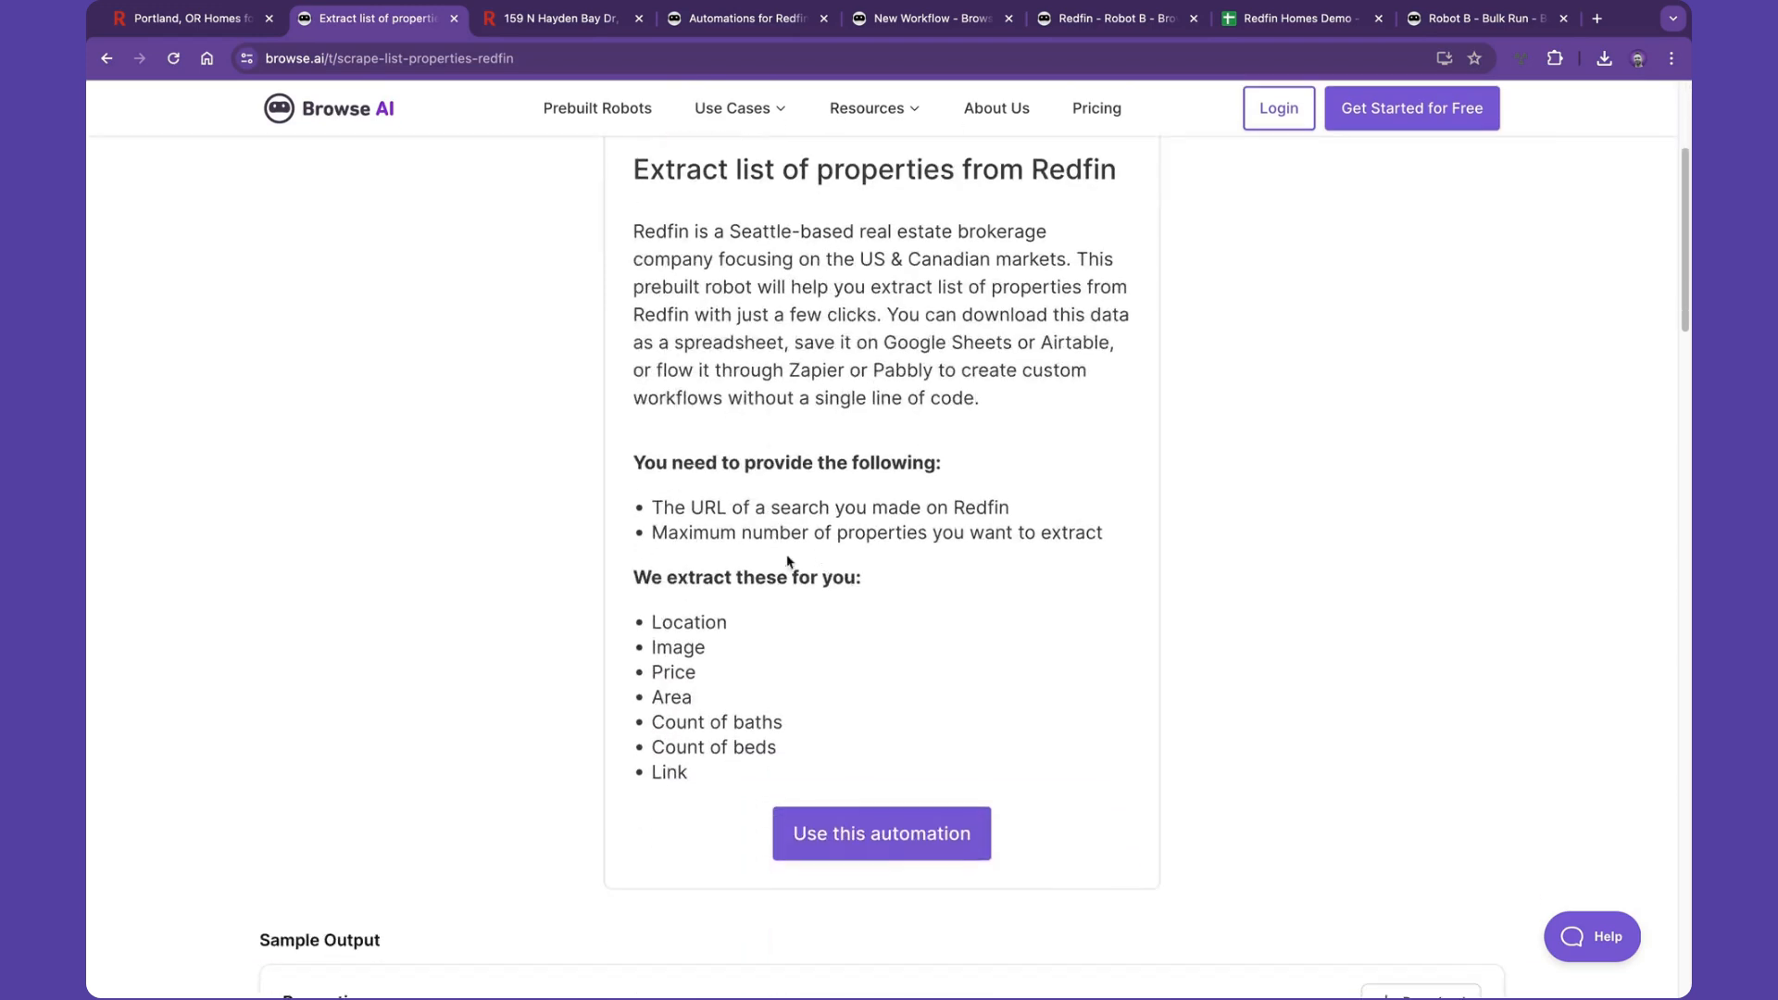
click(854, 832)
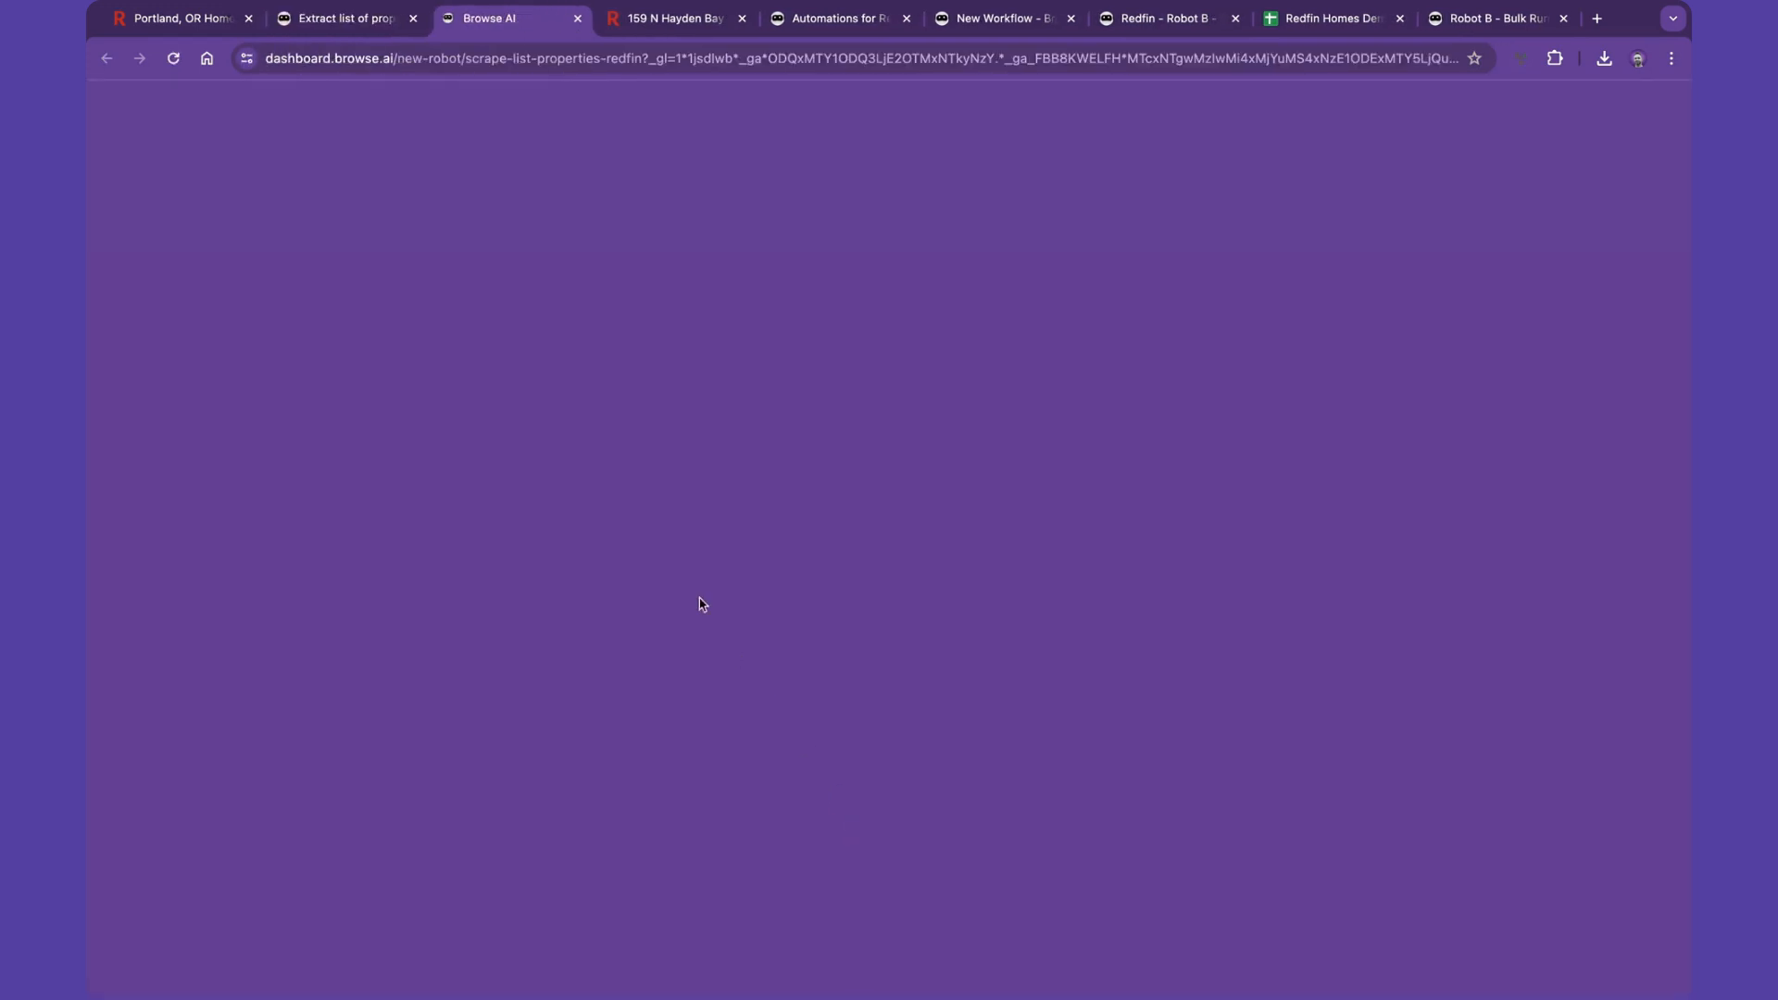
- Paste the Portland Redfin search URL as the properties list URL and start extracting with the robot
triple_click(723, 502)
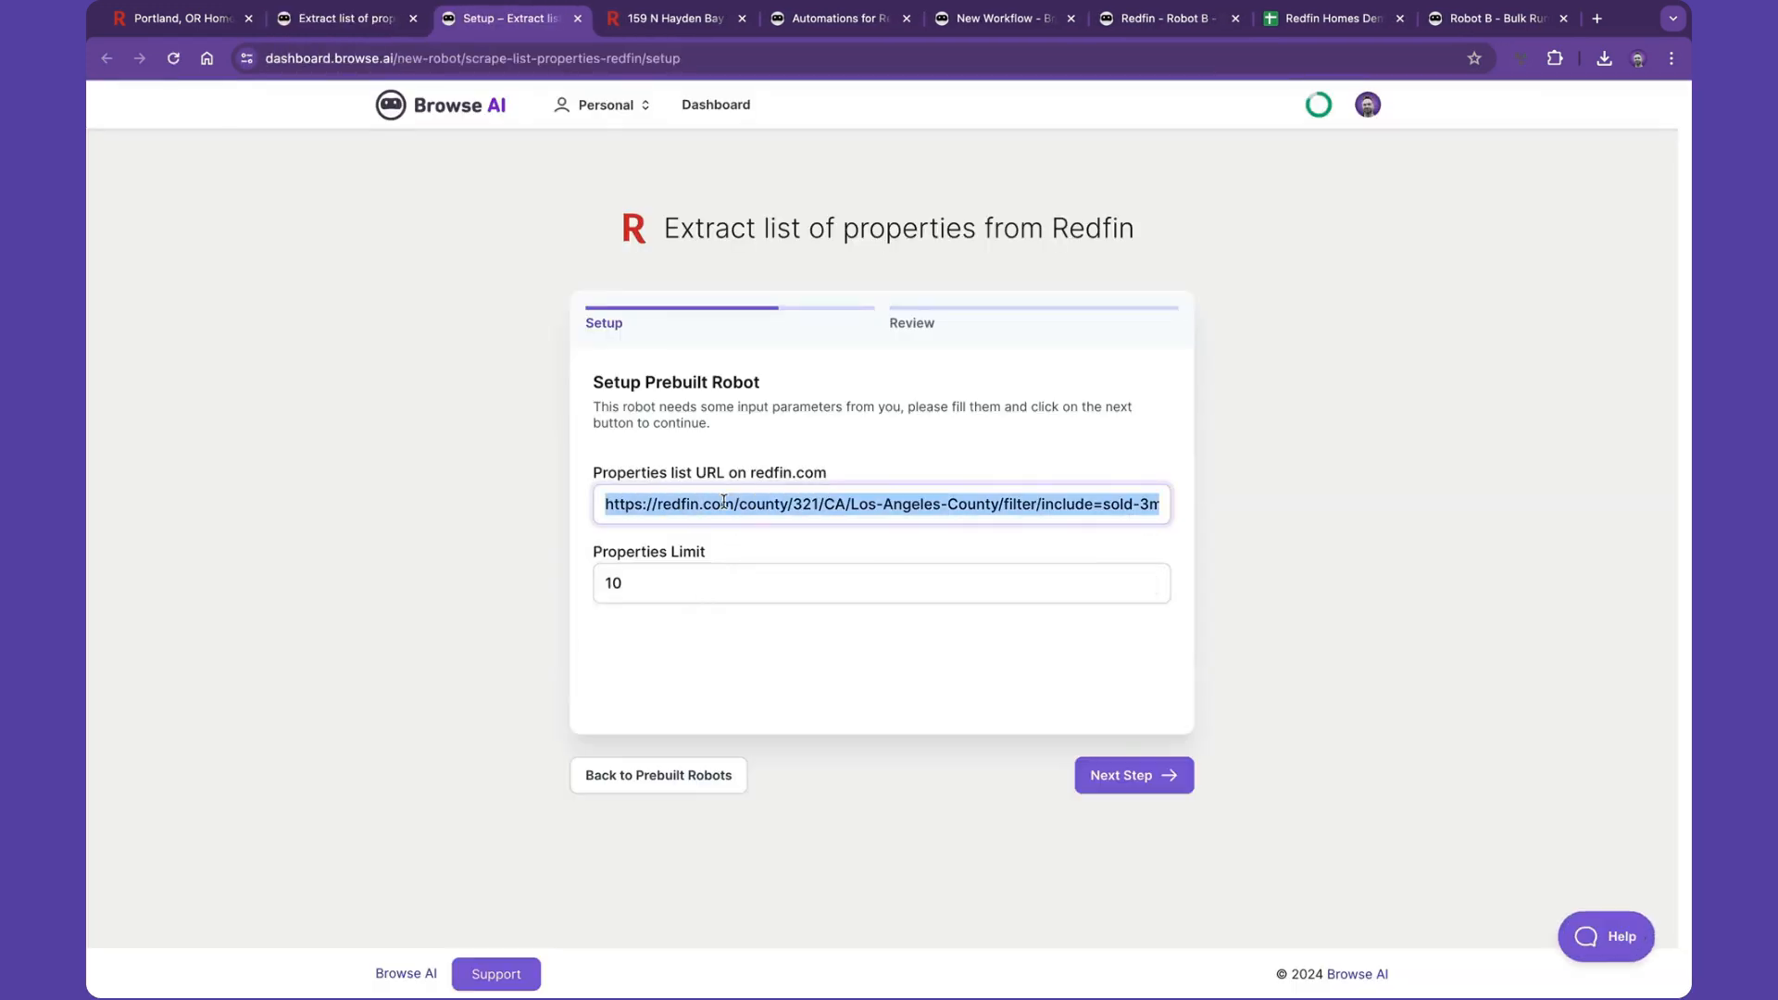
key(ctrl+v)
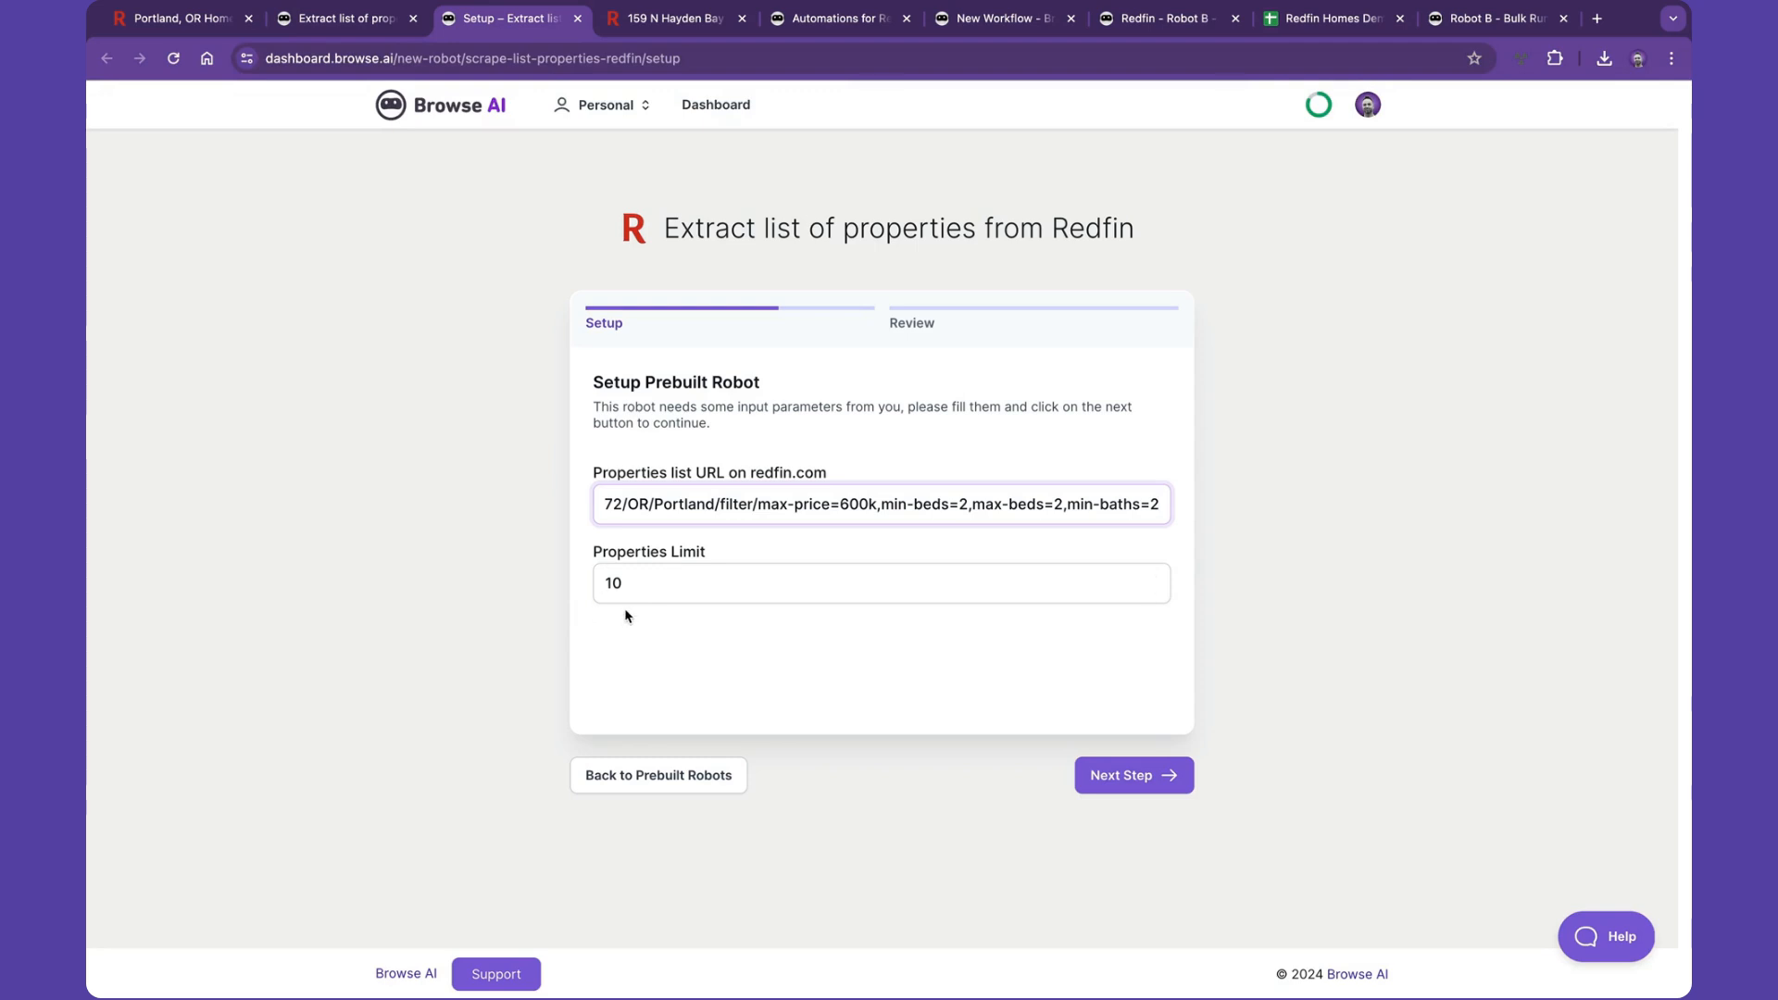
click(1103, 777)
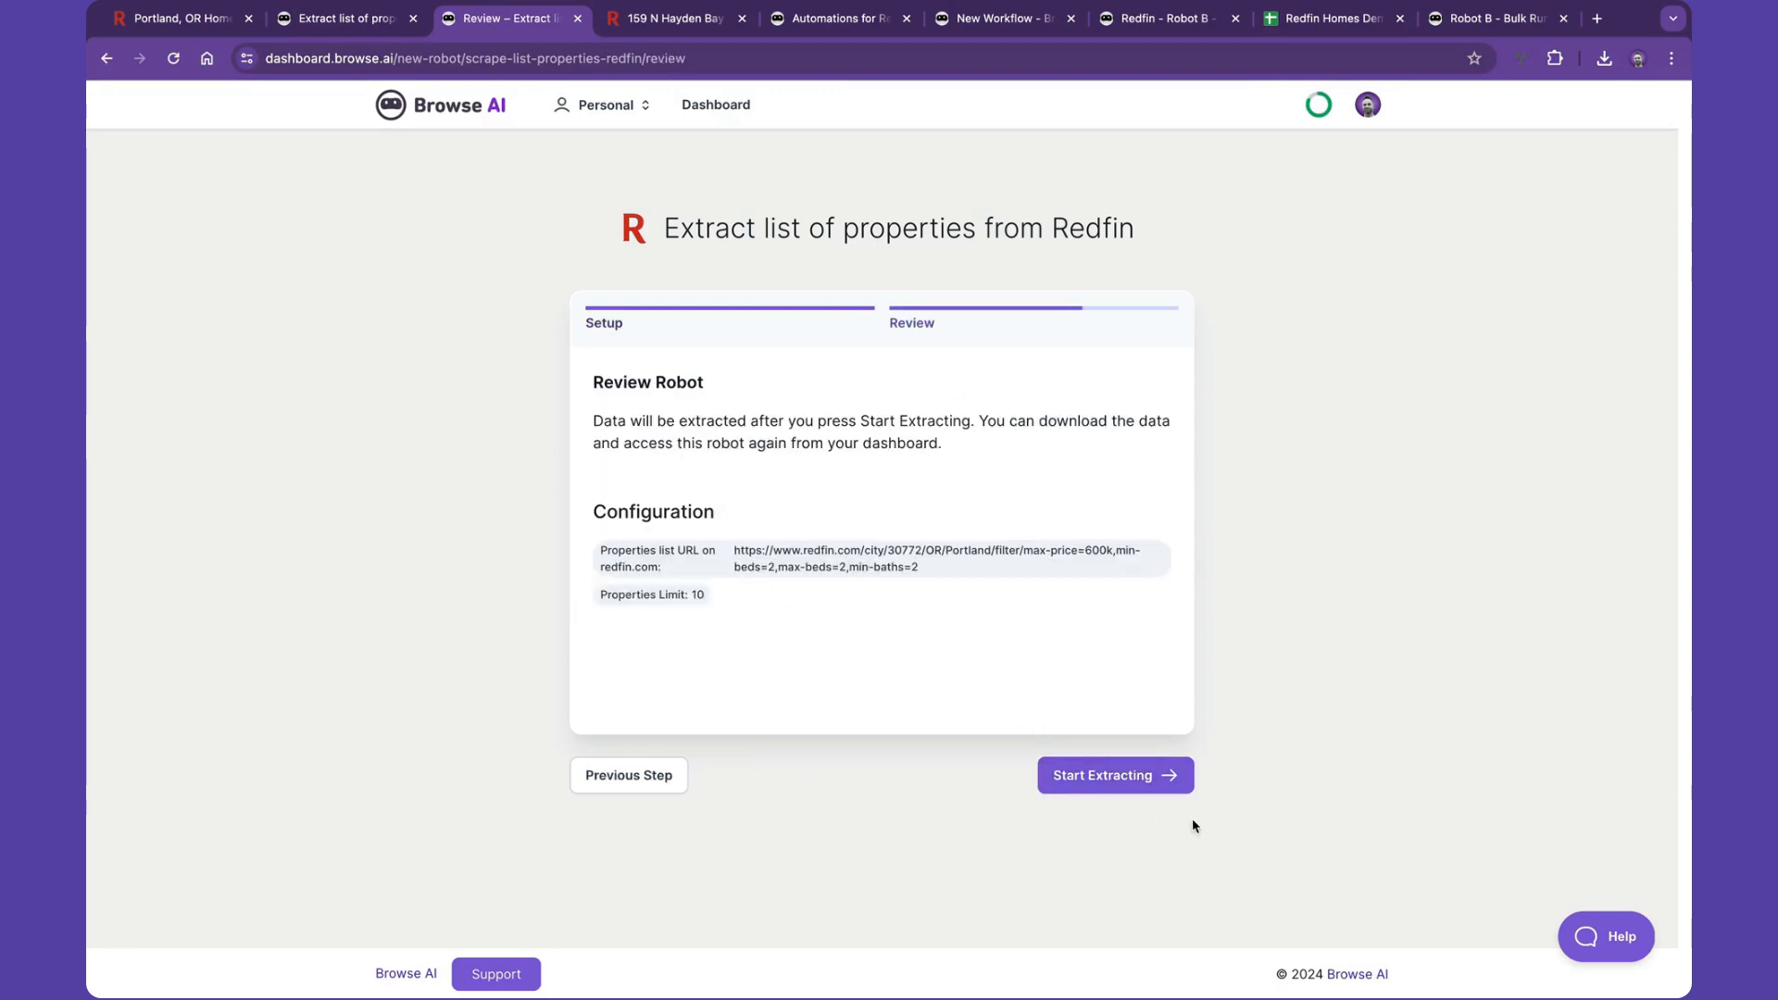
click(1160, 781)
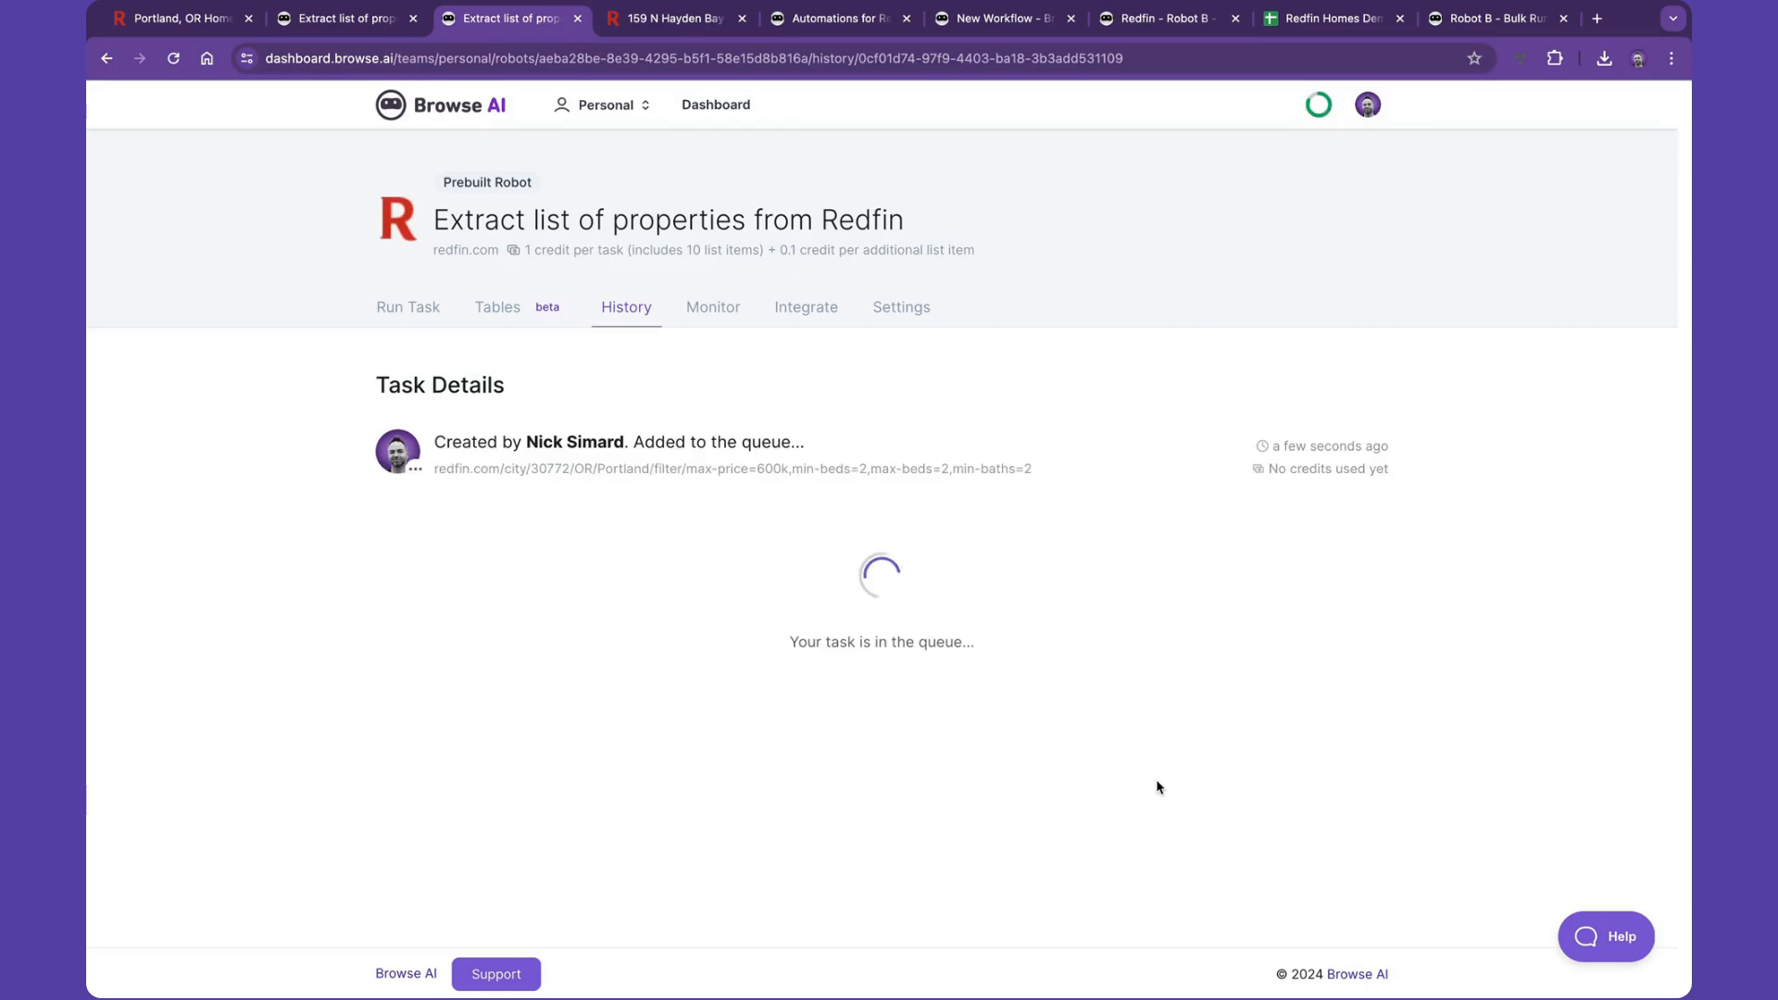
- Copy the Hayden Bay property page's URL and start using the 'Extract property details from Redfin' prebuilt robot
click(685, 27)
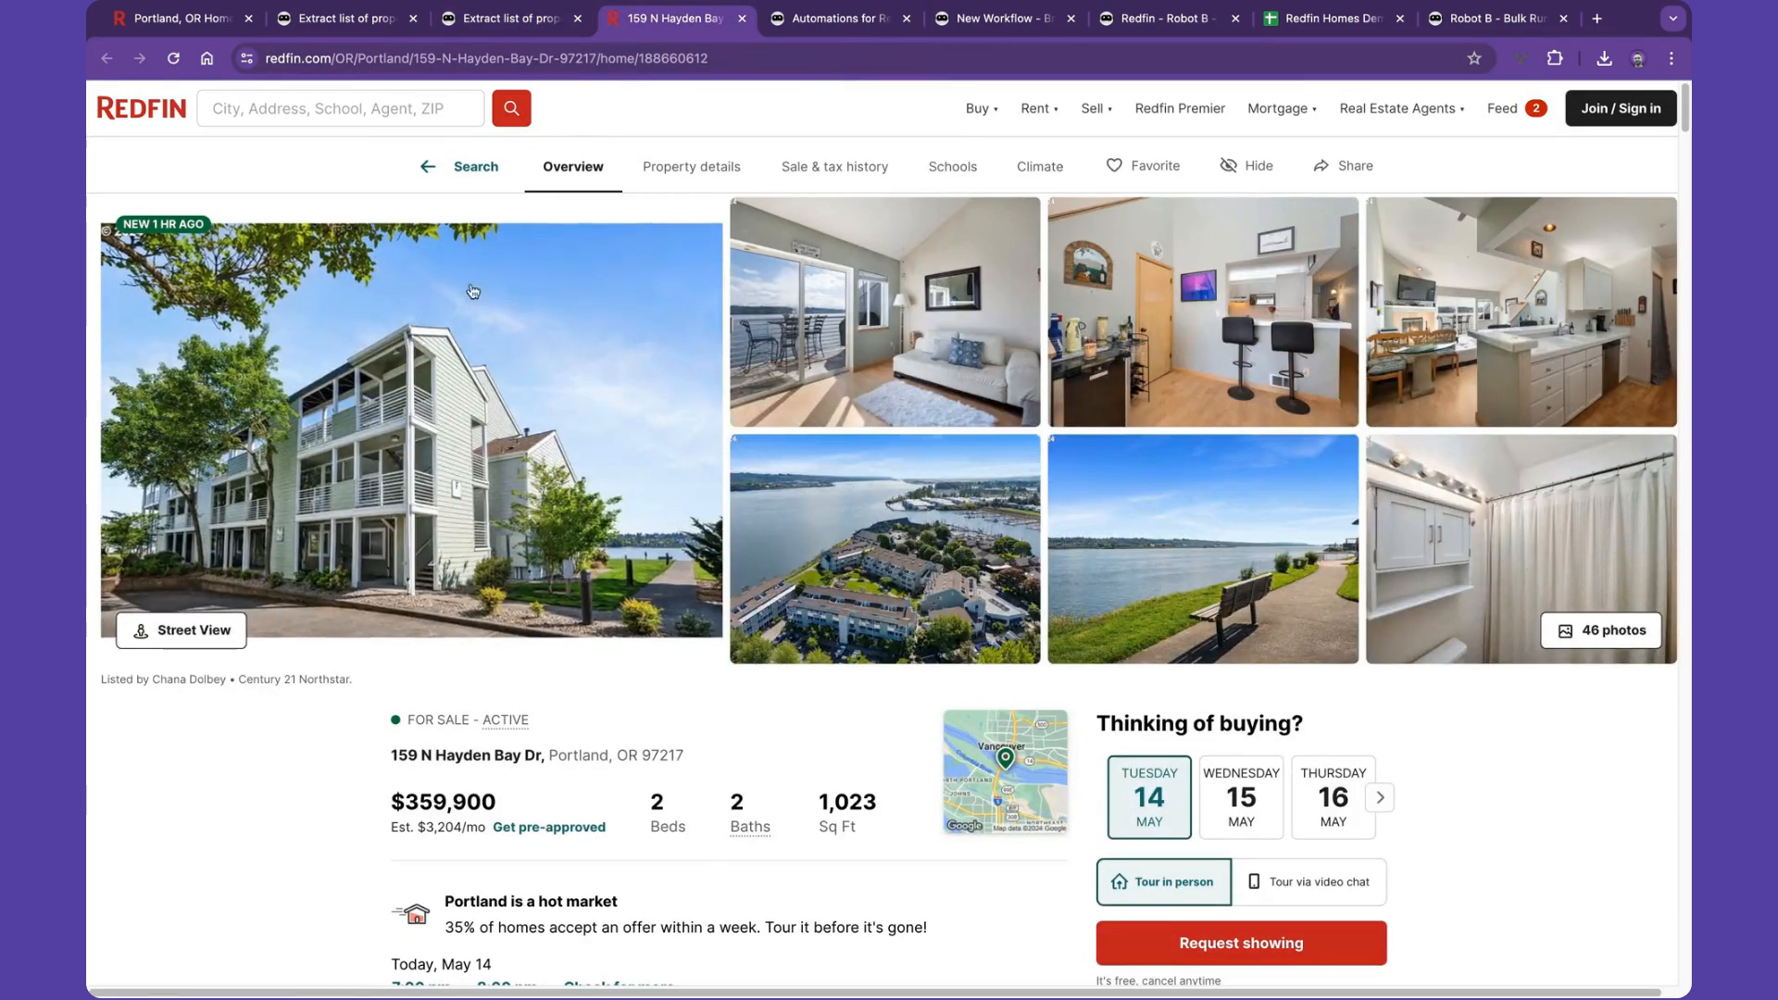
click(530, 59)
key(ctrl+c)
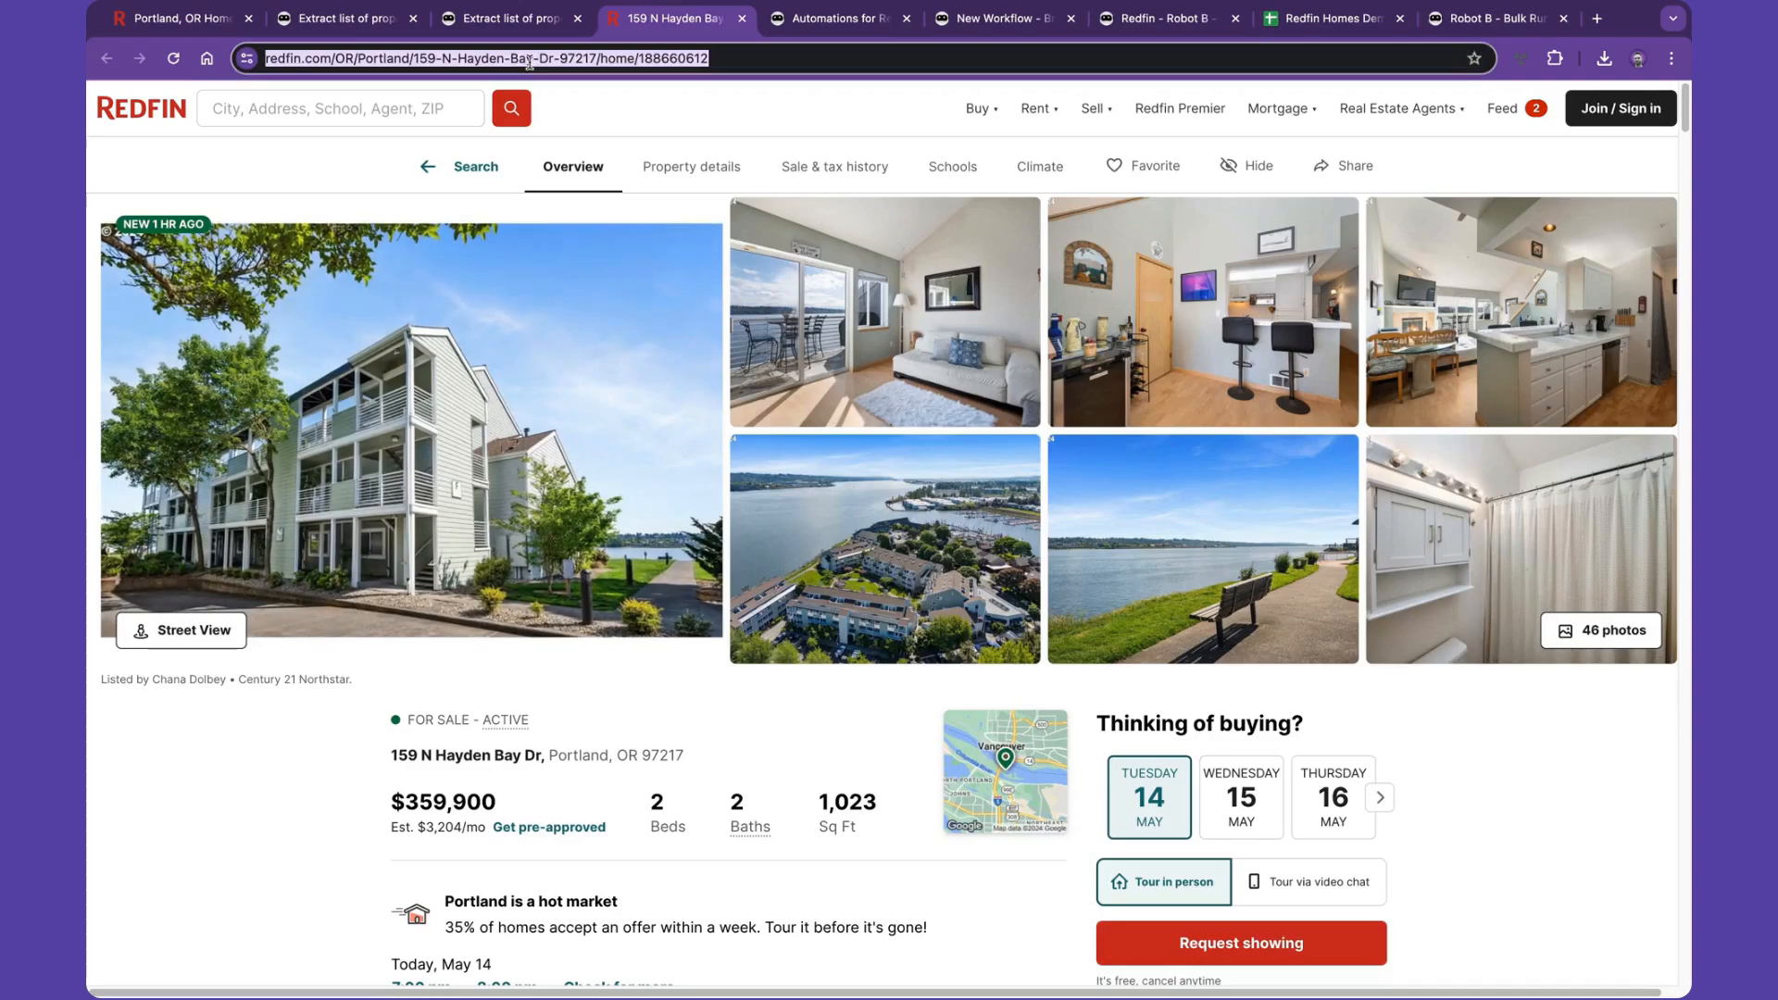
click(813, 24)
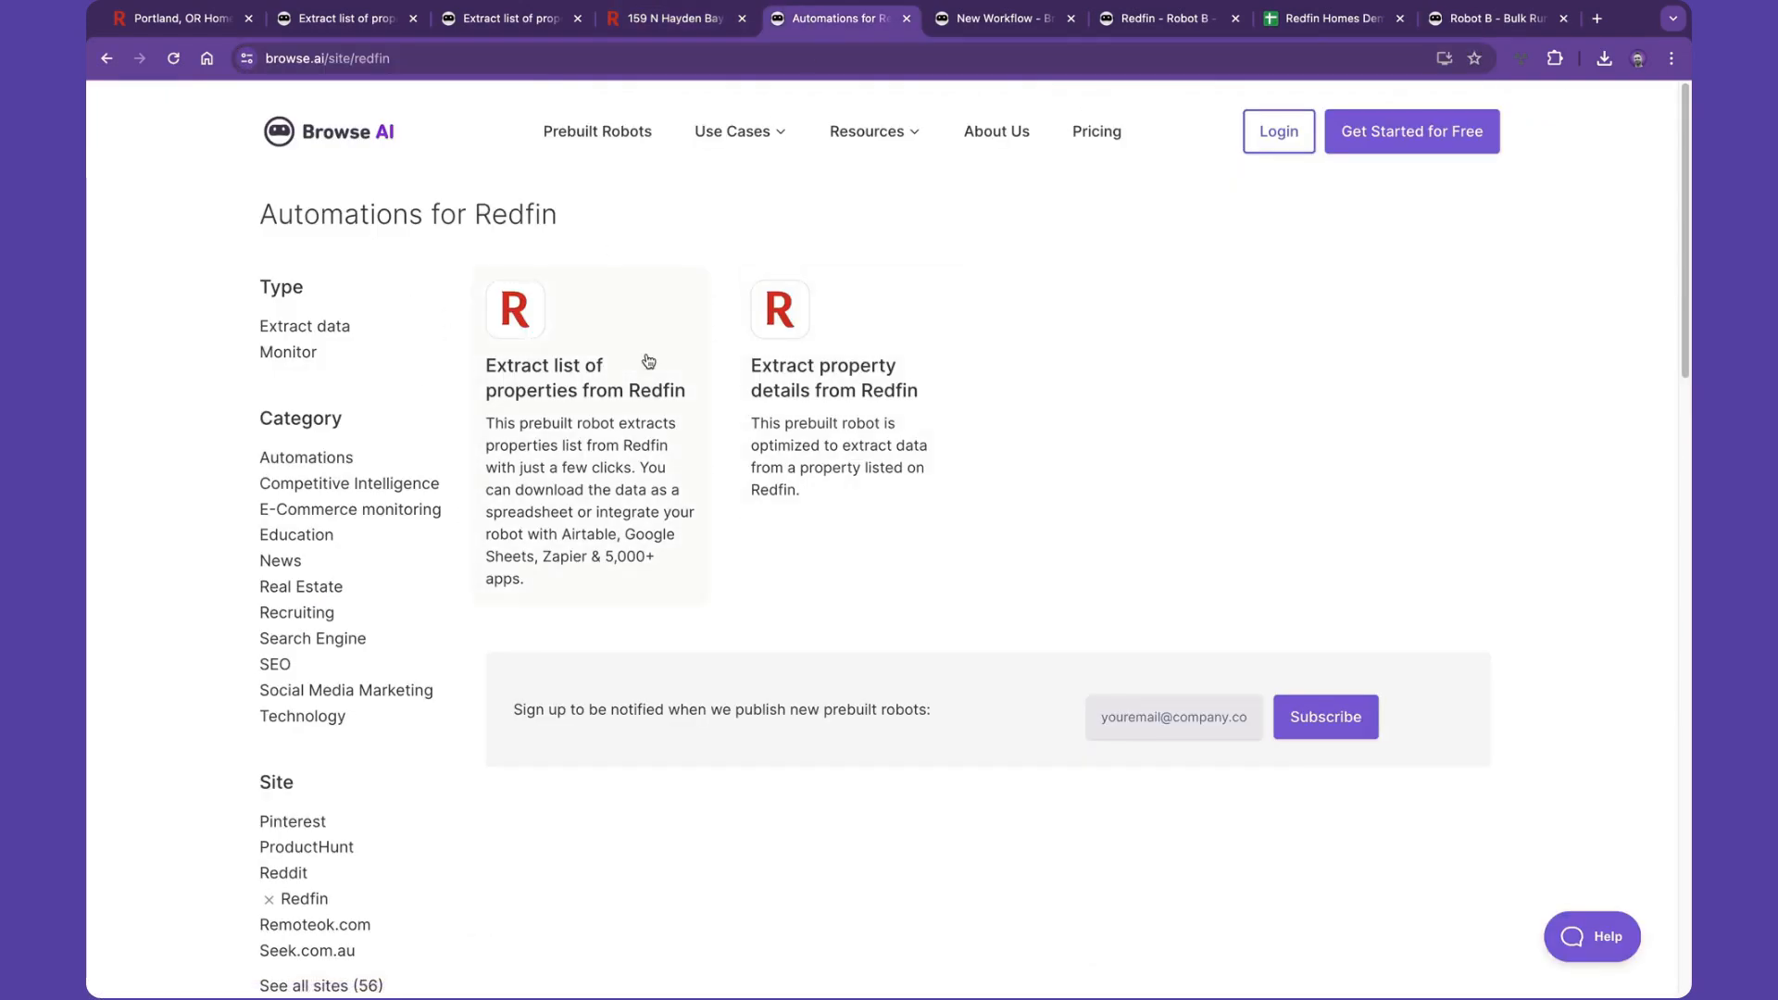
click(806, 380)
scroll(803, 533, down, 4)
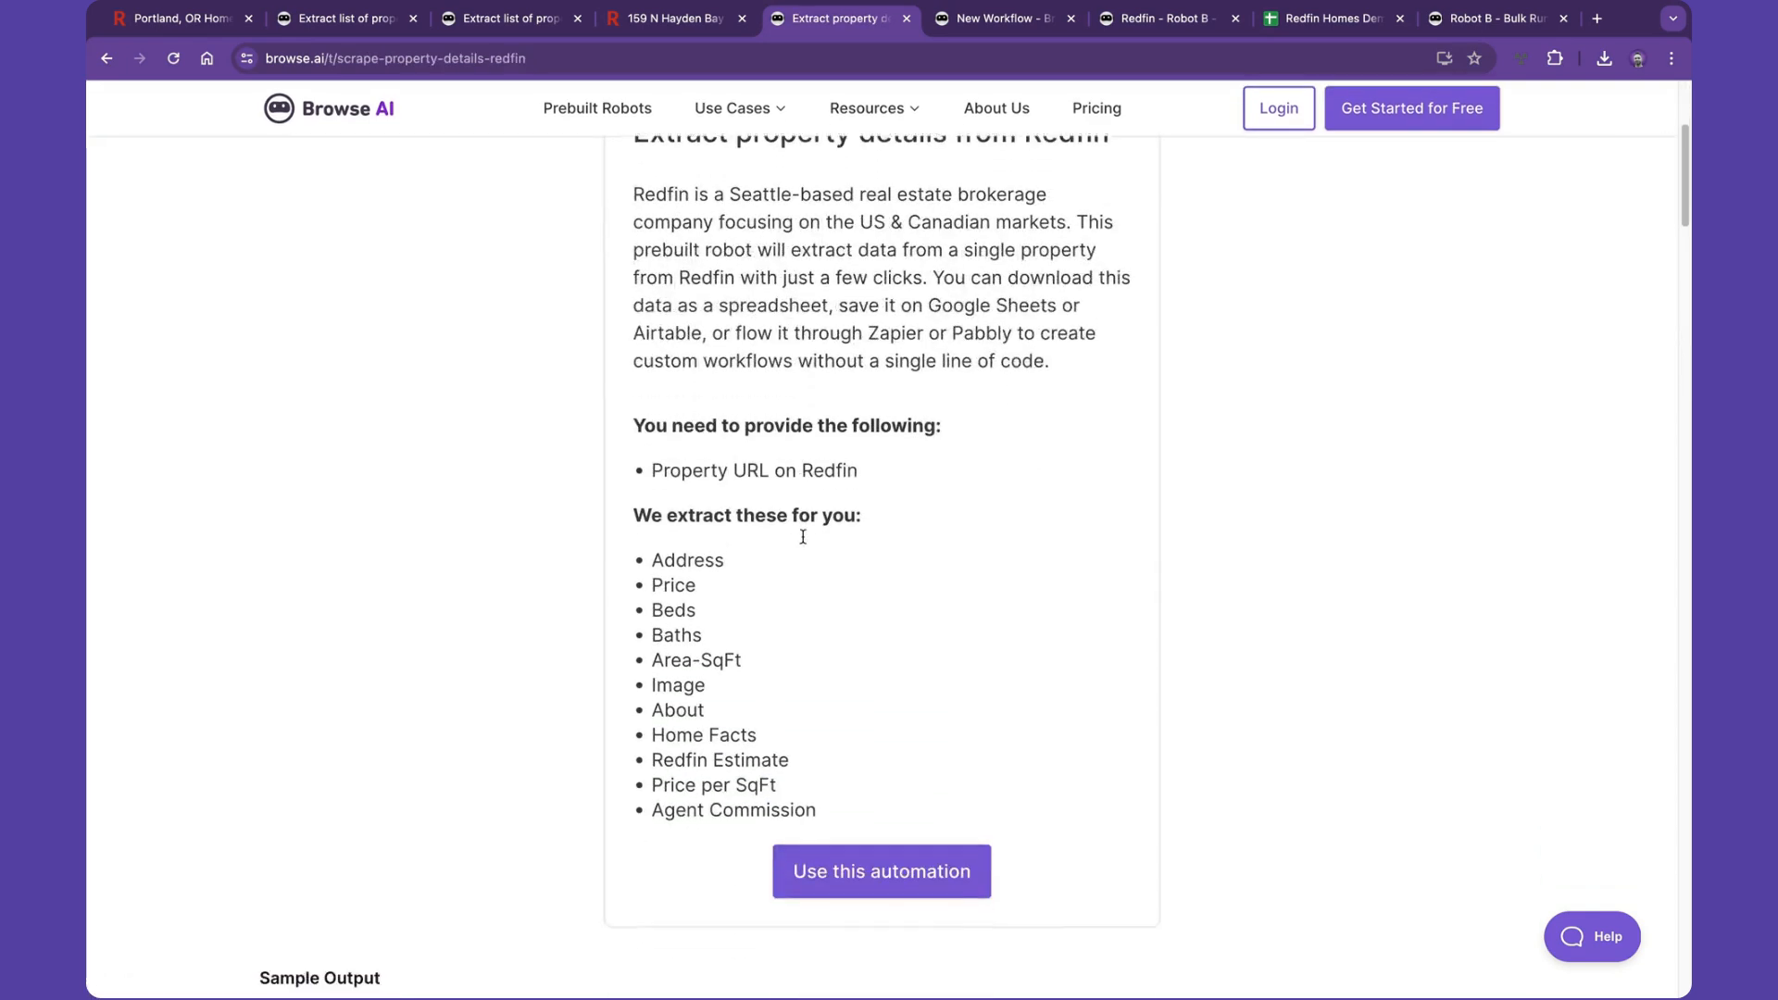
scroll(803, 538, down, 1)
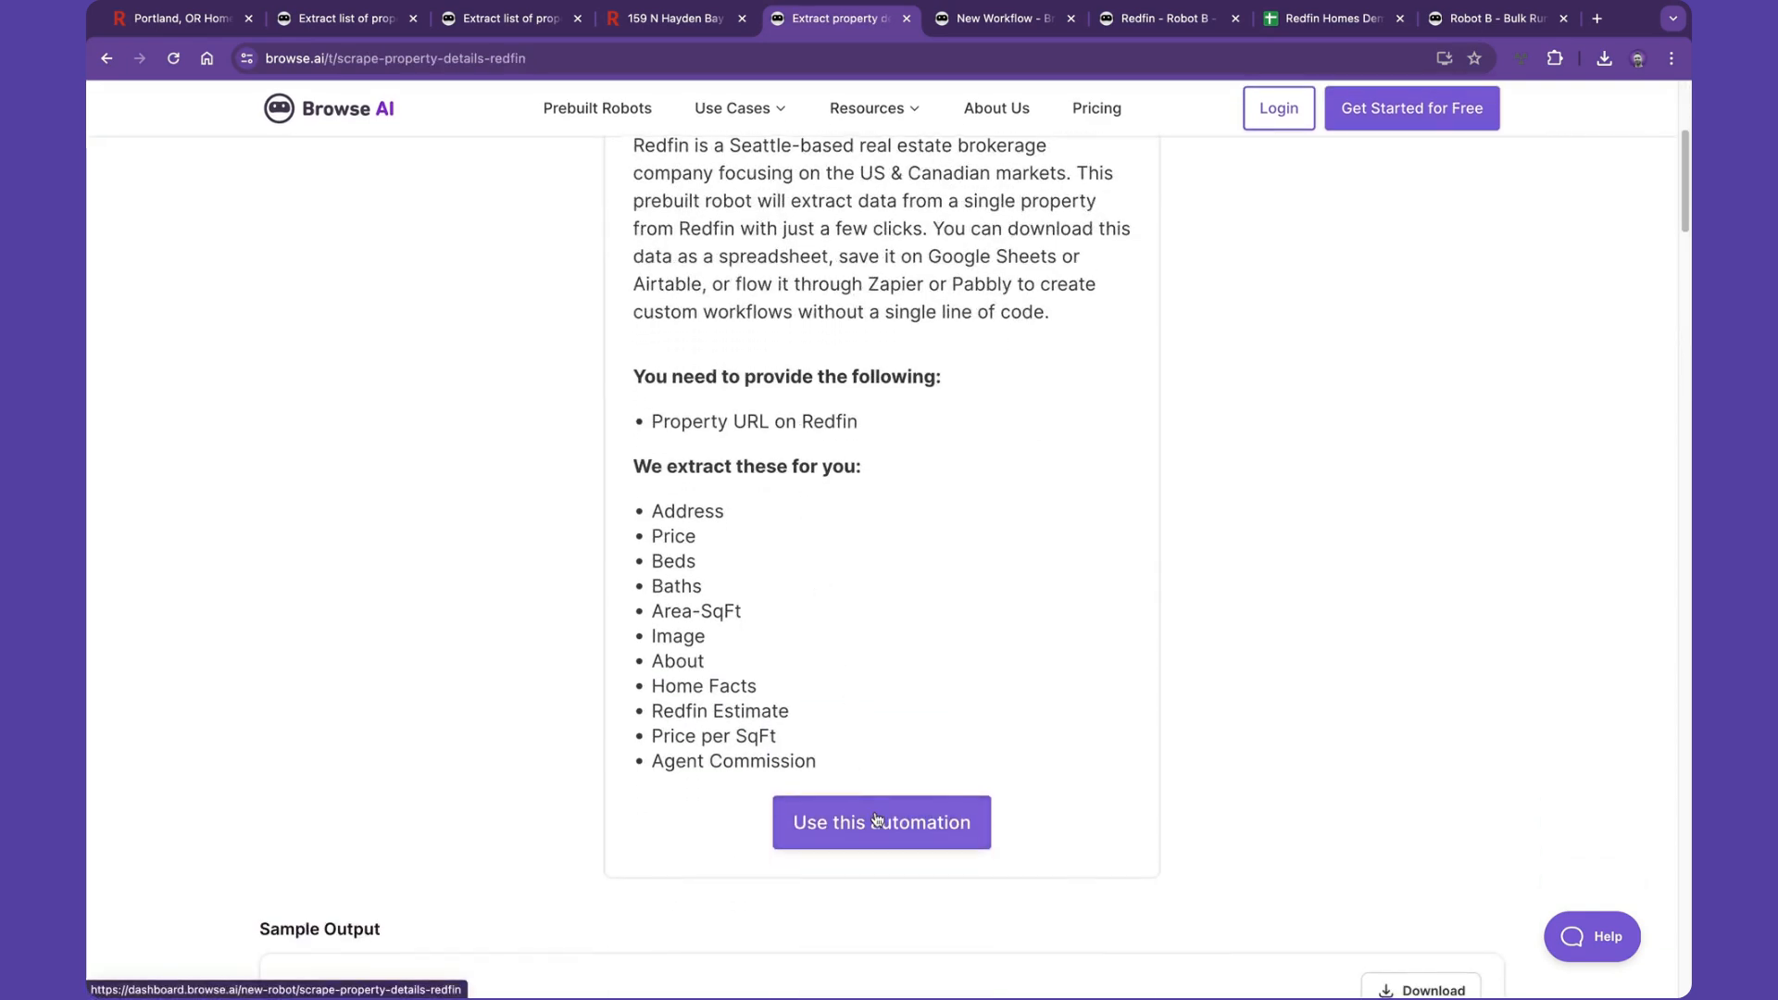
click(876, 819)
- Paste the property page URL into the robot's setup and start extracting
double_click(763, 505)
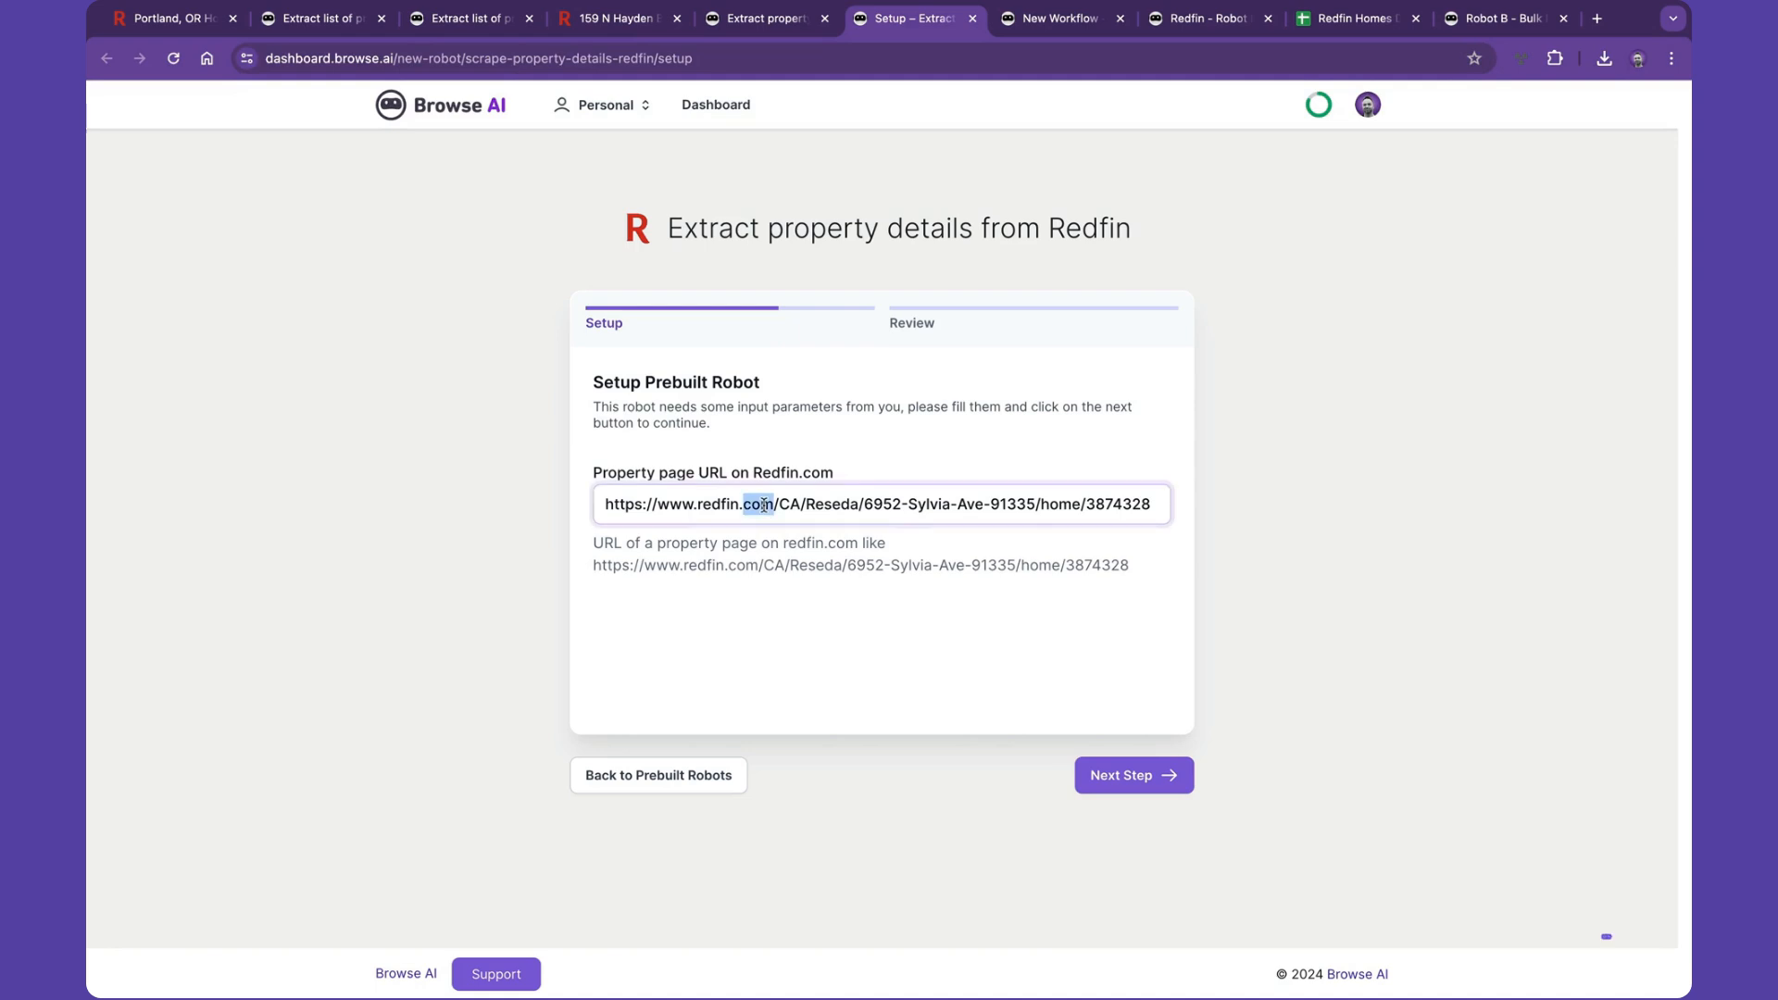
triple_click(762, 505)
key(ctrl+v)
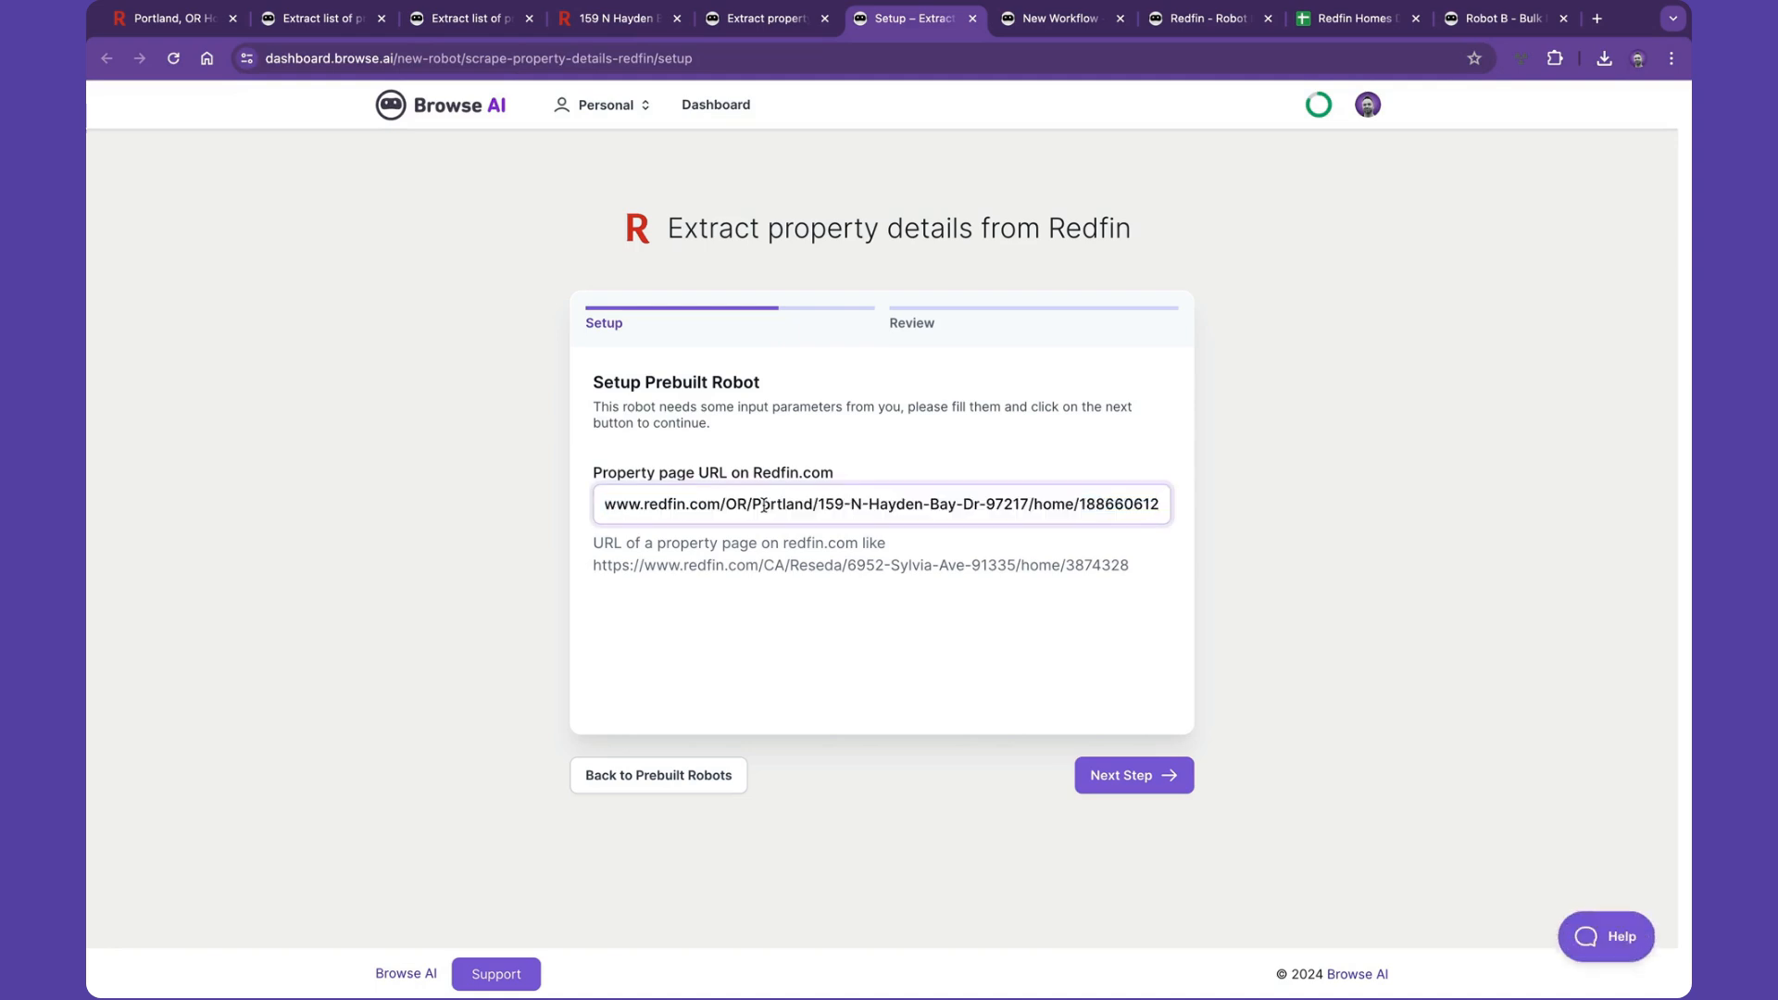
click(1129, 778)
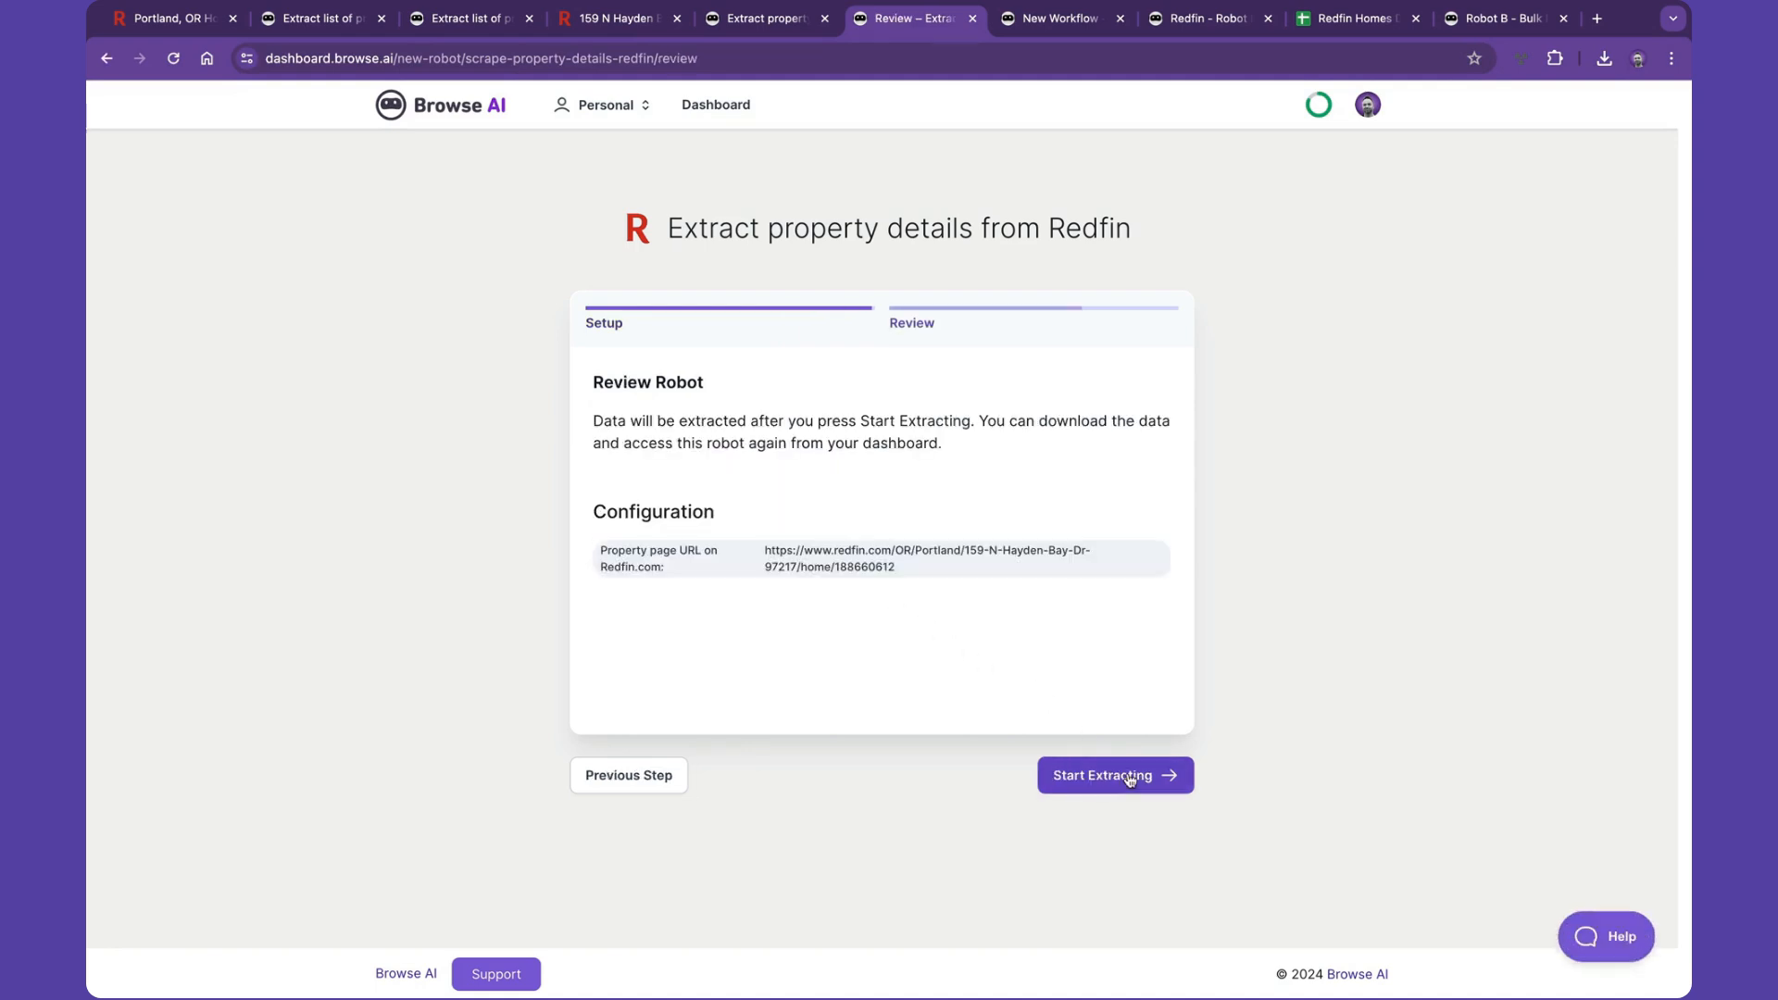
click(1130, 778)
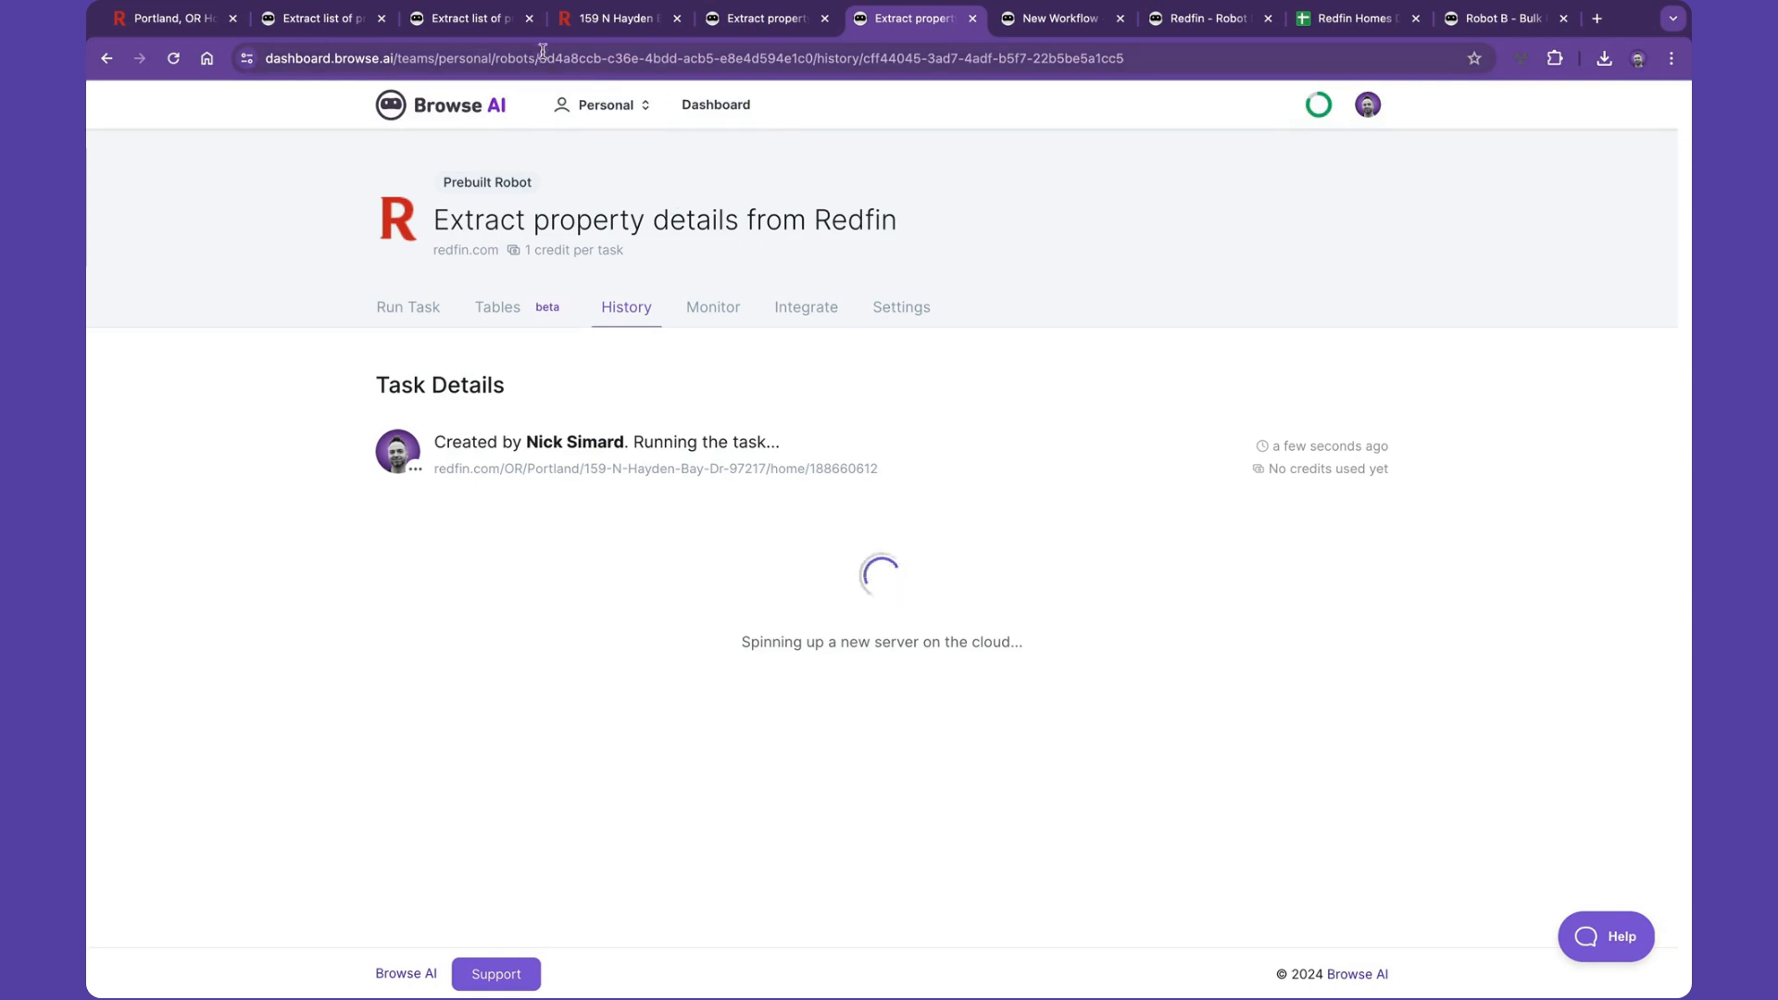
- Check the progress of the running tasks for both Redfin robots
click(487, 30)
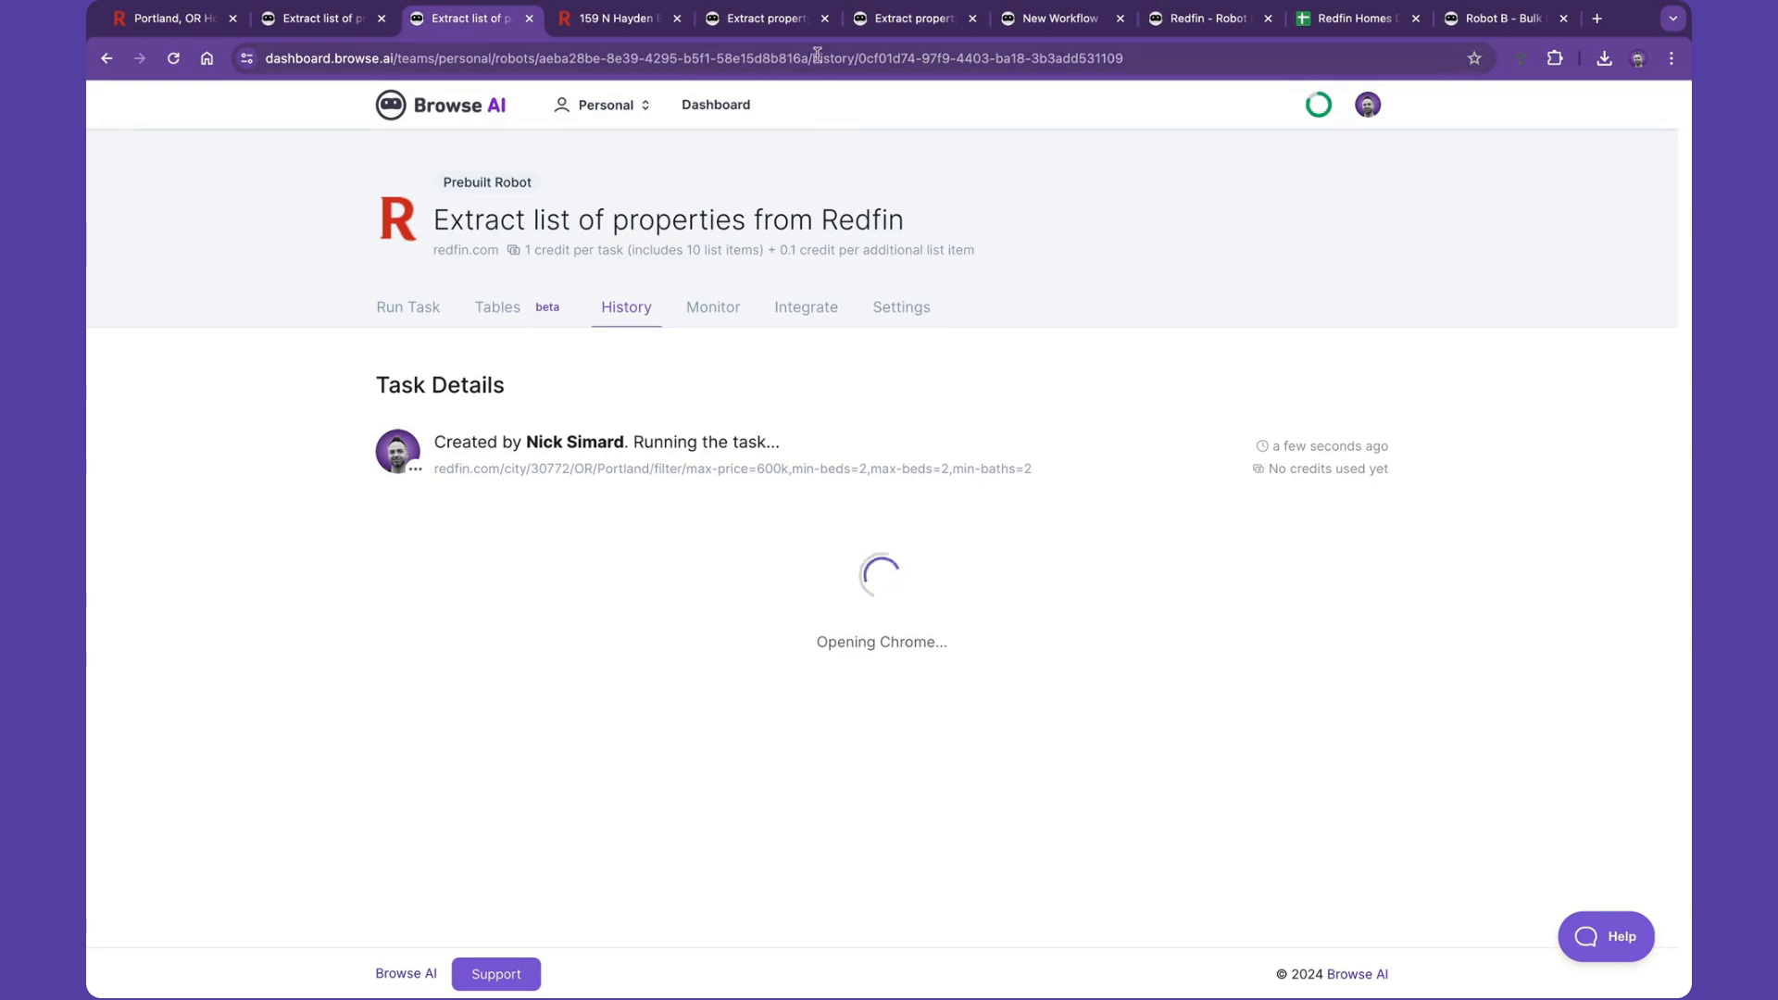
click(871, 26)
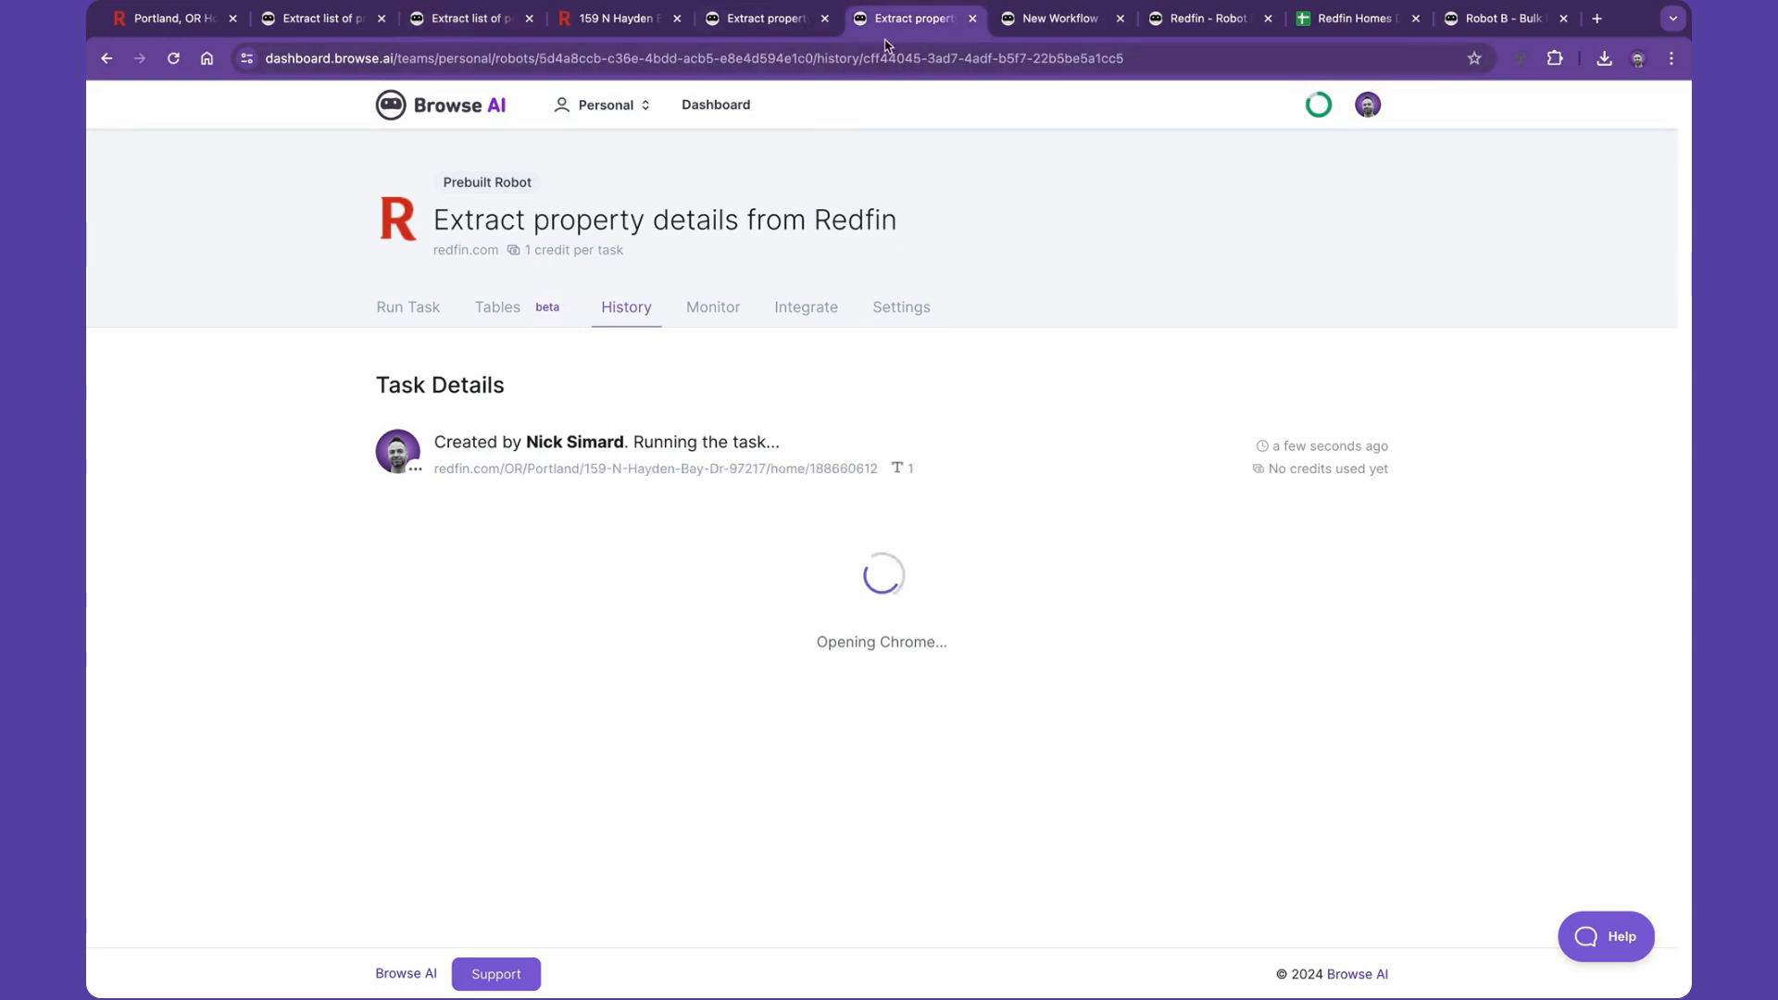
- Rename the new workflow to Redfin Deep Scraping Demo
click(1043, 30)
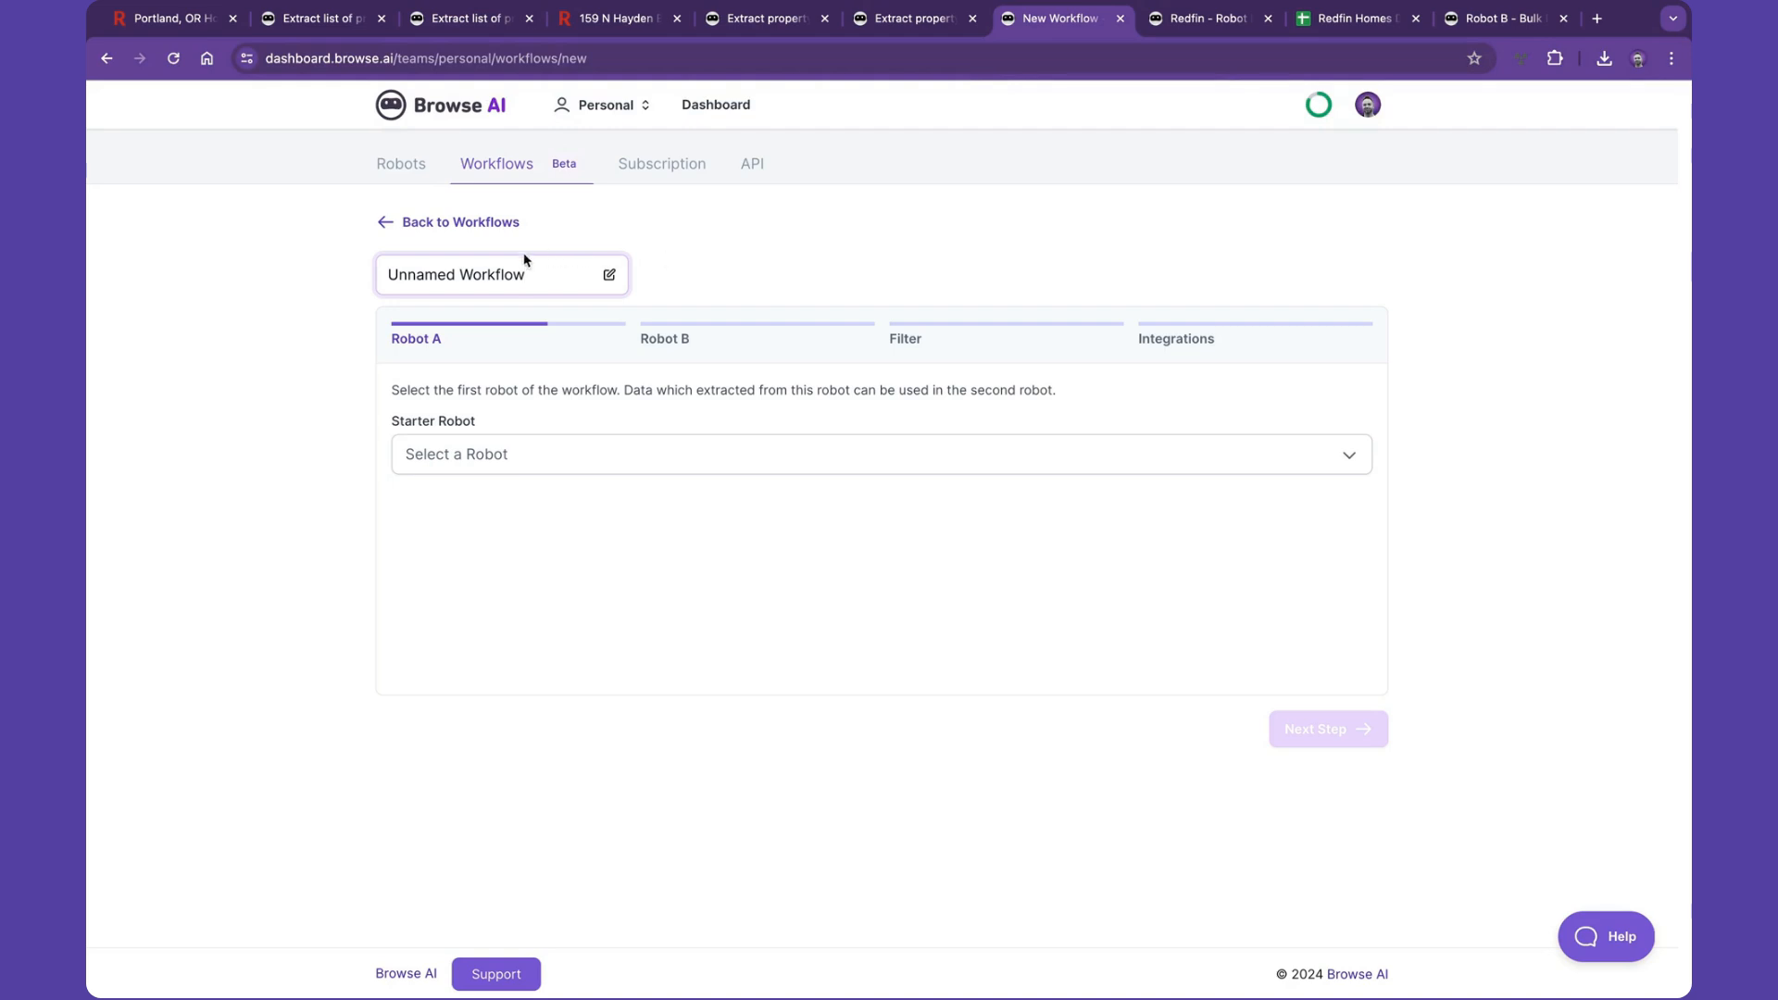
triple_click(482, 270)
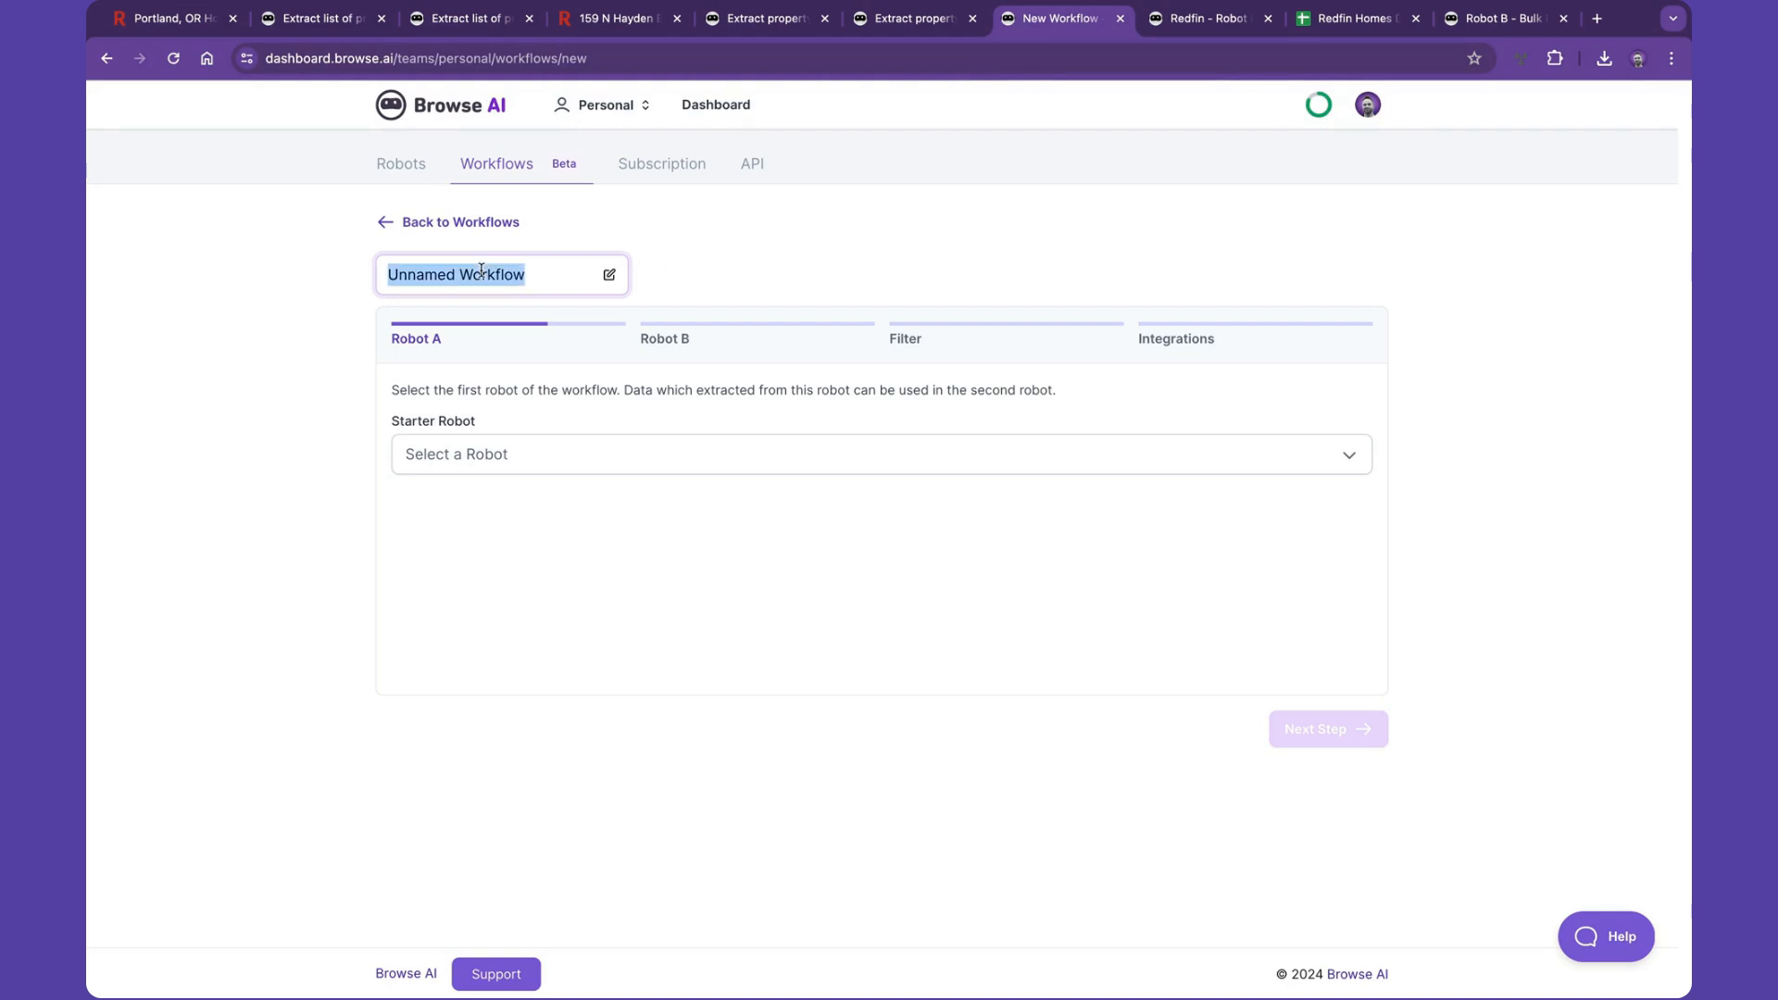
text(Red)
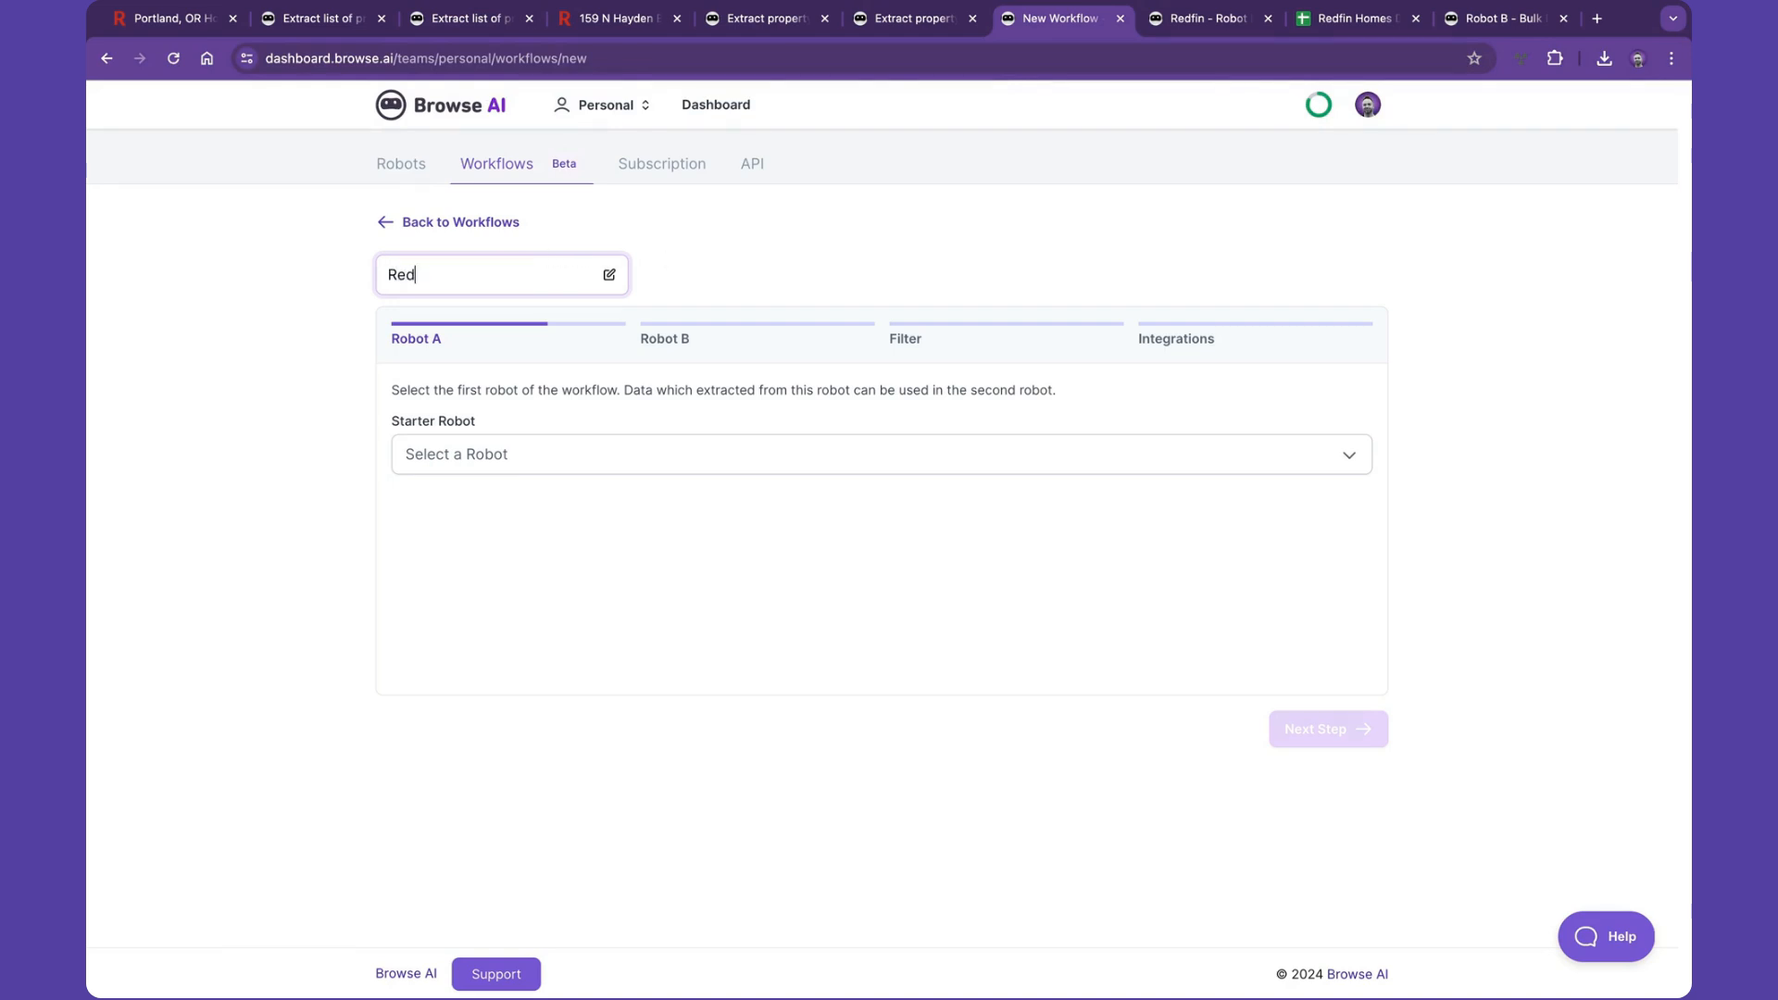
text(fin Deep Scraping Demo)
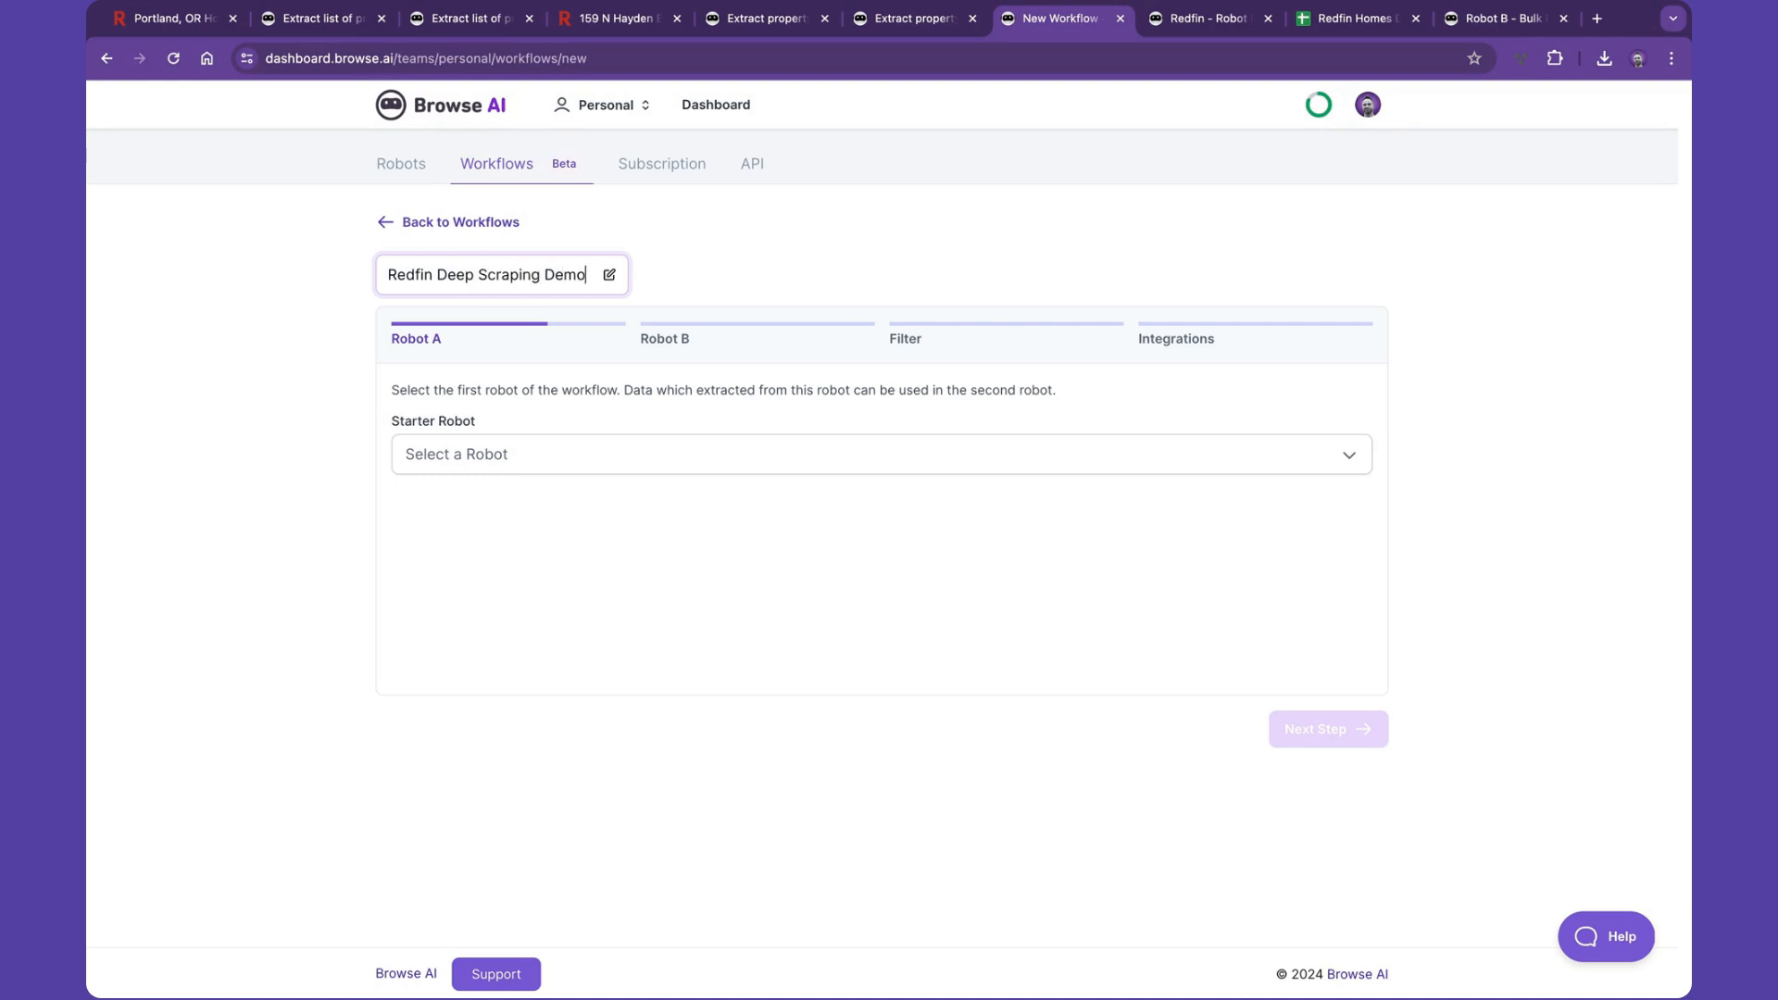
- Set the workflow's starter robot to 'Extract list of properties from Redfin' and continue
click(570, 453)
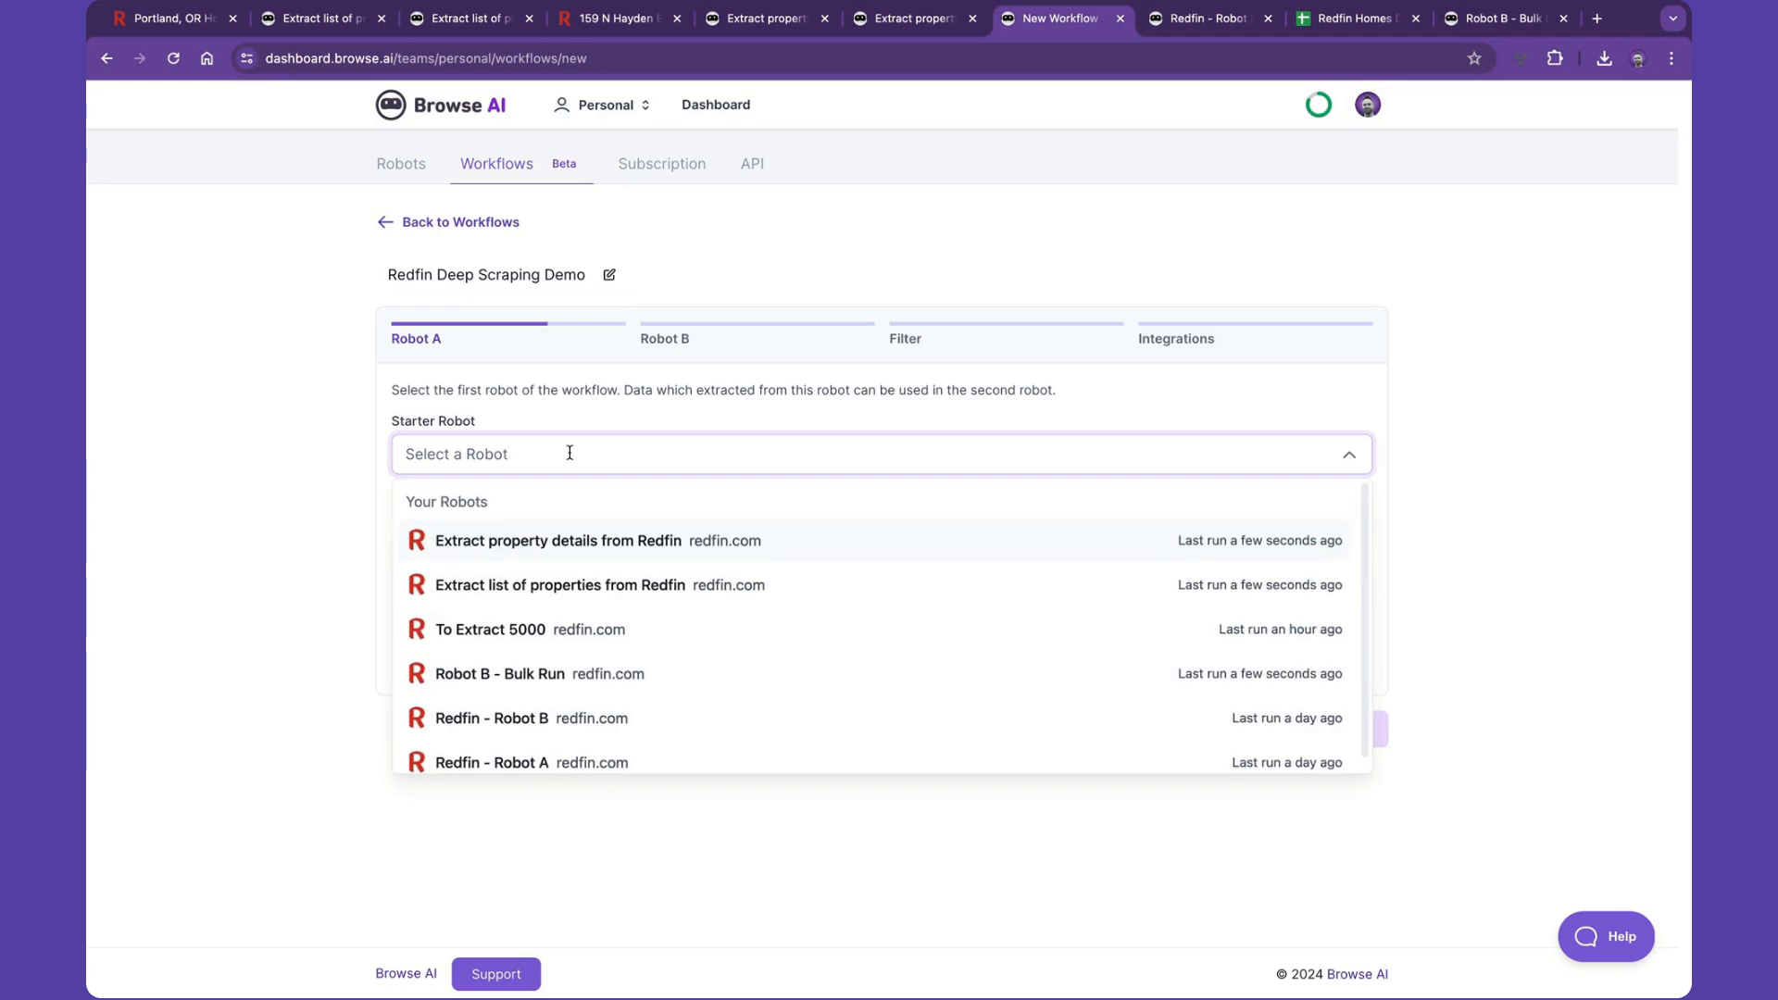
click(589, 585)
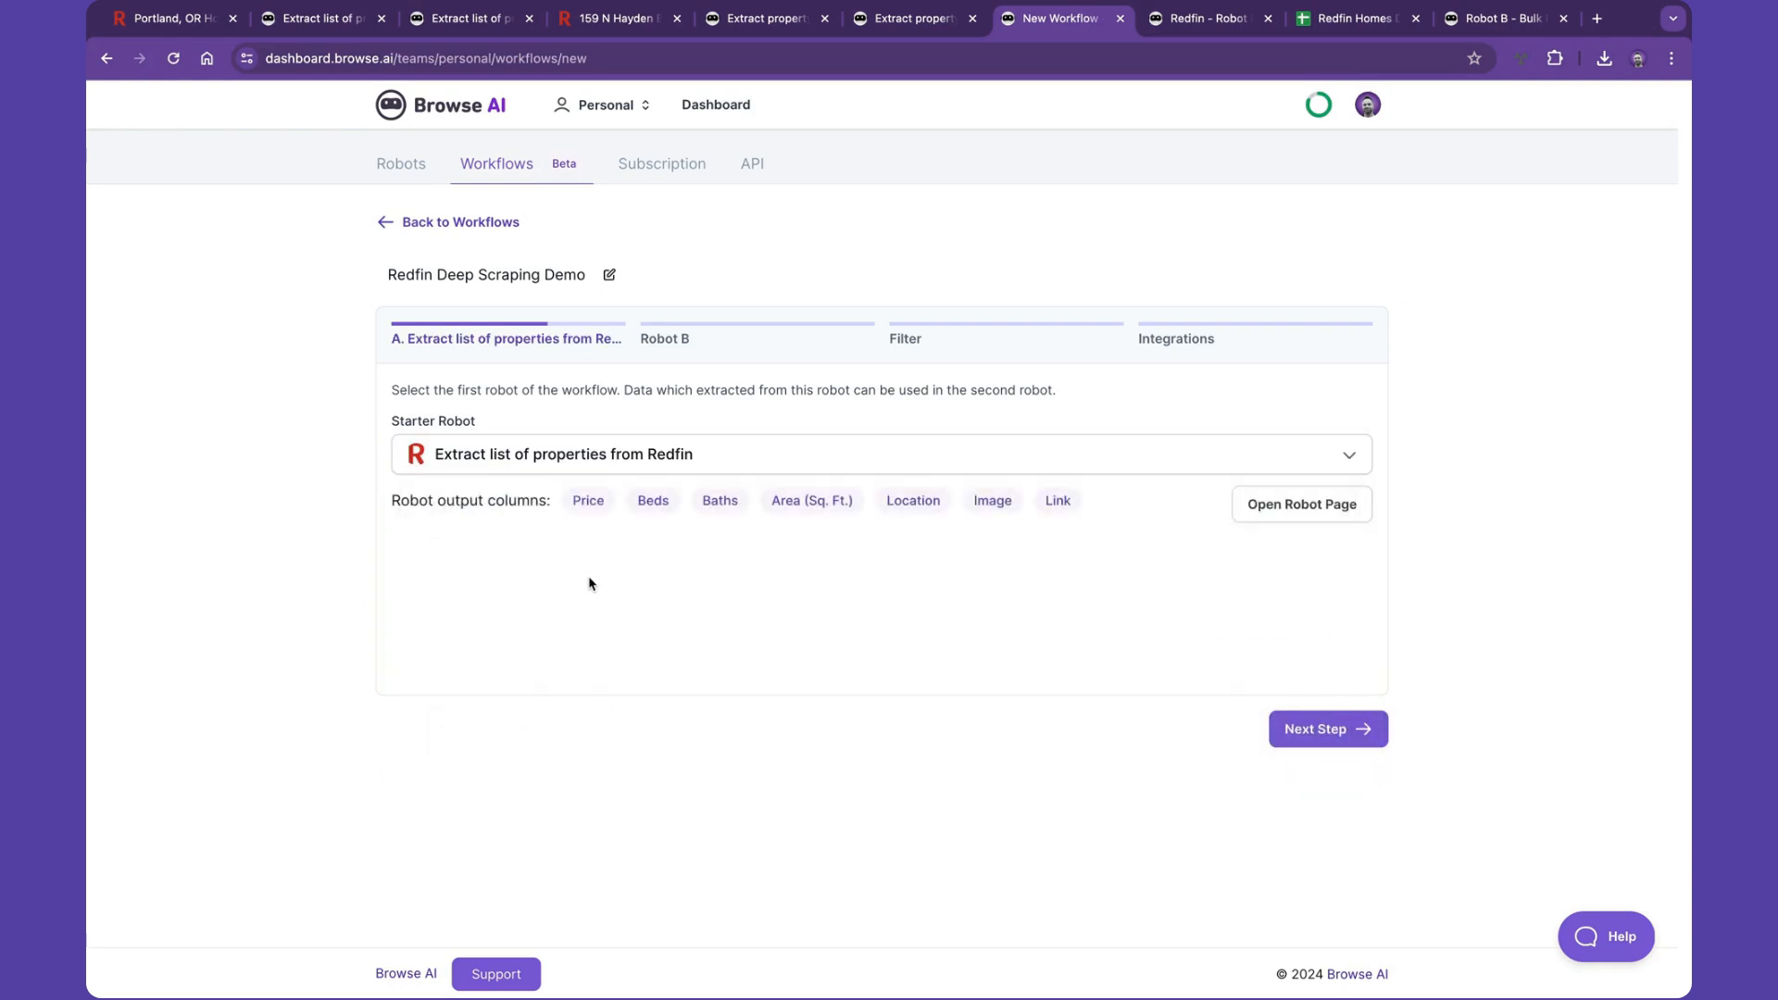
click(1283, 732)
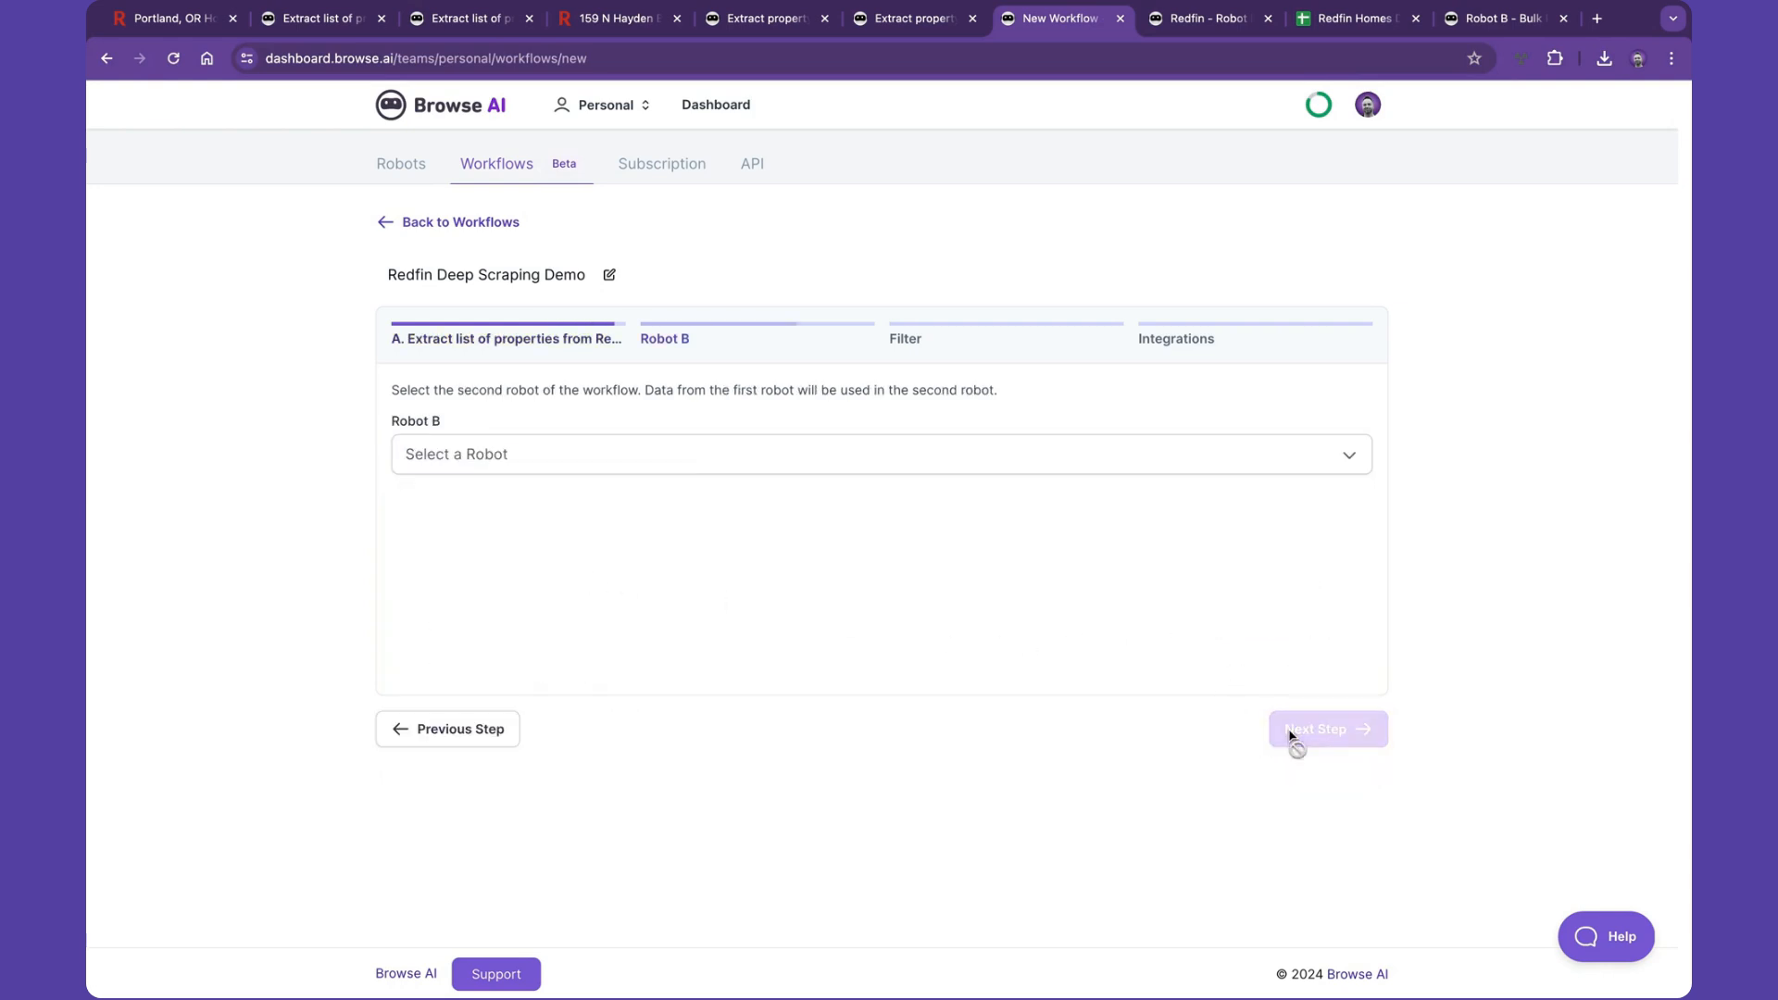
- Set Robot B to 'Extract property details from Redfin', map its property page URL to Link, and continue
click(544, 451)
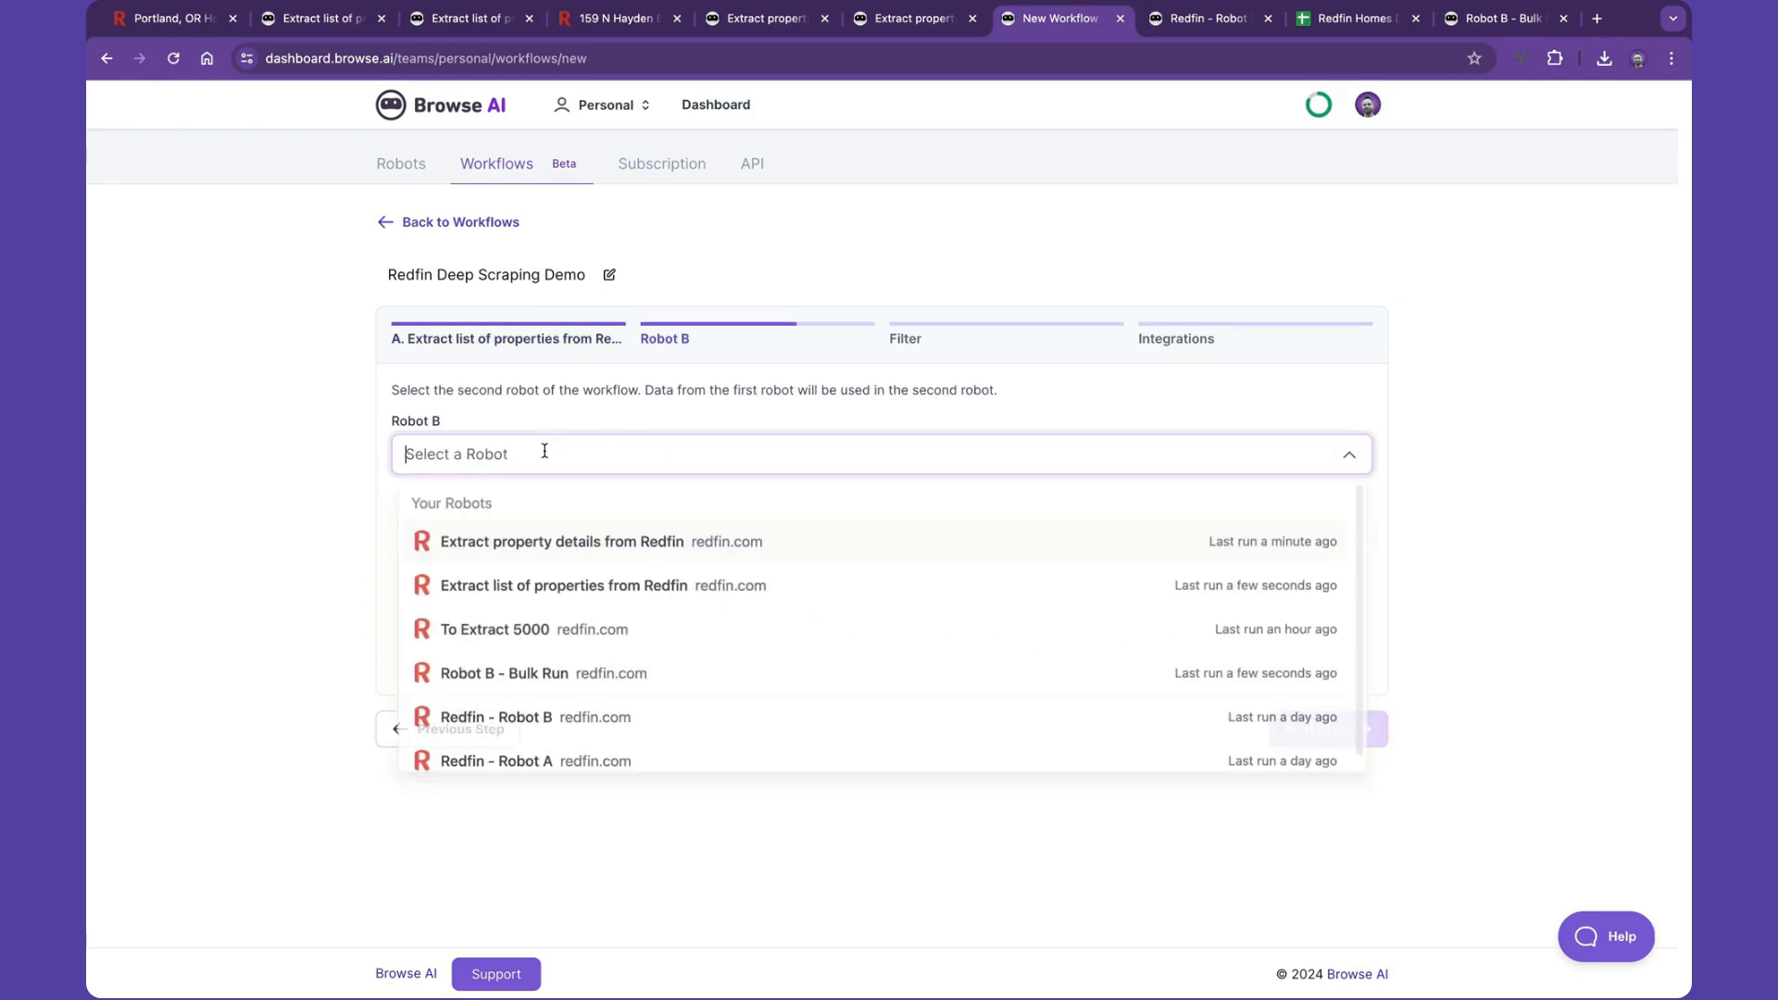
click(589, 544)
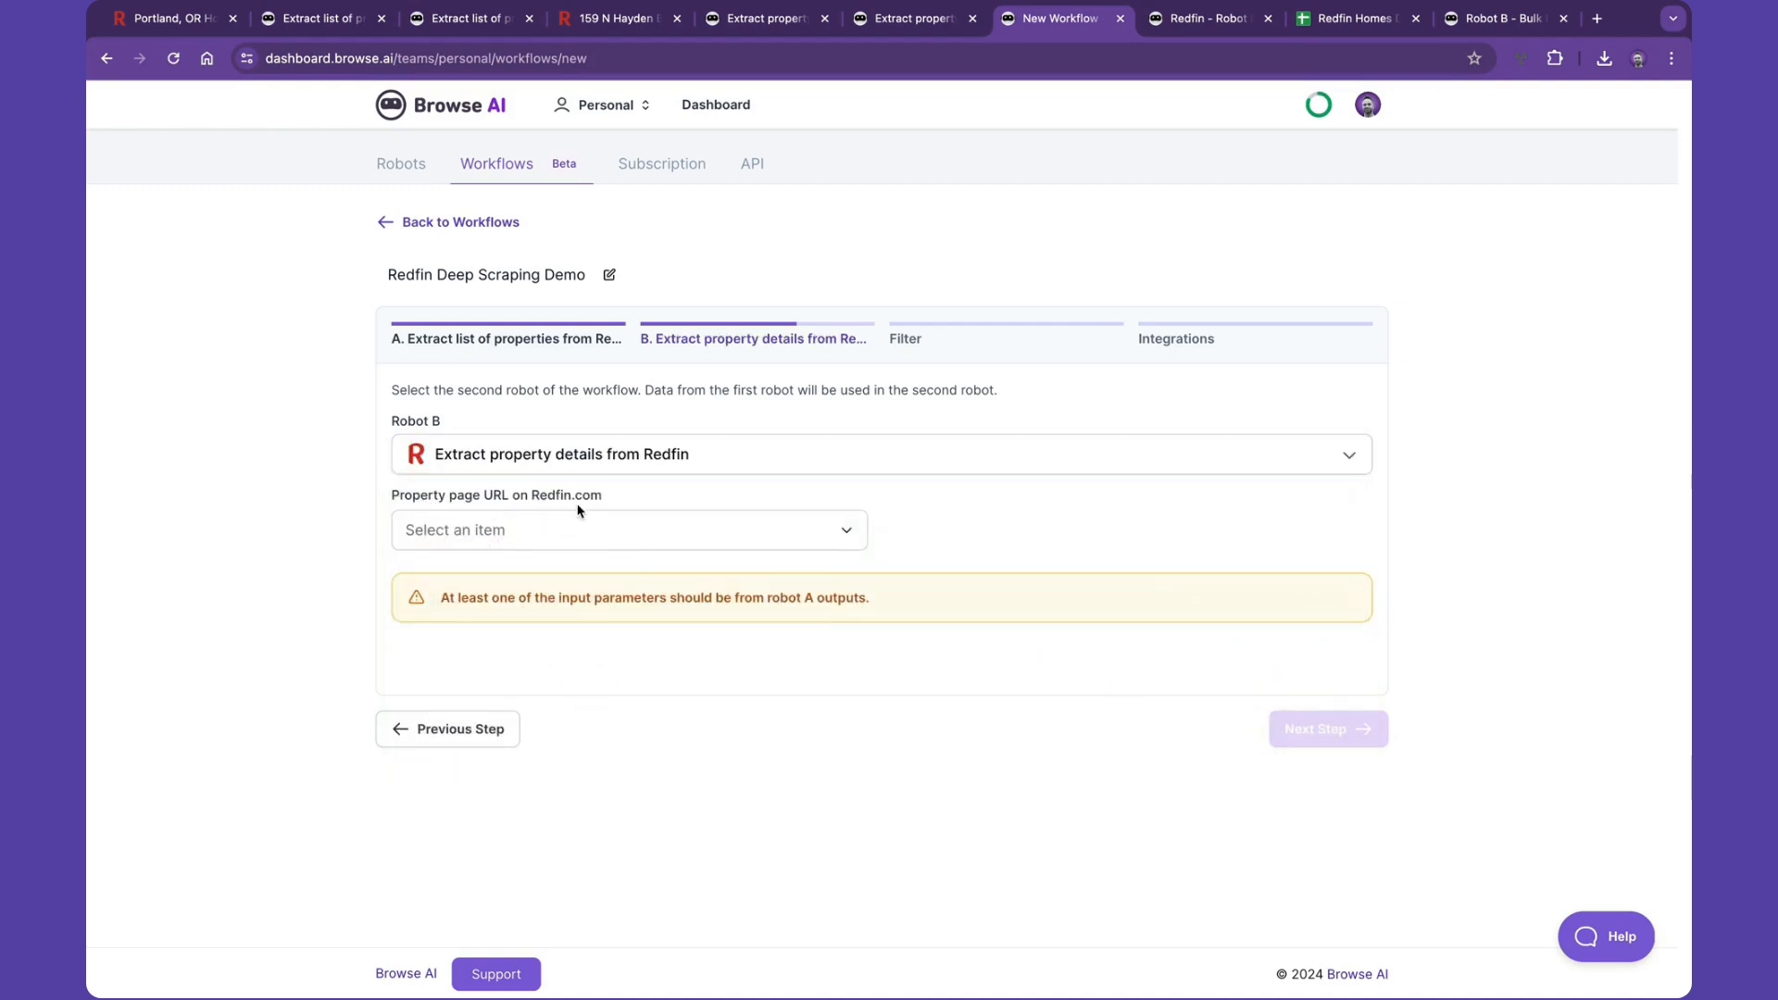
click(522, 534)
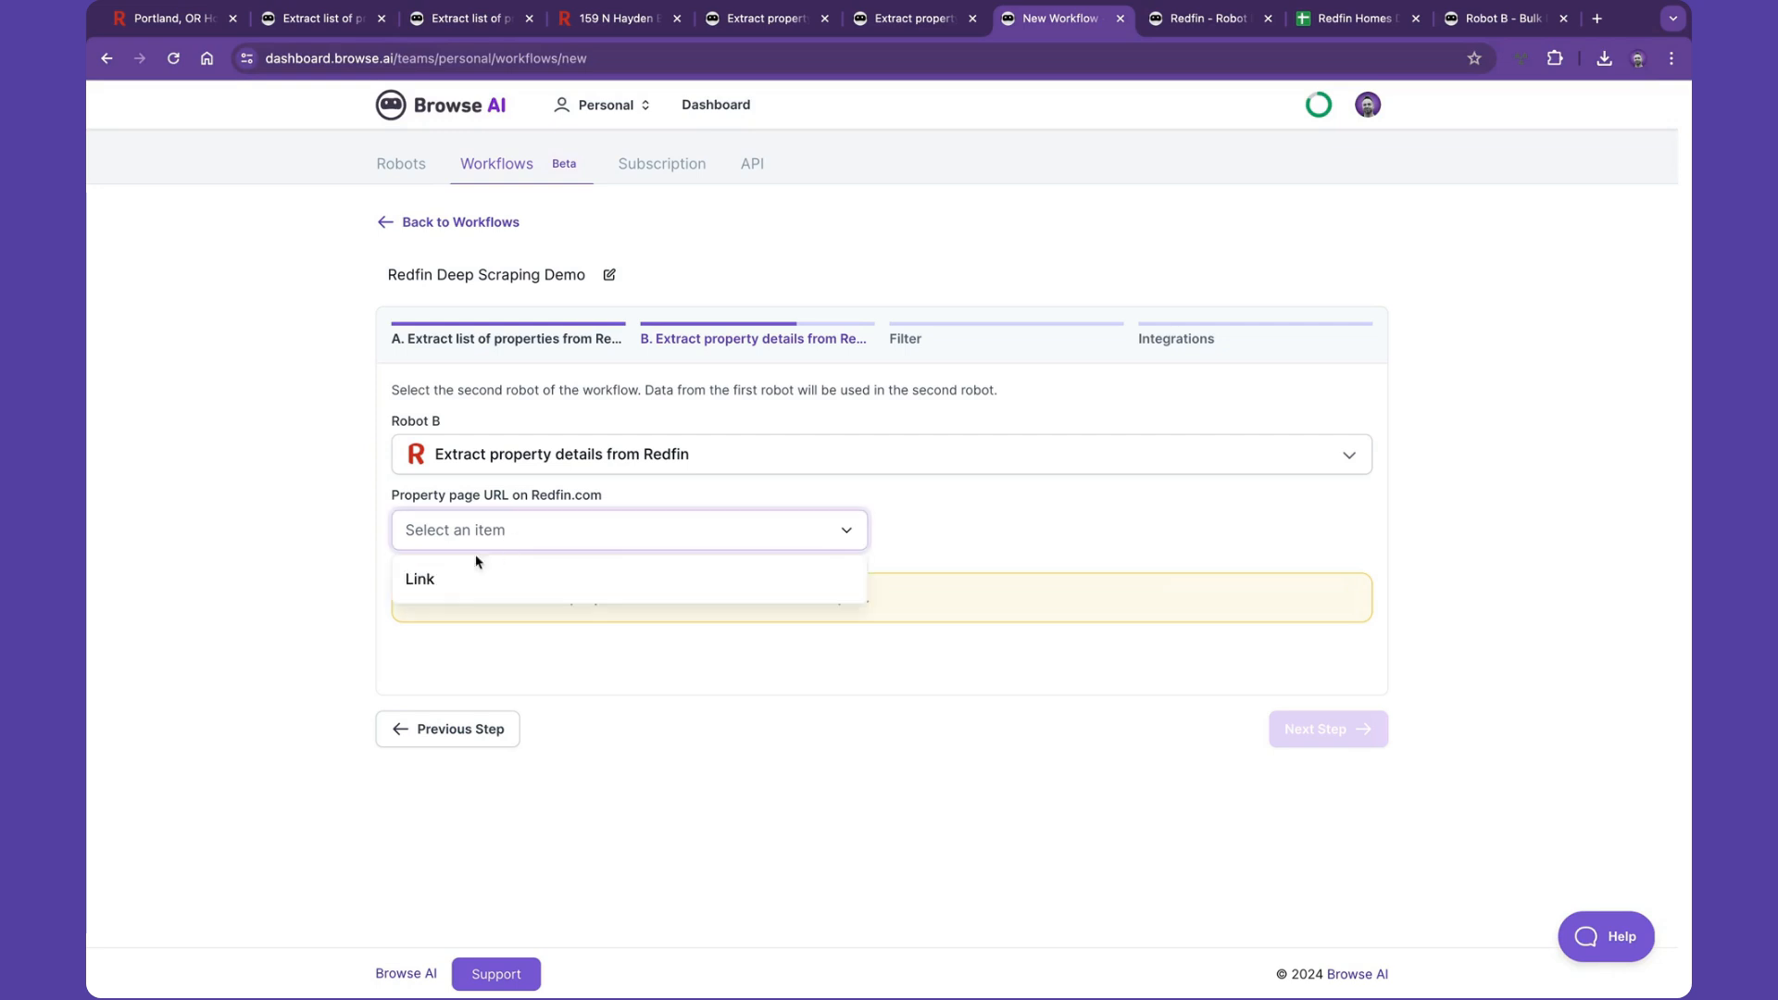
click(427, 578)
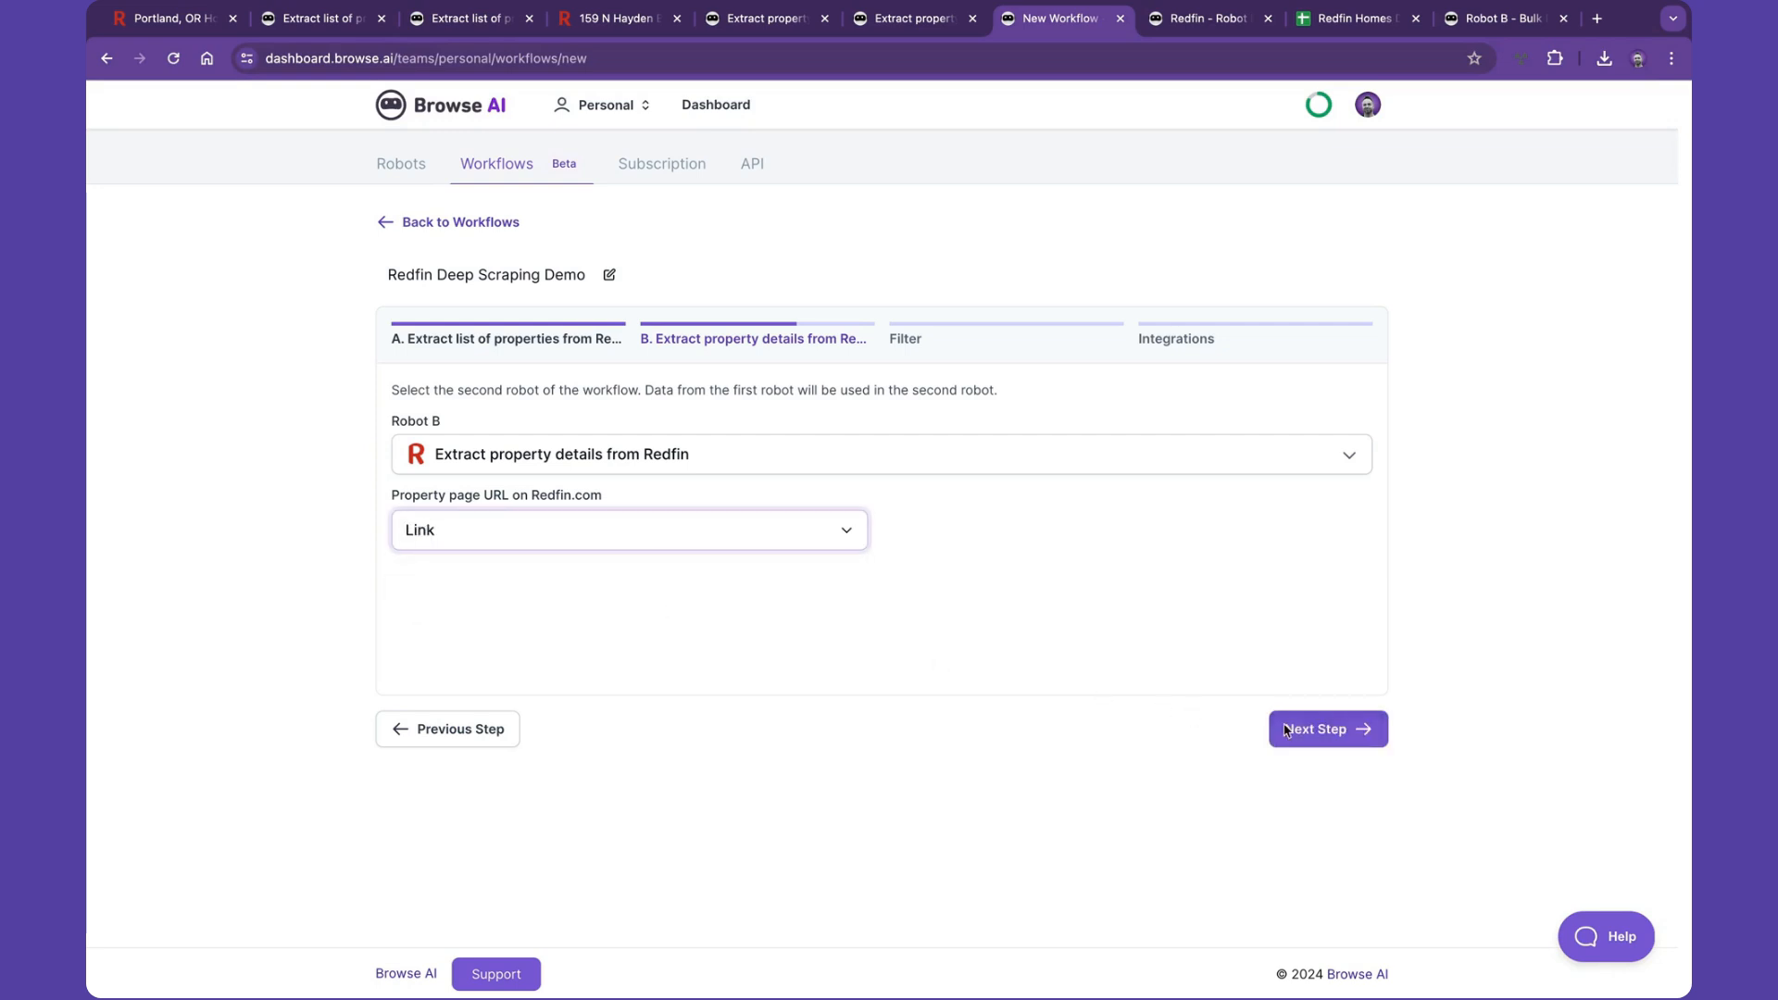
click(1299, 732)
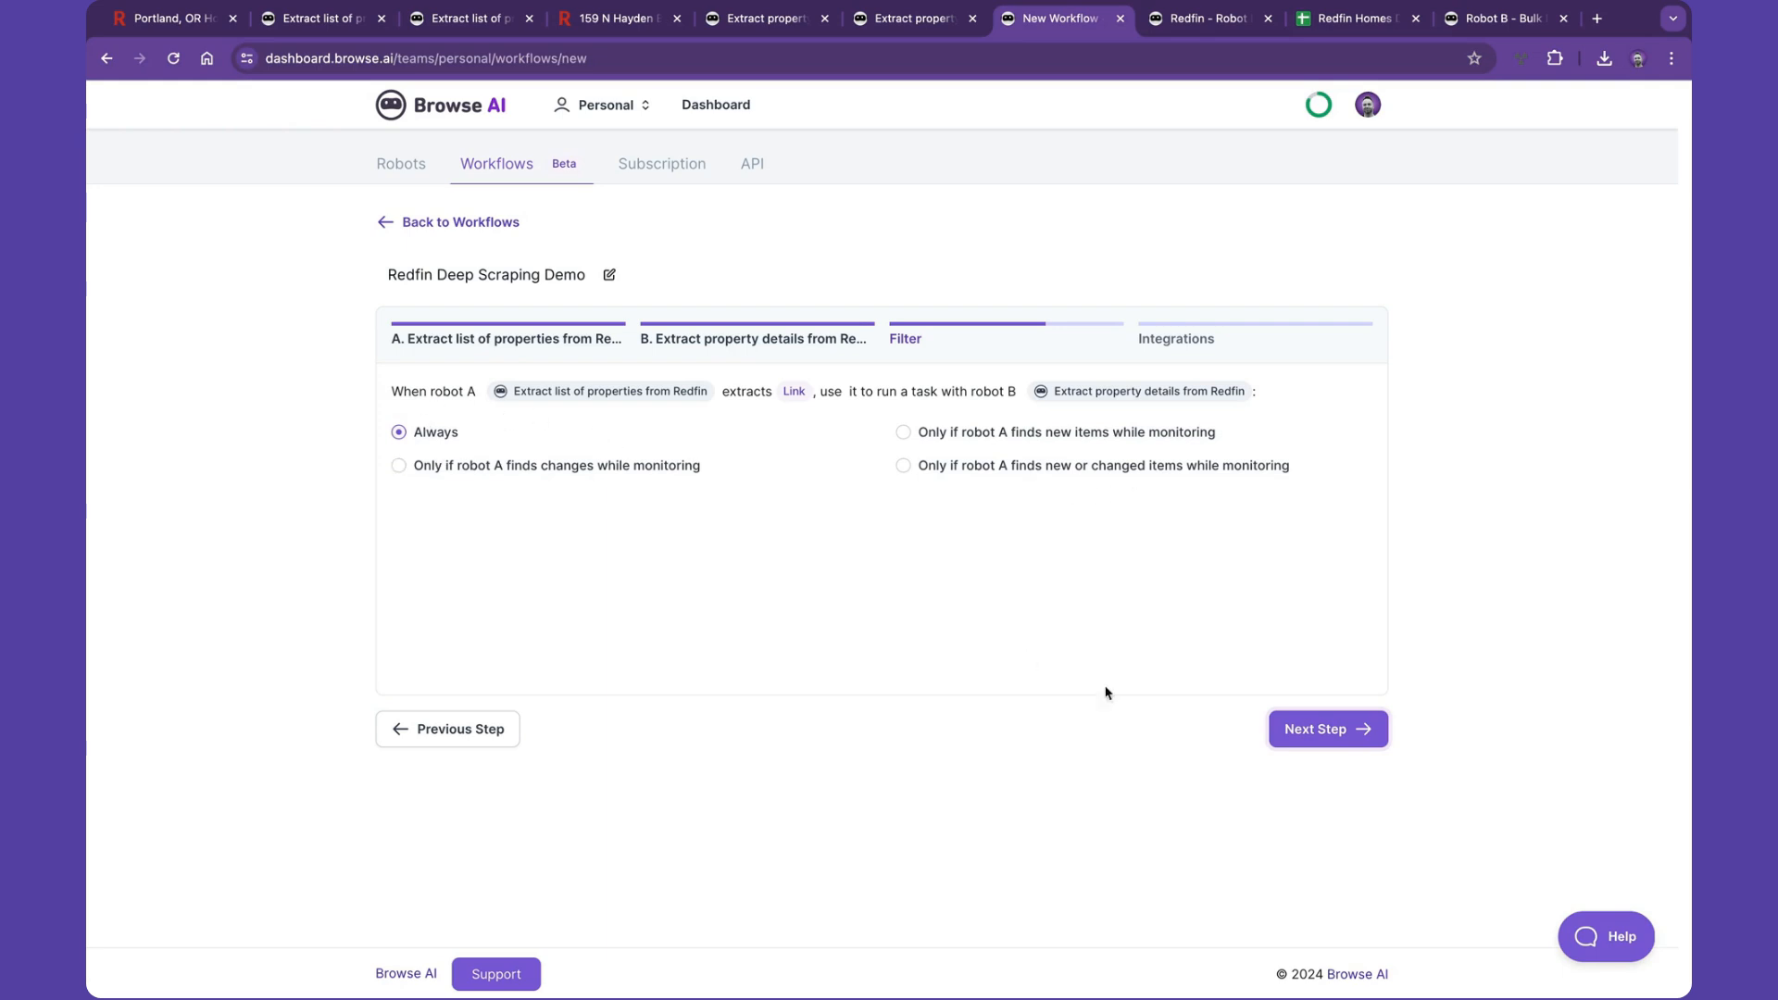
- Keep the Always filter and open Robot B's integration page
click(1303, 729)
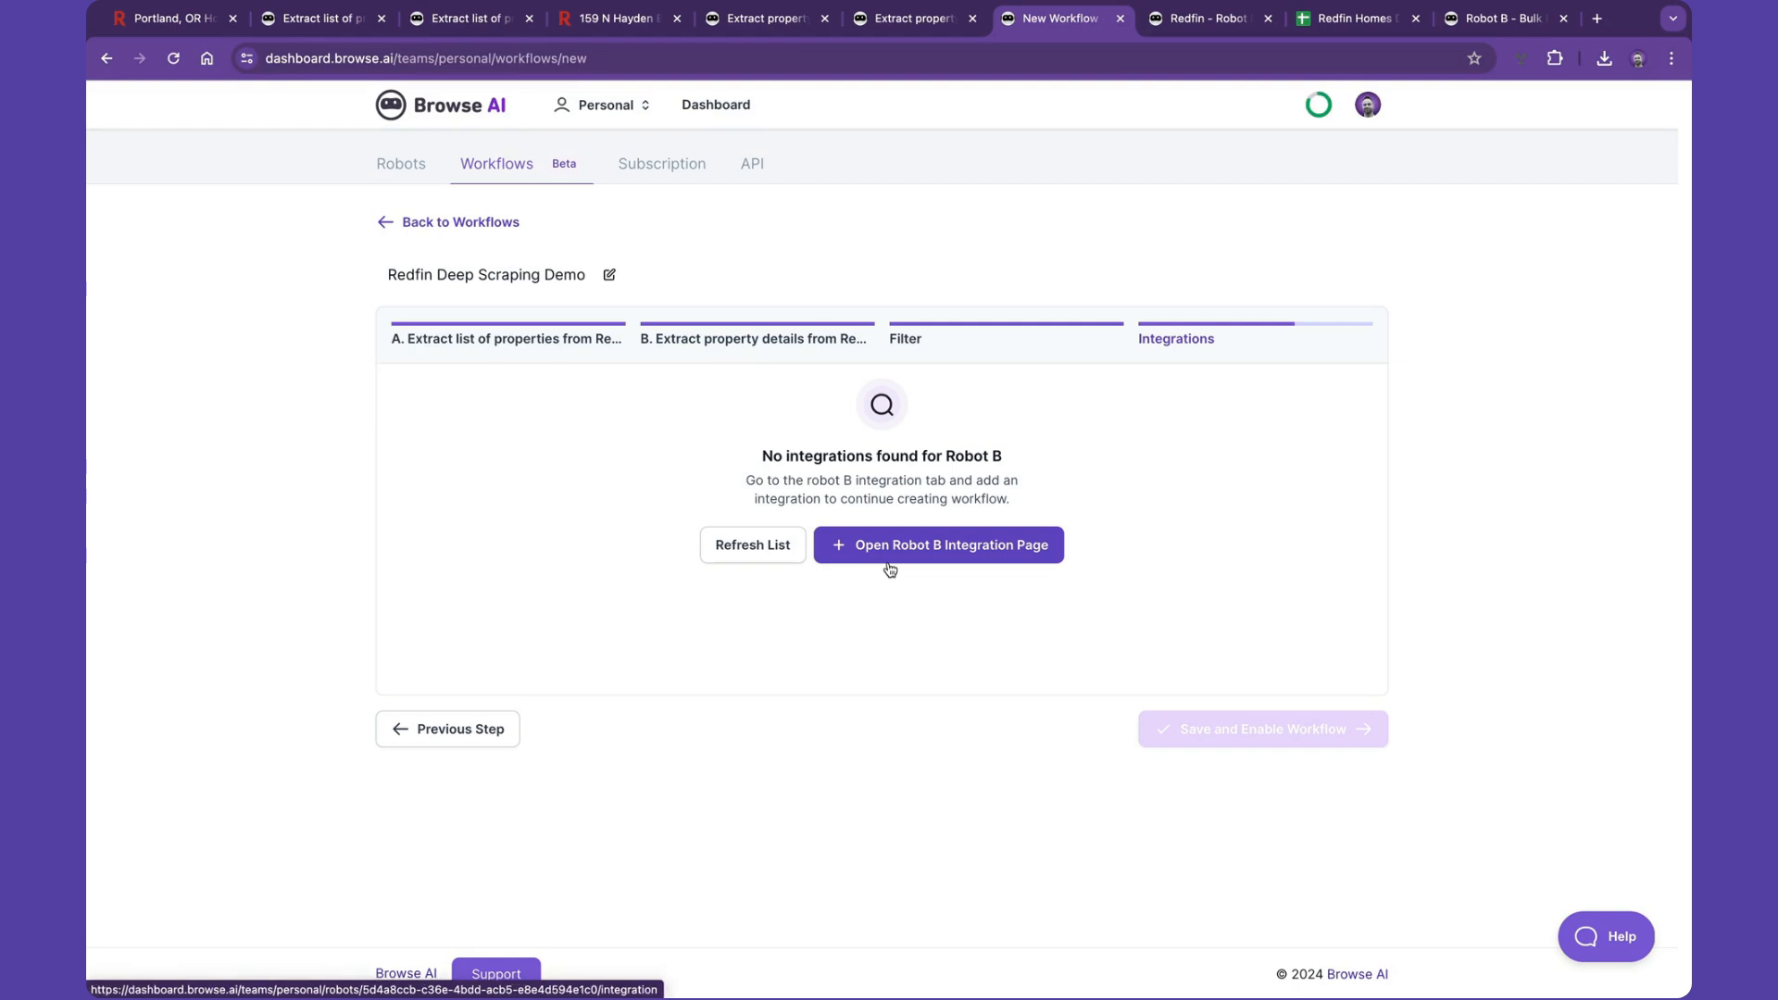
click(953, 556)
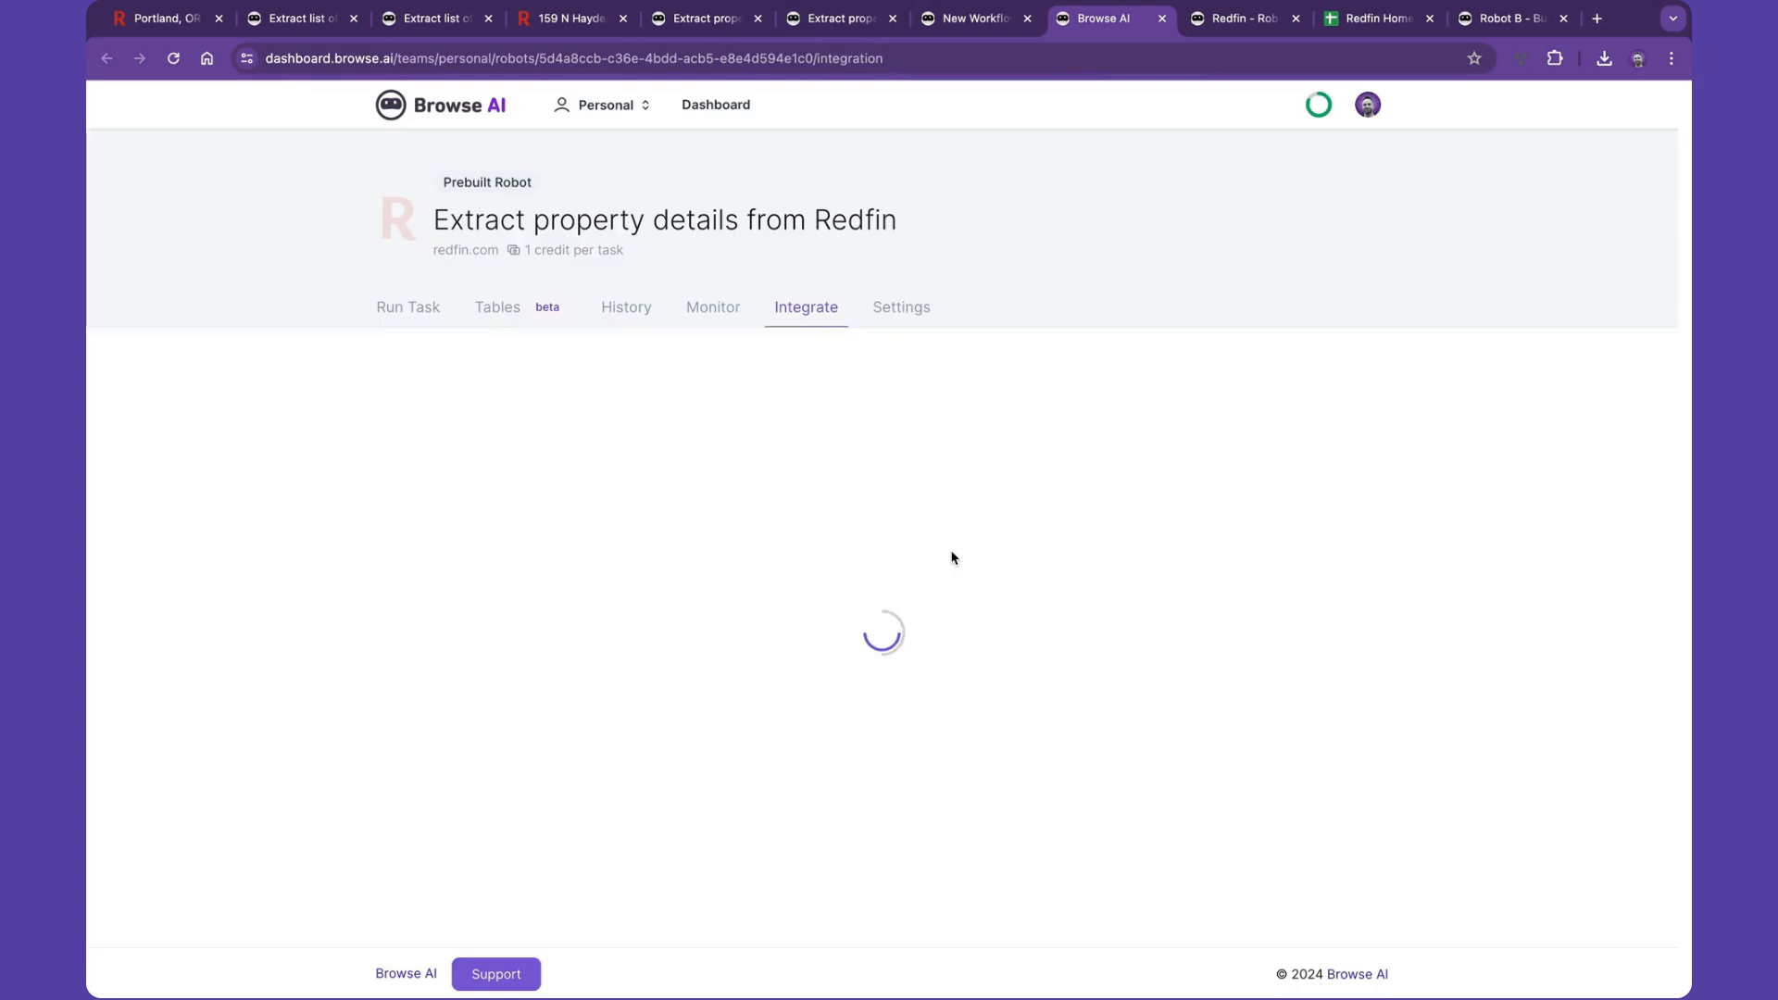
- Enable Google Sheets syncing for the property details robot using the authorized Google account
click(515, 457)
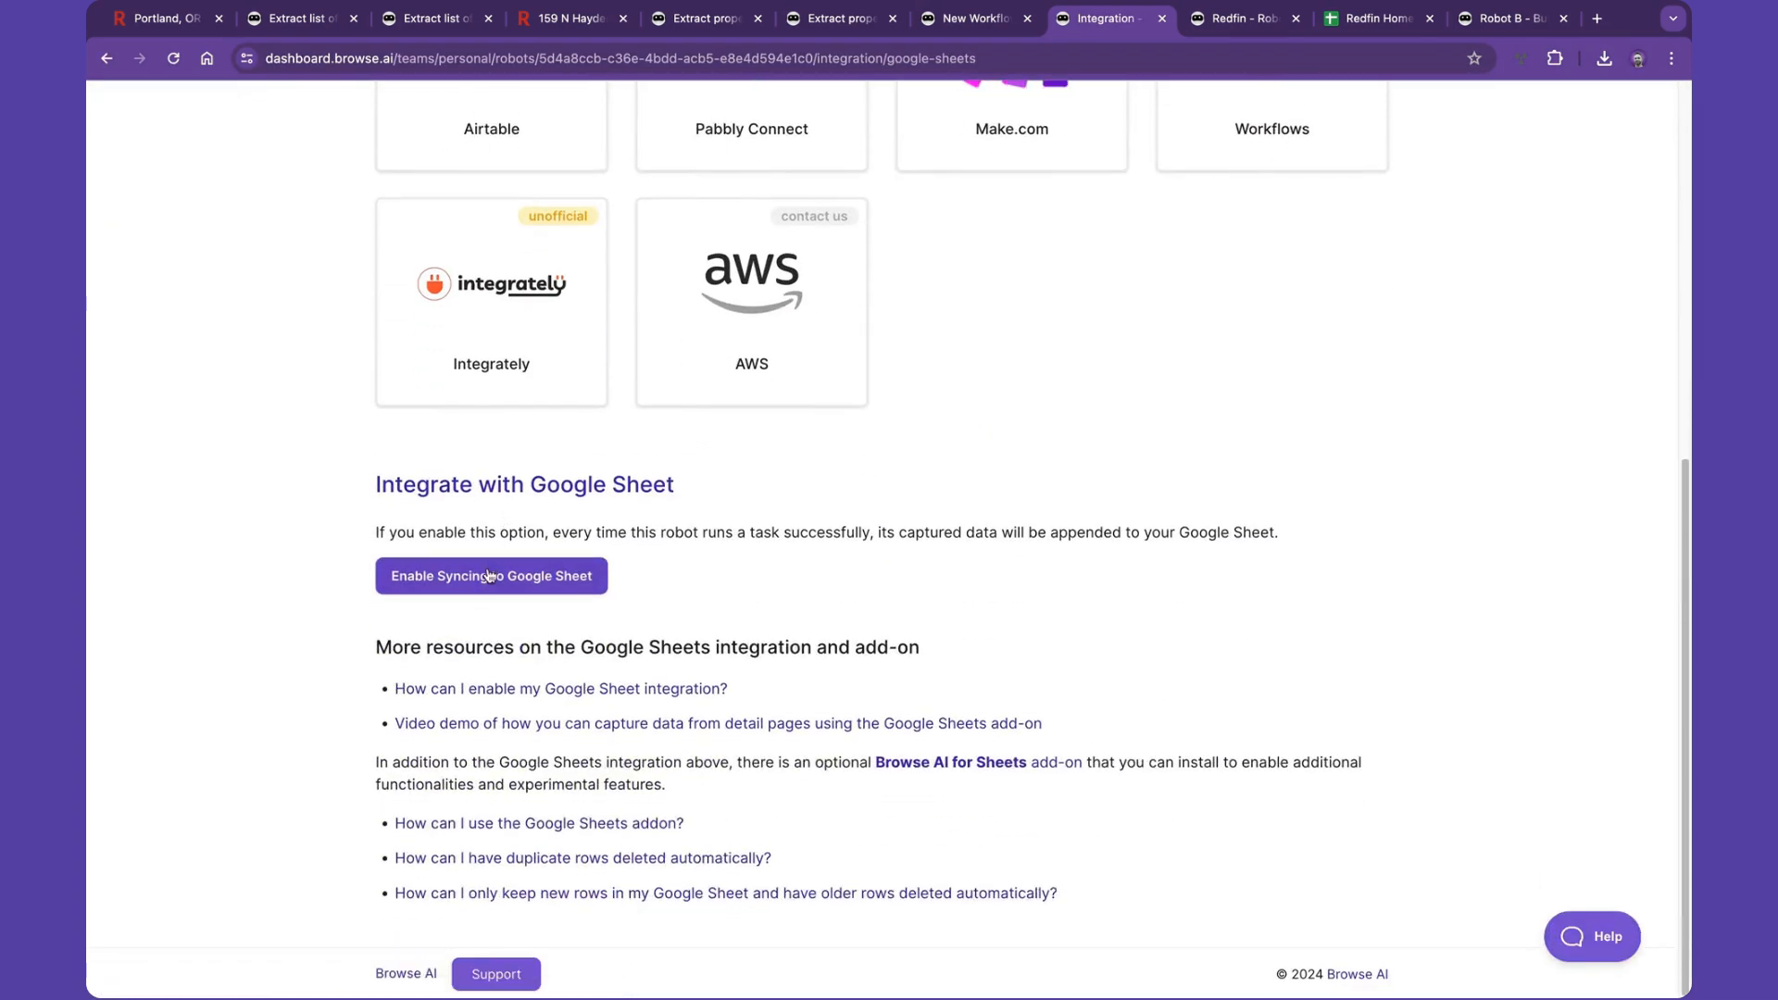
click(489, 574)
click(480, 604)
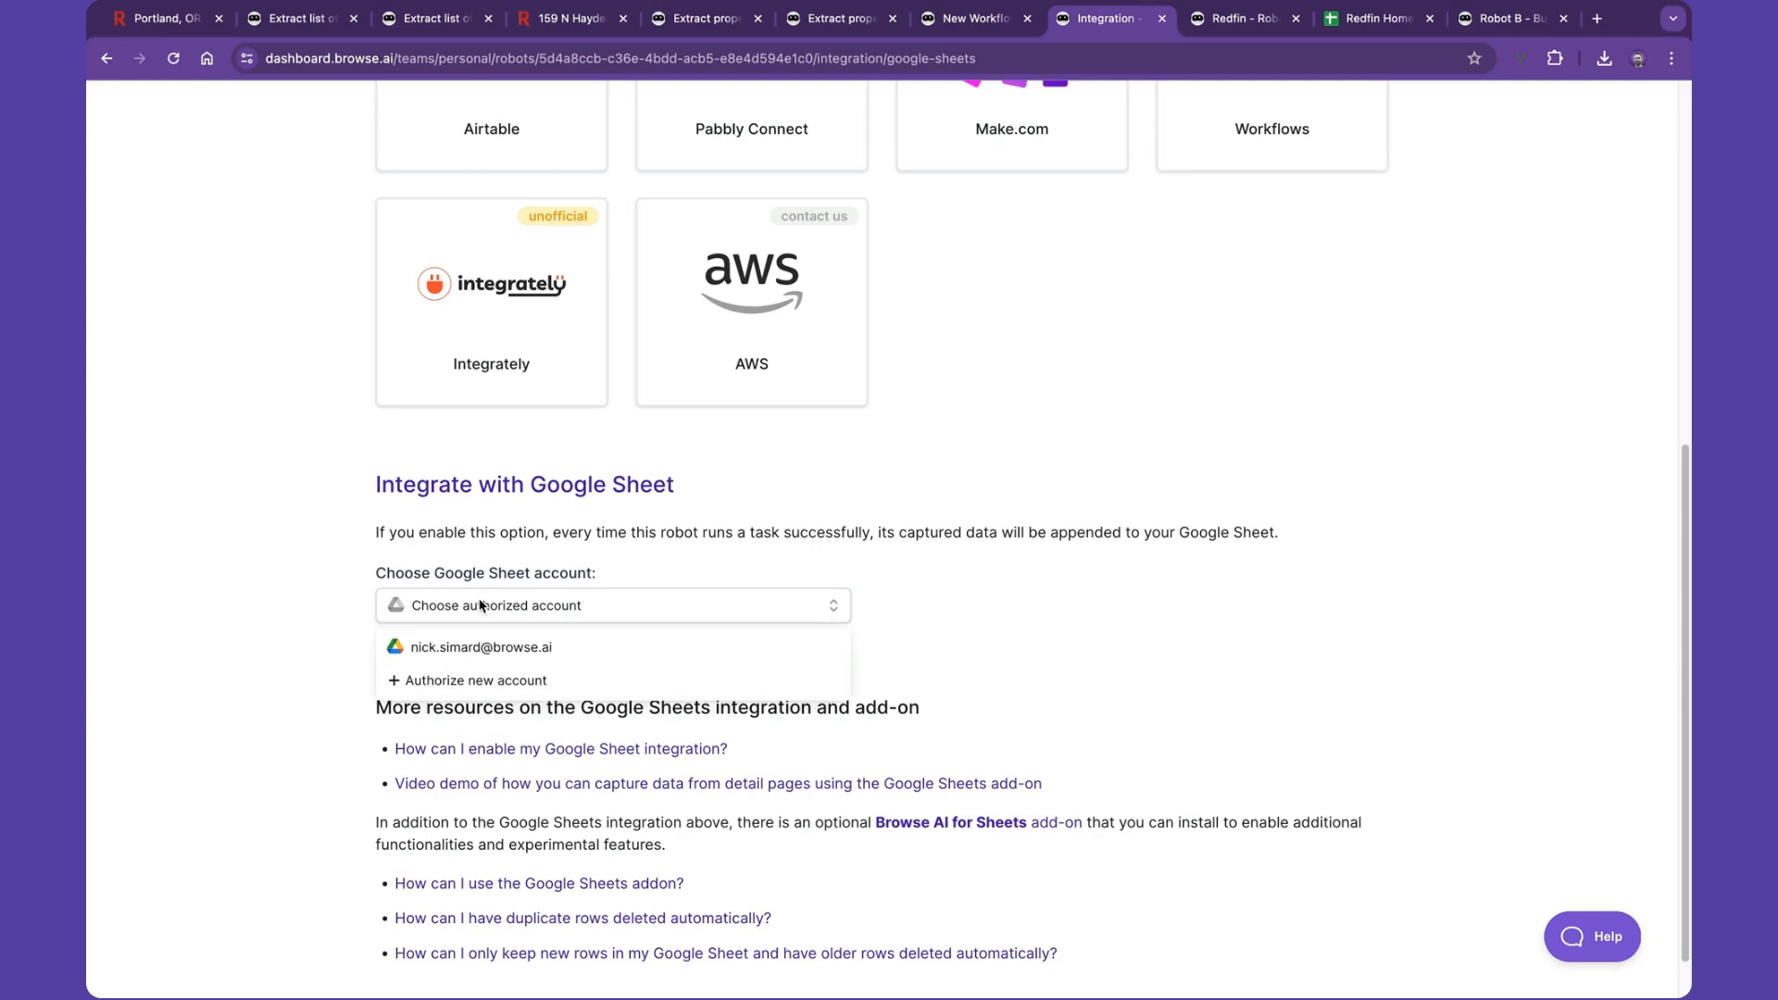
click(472, 646)
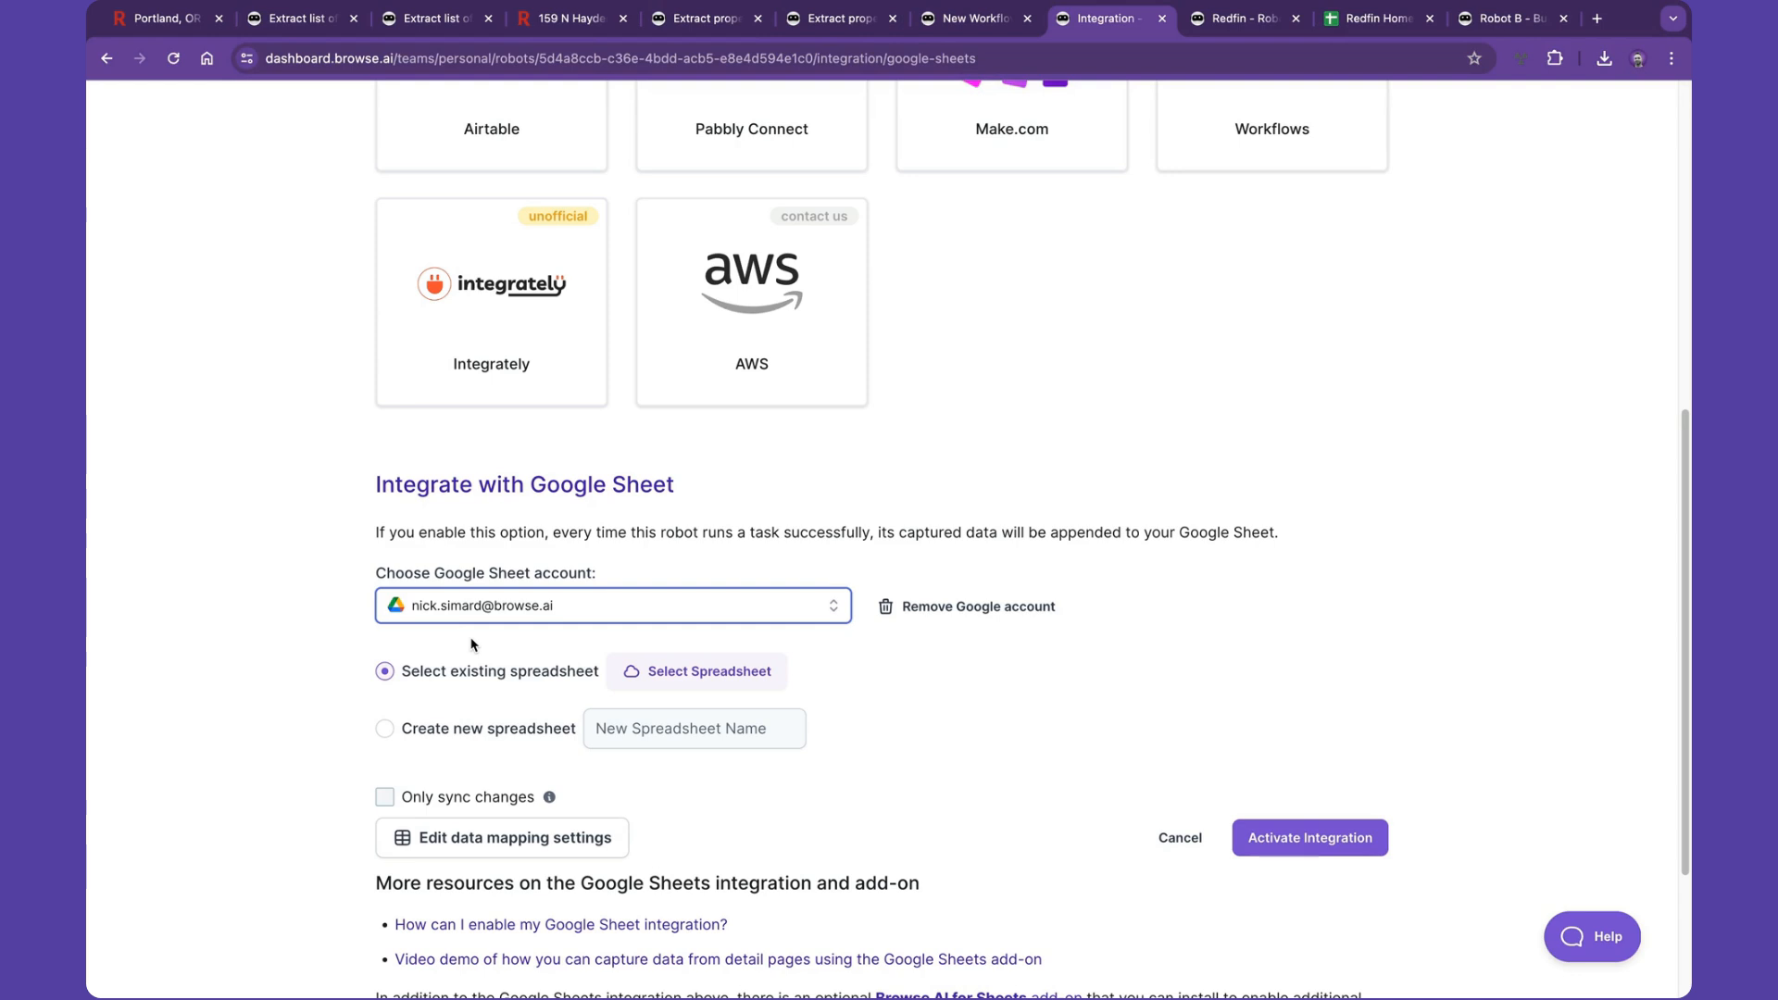
- Choose to create a new spreadsheet named Redfin Portland Homes
click(404, 722)
click(622, 726)
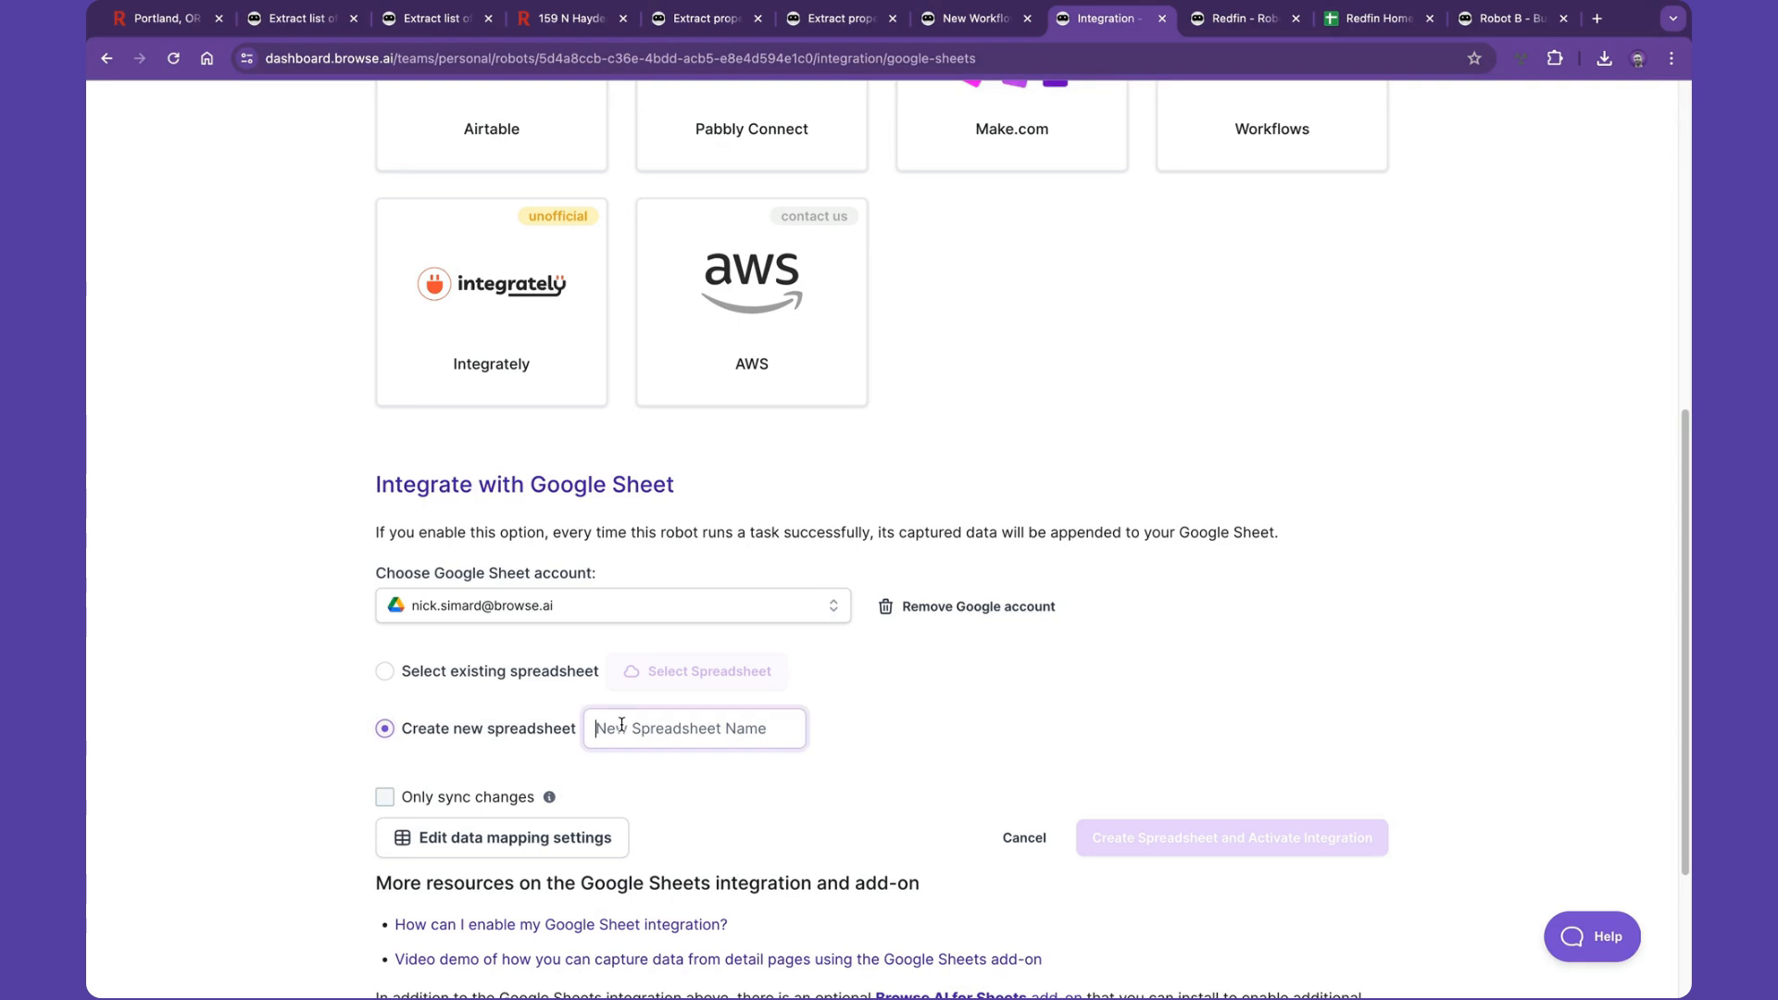
text(Redfin )
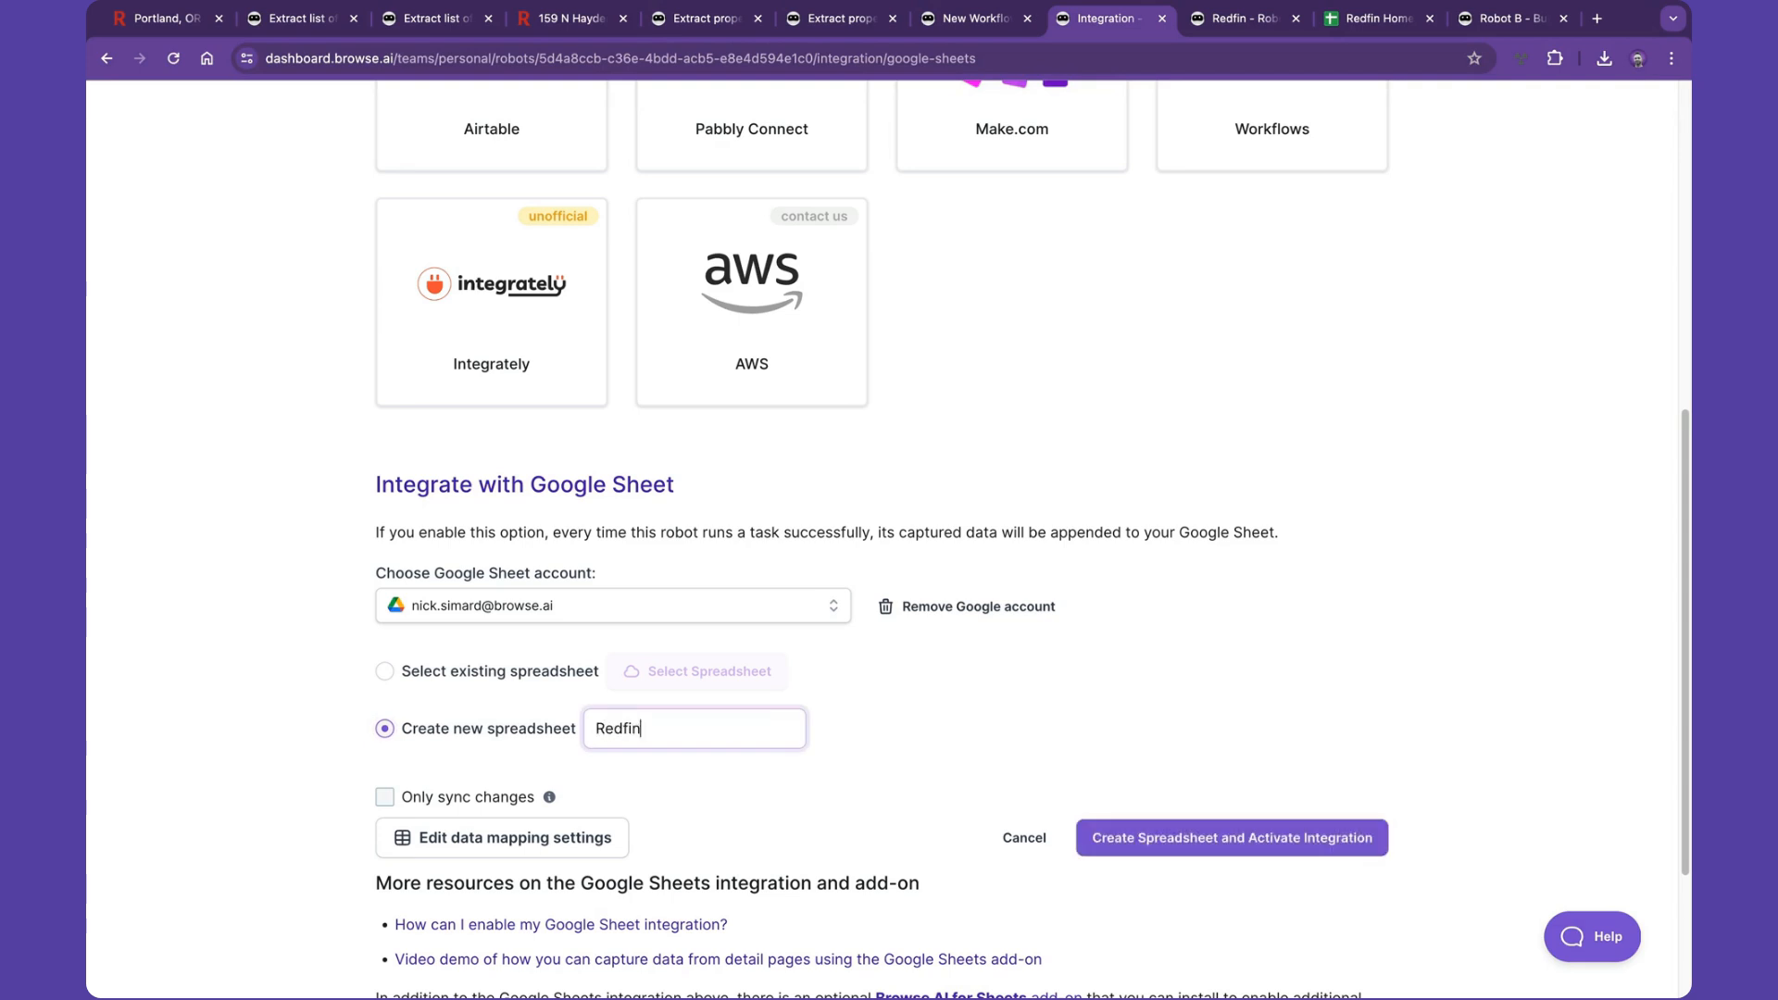
text(Portland Homes)
click(698, 790)
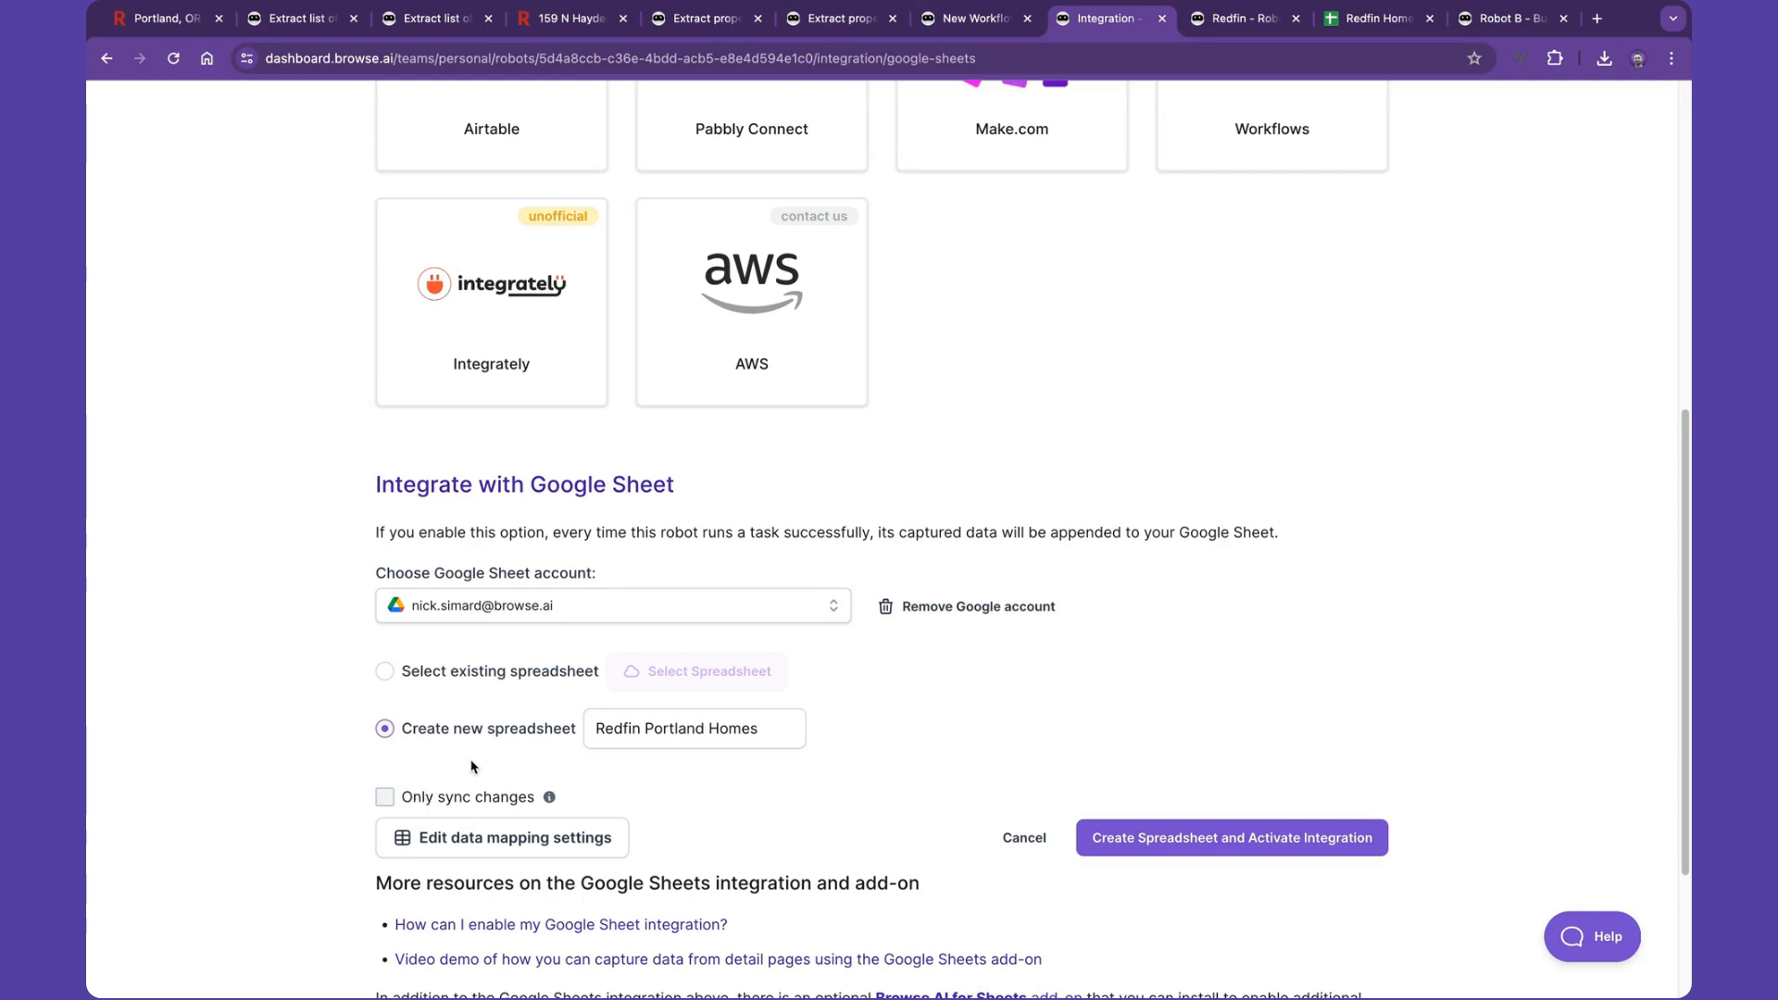
- Open the data mapping settings and rename the sheet from Captured Texts to Captured Homes
scroll(471, 767, down, 1)
click(506, 761)
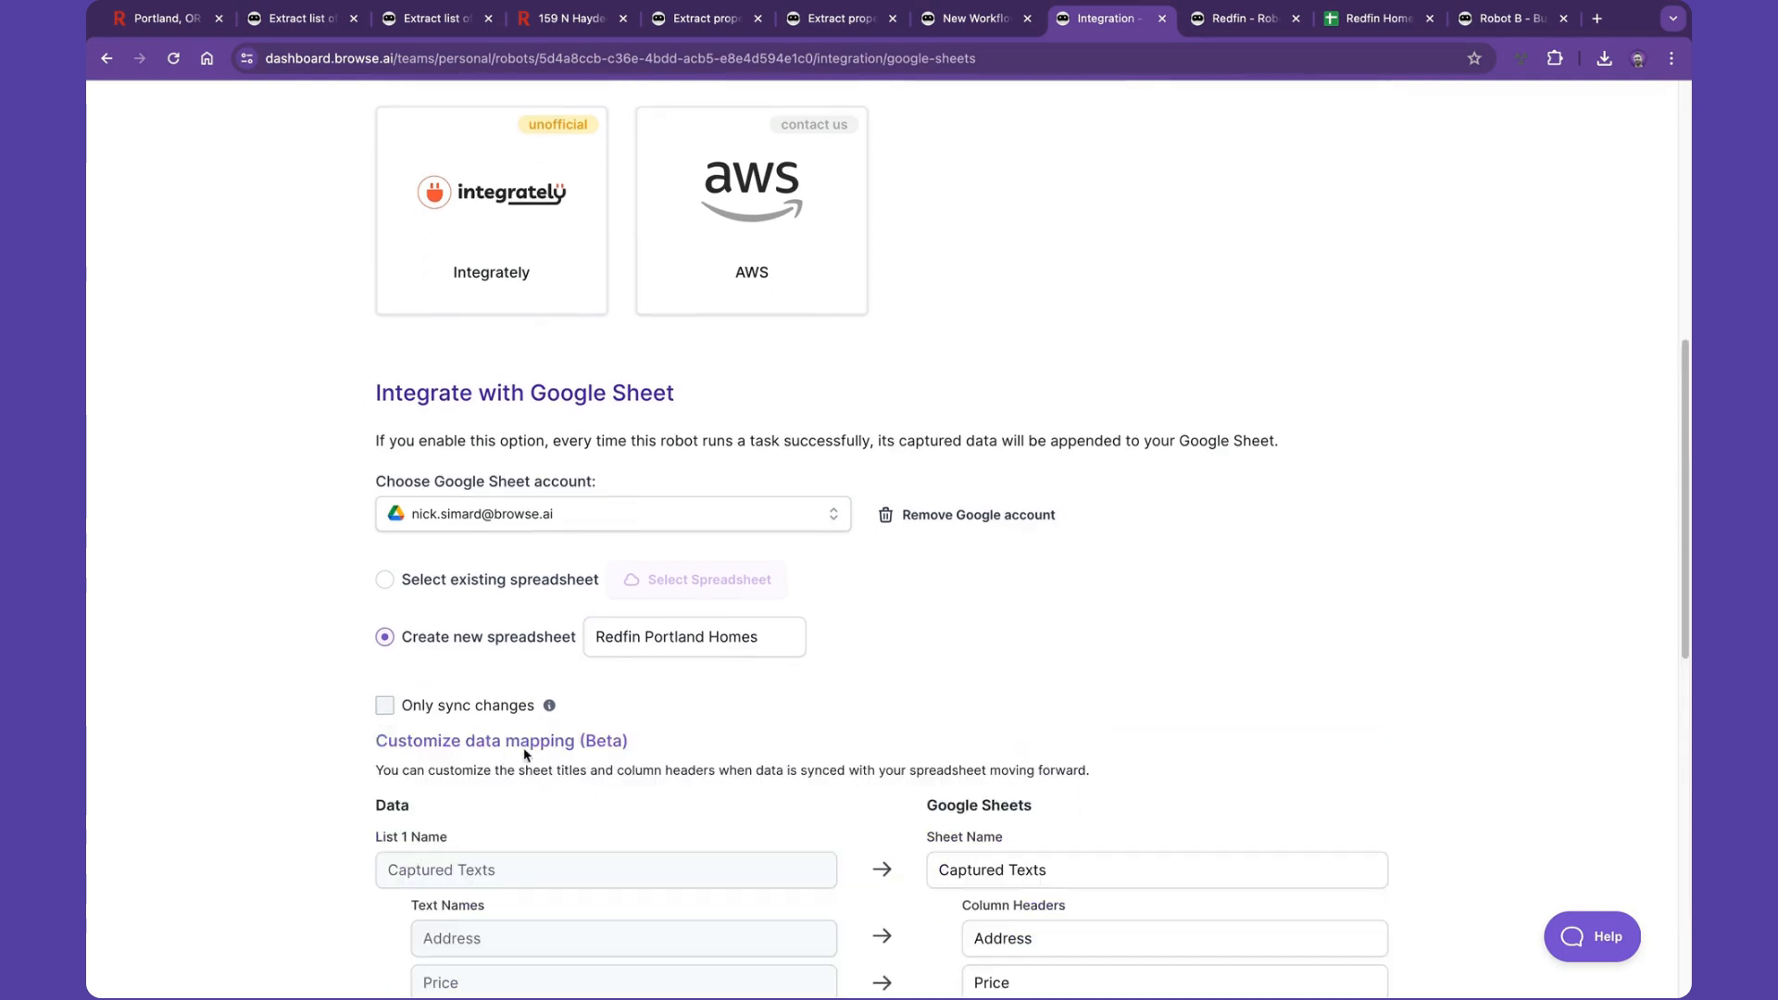
scroll(819, 682, down, 4)
triple_click(1029, 502)
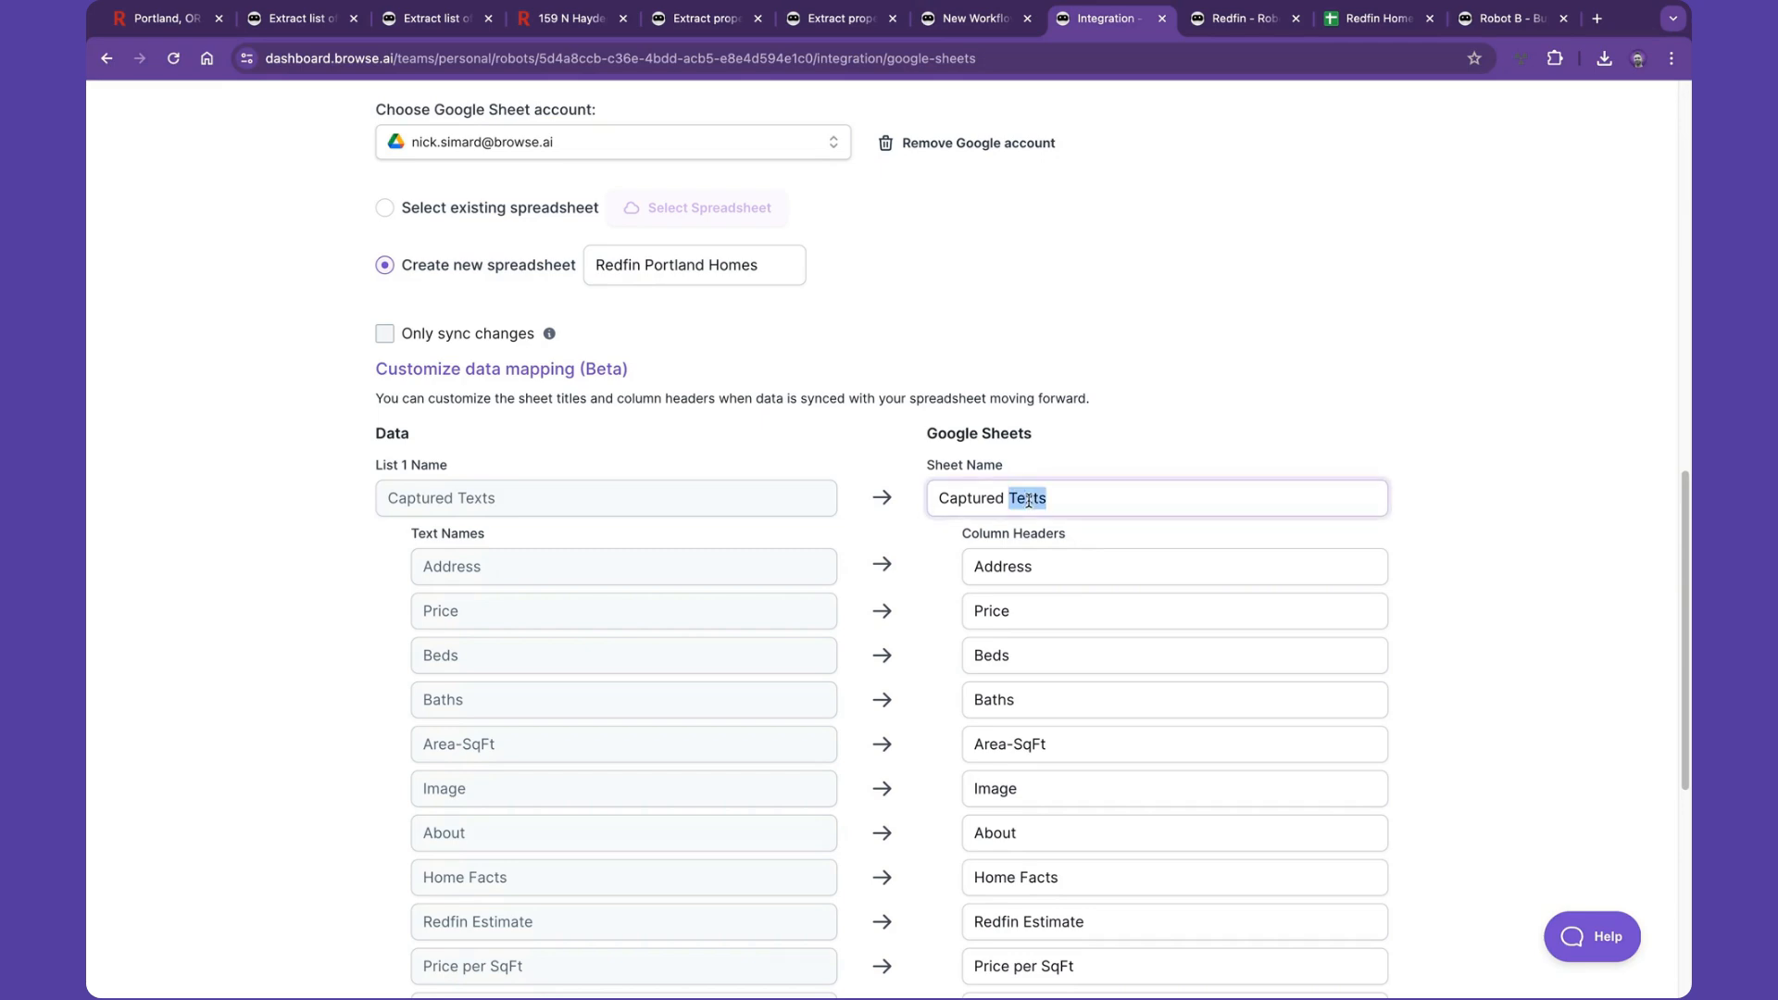
text(Homes)
- Create the new spreadsheet and activate the Google Sheets integration for Robot B
click(1139, 449)
scroll(1065, 492, down, 6)
click(1194, 607)
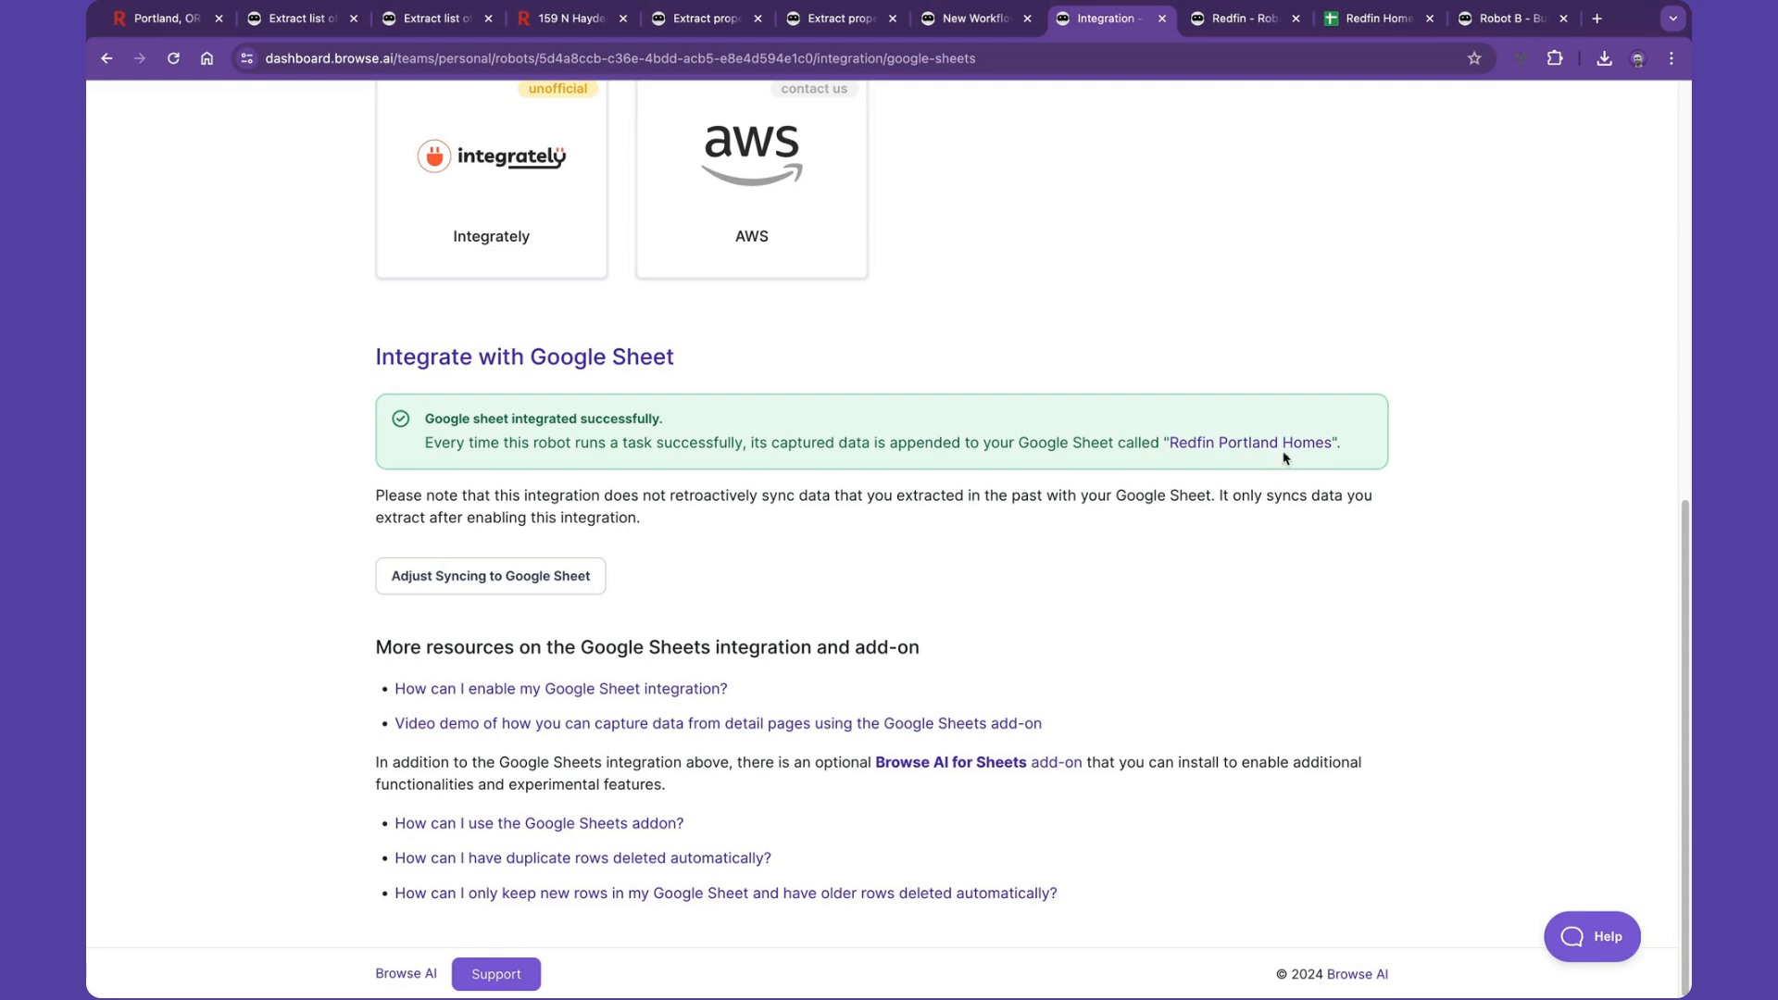
- Open the newly created Redfin Portland Homes spreadsheet
super+click(1255, 445)
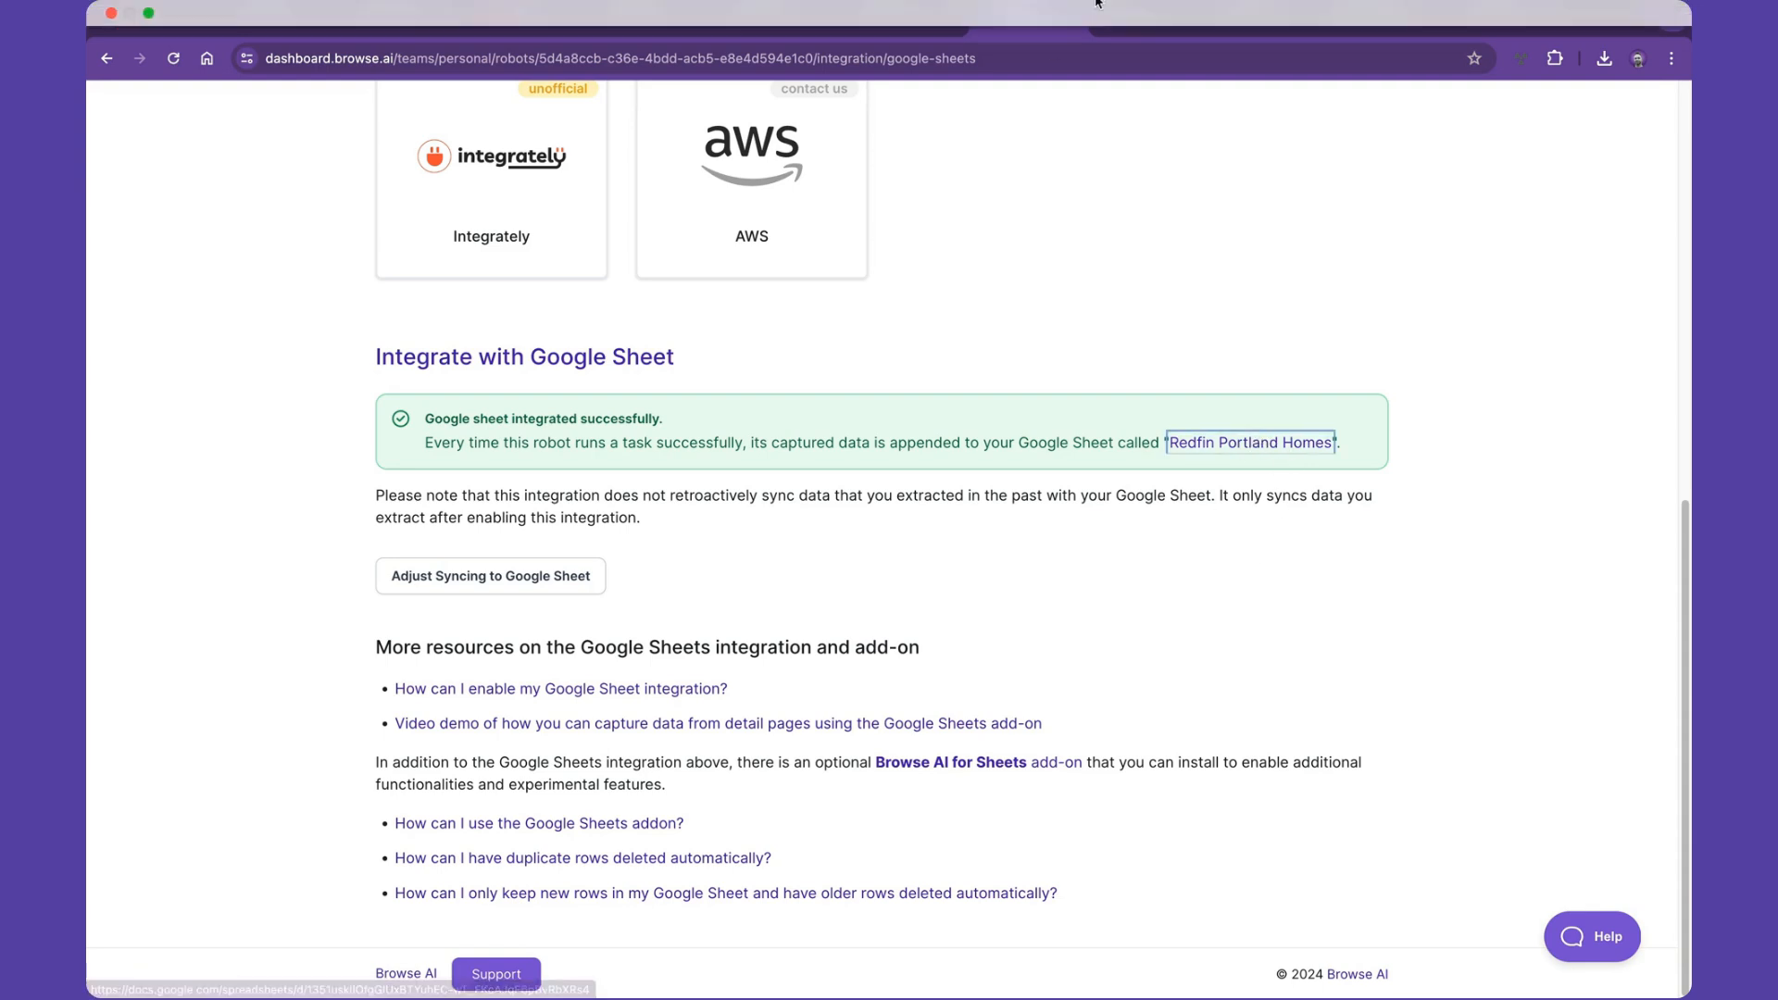
click(1141, 29)
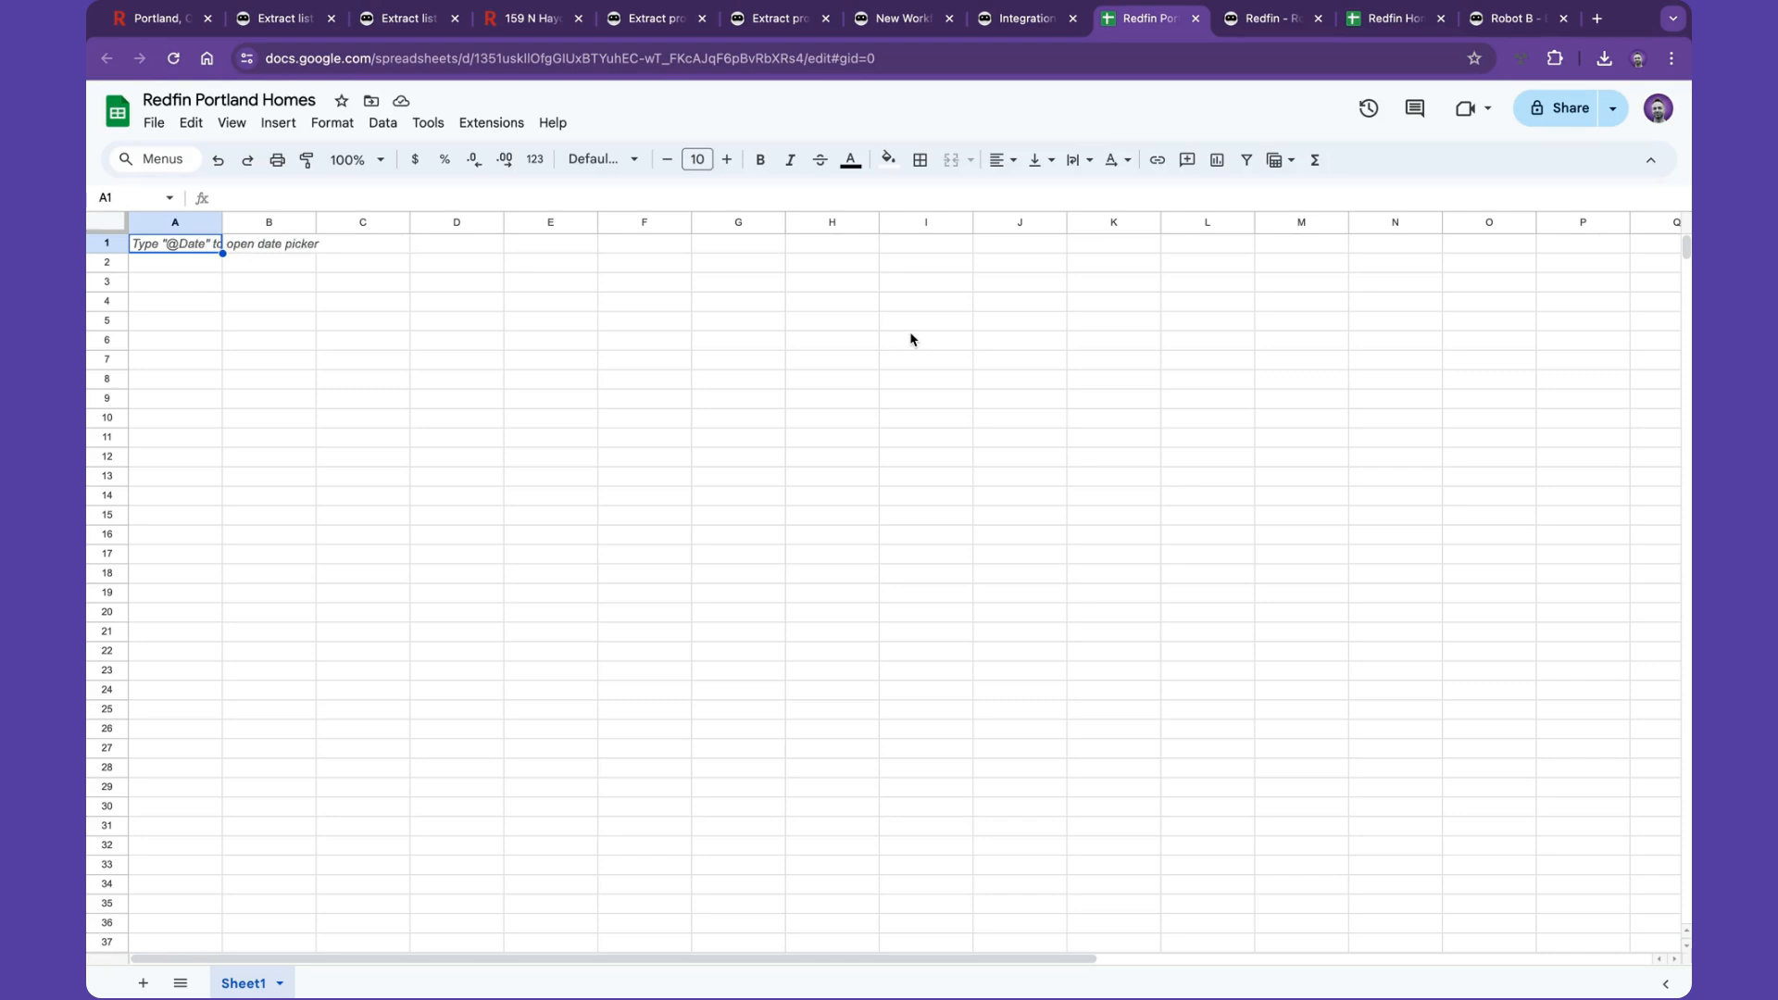
- Review Robot B's task history and the Portland Homes sheet in the Redfin Homes Demo spreadsheet
click(1261, 23)
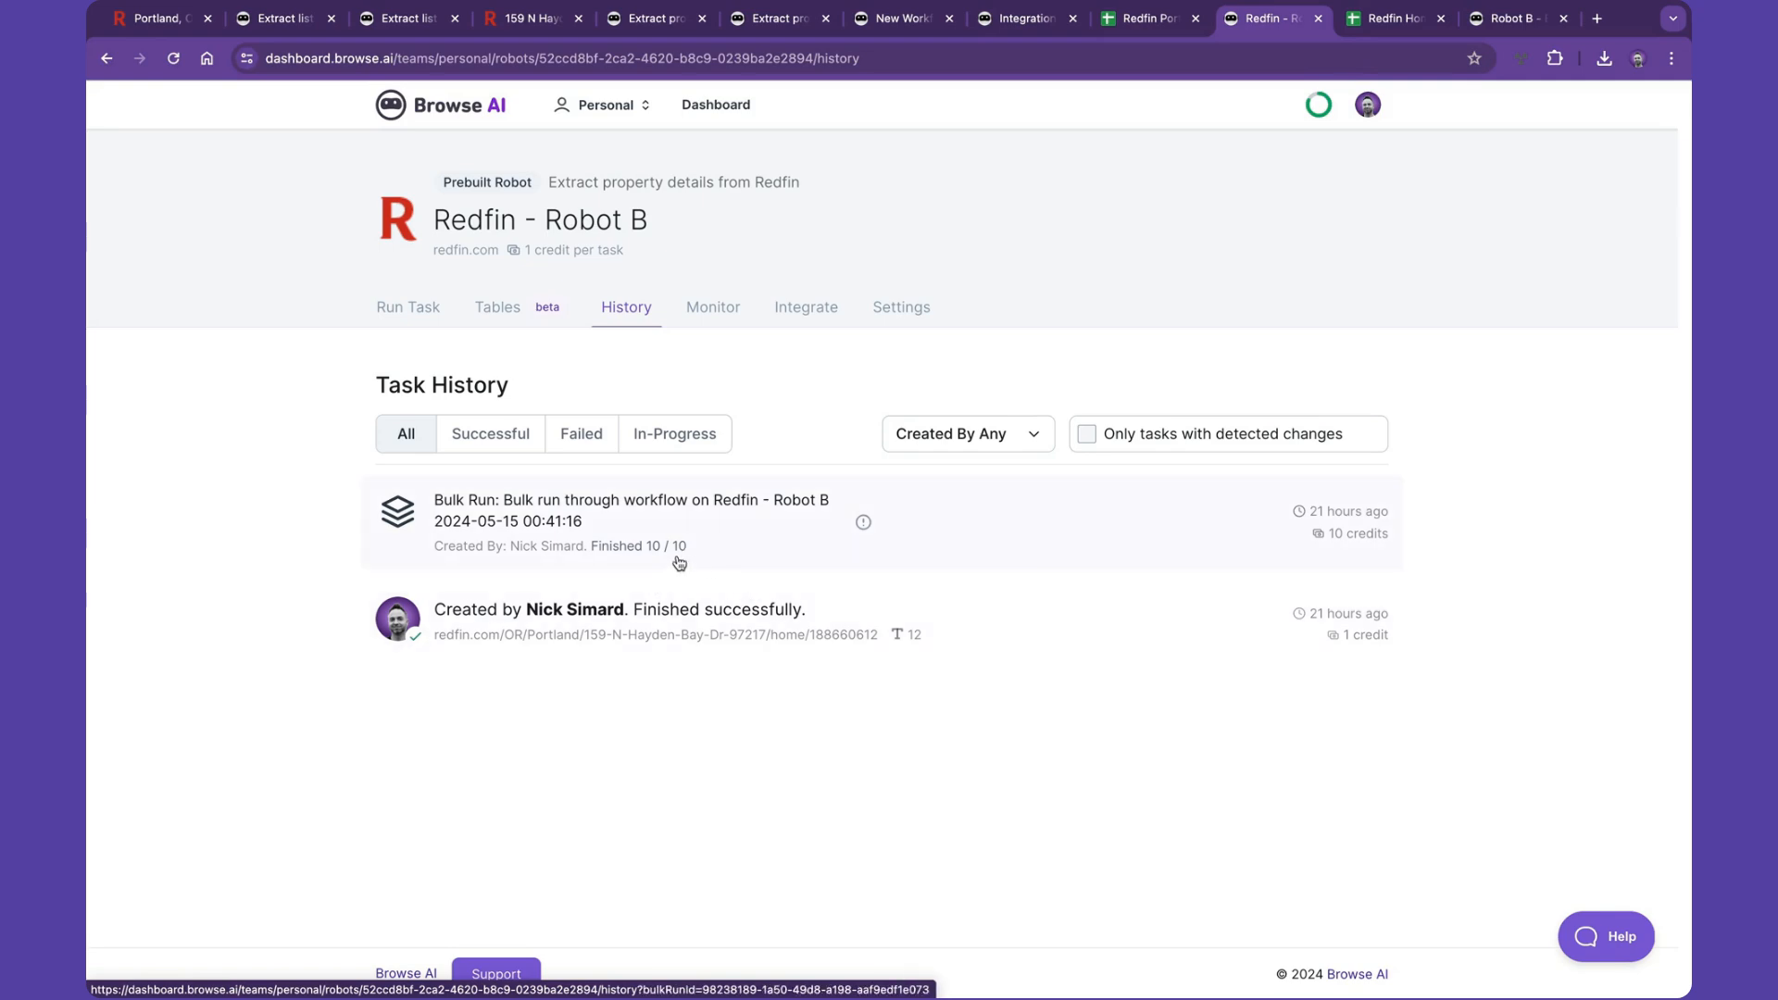
click(1392, 19)
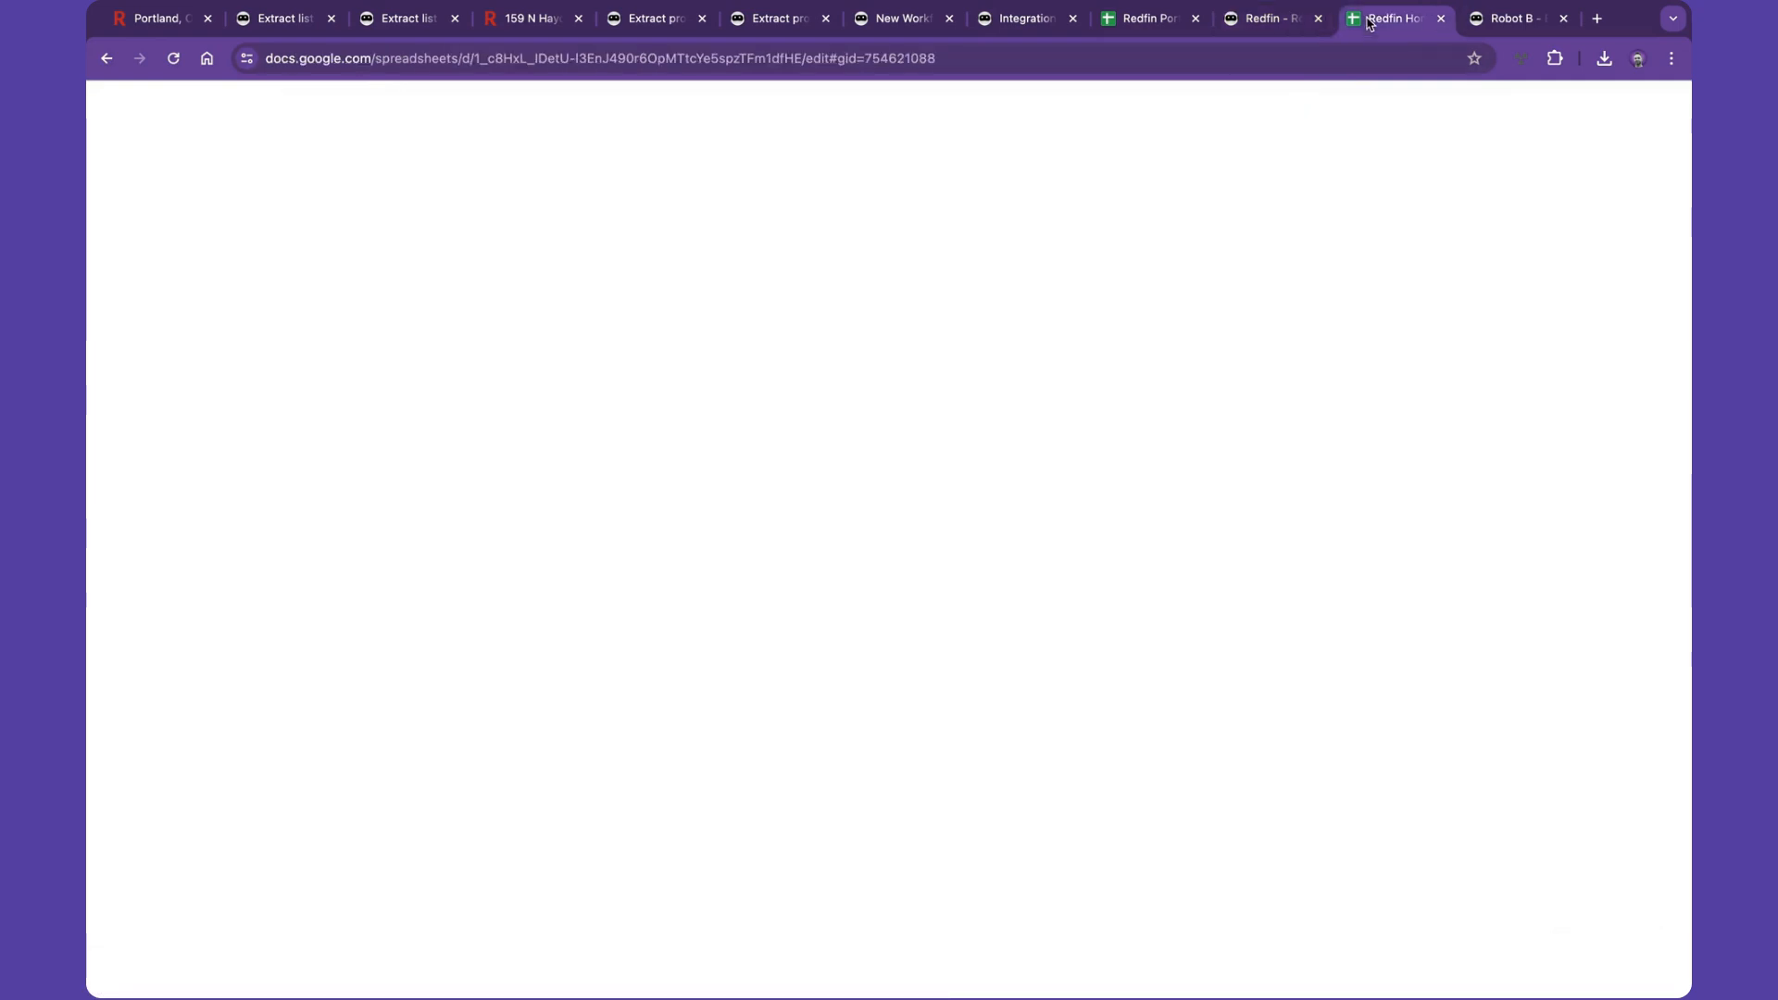
mouse_move(422, 445)
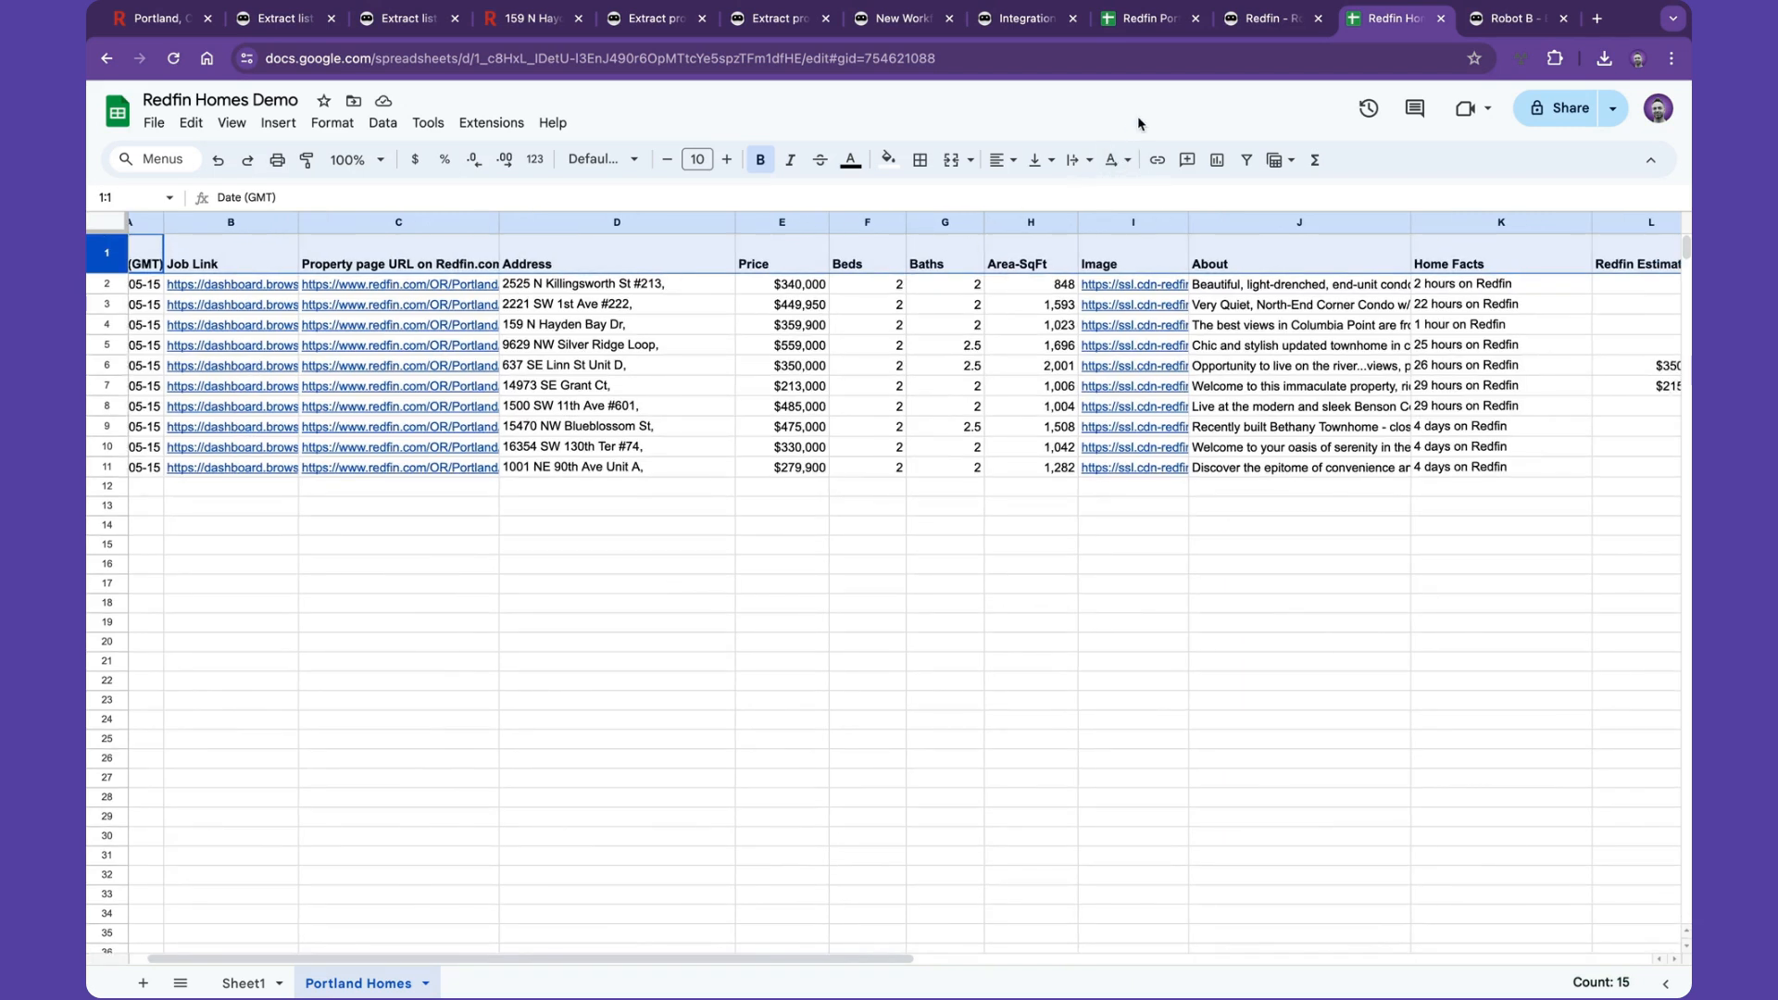
click(1272, 23)
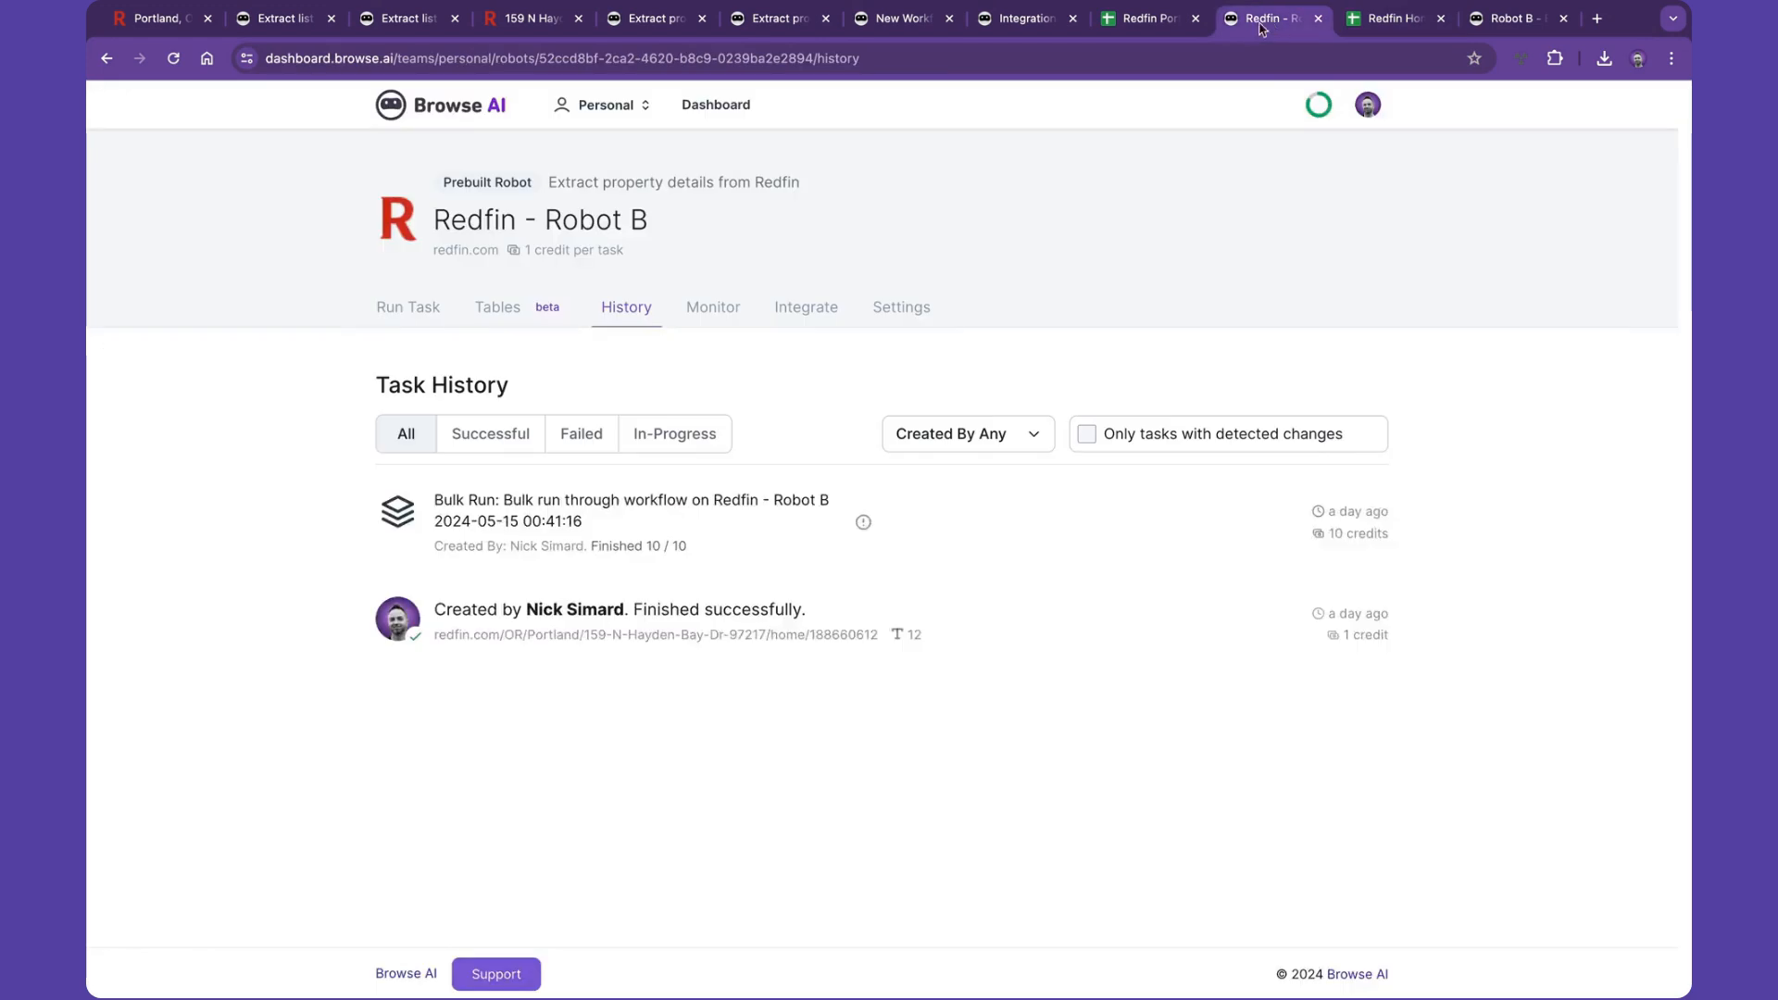
- Open Robot B's table and upload robot-b-bulk-run.csv through Import CSV
click(524, 307)
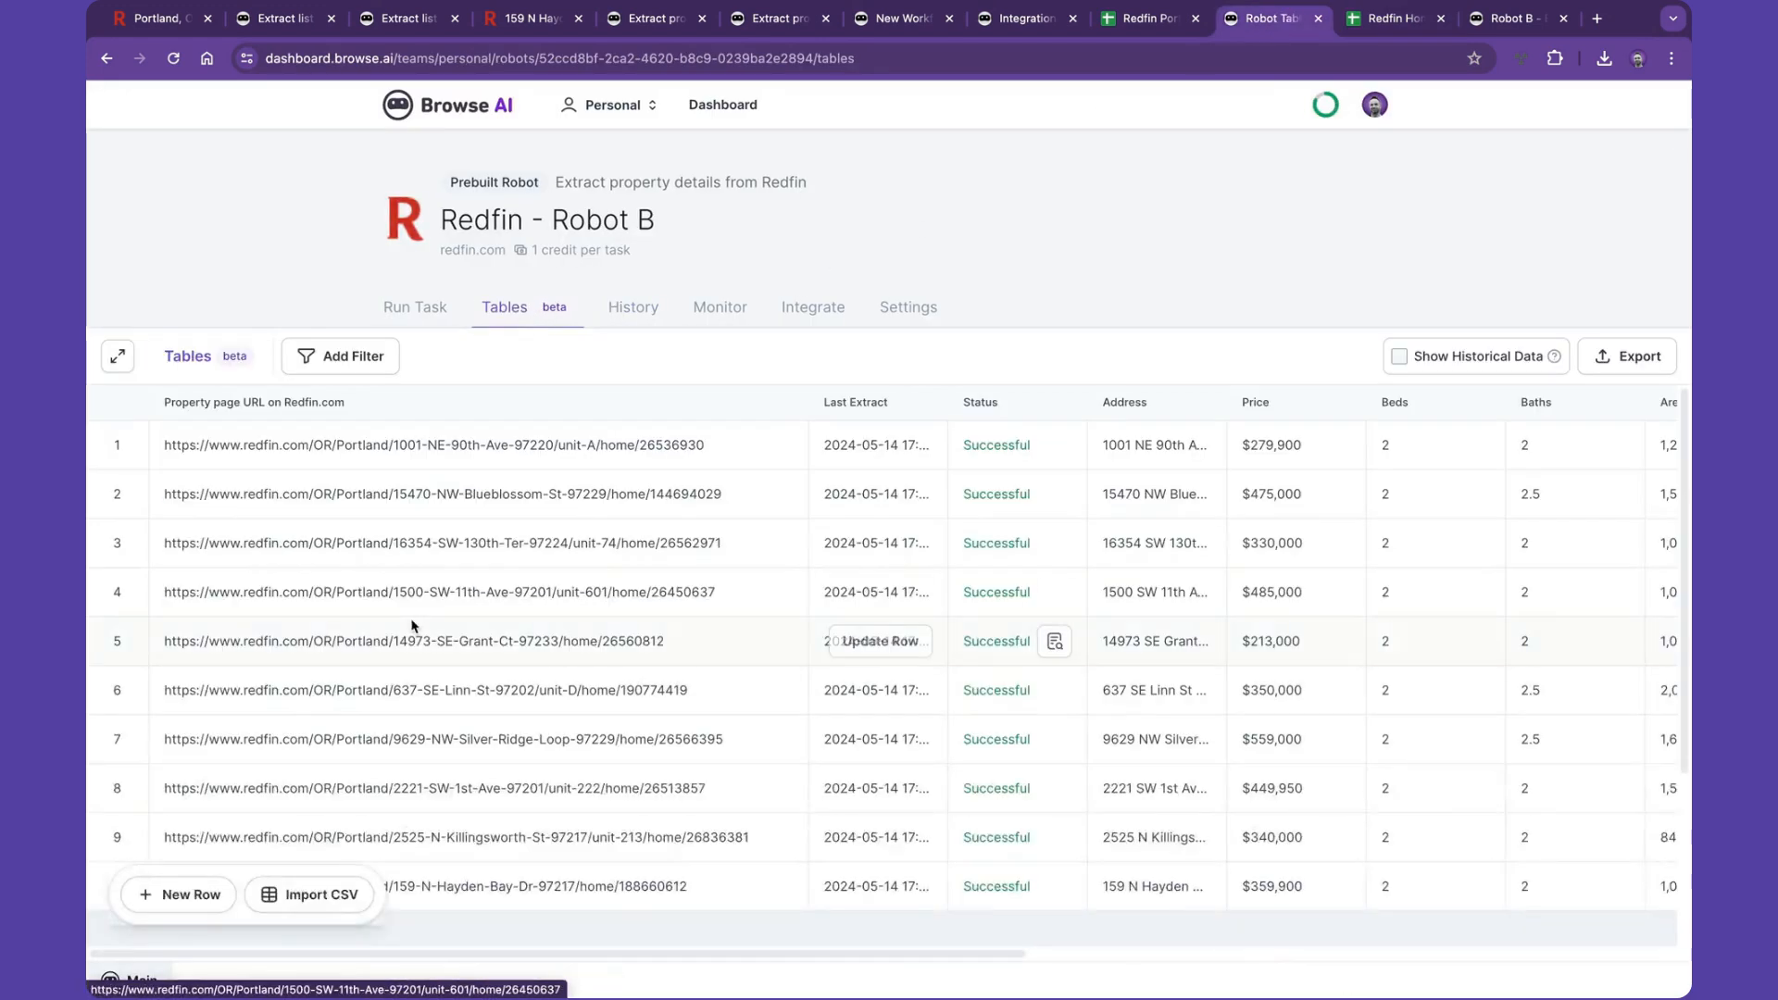
scroll(412, 626, down, 5)
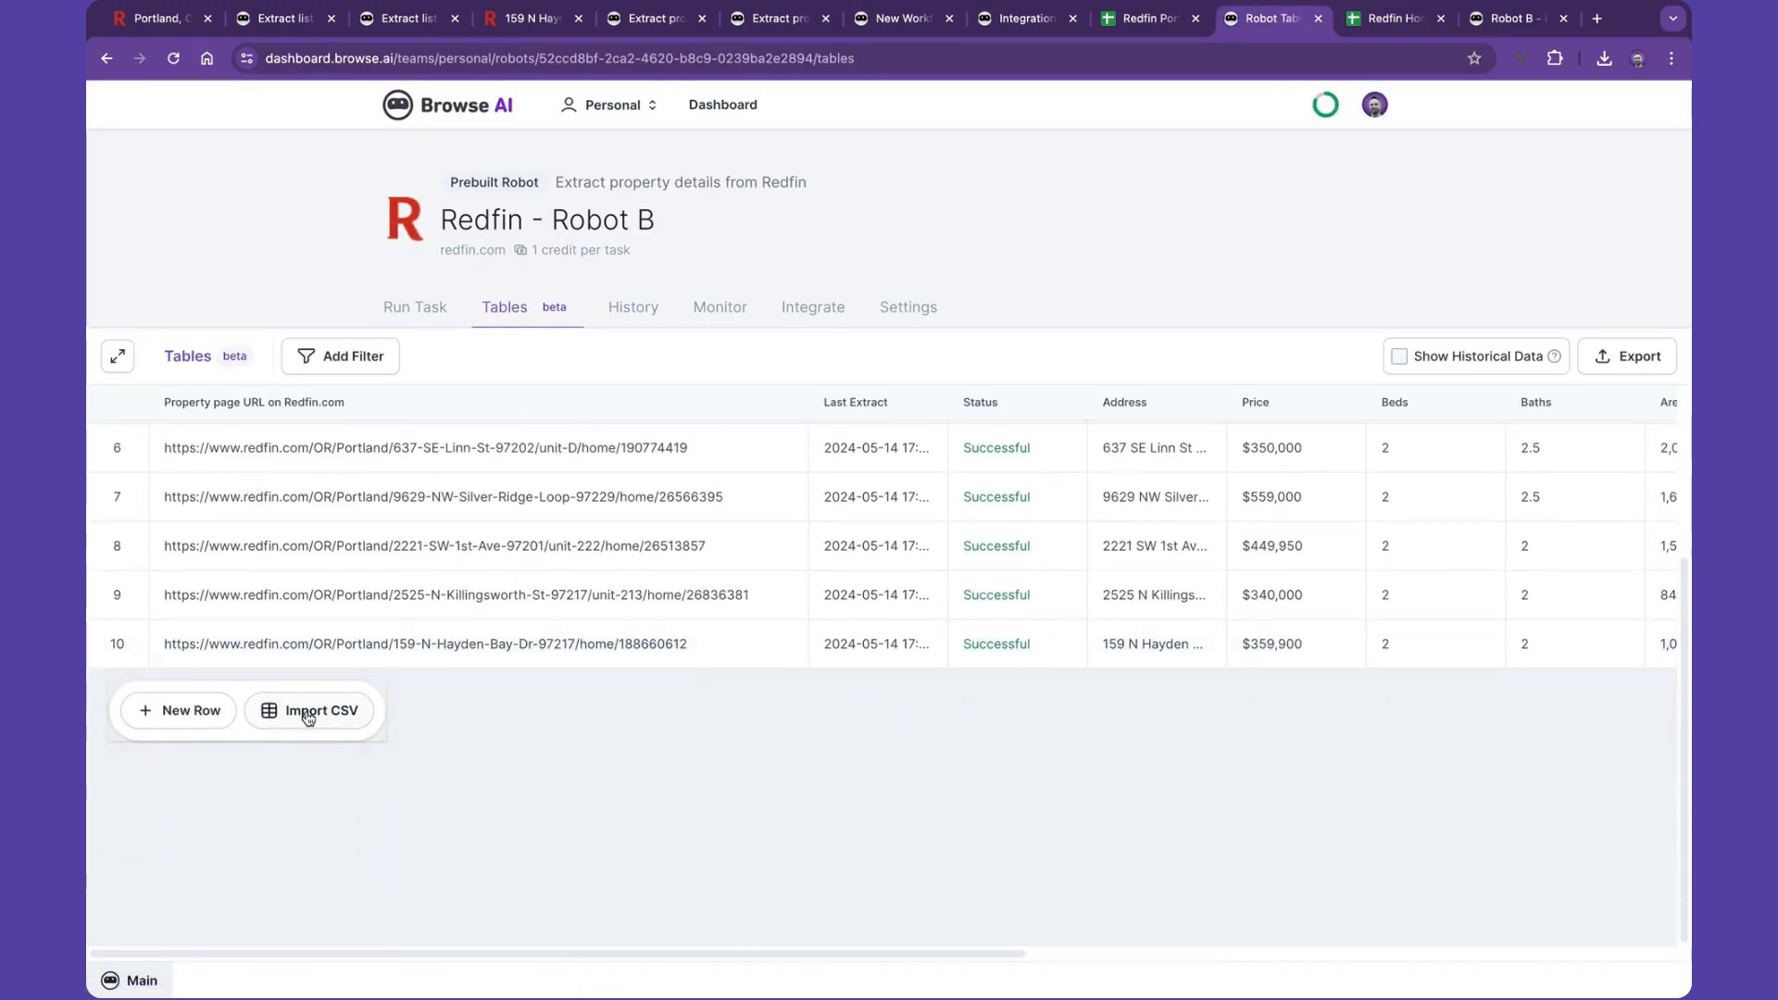
click(308, 713)
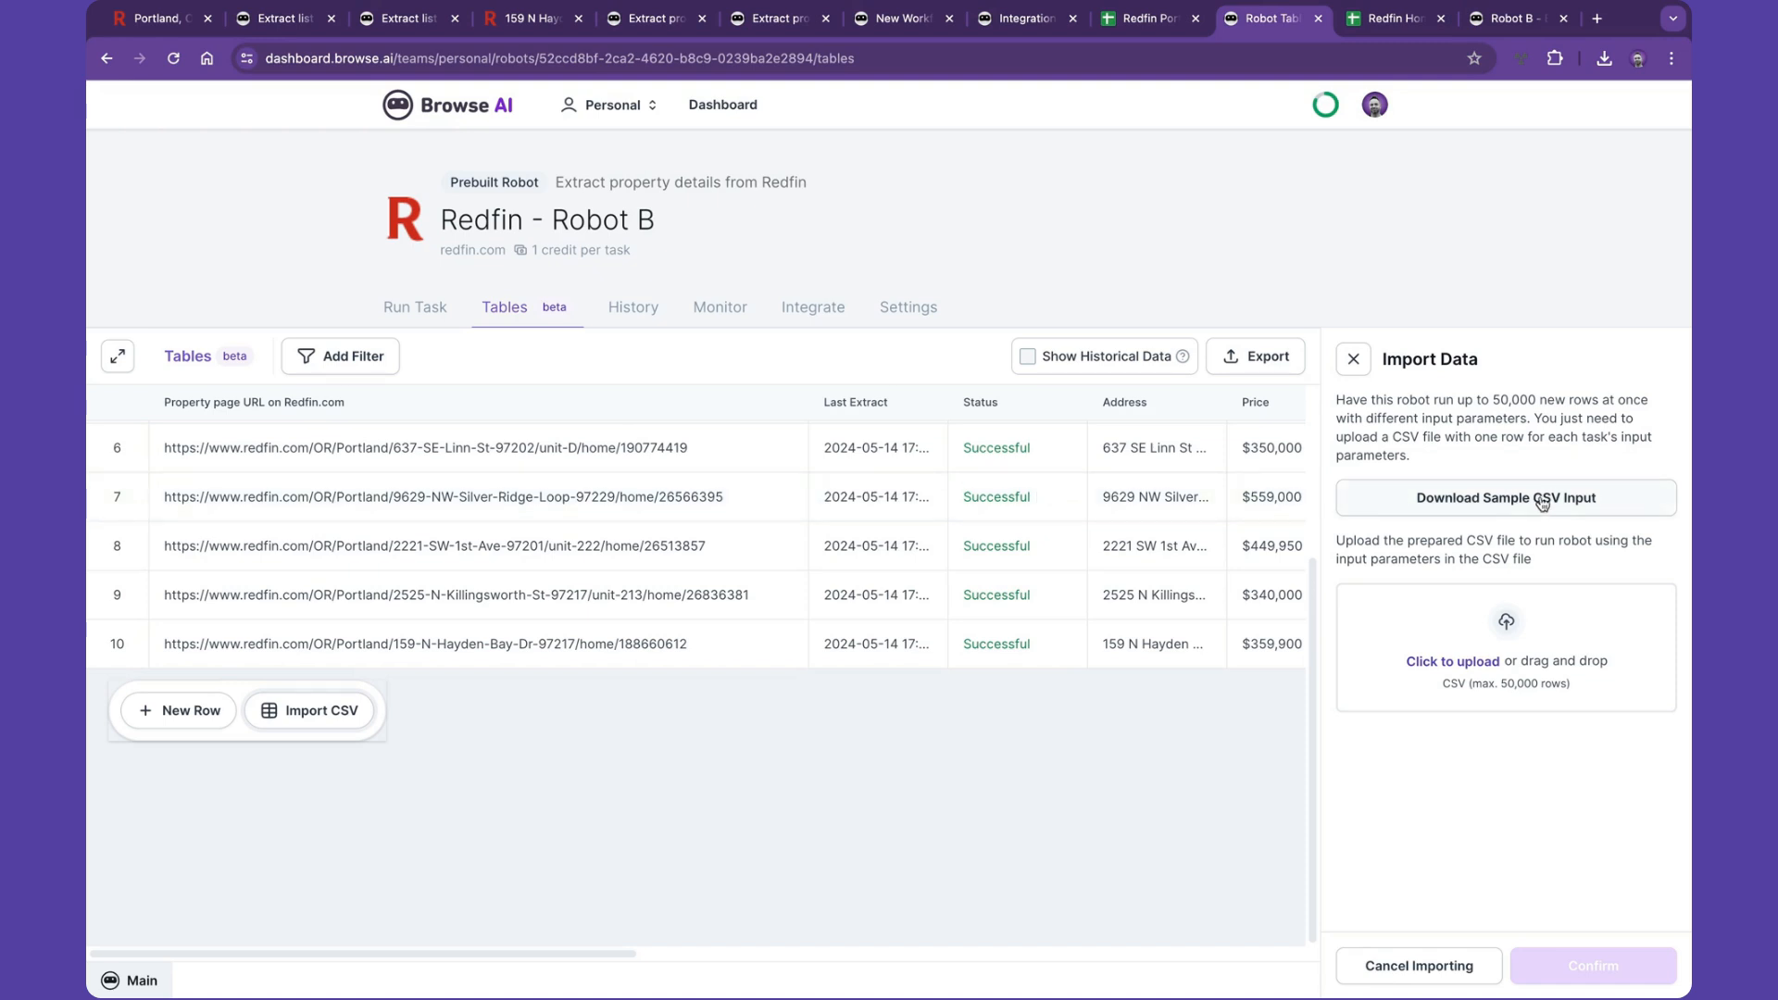
click(1445, 663)
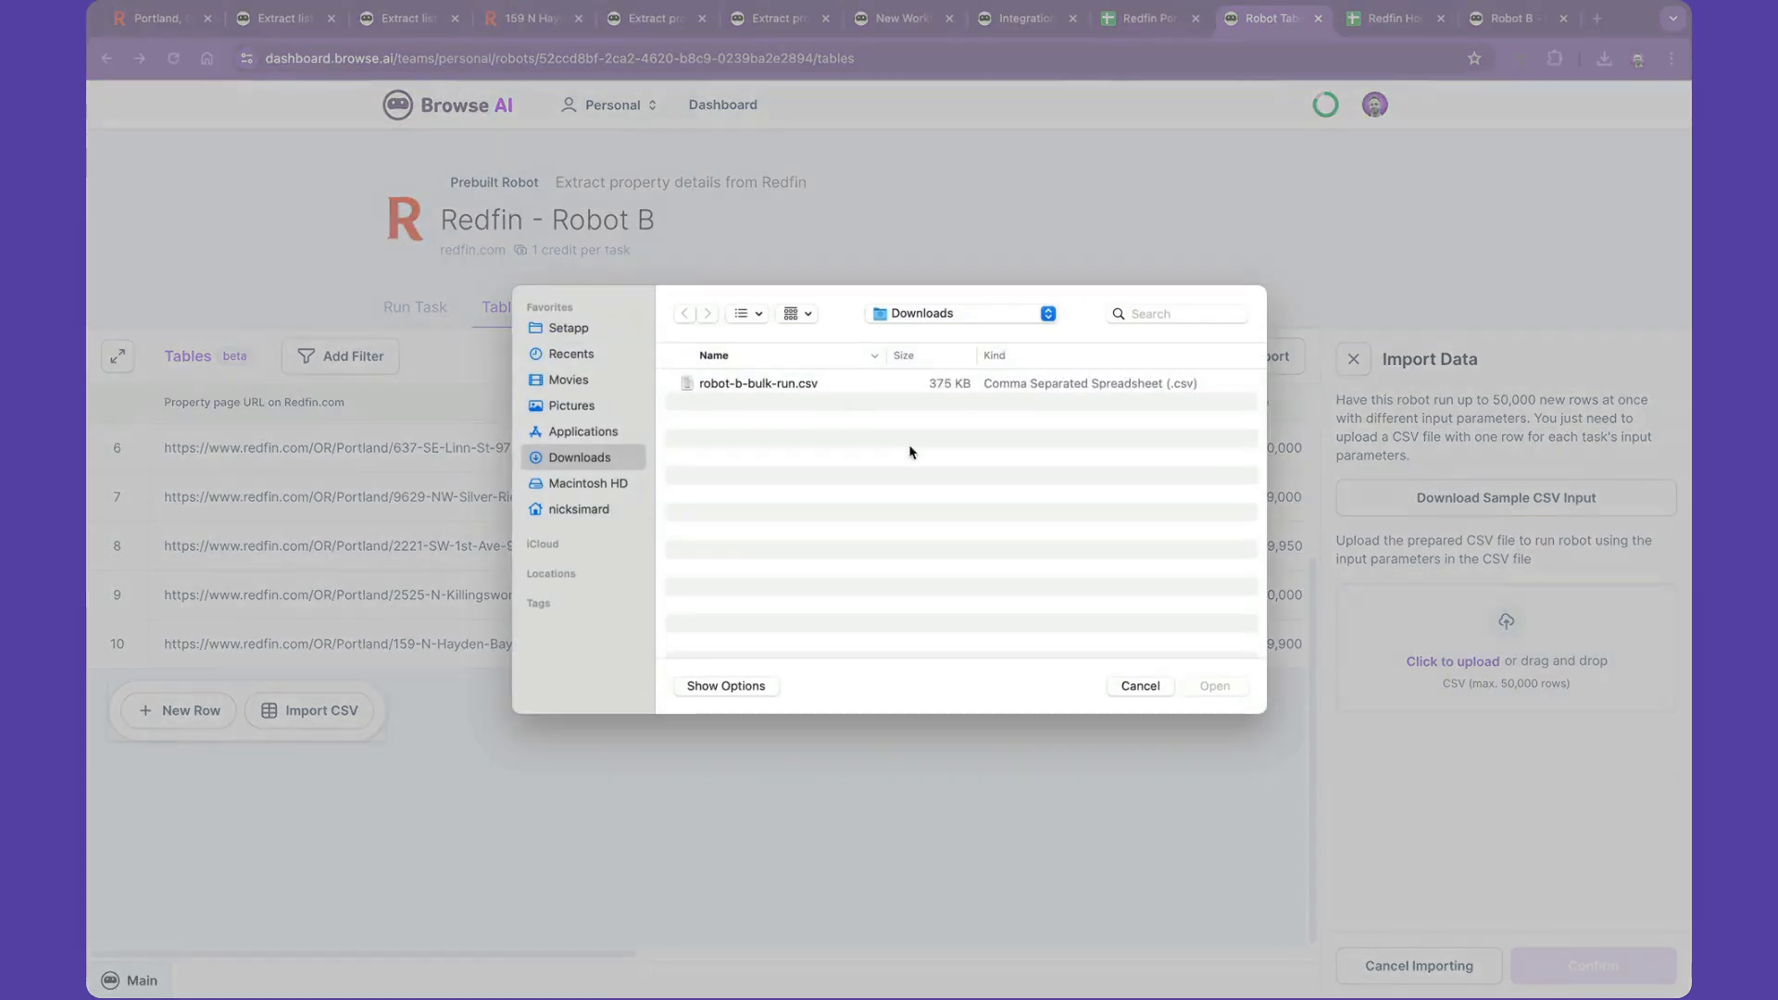
click(793, 384)
click(1214, 685)
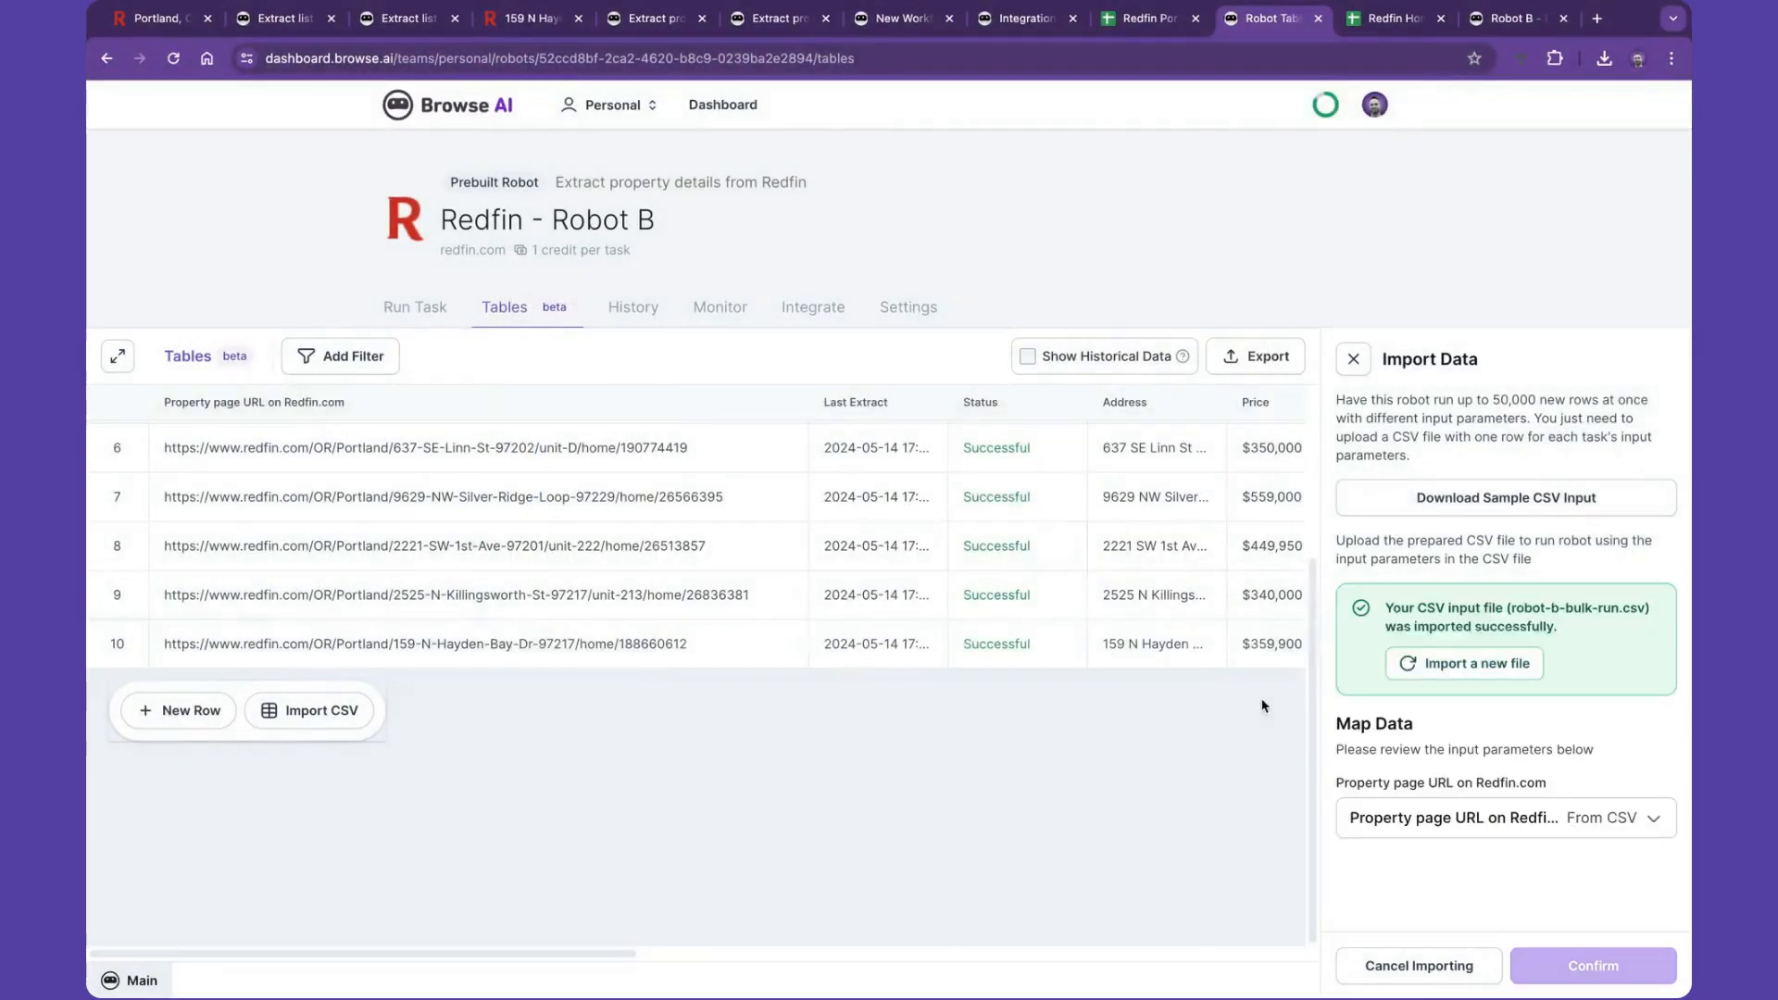
- Confirm the CSV import with the property page URL mapped from the CSV and start extracting data
scroll(1343, 732, down, 1)
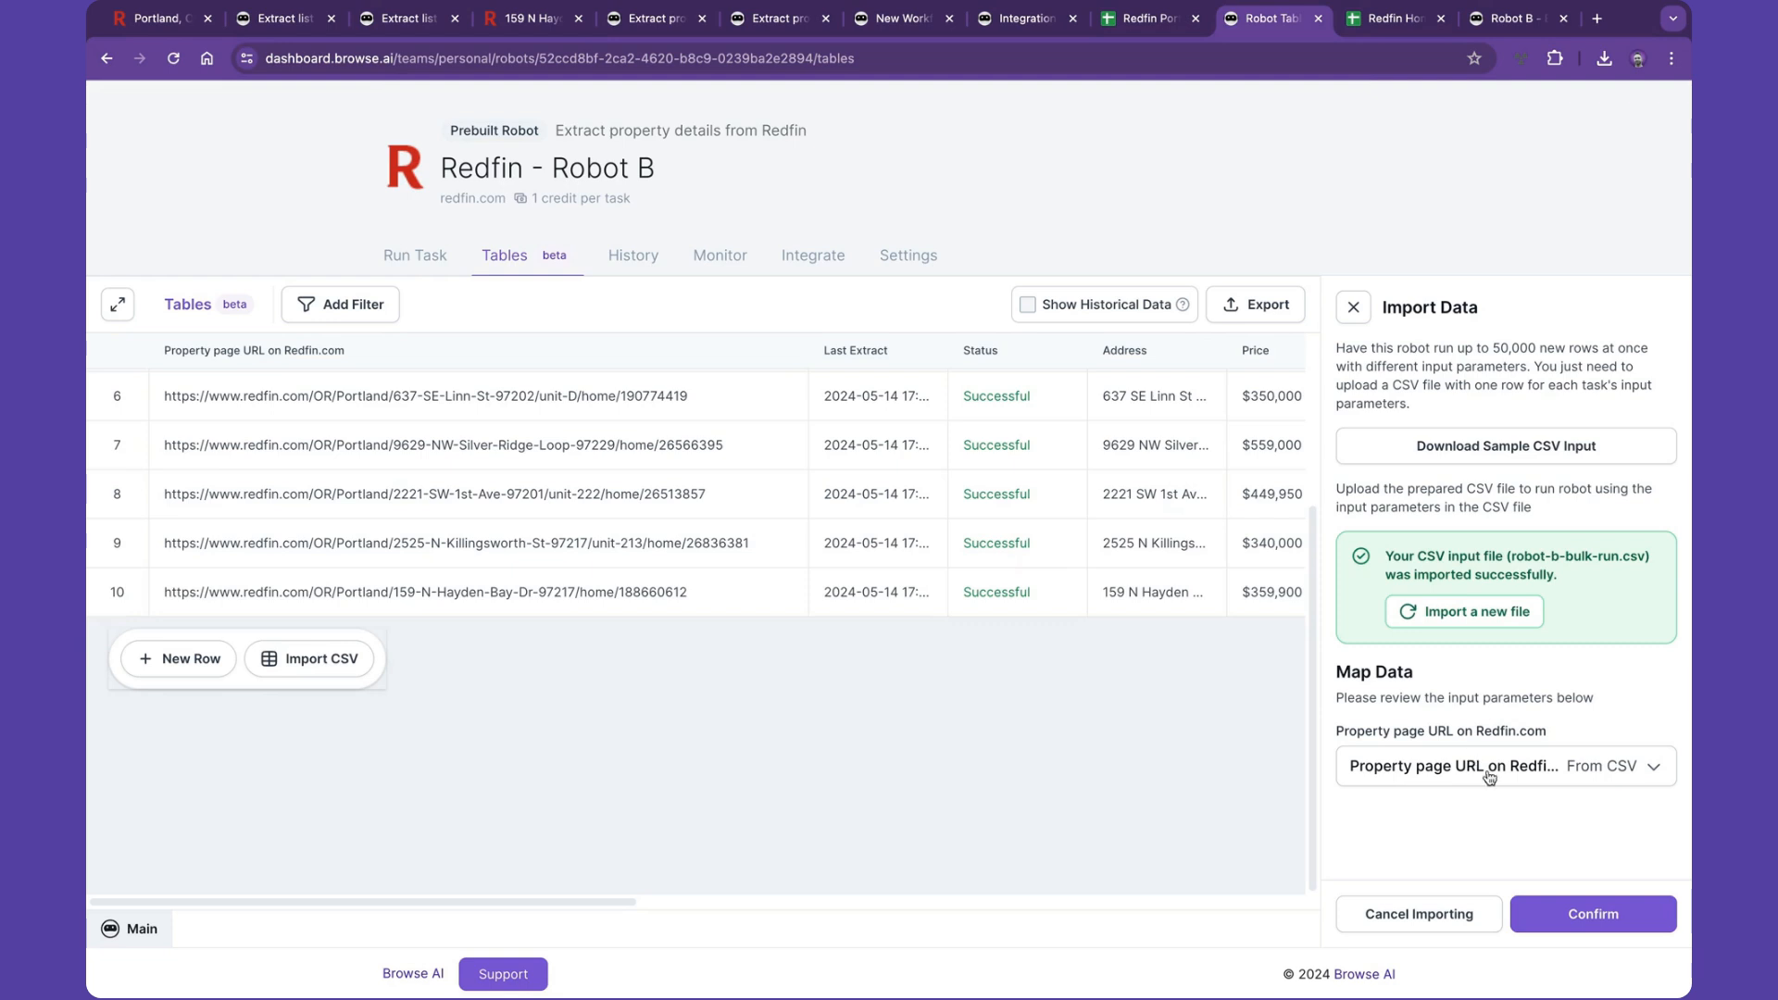
click(1597, 911)
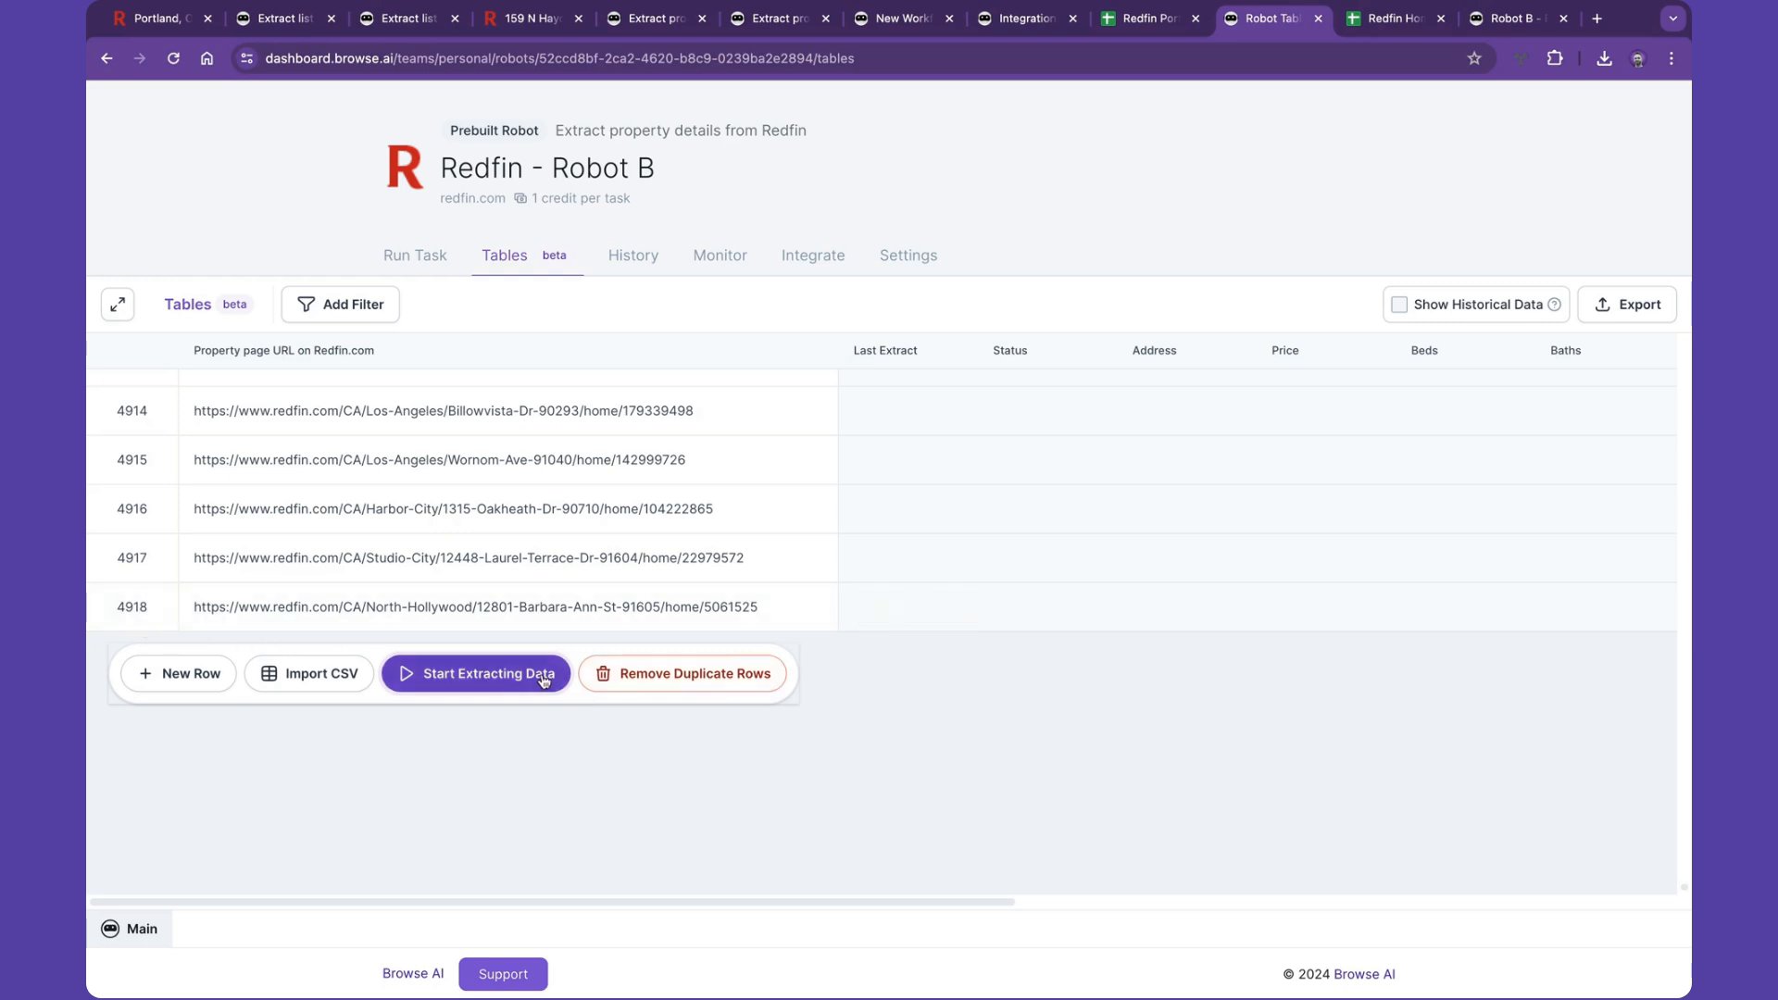
click(636, 684)
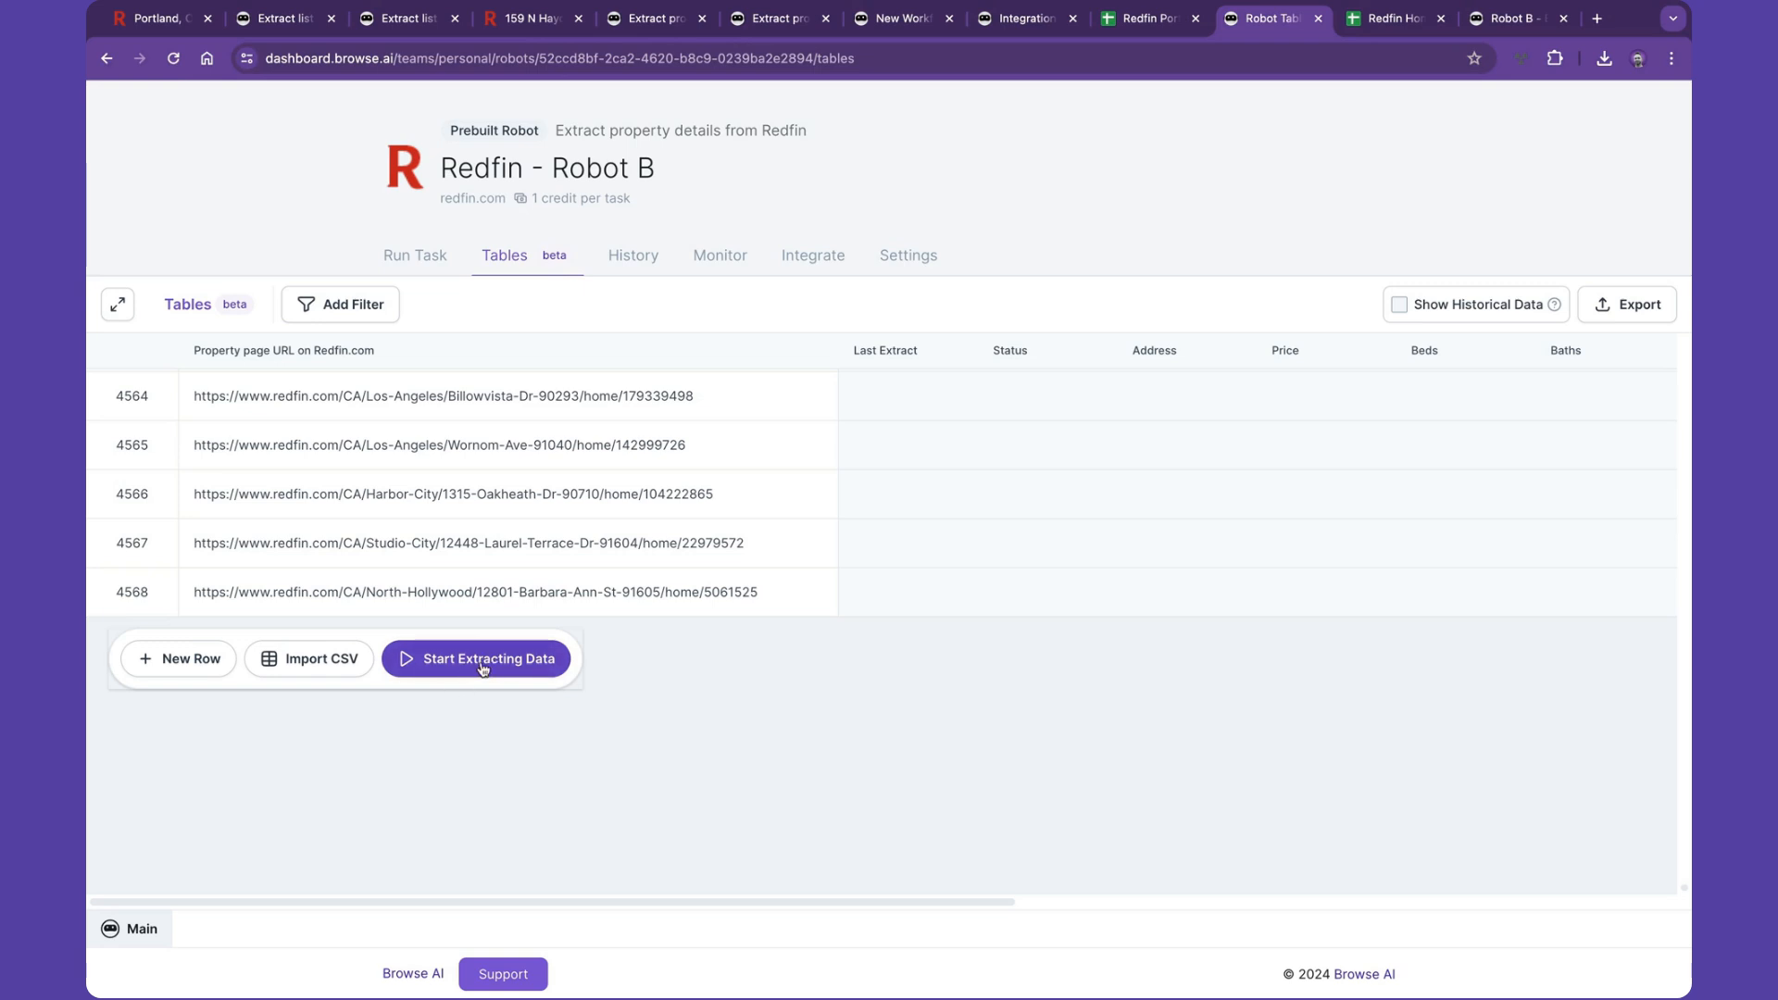
- Open the Robot B - Bulk Run robot's history and inspect the running bulk run's queued tasks
click(1512, 20)
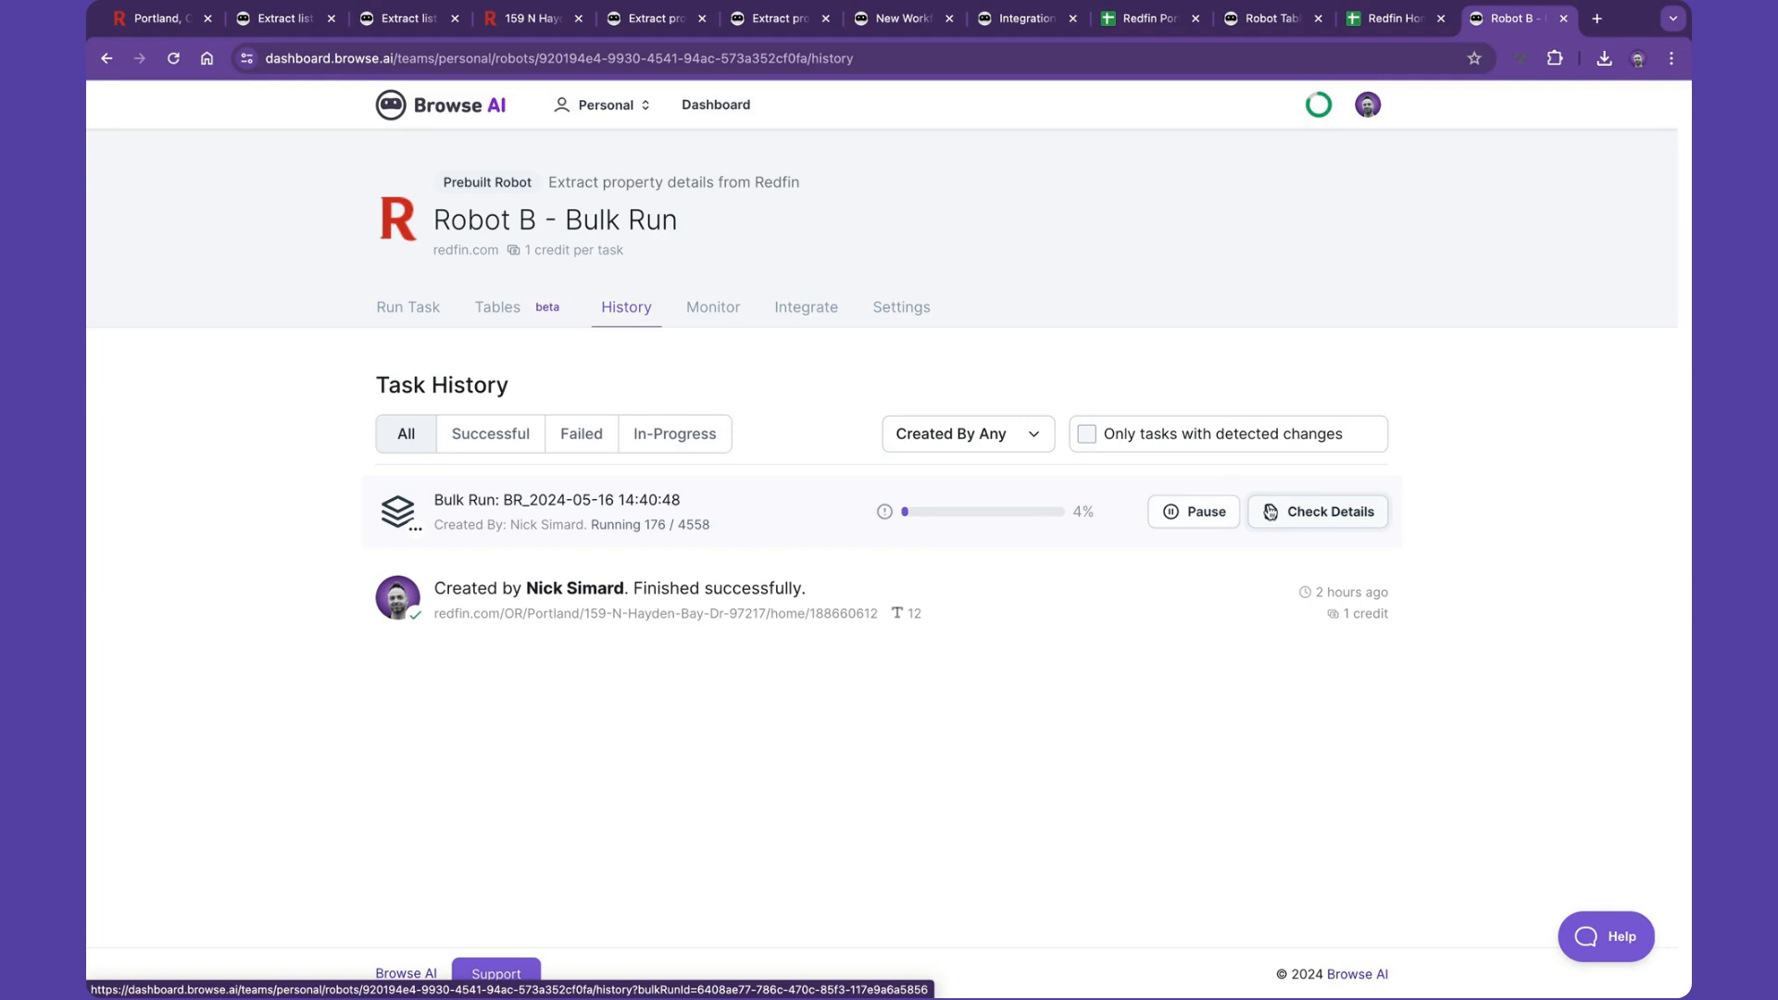
click(1269, 512)
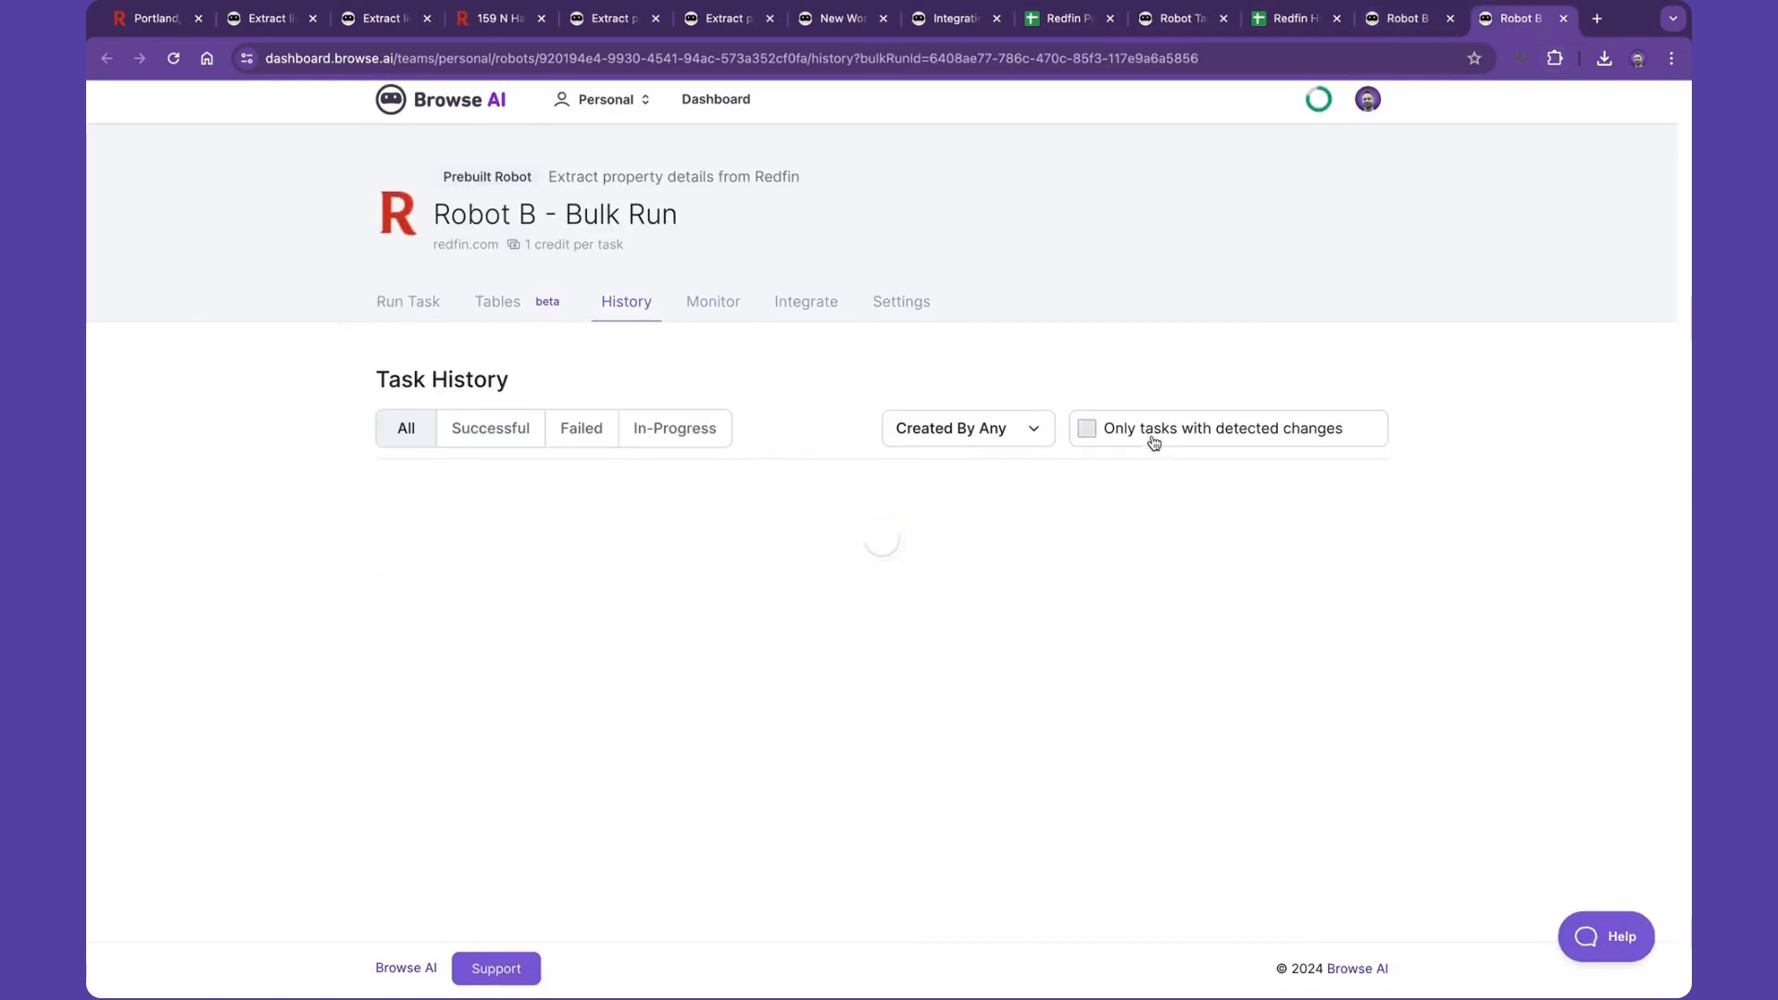
scroll(1154, 443, down, 5)
scroll(1154, 443, down, 5)
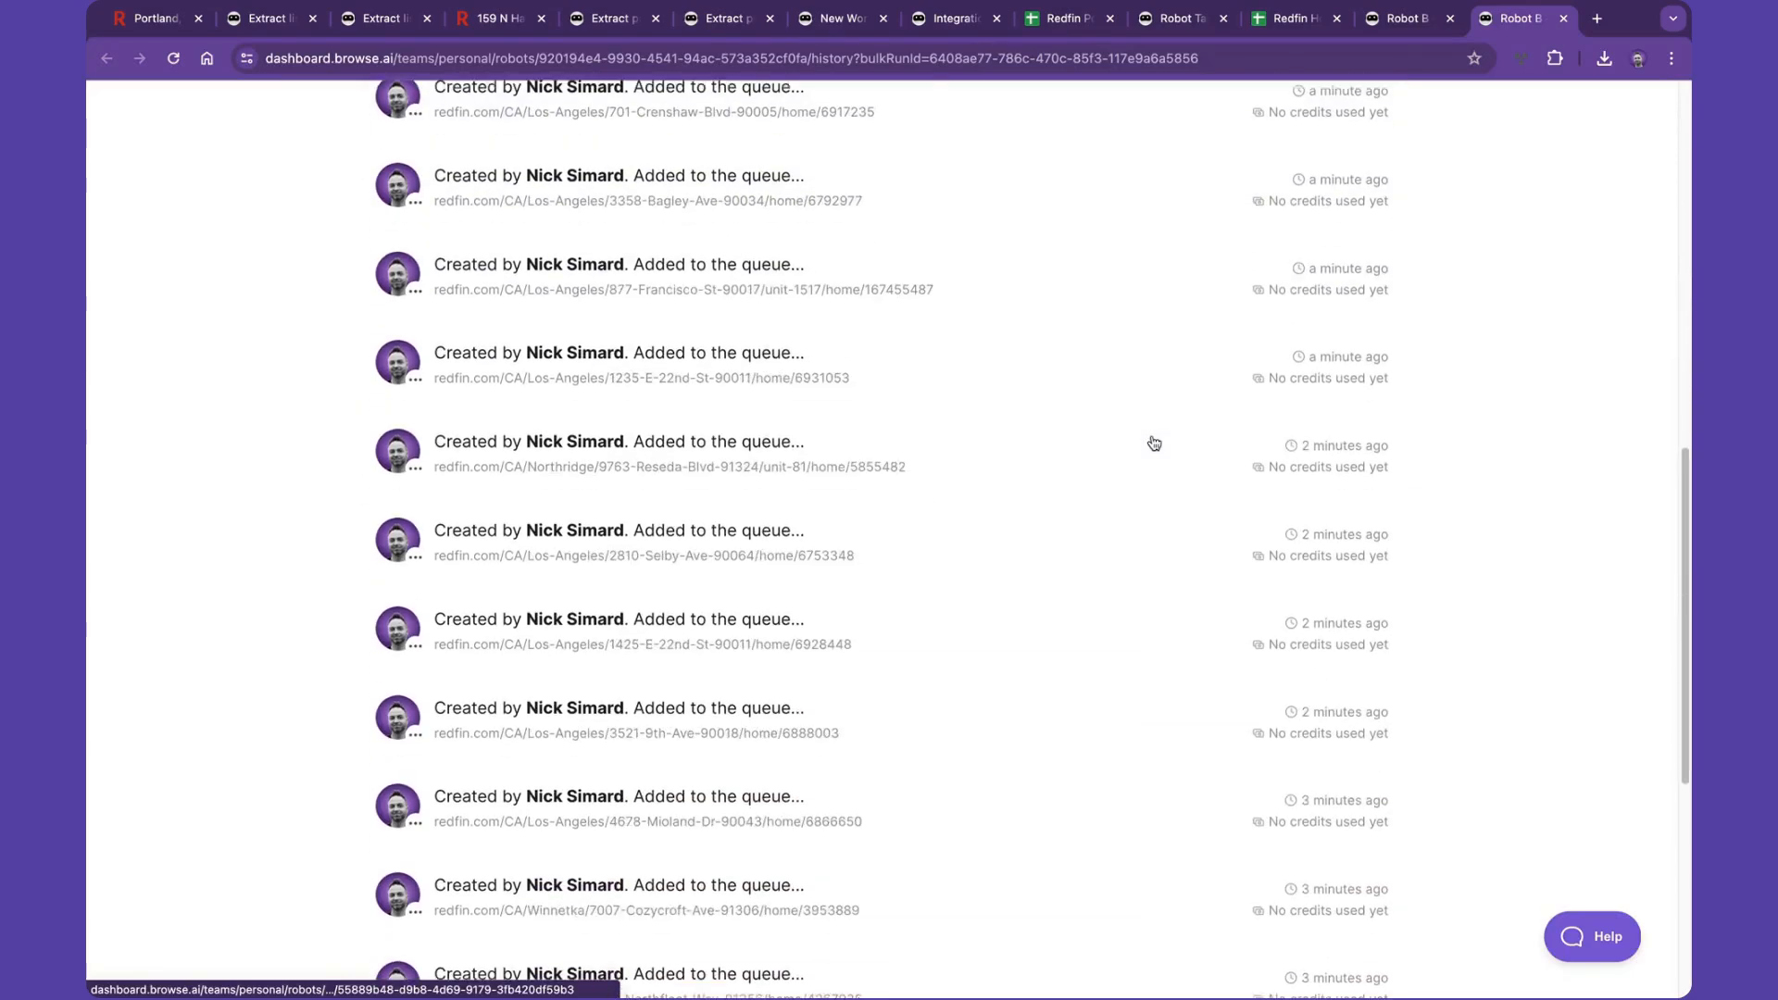
scroll(867, 525, down, 2)
scroll(867, 525, up, 8)
scroll(867, 525, up, 2)
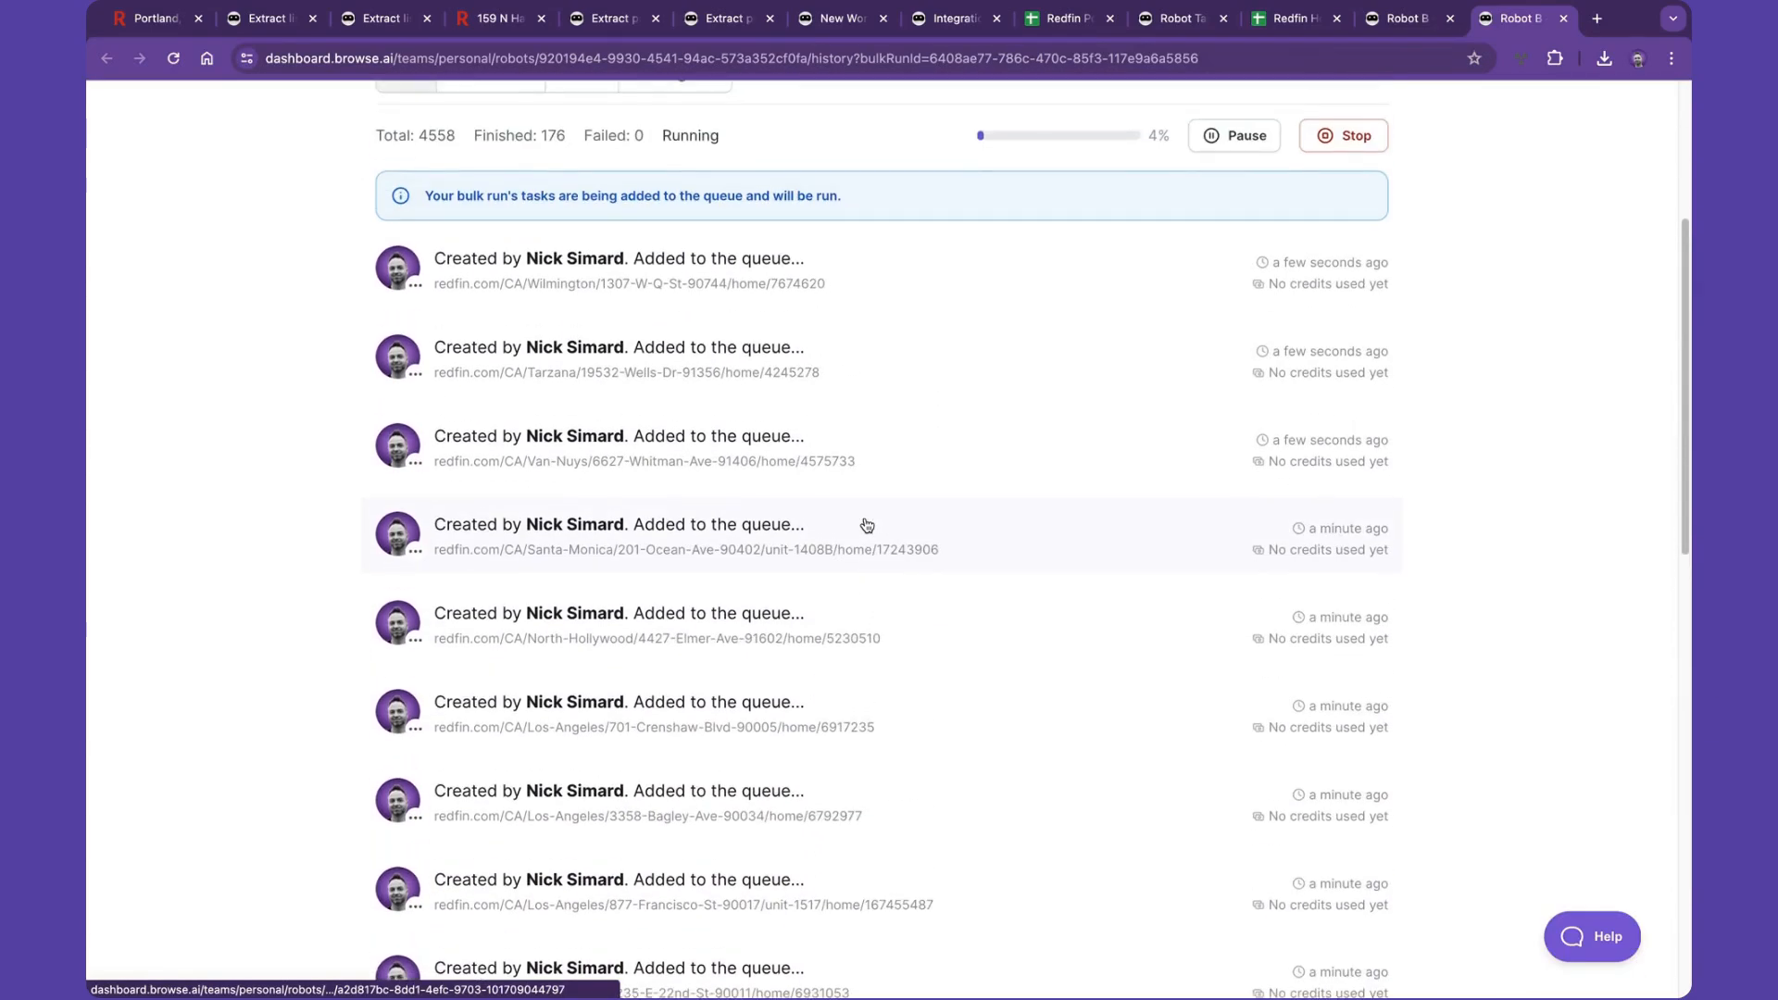